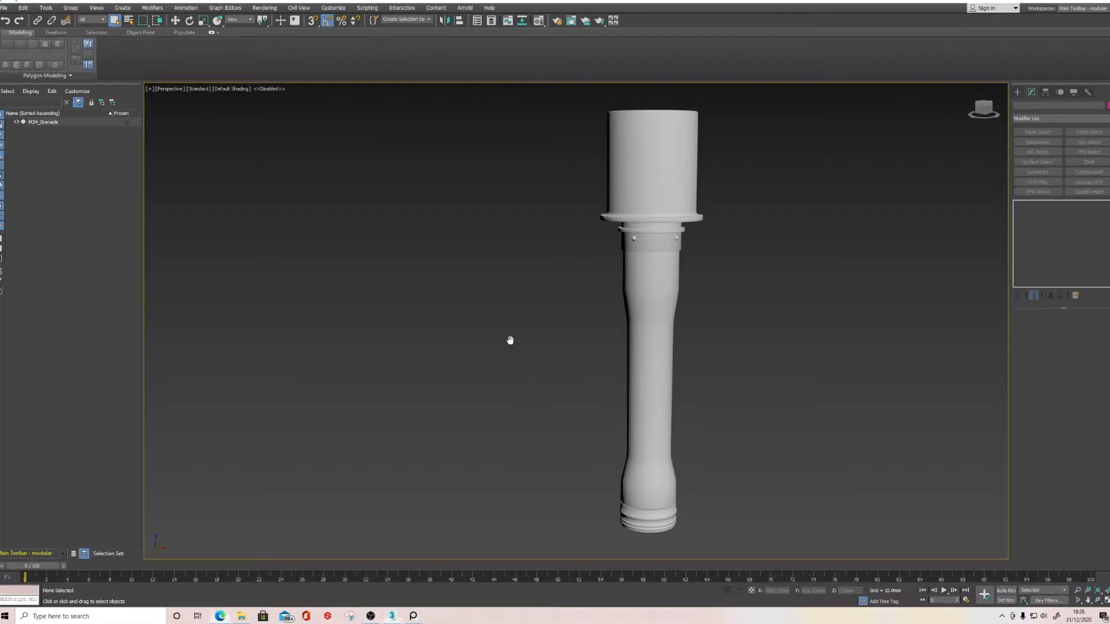
Show edged faces in the perspective viewport and examine the grenade model's topology from head to base.
key(F4)
scroll(584, 347, up, 3)
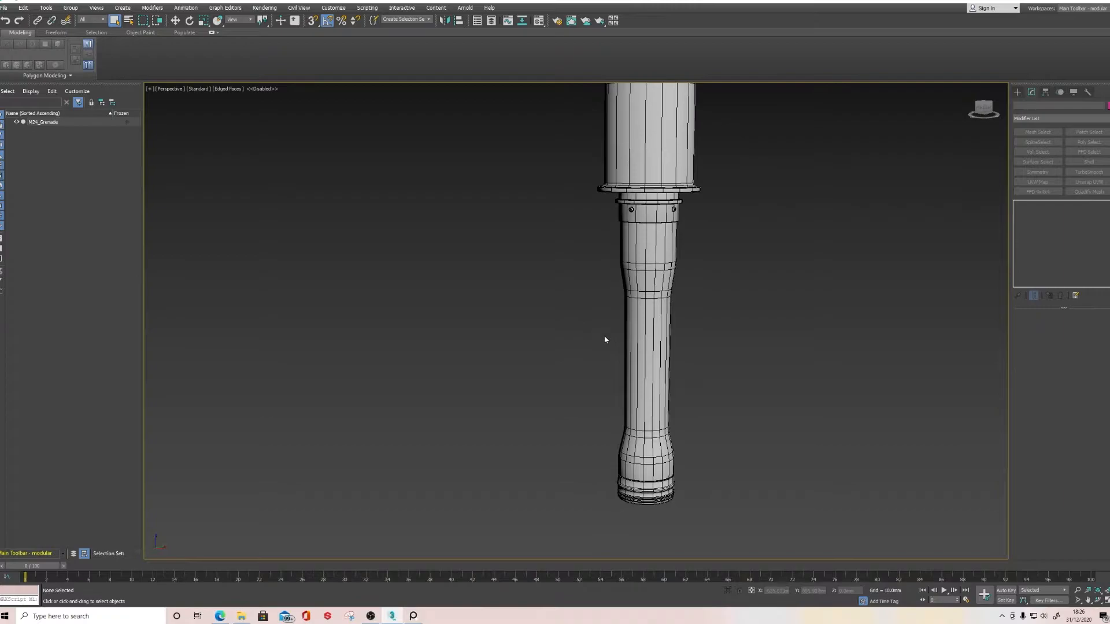
scroll(550, 280, down, 4)
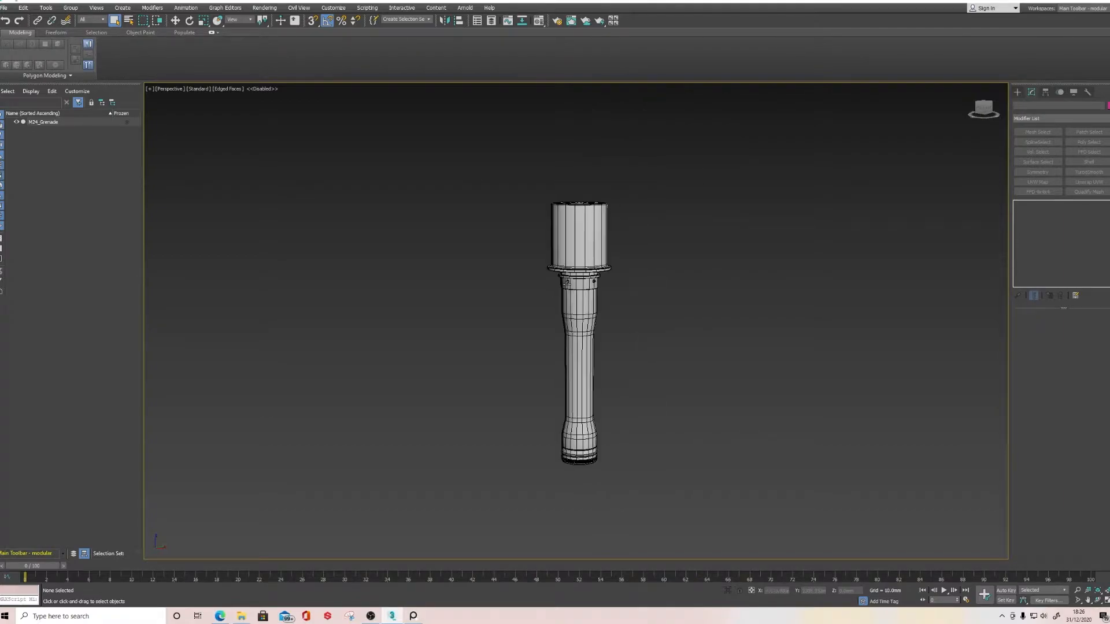
scroll(550, 301, up, 5)
scroll(565, 302, down, 5)
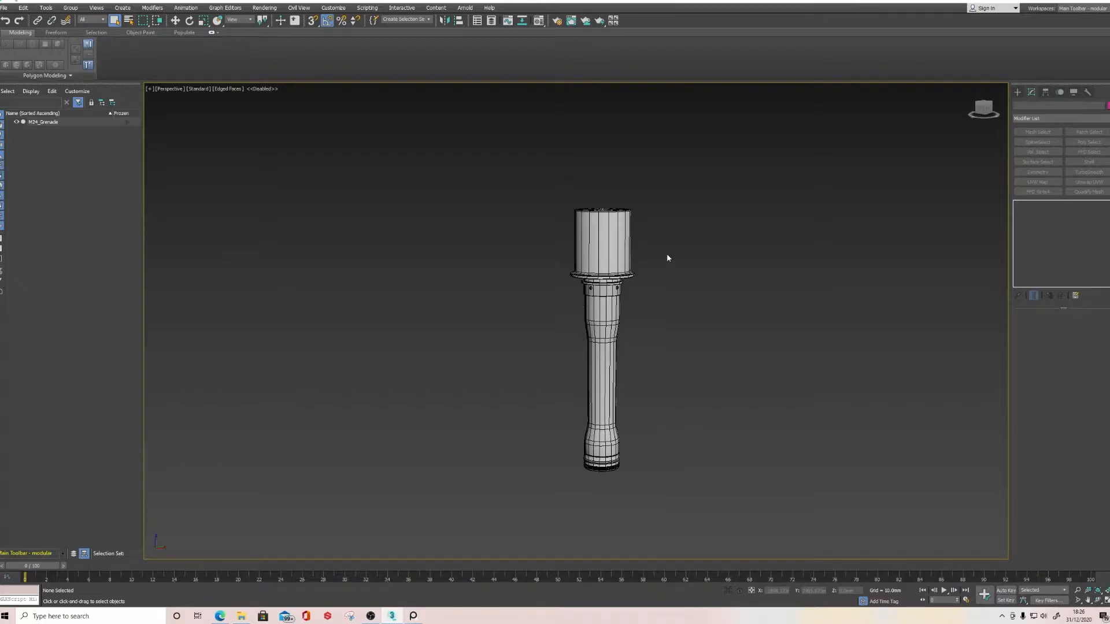
scroll(599, 305, up, 4)
middle_drag(572, 340, 509, 329)
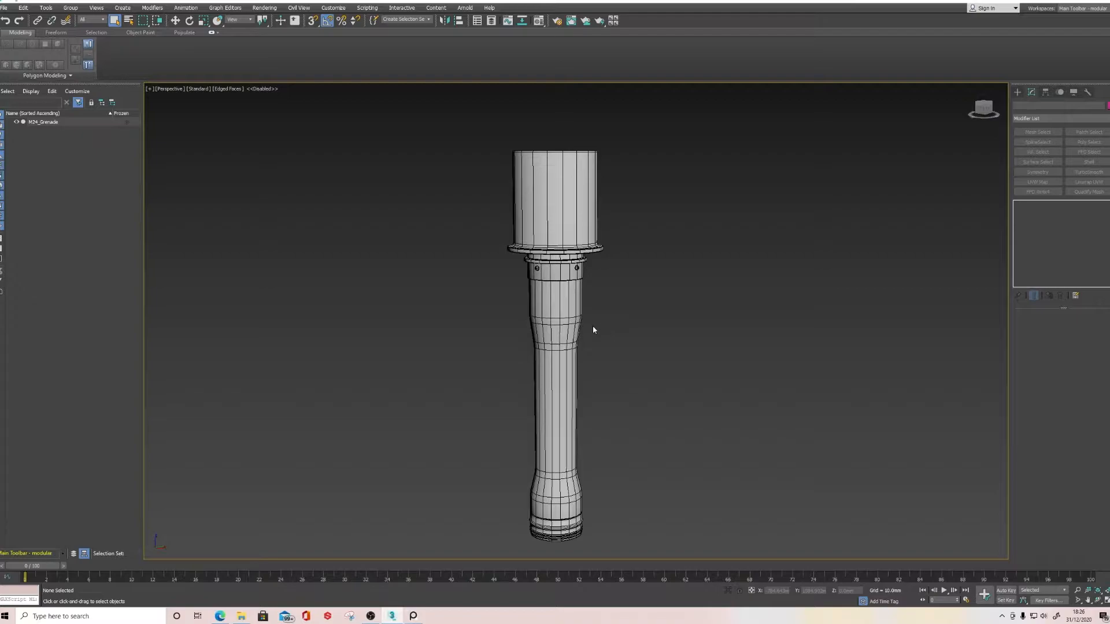
middle_drag(566, 328, 483, 335)
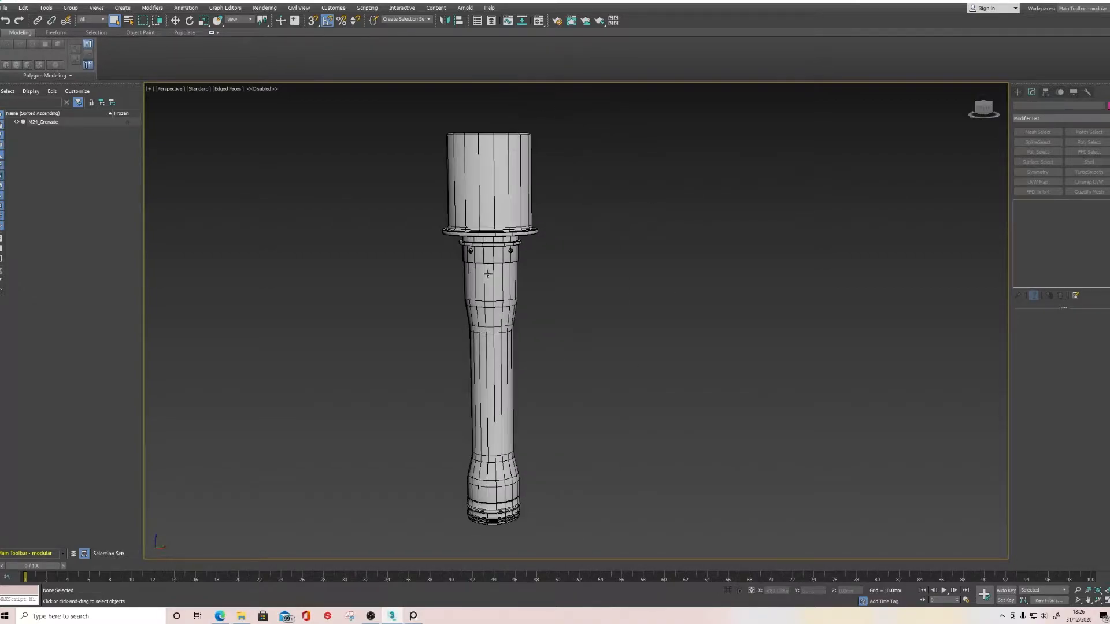
alt+middle_drag(490, 275, 582, 268)
scroll(562, 366, up, 6)
scroll(581, 270, down, 1)
middle_drag(553, 338, 543, 299)
scroll(641, 266, down, 2)
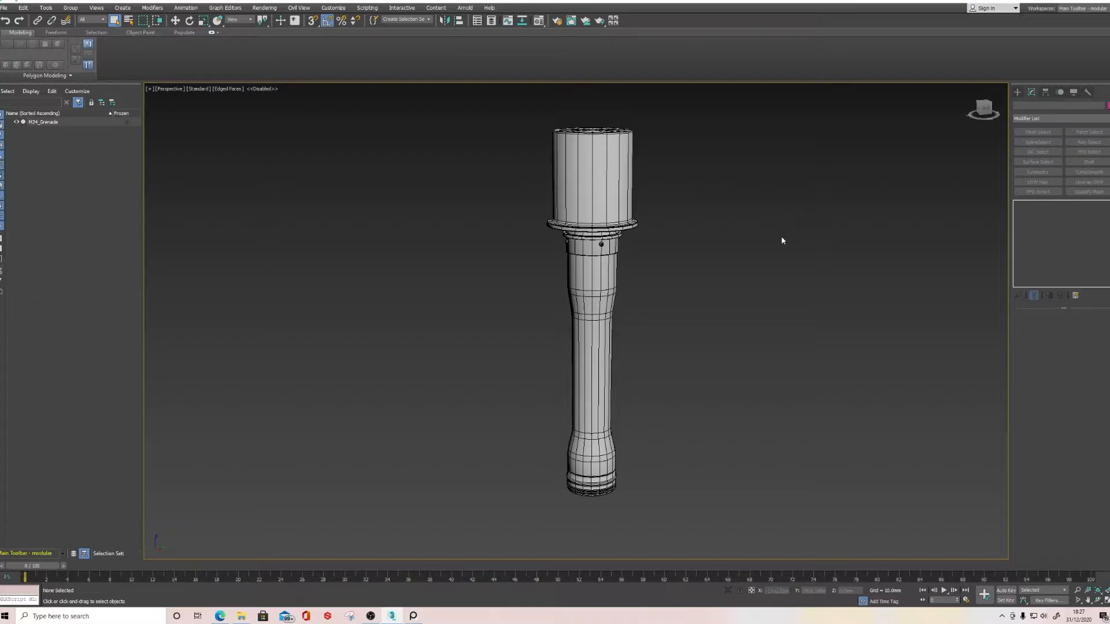
middle_drag(775, 228, 767, 242)
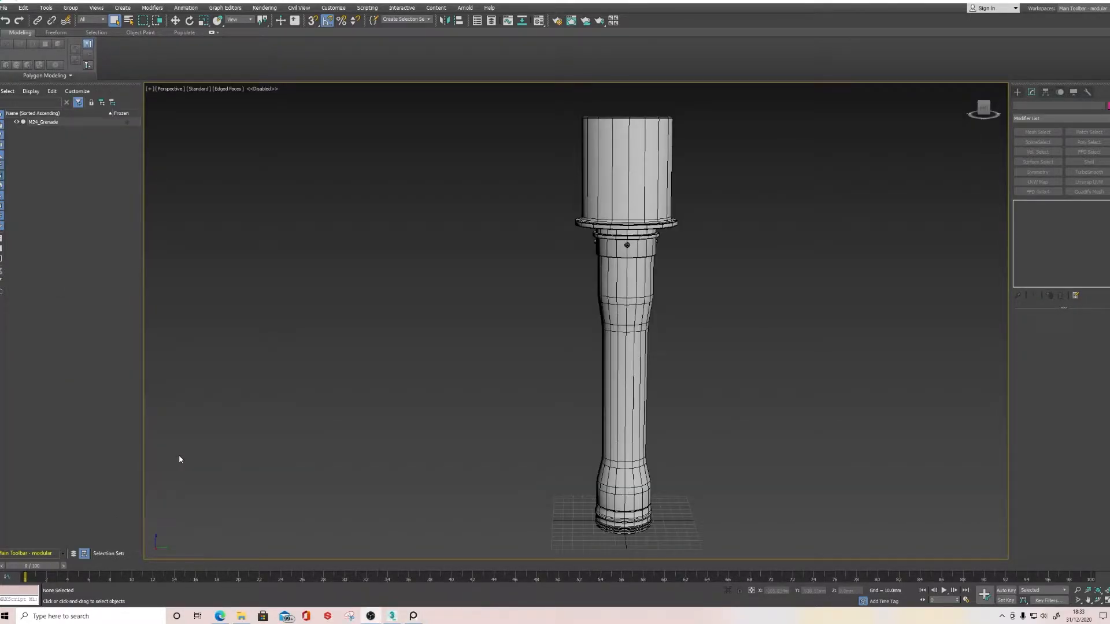
Select the grenade's head elements, including the flange and collar, and move them straight up away from the handle.
key(ctrl+a)
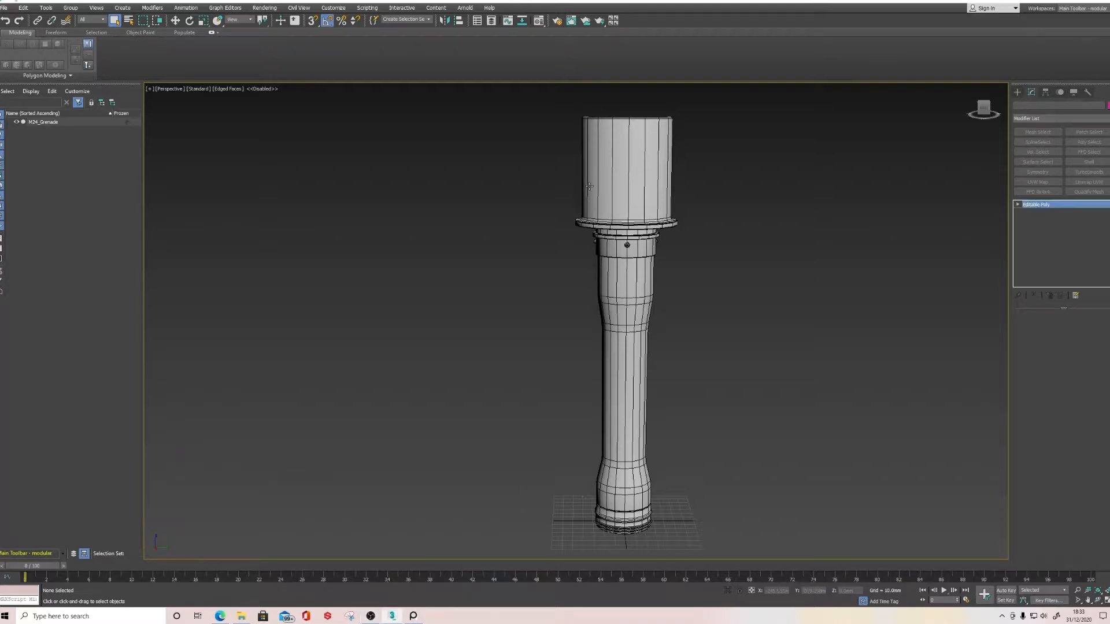
click(1082, 326)
click(598, 189)
middle_drag(669, 204, 648, 346)
key(w)
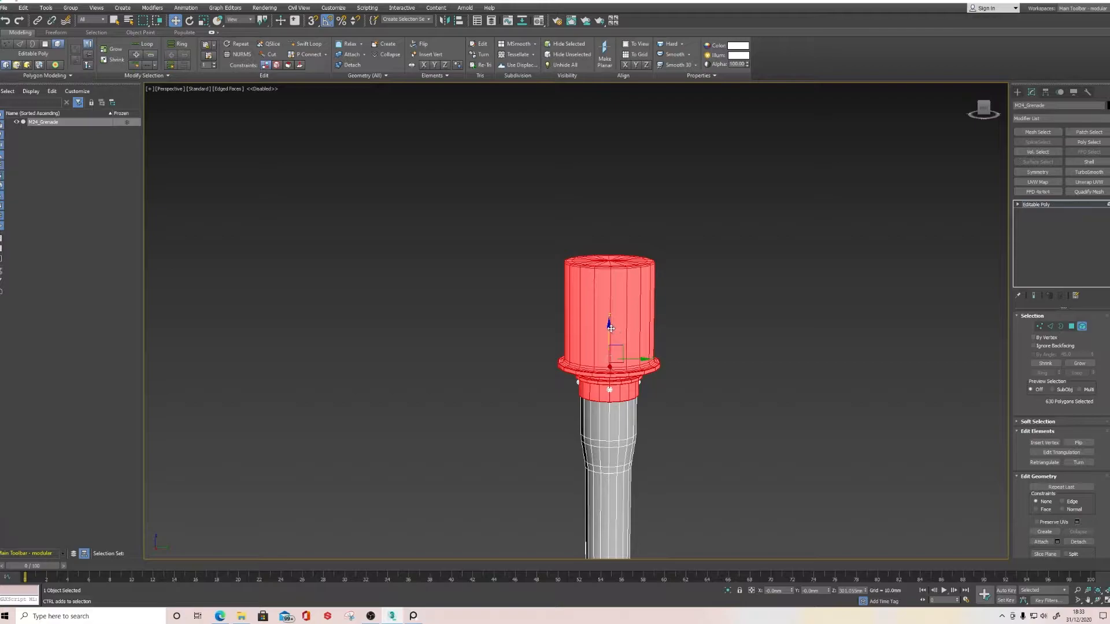
drag(609, 328, 600, 253)
alt+middle_drag(652, 367, 657, 326)
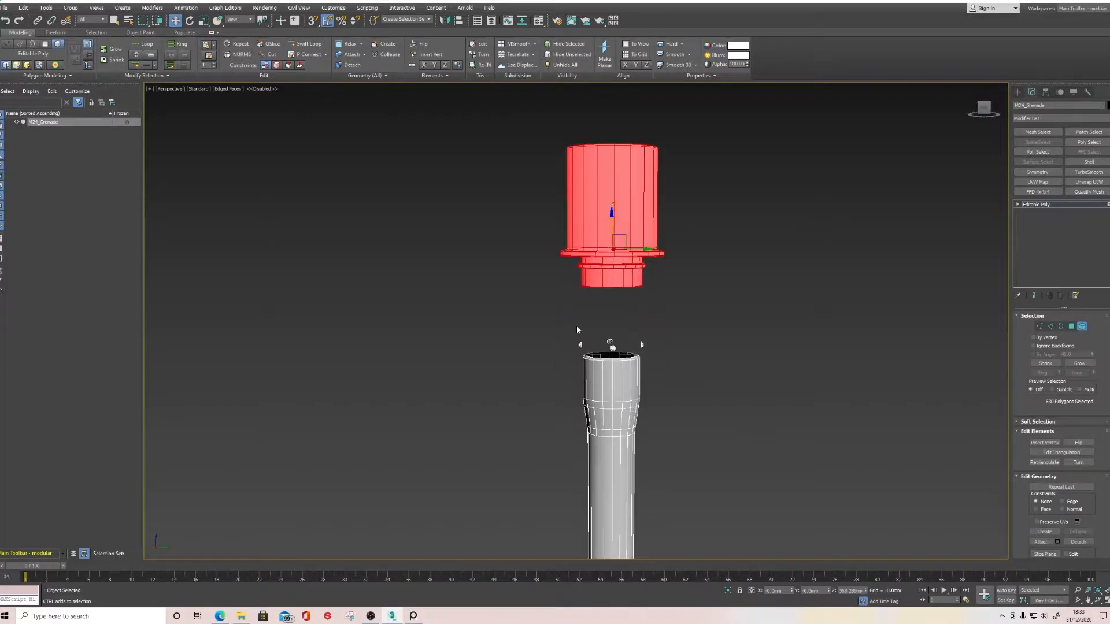
Raise the rivets on their own, and move the handle element up away from the bottom cap.
drag(643, 348, 653, 353)
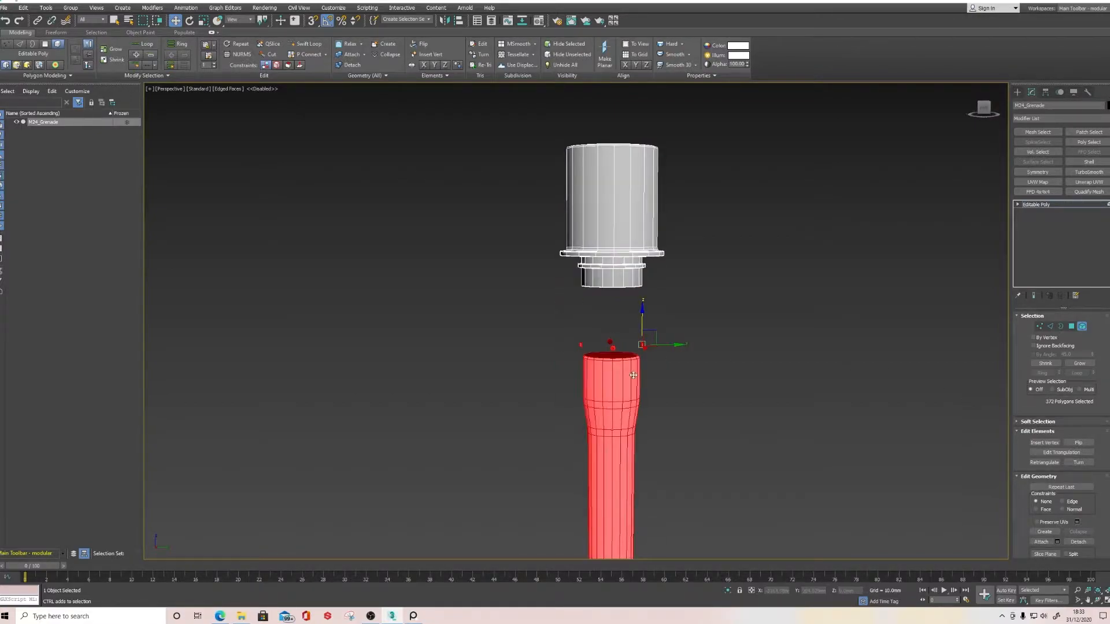
middle_drag(595, 369, 584, 304)
scroll(558, 273, up, 5)
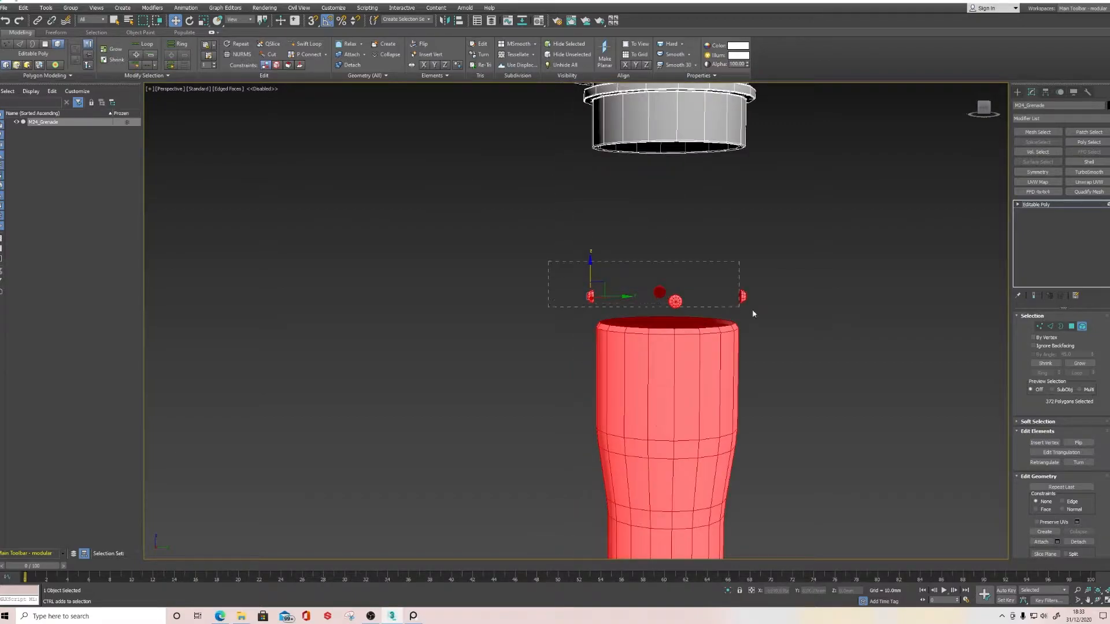
click(630, 291)
scroll(673, 274, down, 5)
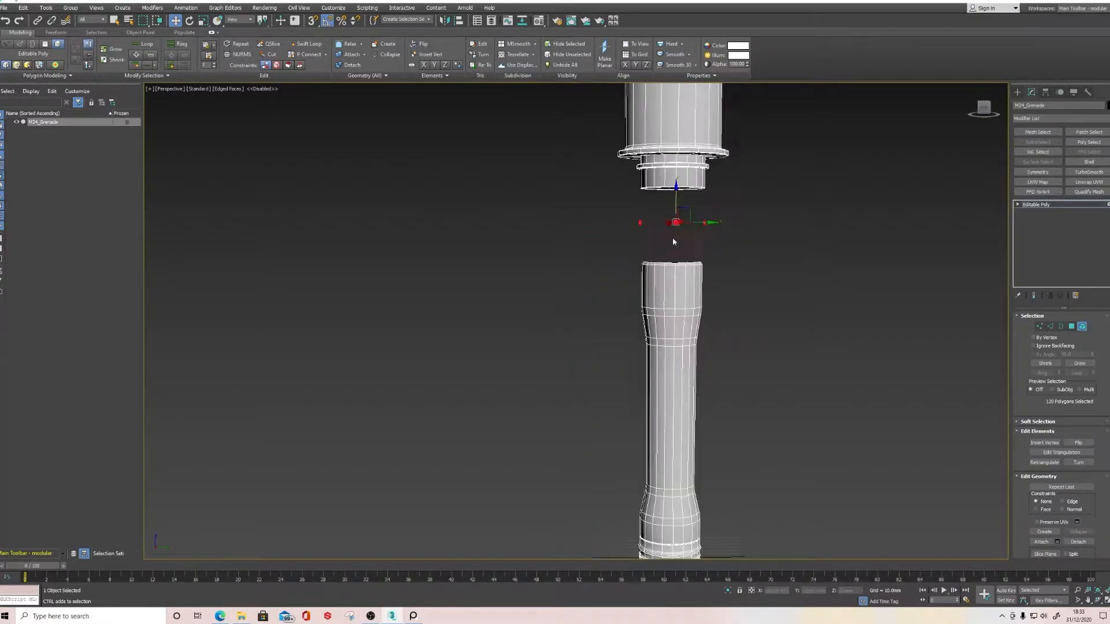
click(628, 277)
drag(625, 333, 625, 306)
Select the bottom cap element and move it down clear of the handle.
click(628, 482)
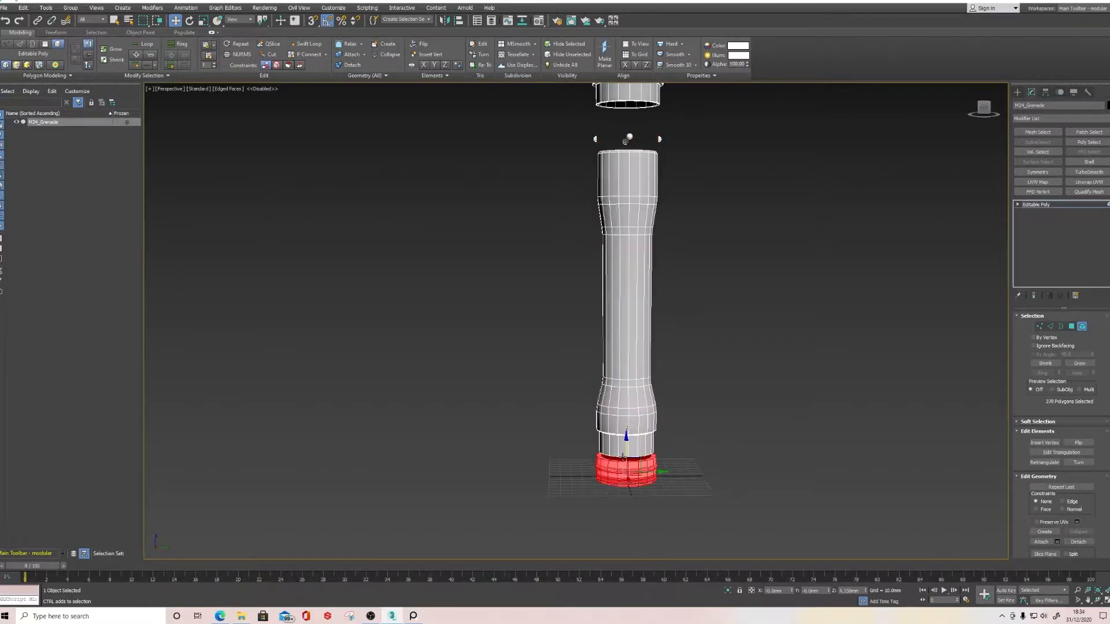
drag(626, 449, 626, 467)
scroll(664, 340, down, 5)
middle_drag(665, 340, 658, 428)
scroll(633, 370, up, 4)
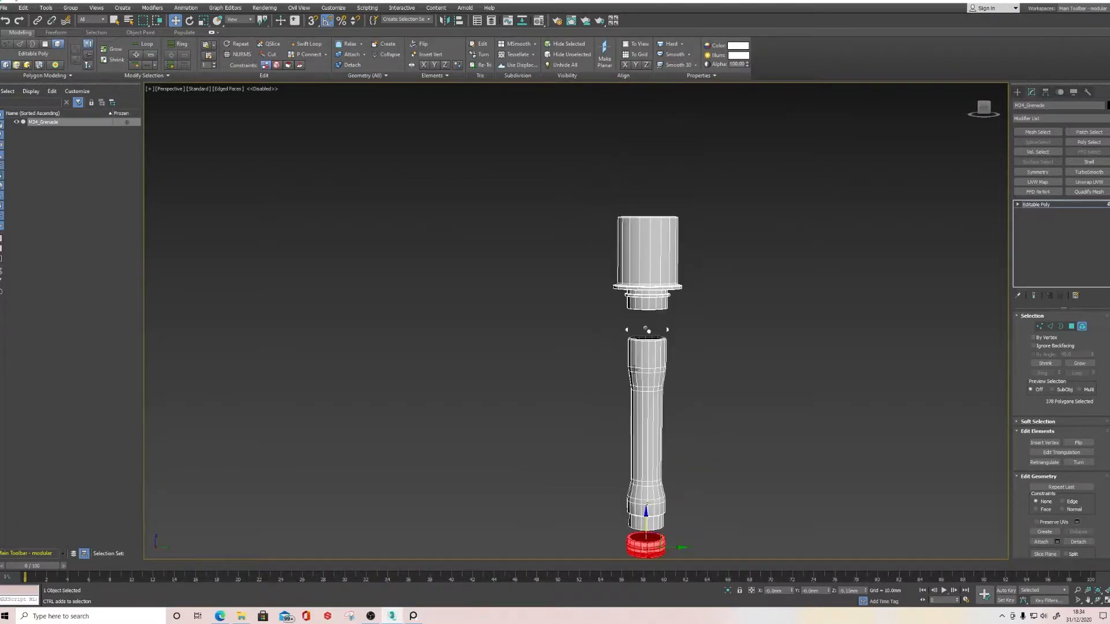
middle_drag(633, 370, 603, 316)
alt+middle_drag(669, 357, 577, 351)
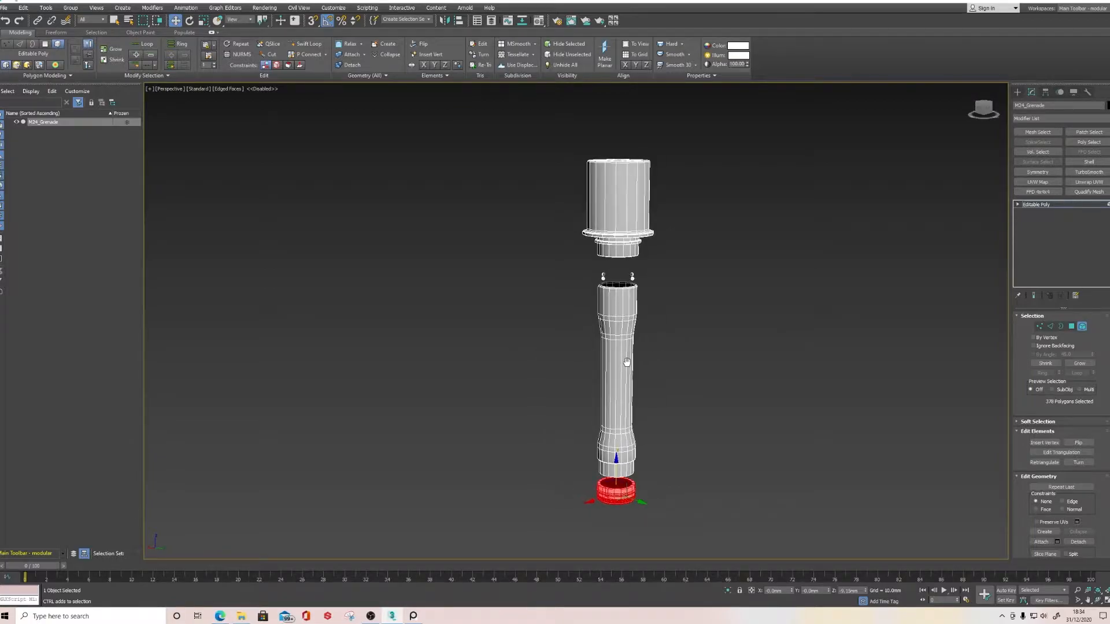
alt+middle_drag(656, 458, 748, 422)
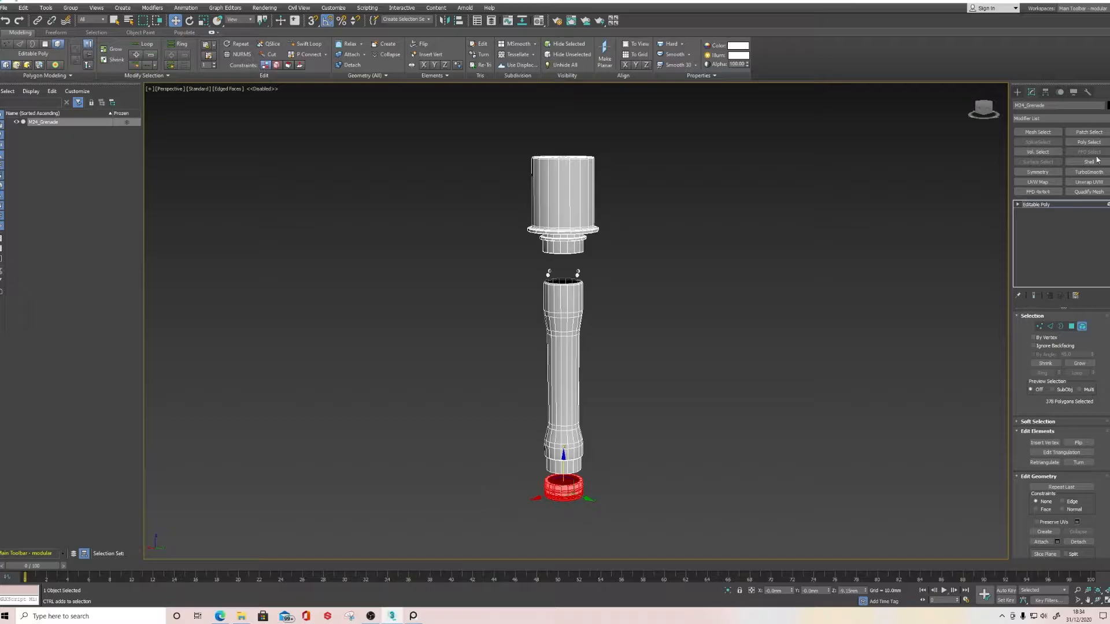
mouse_move(804, 303)
middle_down()
mouse_move(835, 300)
mouse_move(822, 299)
middle_up()
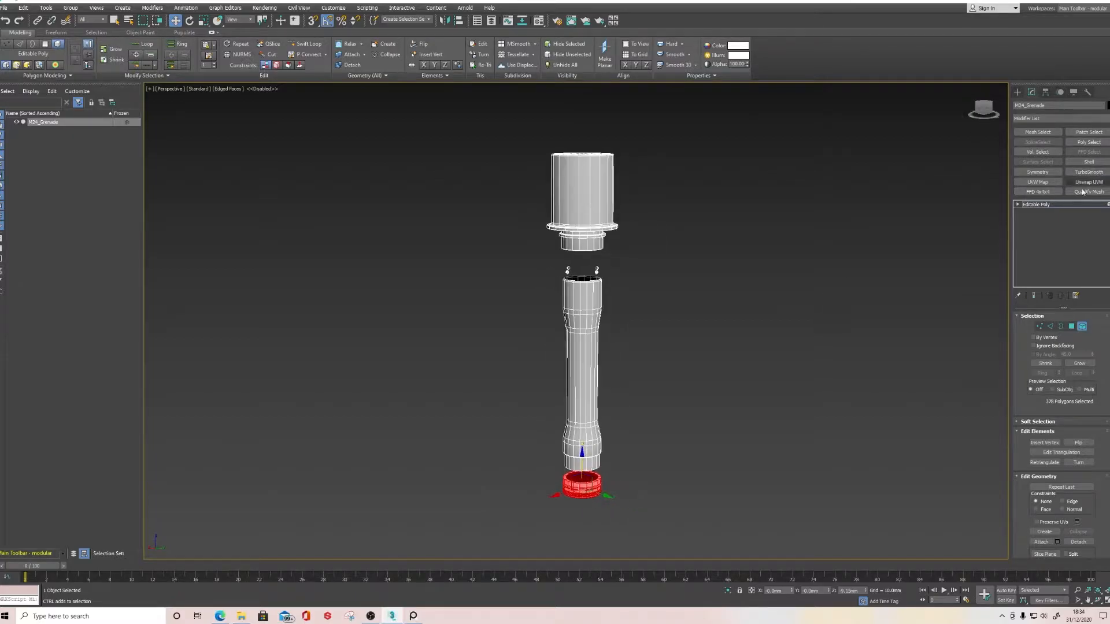
click(1082, 183)
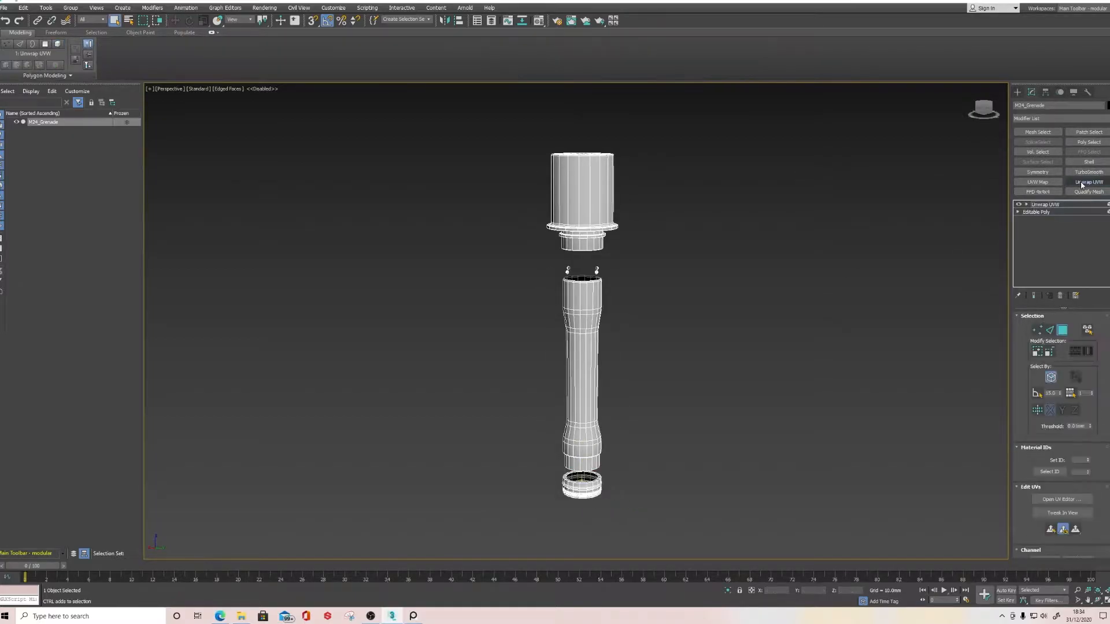
click(1062, 499)
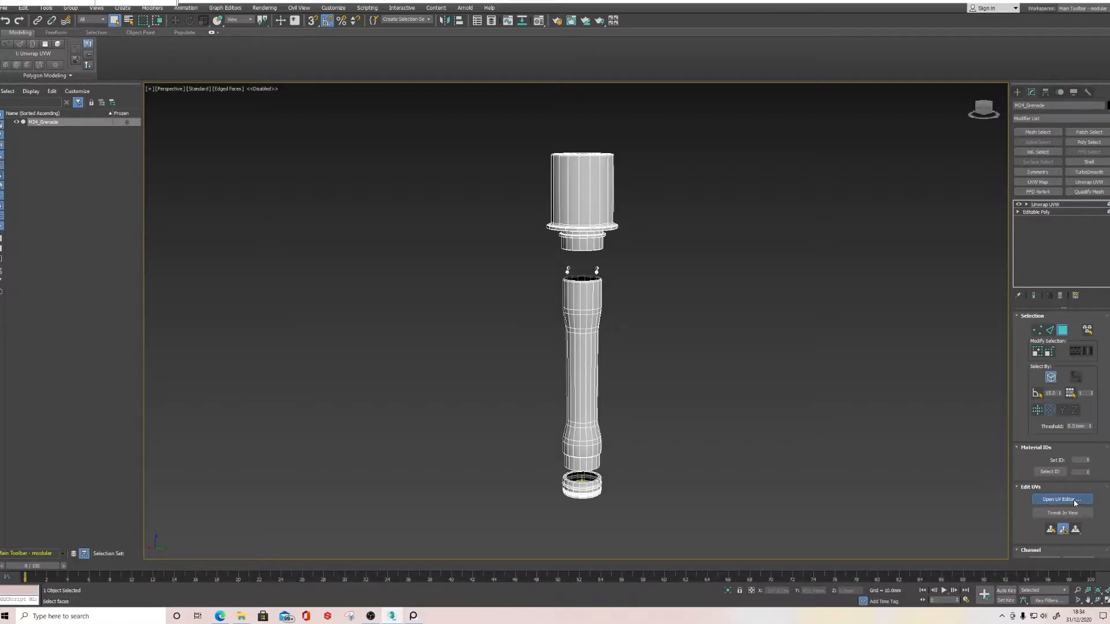
scroll(167, 278, down, 4)
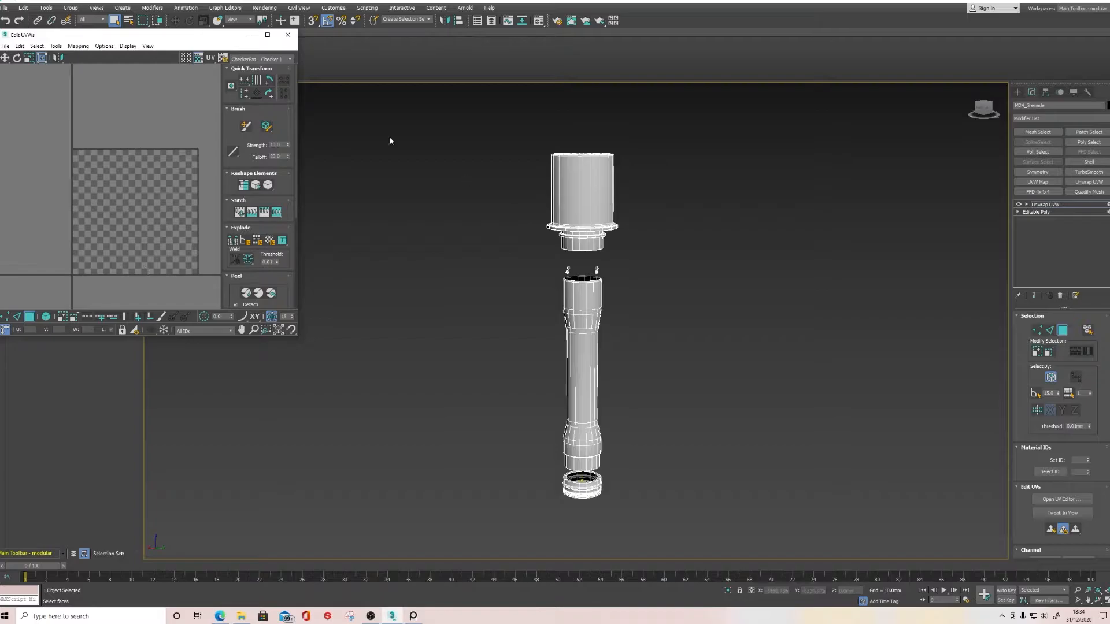
click(288, 35)
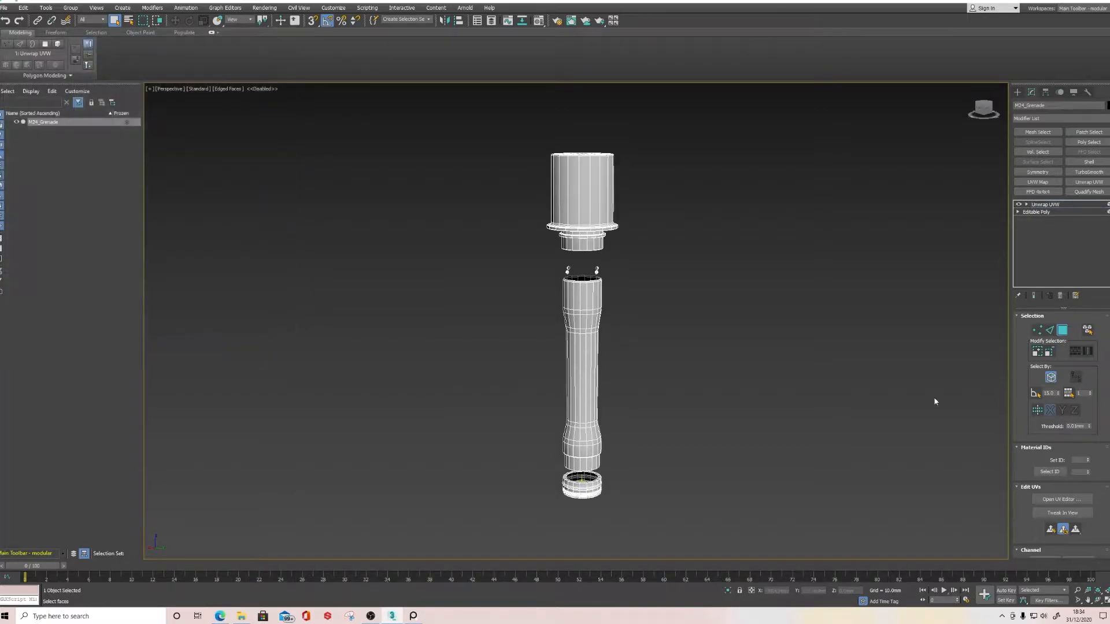
right_click(1046, 205)
click(1045, 220)
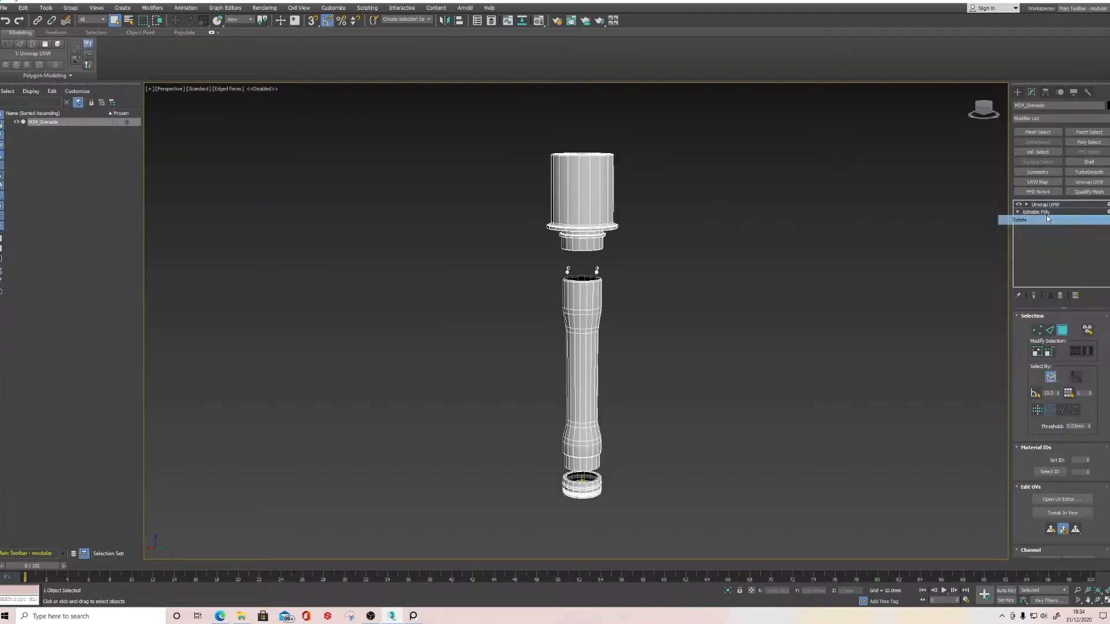
click(1018, 93)
click(954, 168)
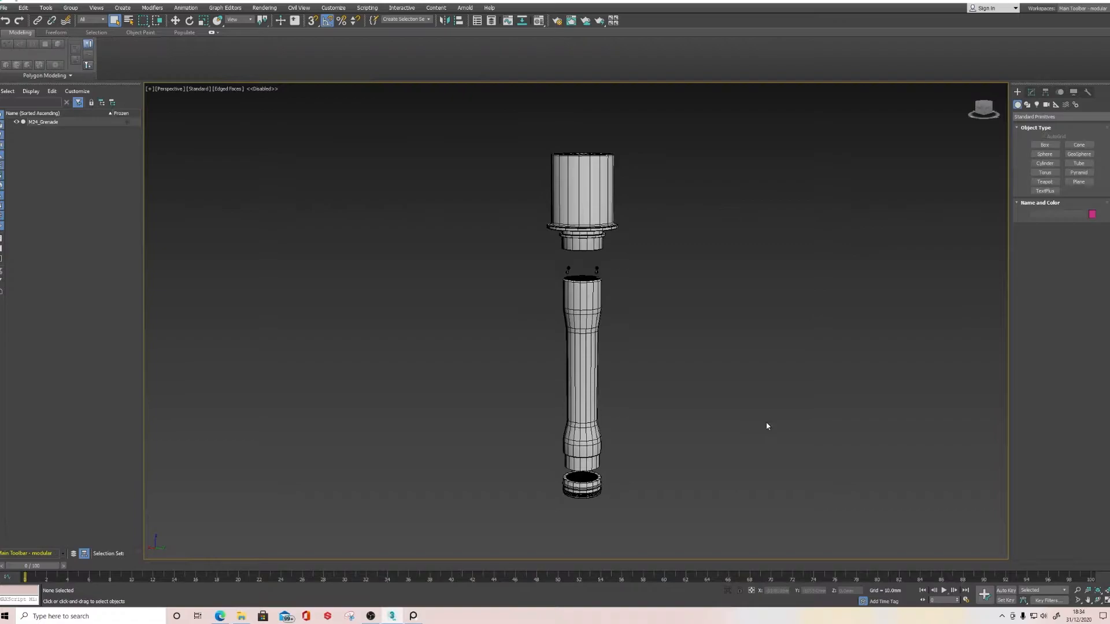
Apply an Unwrap UVW modifier to the whole grenade object and open its UV editor, positioned beside the model.
click(584, 194)
click(1032, 93)
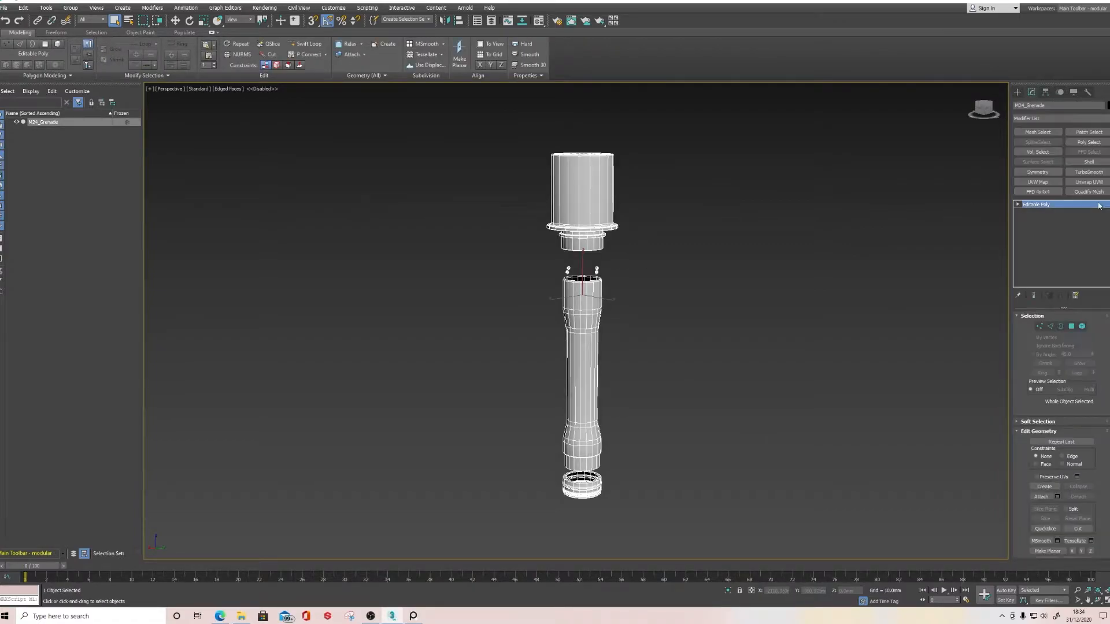
click(1089, 182)
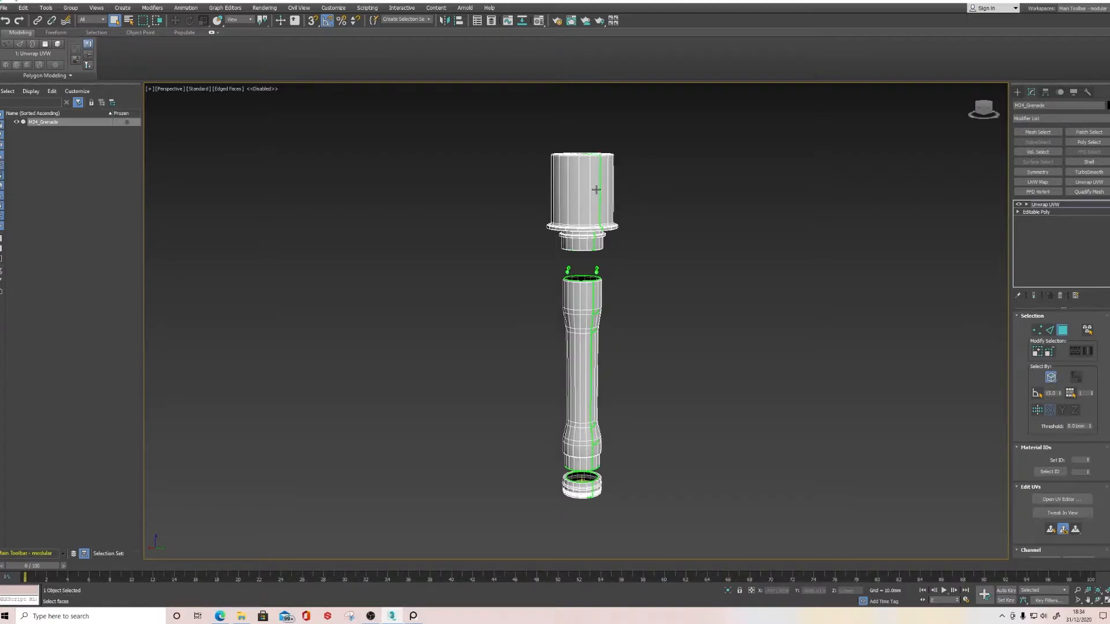
click(1063, 500)
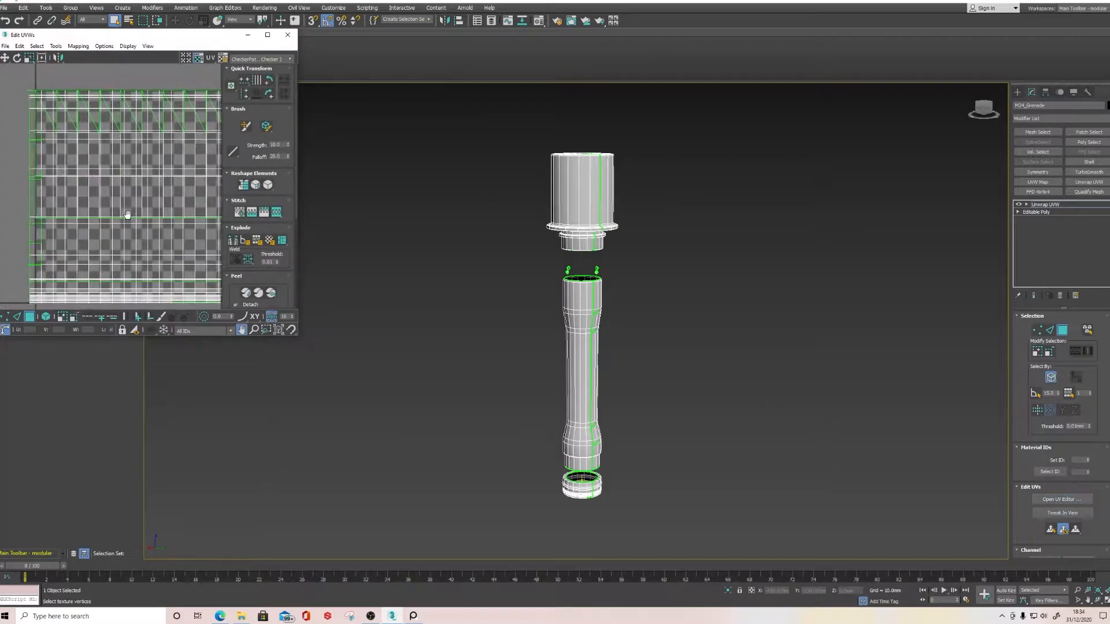
drag(214, 39, 343, 55)
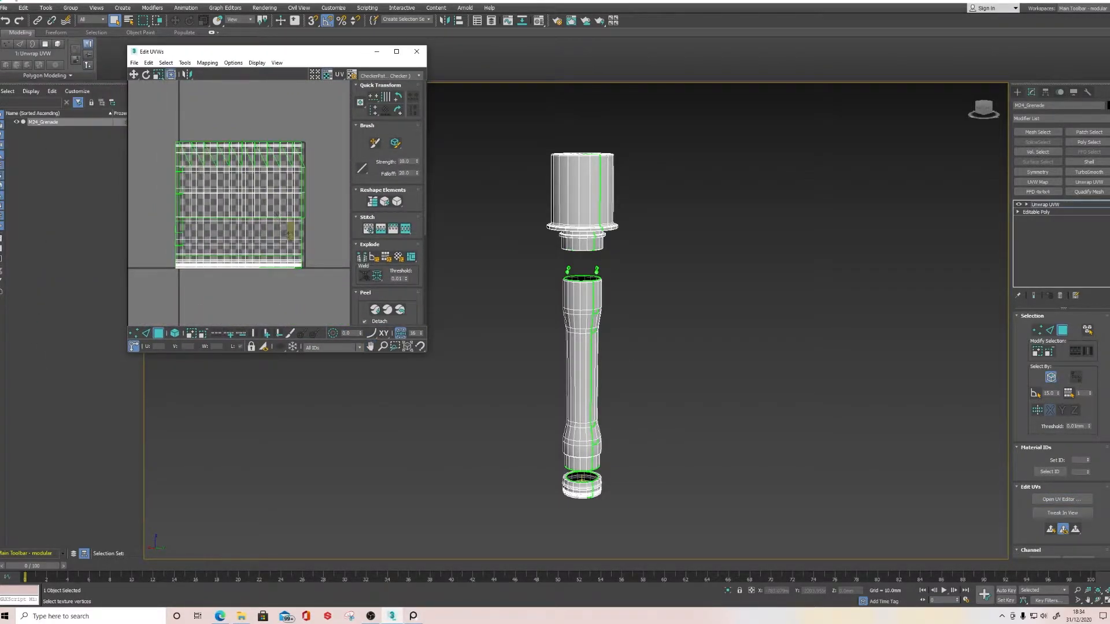
Examine the existing UV layout in the UV editor and compare it with the map seams on the grenade's parts.
scroll(257, 210, up, 2)
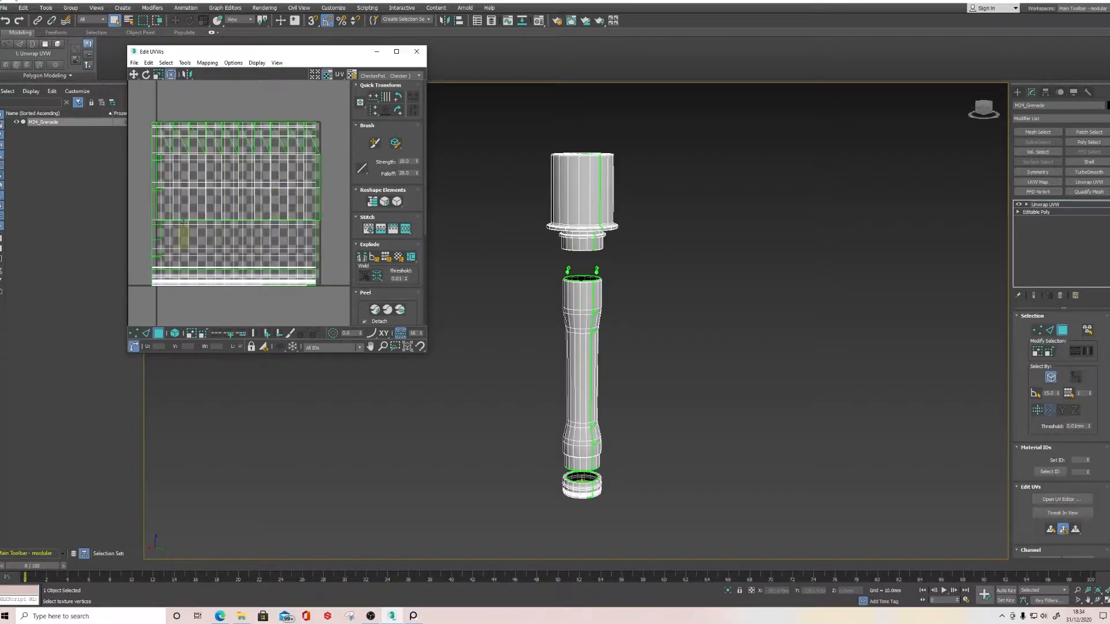
scroll(191, 226, up, 3)
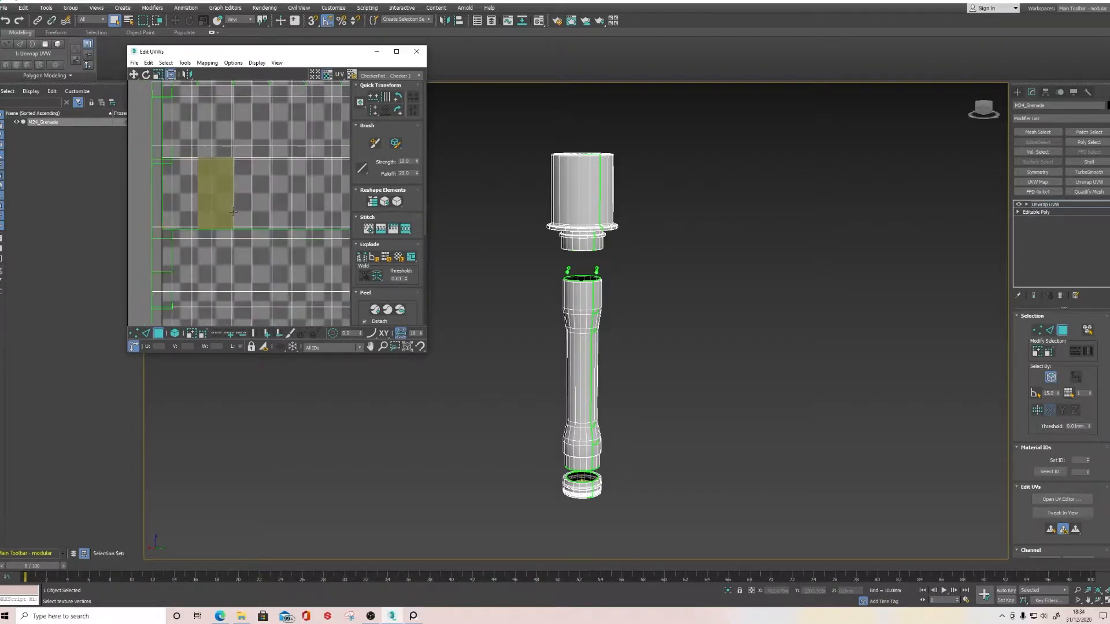
scroll(207, 226, up, 1)
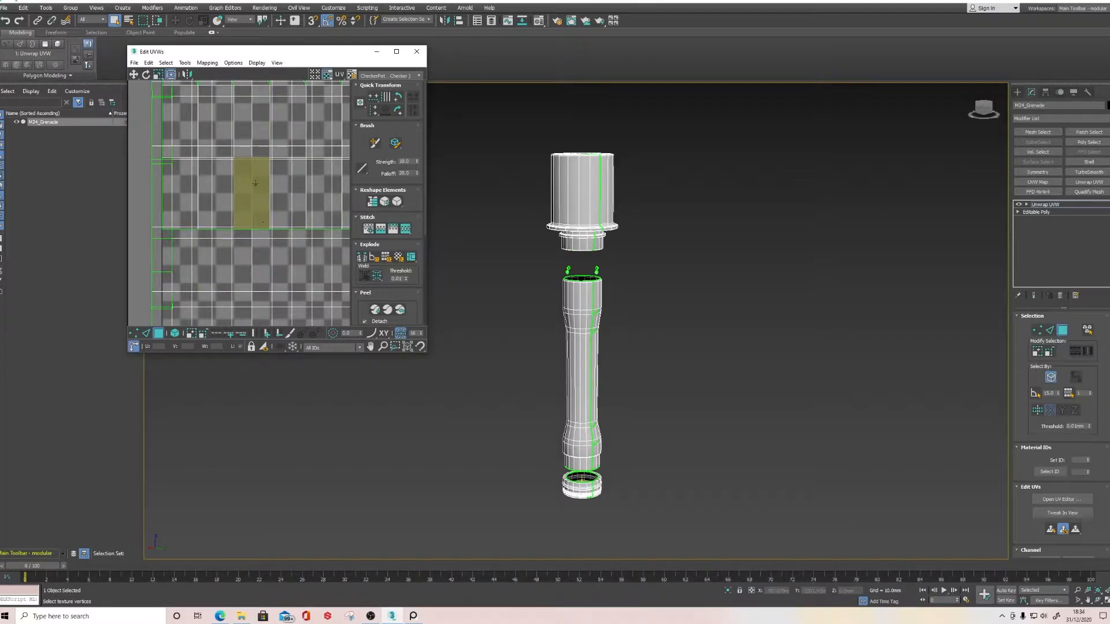
middle_drag(667, 349, 664, 330)
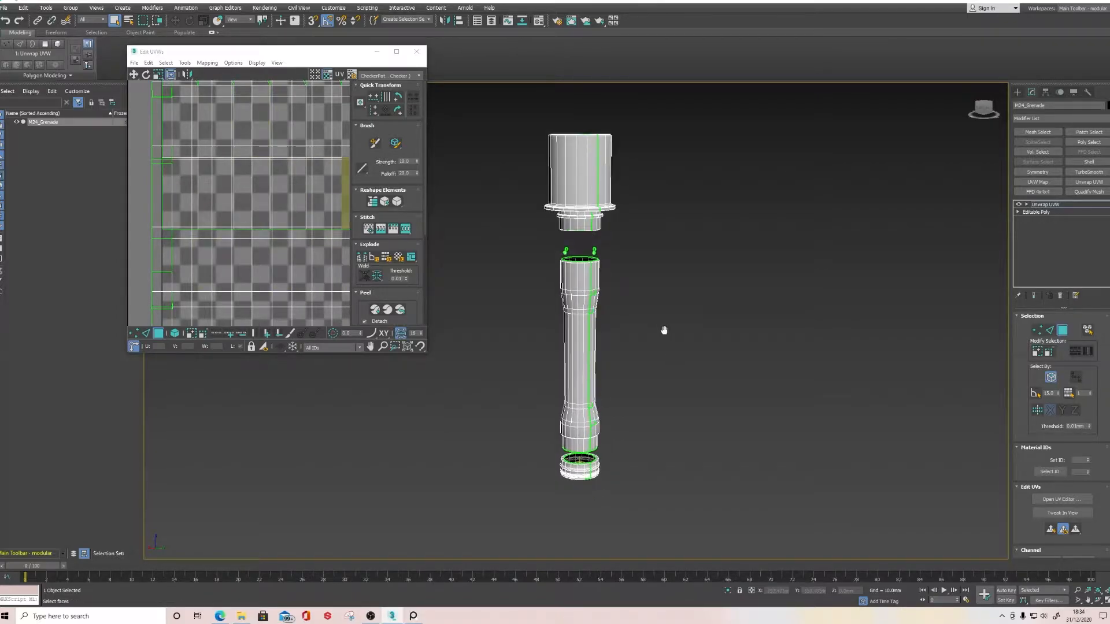
scroll(598, 283, up, 2)
middle_drag(582, 286, 587, 354)
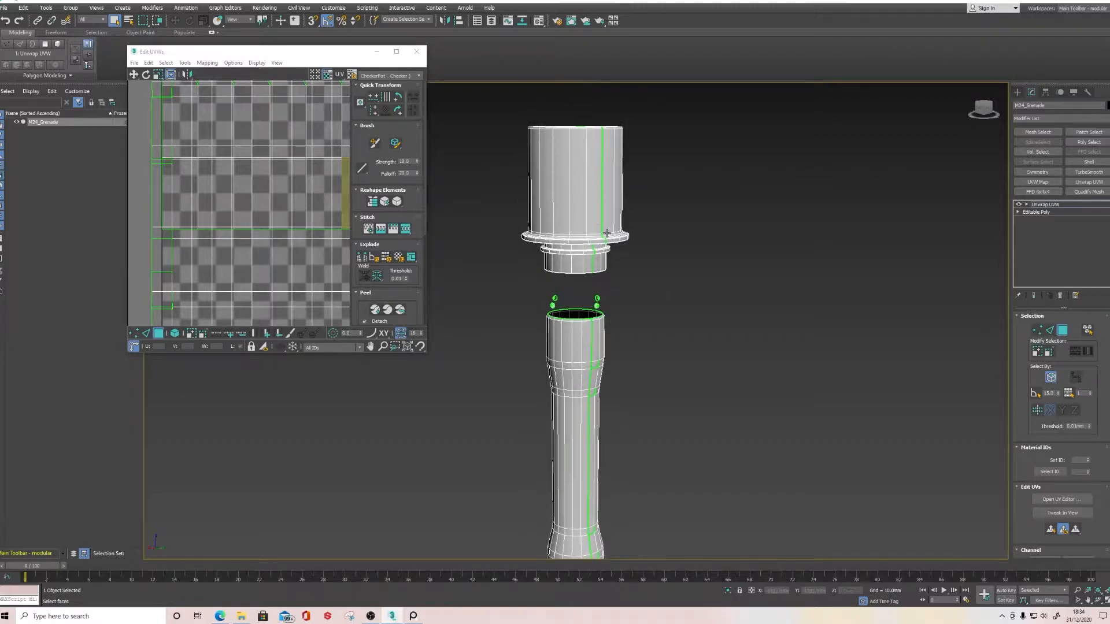
scroll(298, 263, down, 2)
scroll(317, 263, down, 1)
middle_drag(317, 263, 208, 219)
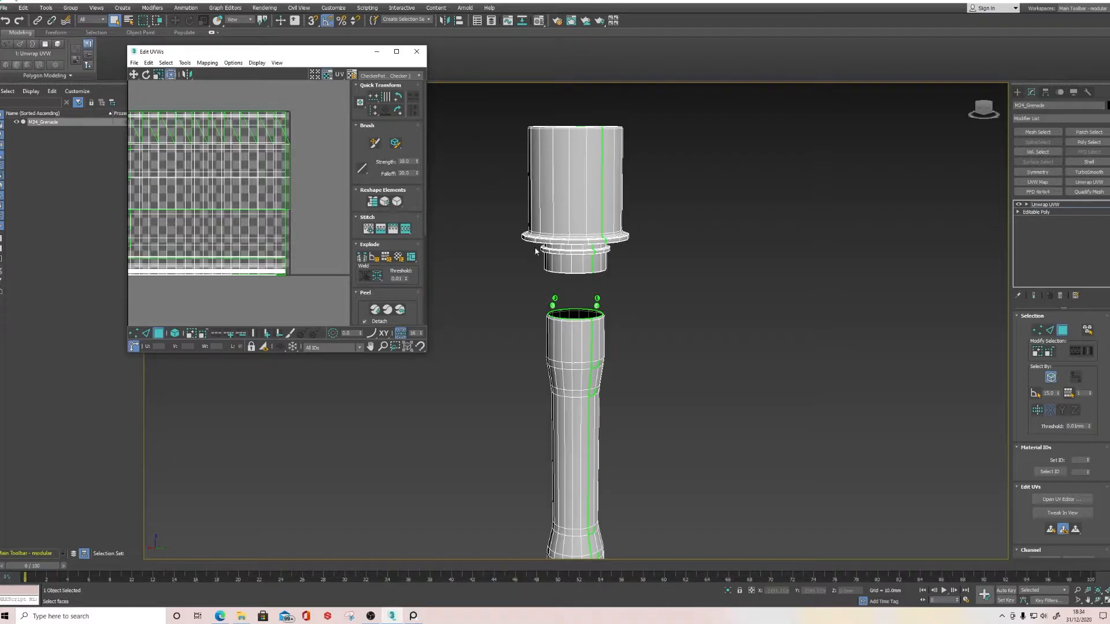
middle_drag(629, 378, 607, 308)
scroll(1058, 483, down, 5)
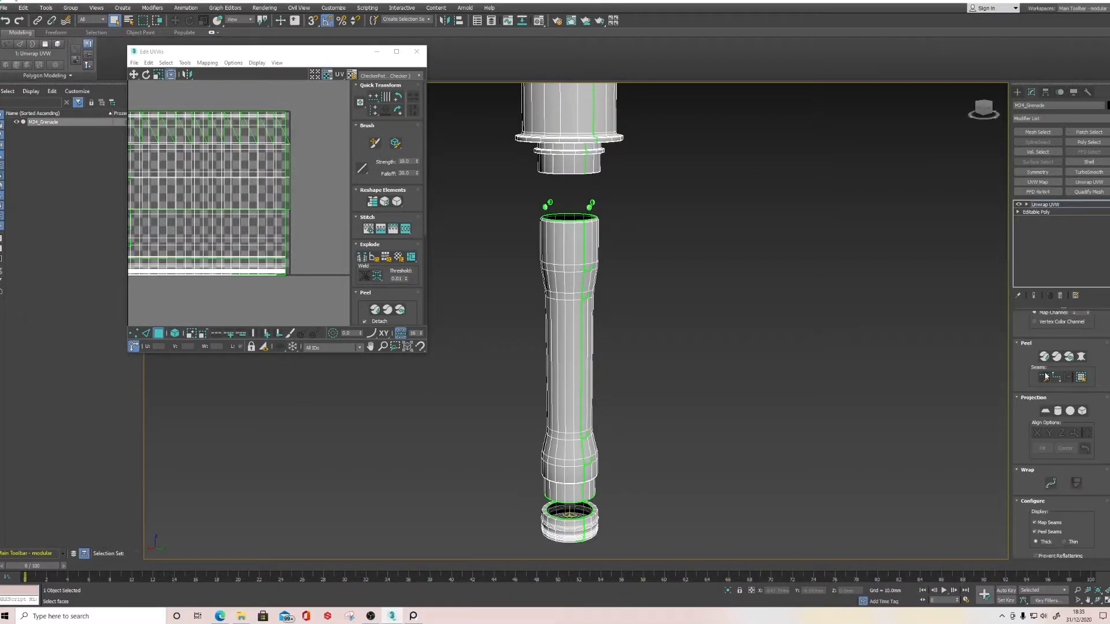
Widen the UV editor window and reposition it so that the grenade stays visible beside it.
drag(332, 52, 422, 81)
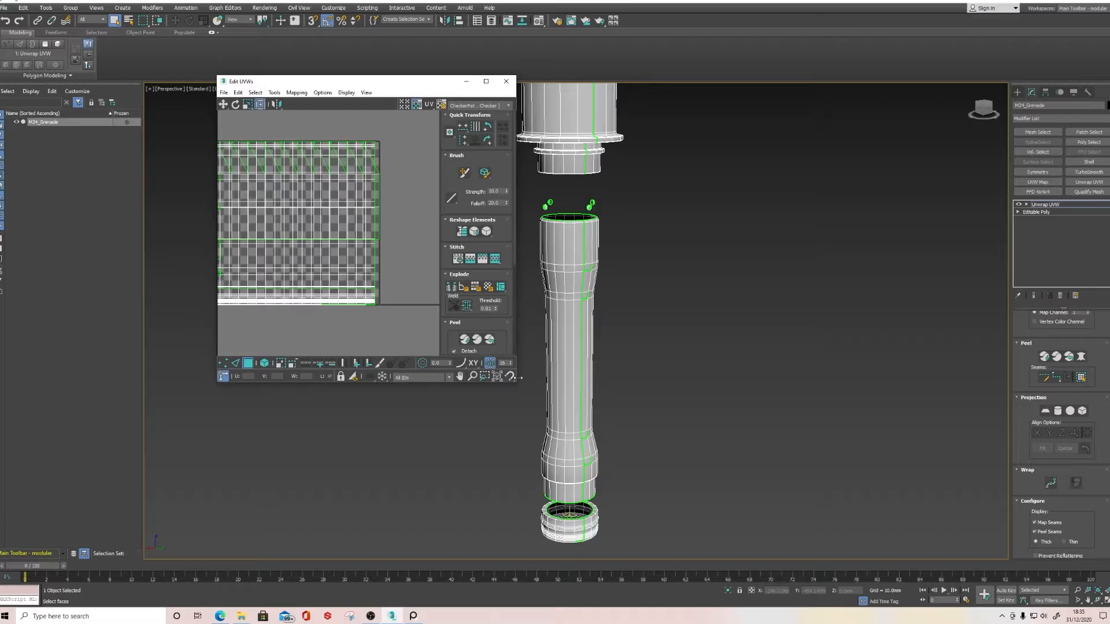
drag(218, 165, 73, 165)
drag(364, 84, 361, 109)
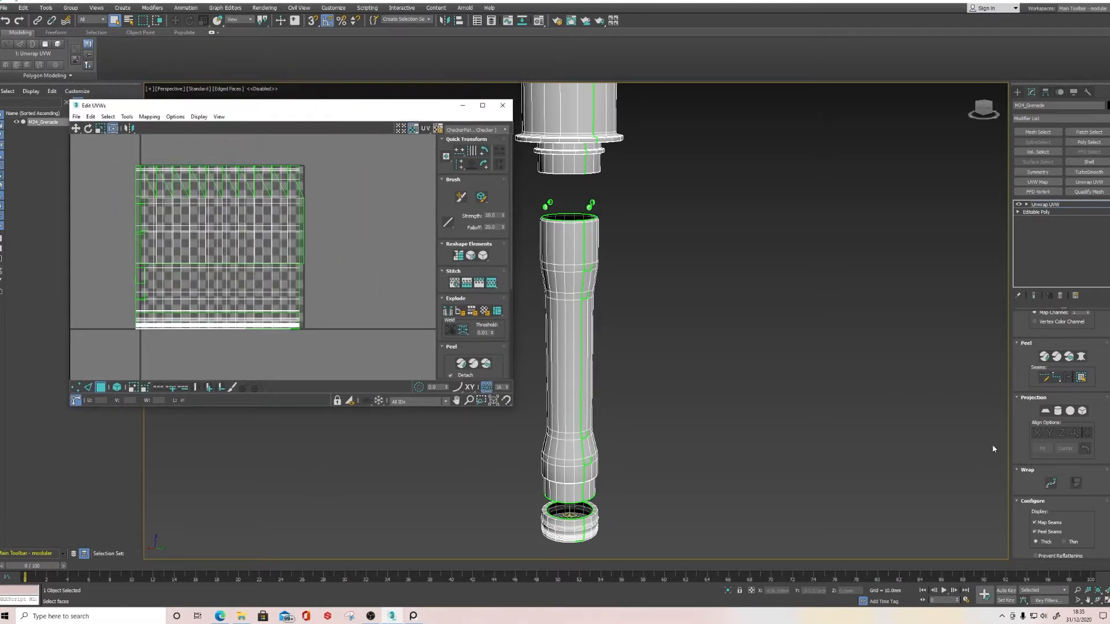
Enable seam editing and examine the existing map seam along the handle's full length.
click(1044, 377)
scroll(664, 328, down, 2)
middle_drag(664, 328, 688, 302)
drag(614, 224, 691, 428)
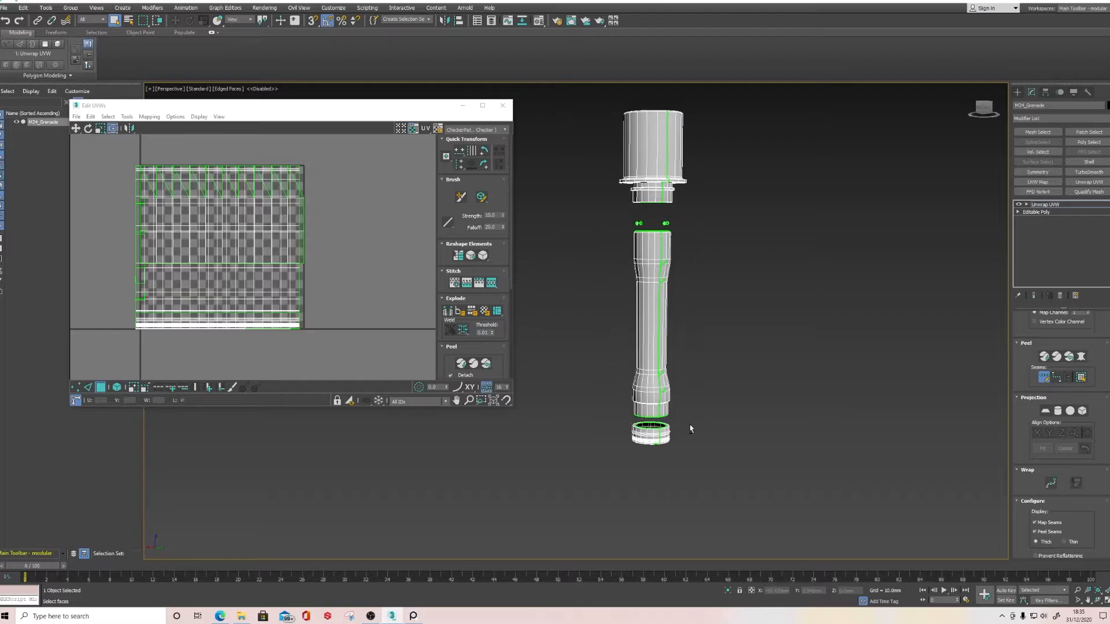
scroll(675, 249, up, 10)
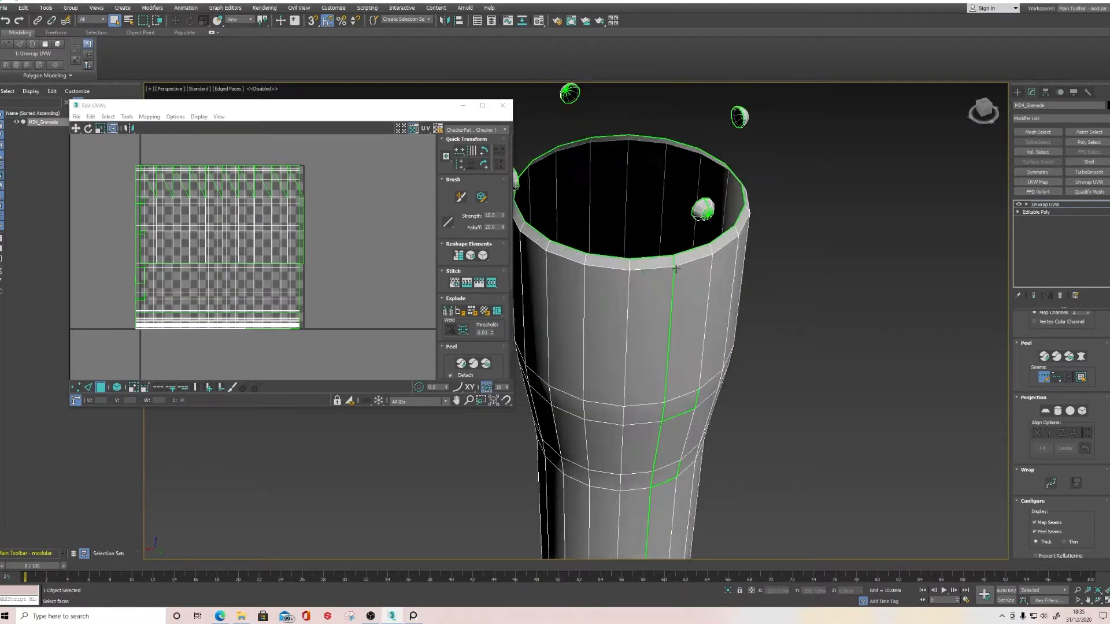
scroll(673, 267, down, 10)
scroll(674, 266, up, 8)
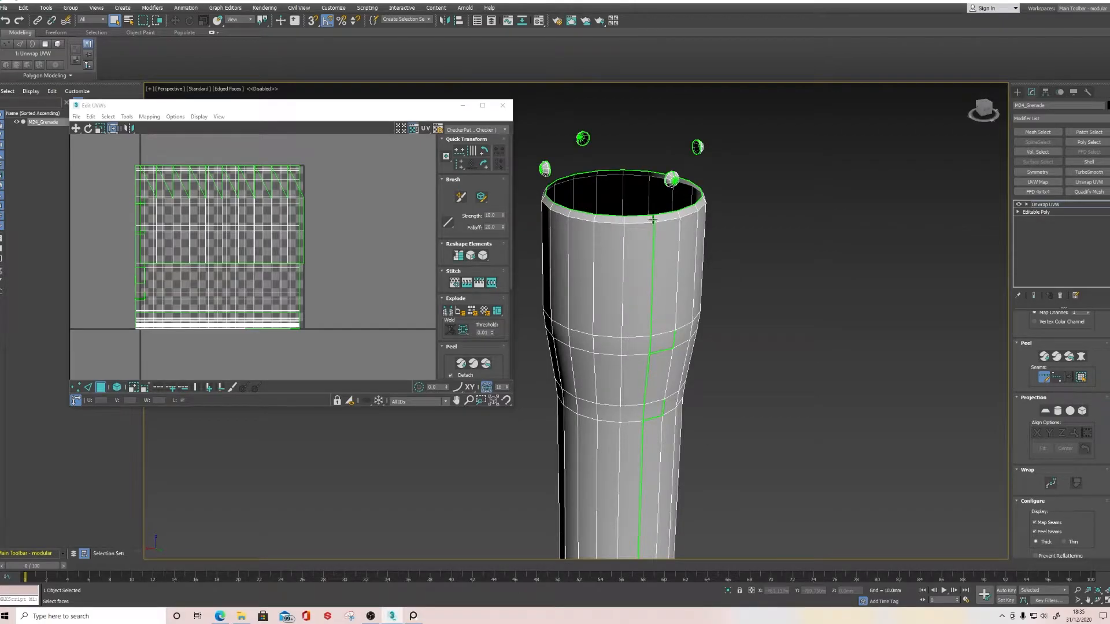
scroll(652, 220, down, 4)
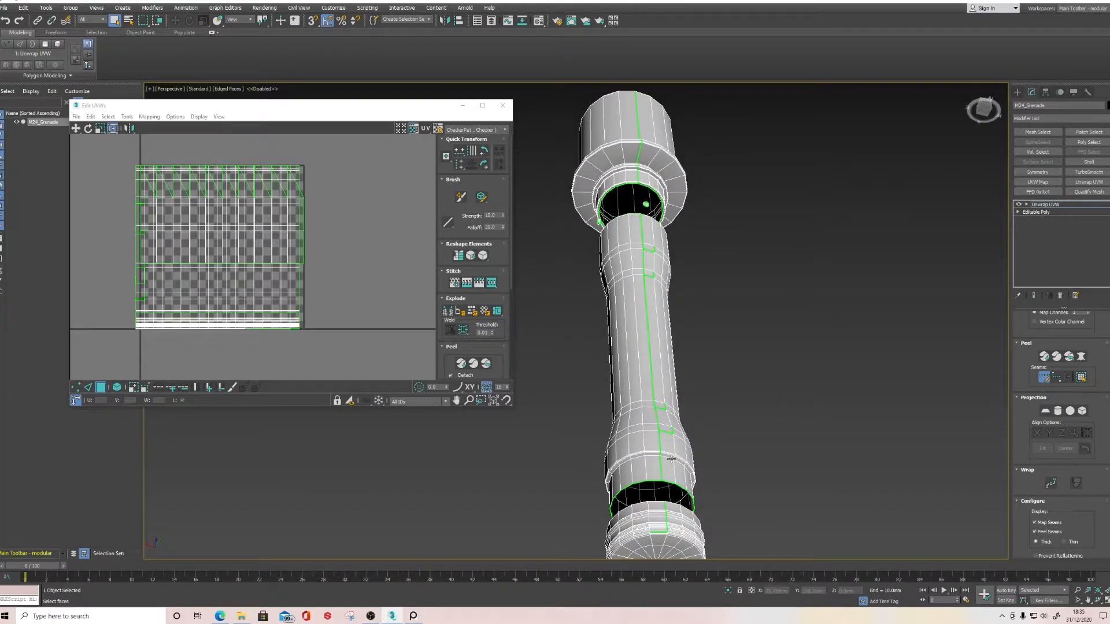
Create a point-to-point seam along the handle from its lower end up to the upper rim.
click(1054, 378)
click(661, 471)
scroll(649, 231, up, 5)
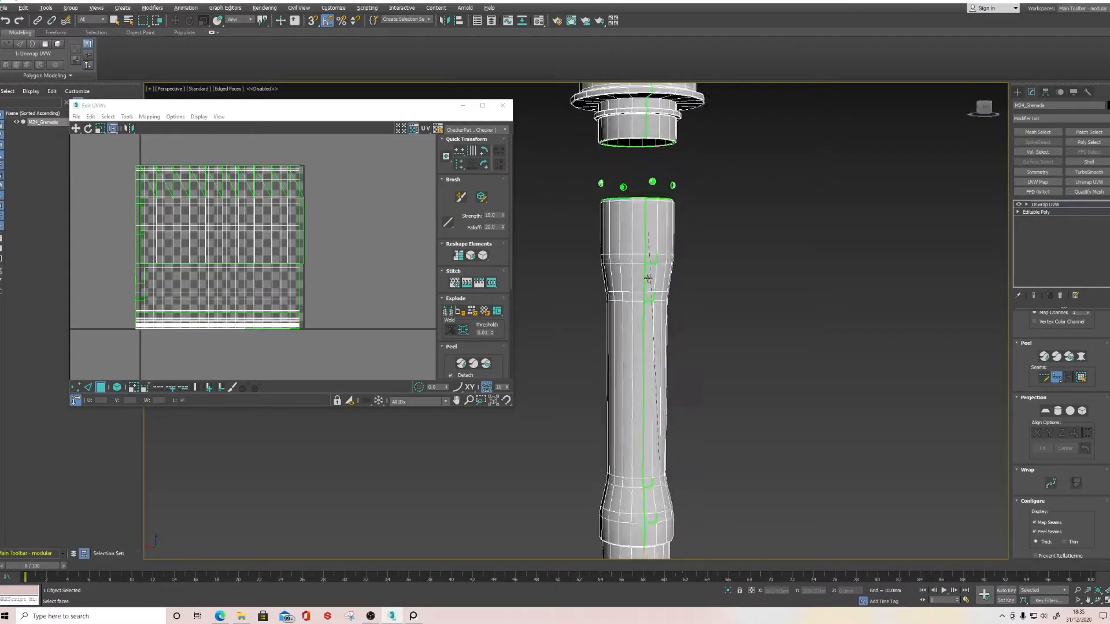
click(645, 201)
scroll(665, 324, down, 5)
alt+middle_drag(698, 412, 693, 376)
alt+middle_drag(778, 424, 763, 370)
click(1045, 412)
click(1082, 411)
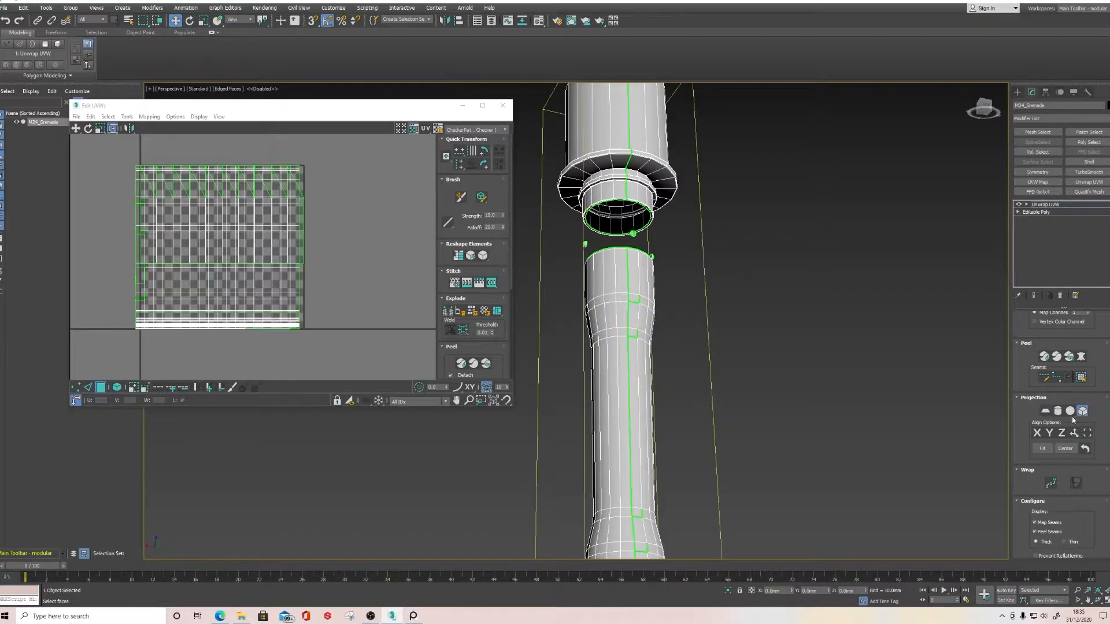
scroll(832, 348, down, 3)
Select the handle element and unwrap it with Pelt Map, relaxing the pelt before committing it.
scroll(1069, 370, up, 5)
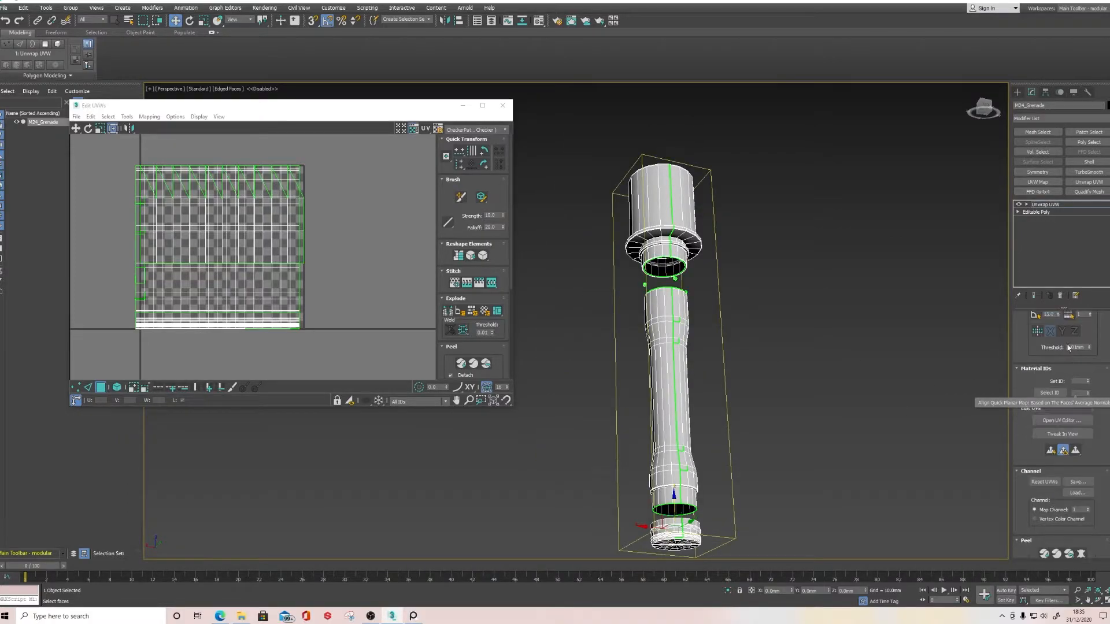
scroll(1068, 347, up, 2)
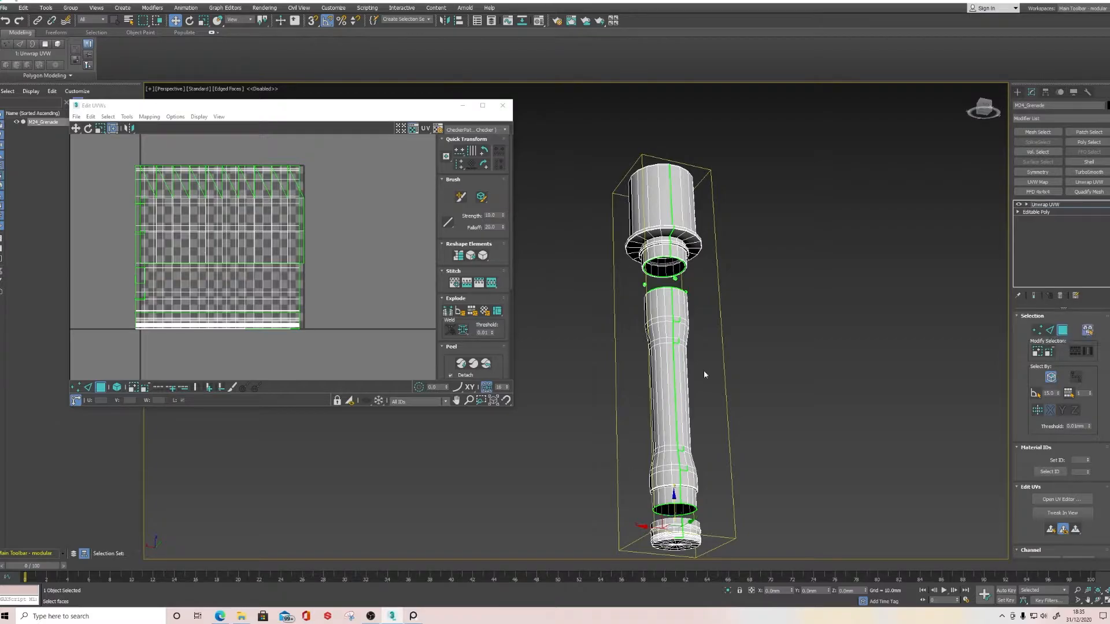
scroll(200, 357, down, 1)
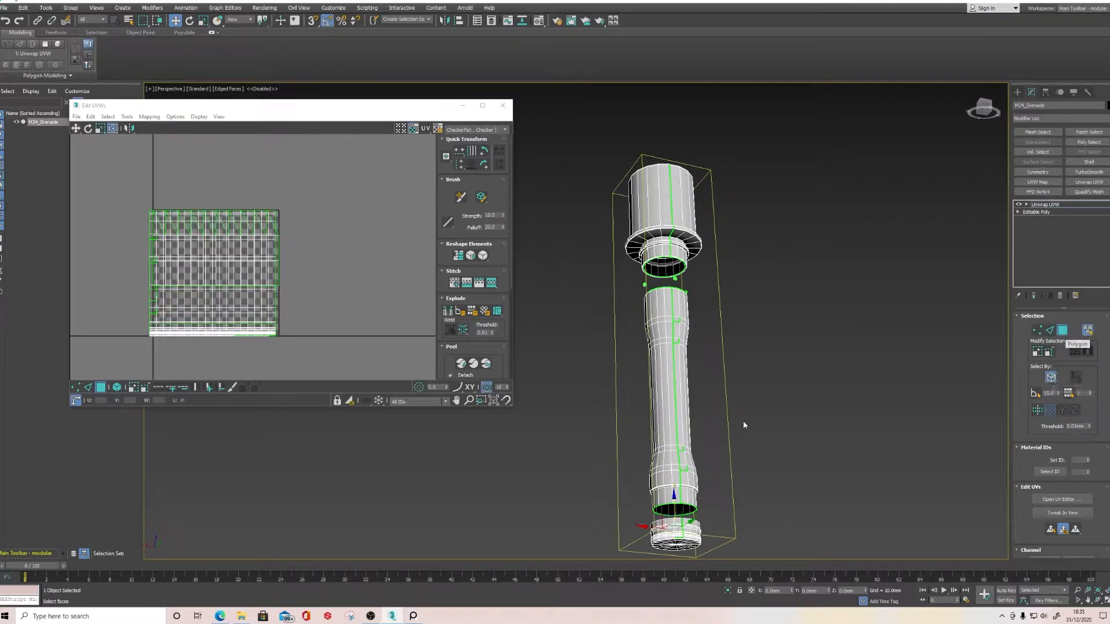
scroll(1058, 405, down, 5)
key(q)
double_click(673, 410)
alt+middle_drag(672, 409, 804, 411)
click(1080, 344)
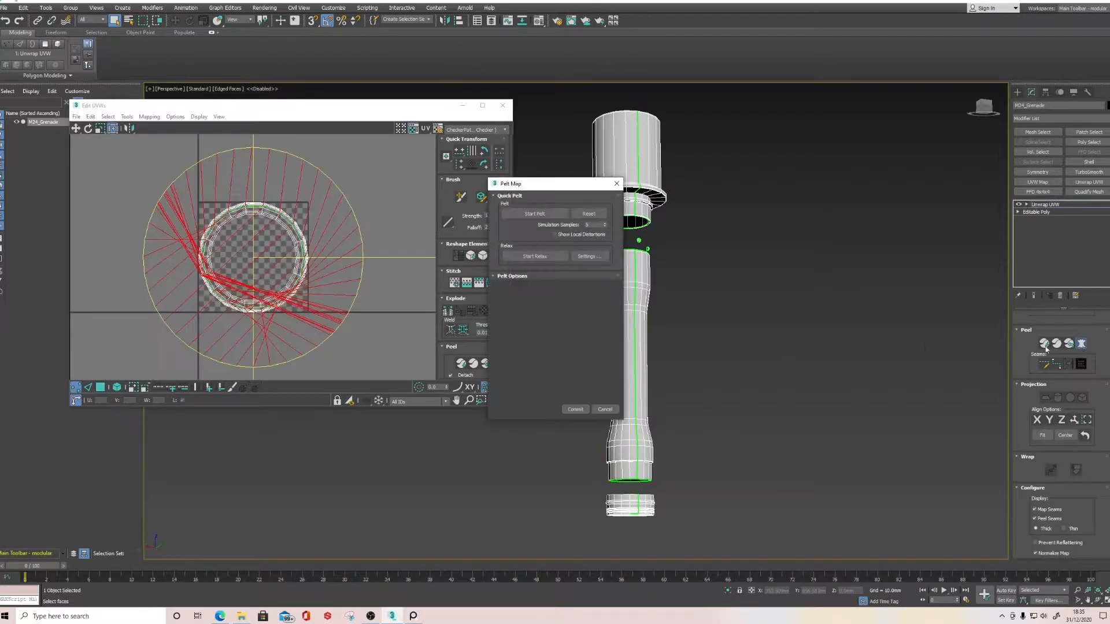
click(550, 255)
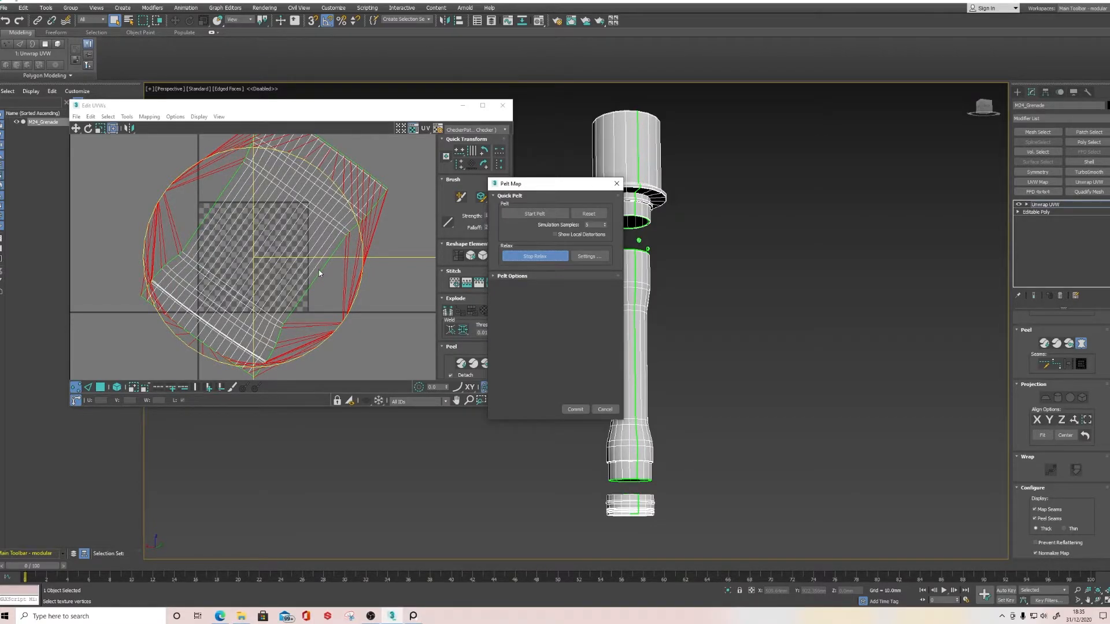
click(574, 409)
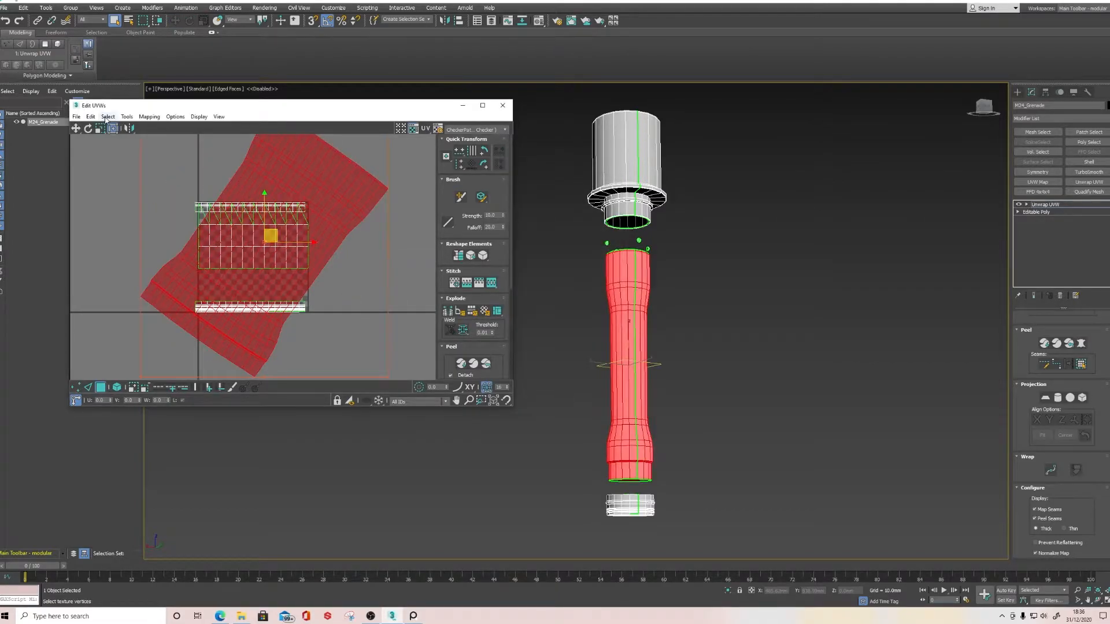
Rotate the handle's UV shell upright and move it to the right of the texture square.
click(87, 129)
drag(265, 159, 193, 160)
click(76, 128)
drag(268, 222, 377, 221)
Show the UV_Checker.png texture on the model and inspect the handle's mapping from several sides for distortion.
middle_drag(599, 302, 566, 273)
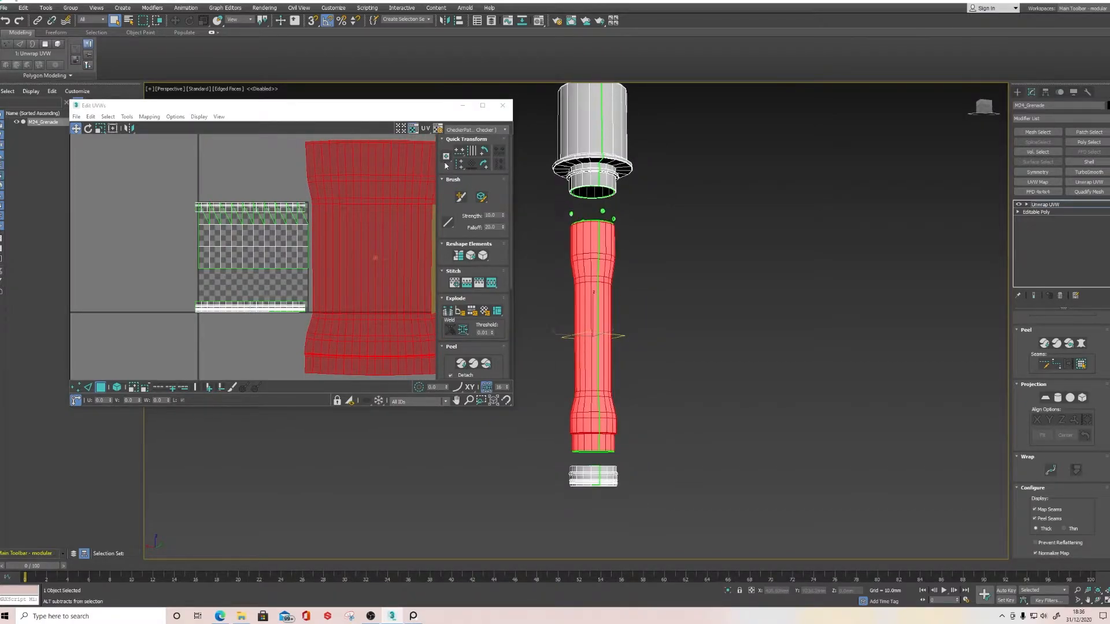
click(472, 130)
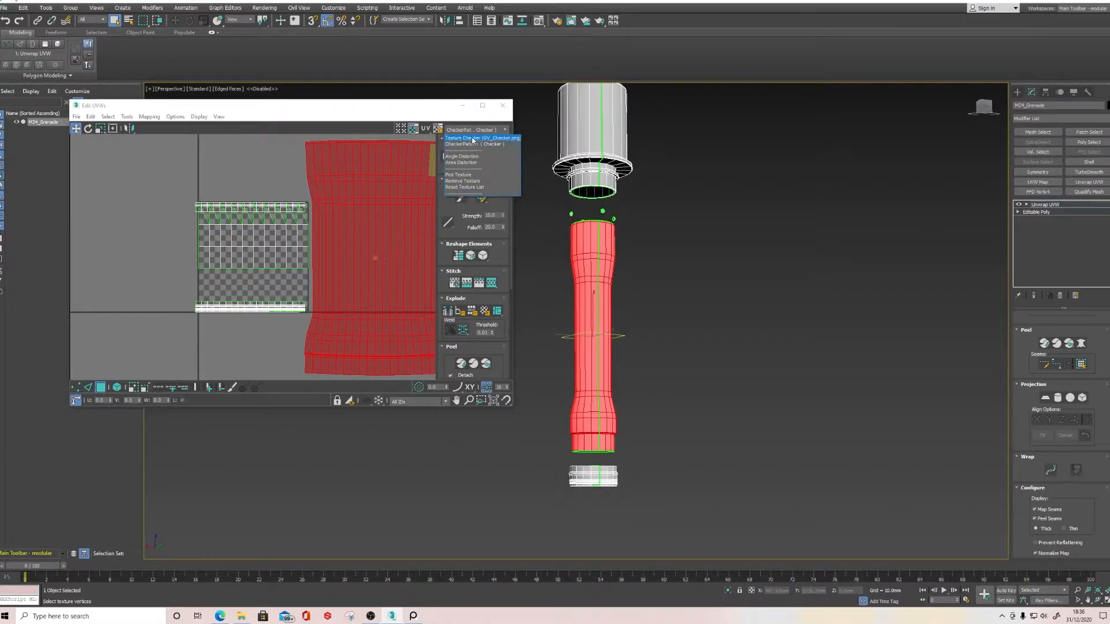
click(473, 139)
scroll(618, 299, up, 6)
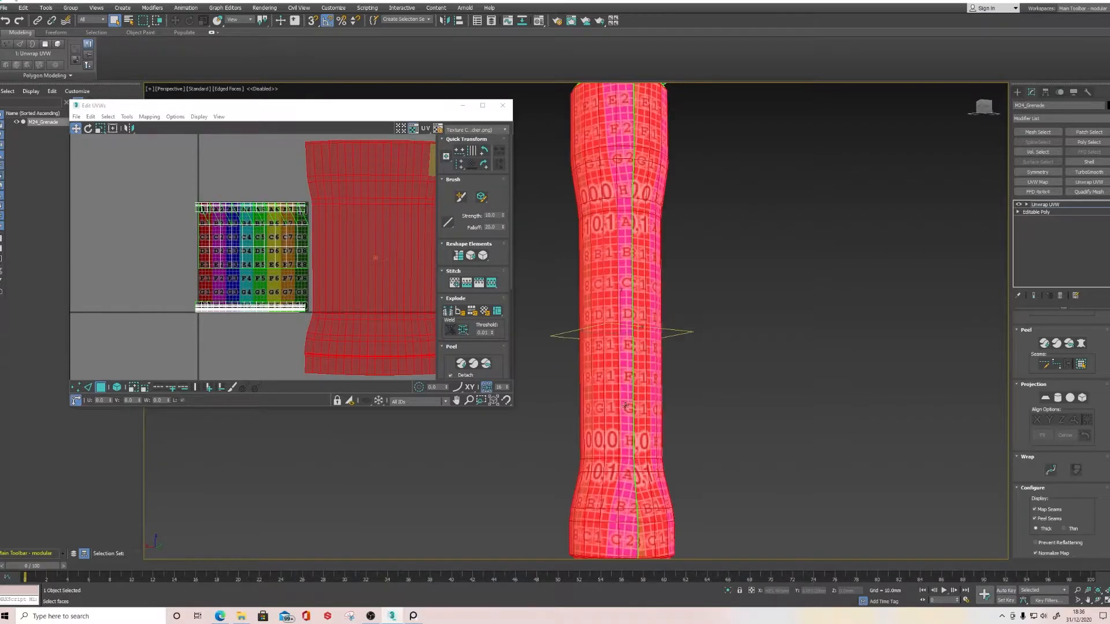
alt+middle_drag(618, 299, 678, 308)
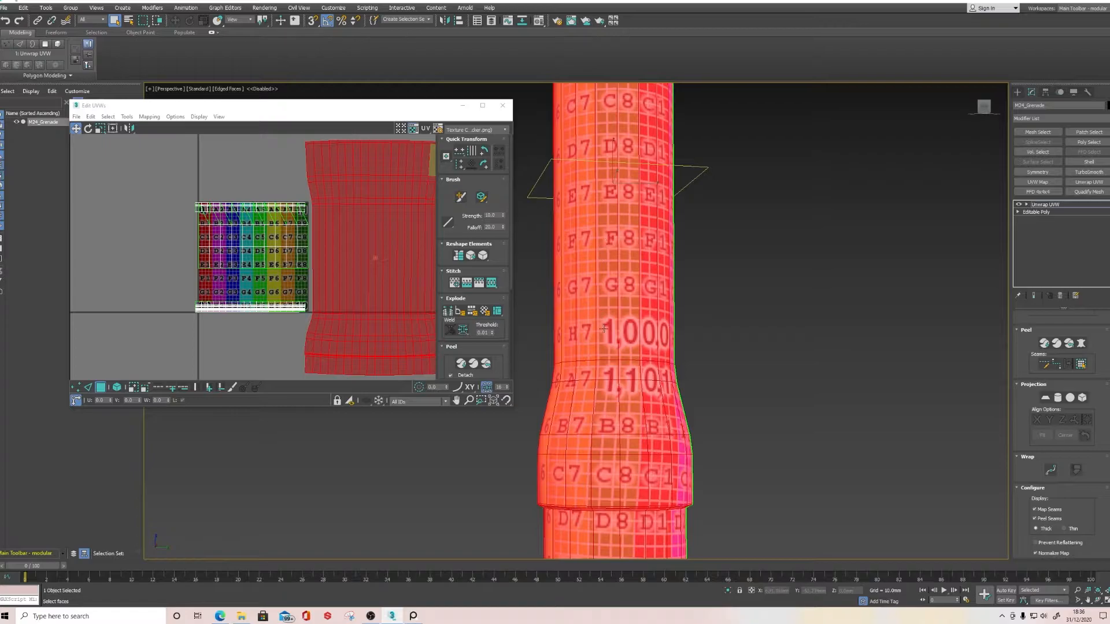
alt+middle_drag(611, 397, 882, 343)
middle_drag(614, 342, 625, 194)
scroll(624, 319, down, 2)
alt+middle_drag(626, 382, 620, 319)
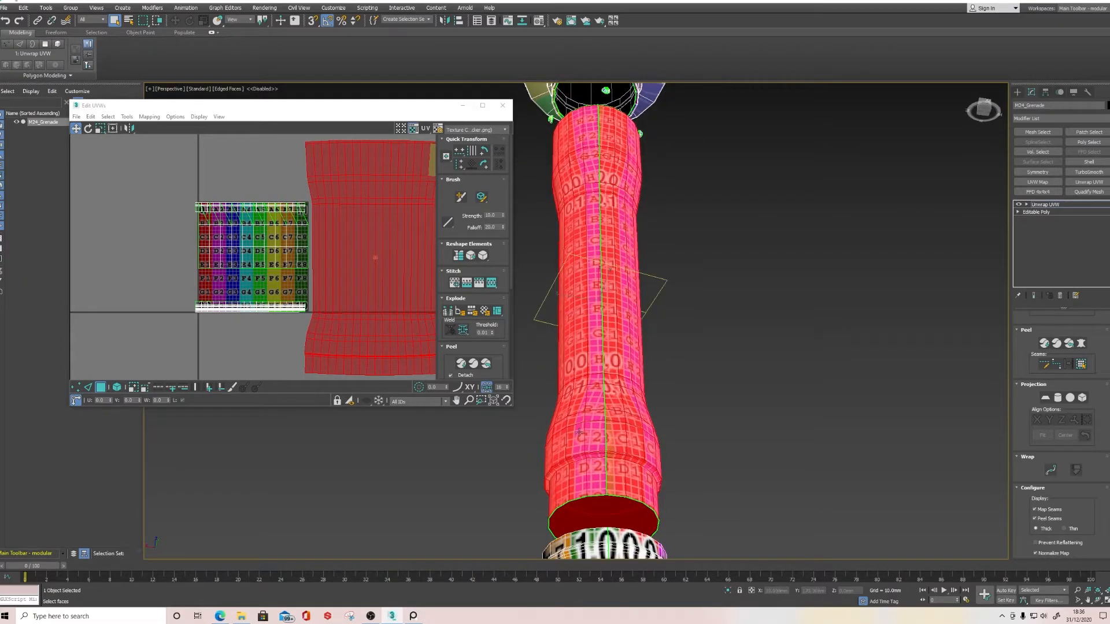
middle_drag(371, 278, 284, 259)
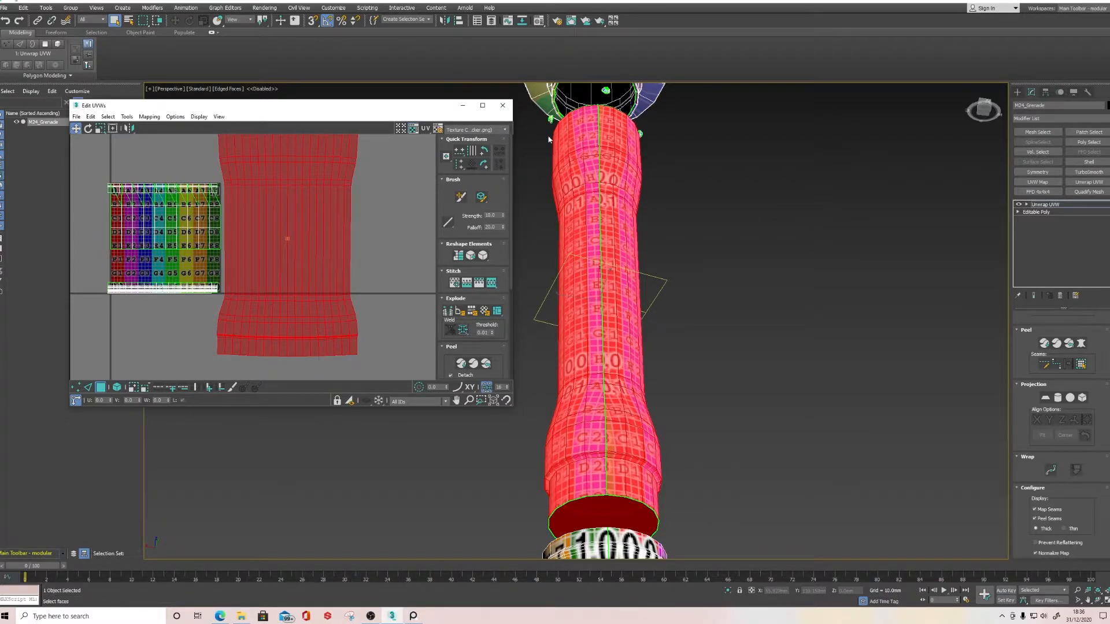
Try straightening the handle's UV shell into a rectangular grid, check the texture on the handle, and undo it.
click(457, 256)
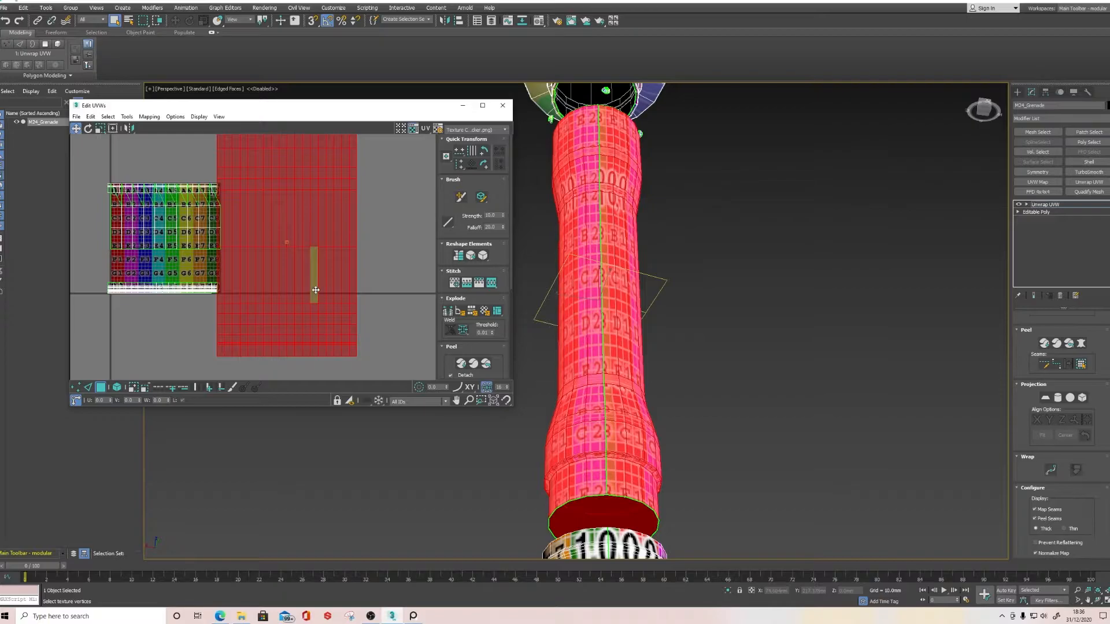
alt+middle_drag(584, 329, 582, 365)
key(ctrl+z)
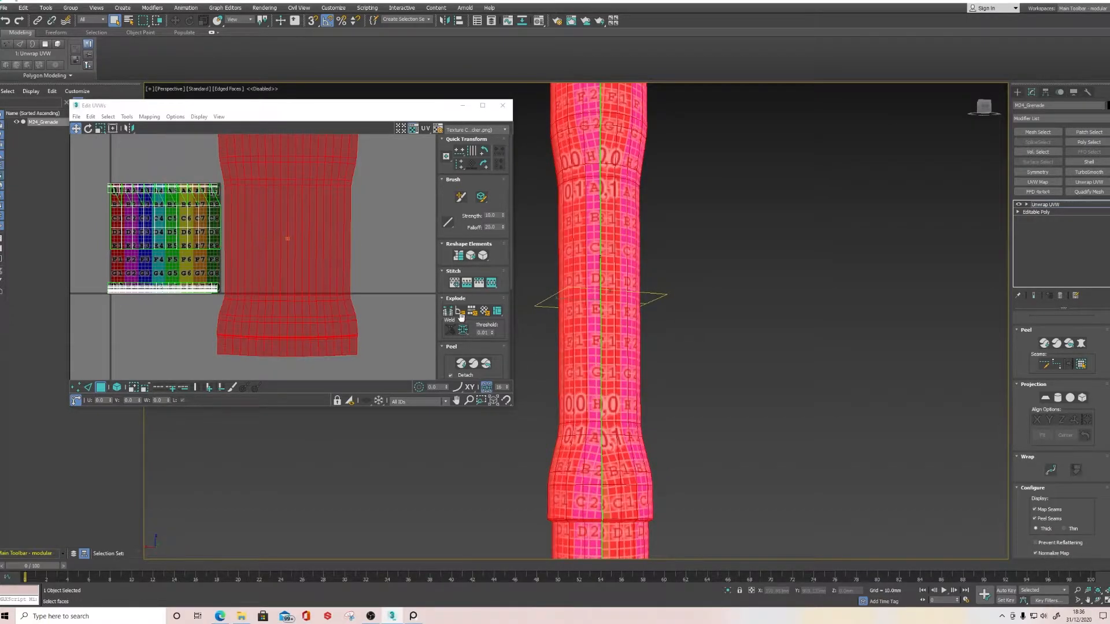
click(458, 256)
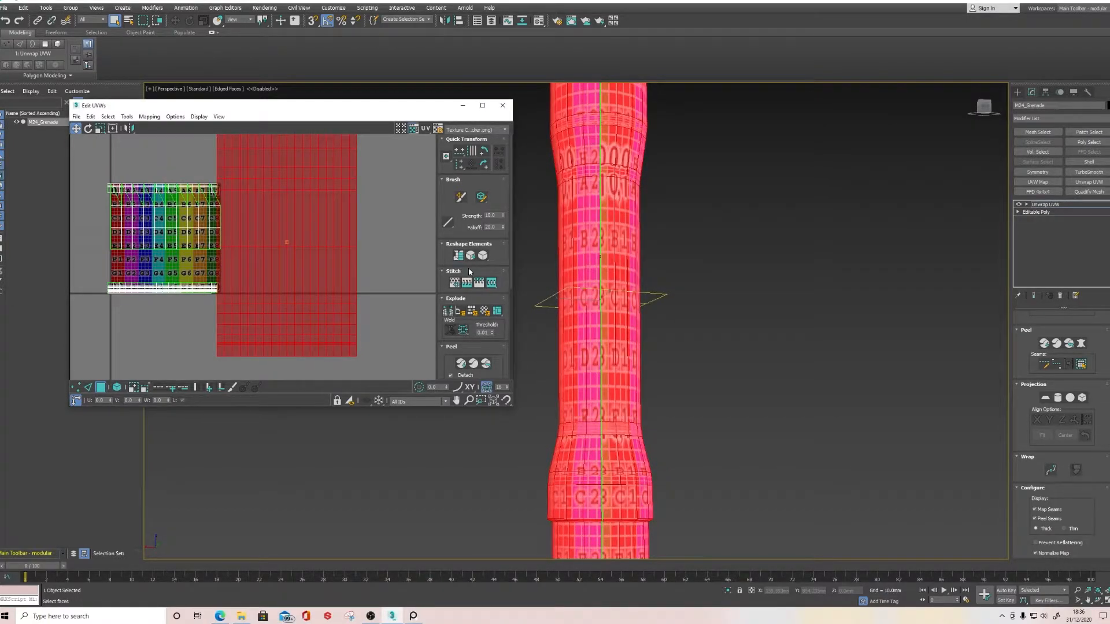
scroll(640, 462, up, 6)
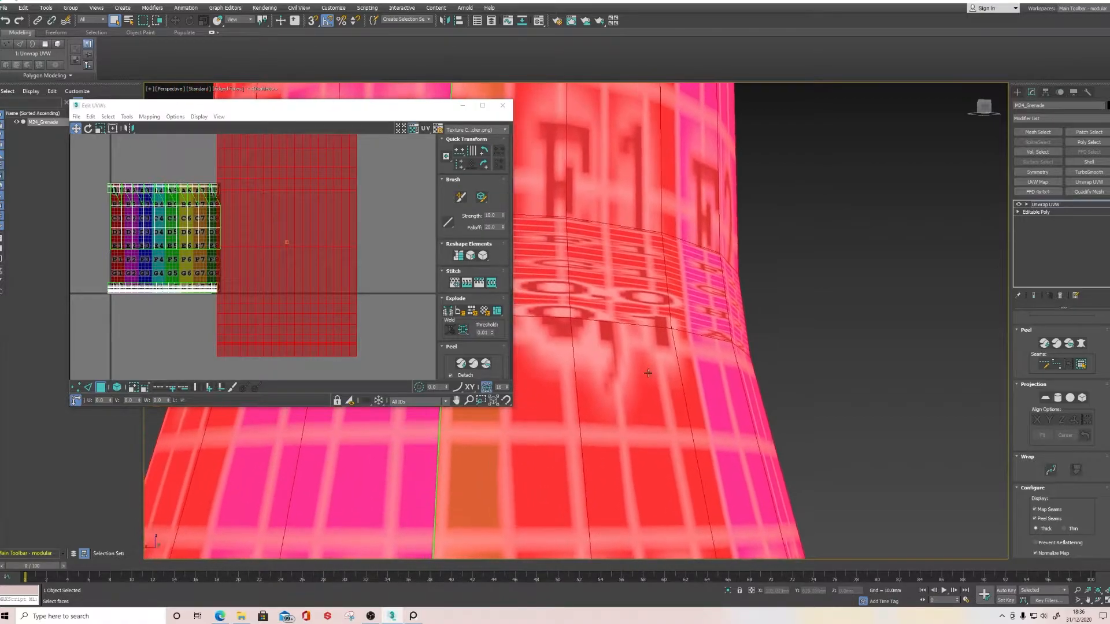
scroll(618, 343, down, 3)
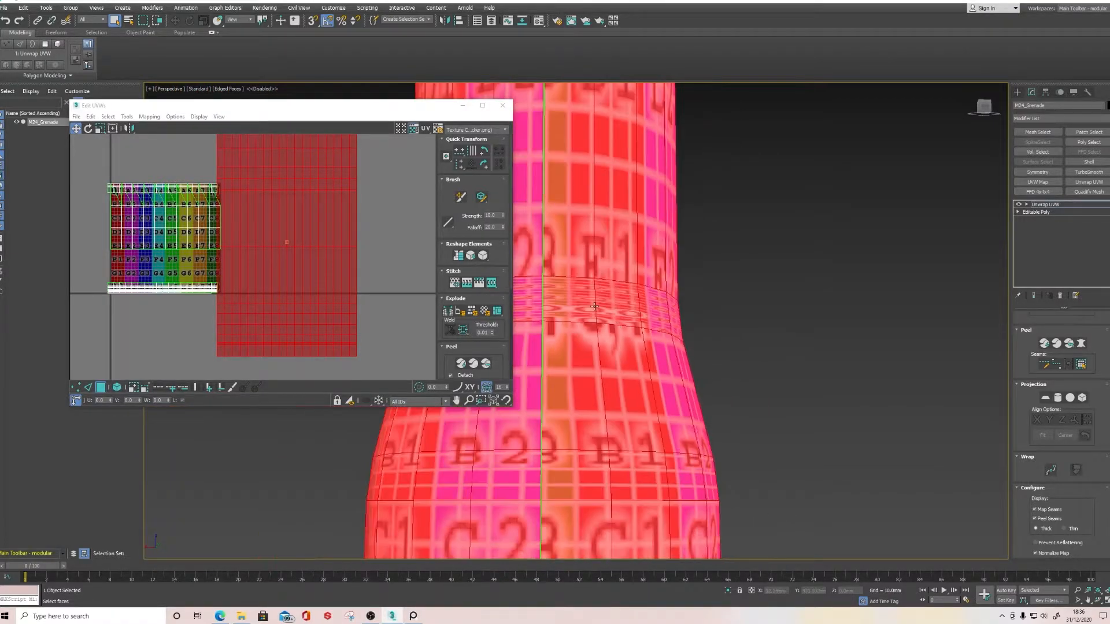
scroll(616, 329, down, 4)
key(ctrl+z)
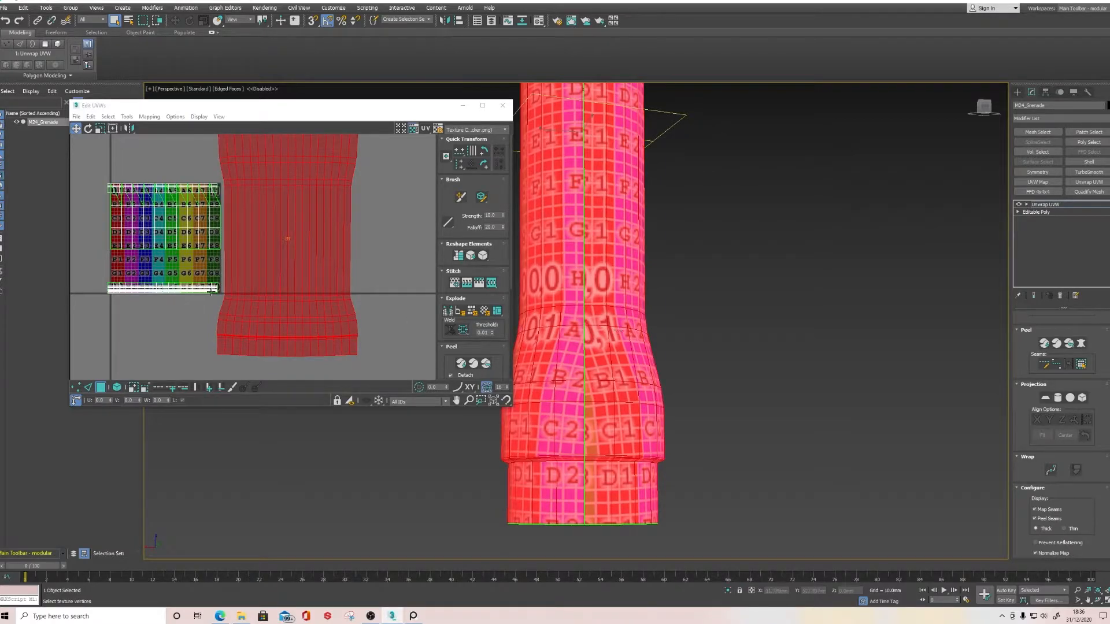
Scale the handle's UV shell down to fit within the texture square's height and move it left of the square.
scroll(186, 297, down, 2)
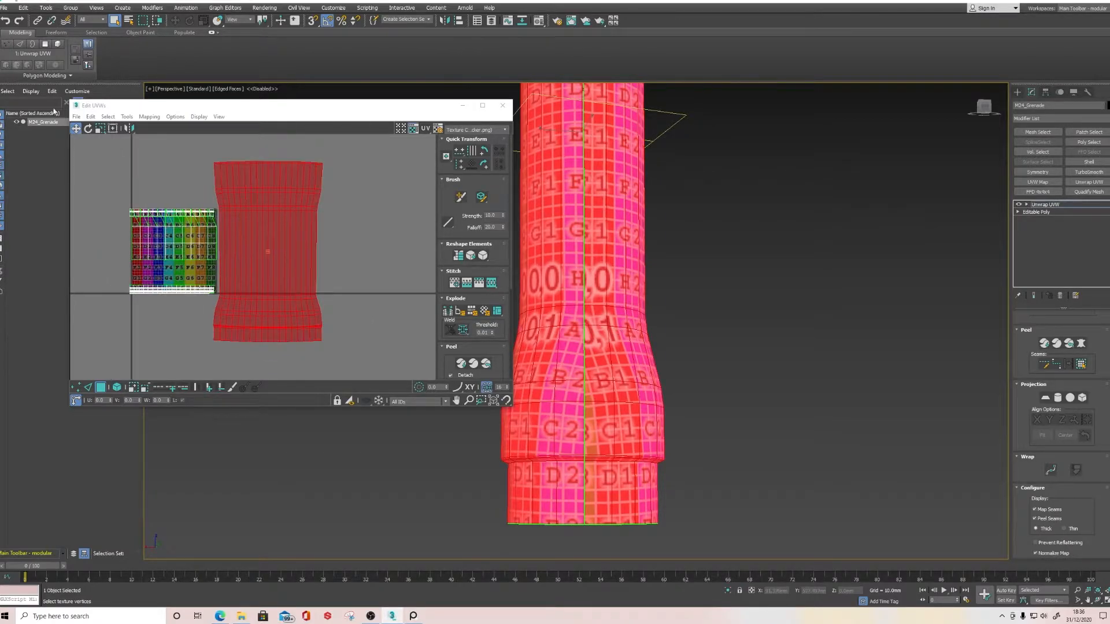
drag(280, 232, 330, 342)
click(113, 129)
click(101, 129)
click(76, 128)
drag(285, 277, 88, 270)
Move the remaining UV shells to the right of the texture square and place the handle shell inside it.
drag(205, 310, 227, 313)
drag(163, 235, 298, 235)
drag(133, 186, 109, 272)
click(103, 285)
middle_drag(105, 272, 164, 266)
click(153, 250)
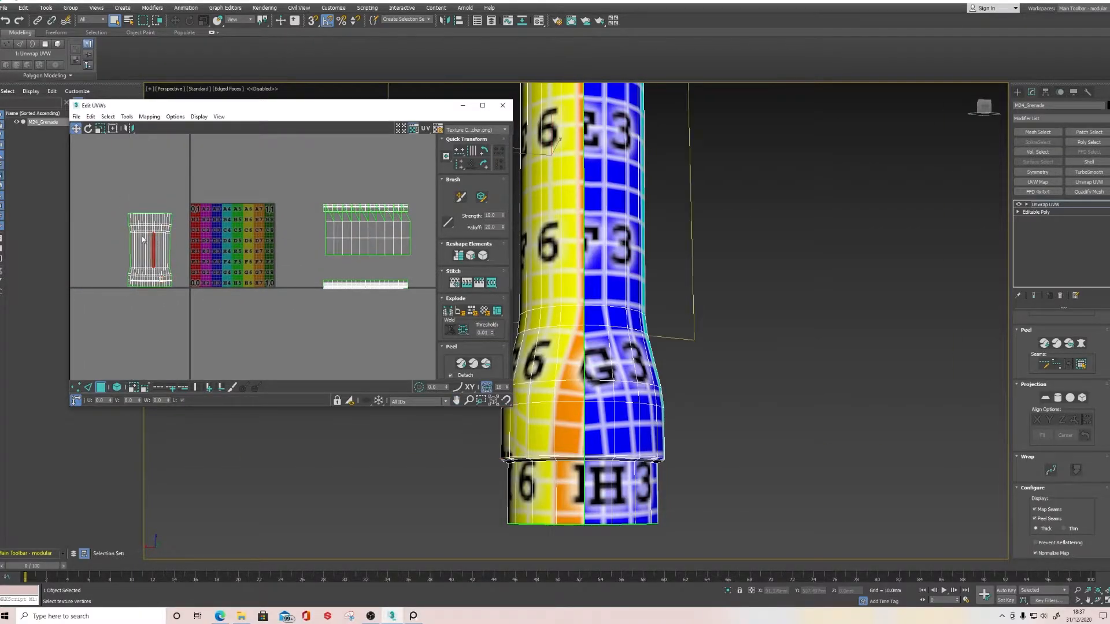
drag(107, 193, 187, 313)
drag(147, 254, 212, 253)
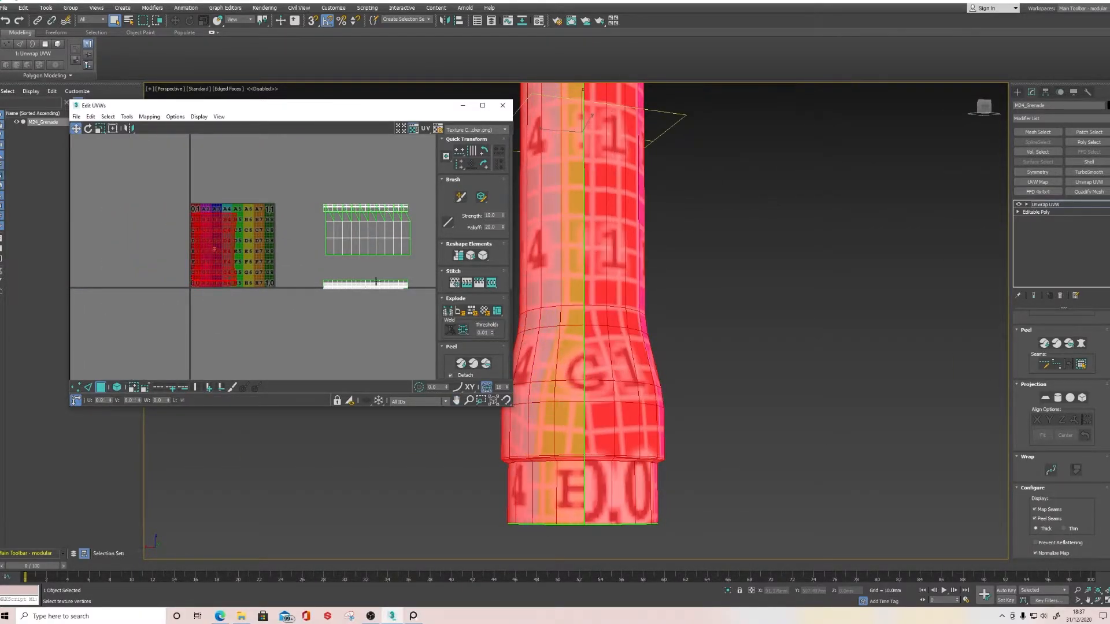
Select the front rivet above the handle and unwrap it with Pelt Map, running pelt and relax before committing.
scroll(631, 318, down, 3)
middle_drag(631, 318, 630, 413)
middle_drag(579, 155, 602, 430)
scroll(651, 244, up, 5)
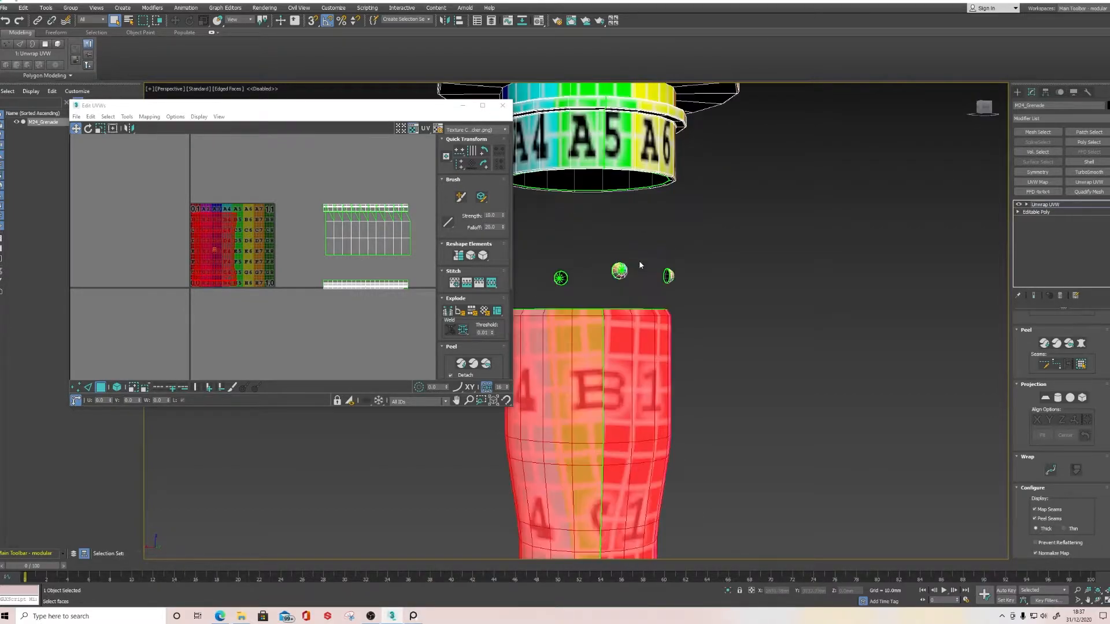
alt+middle_drag(627, 275, 784, 328)
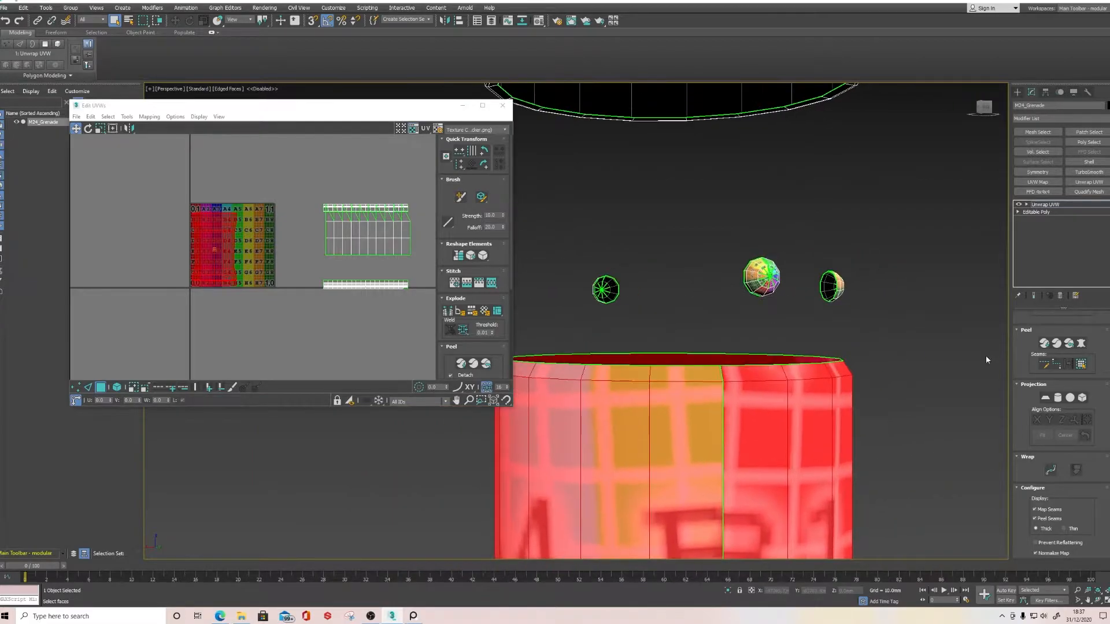
scroll(1035, 375, up, 5)
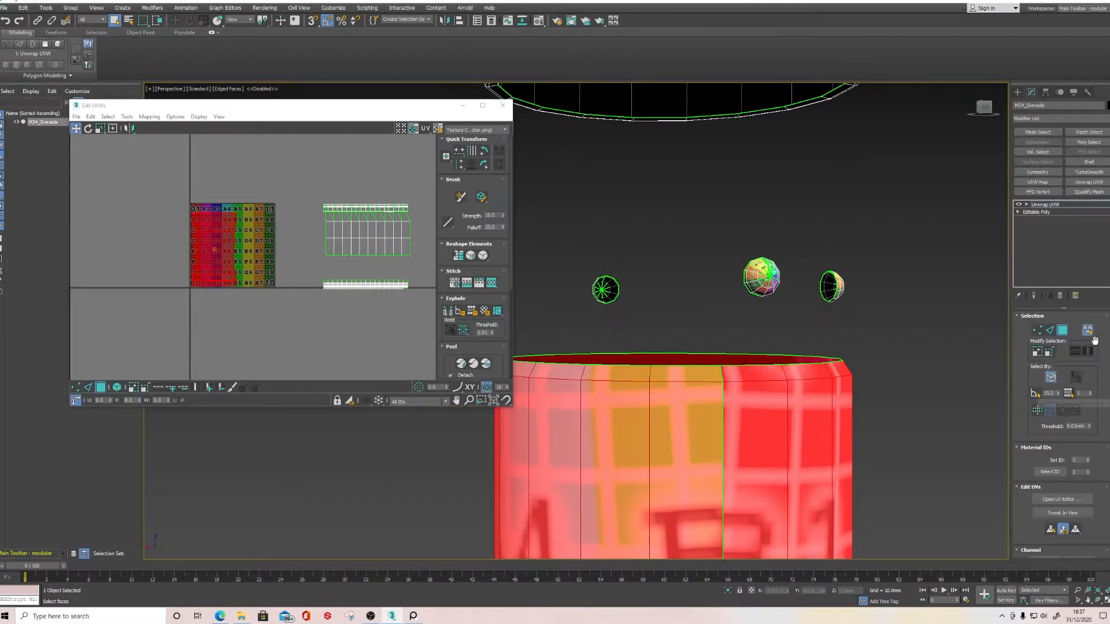
click(754, 286)
scroll(1047, 438, down, 5)
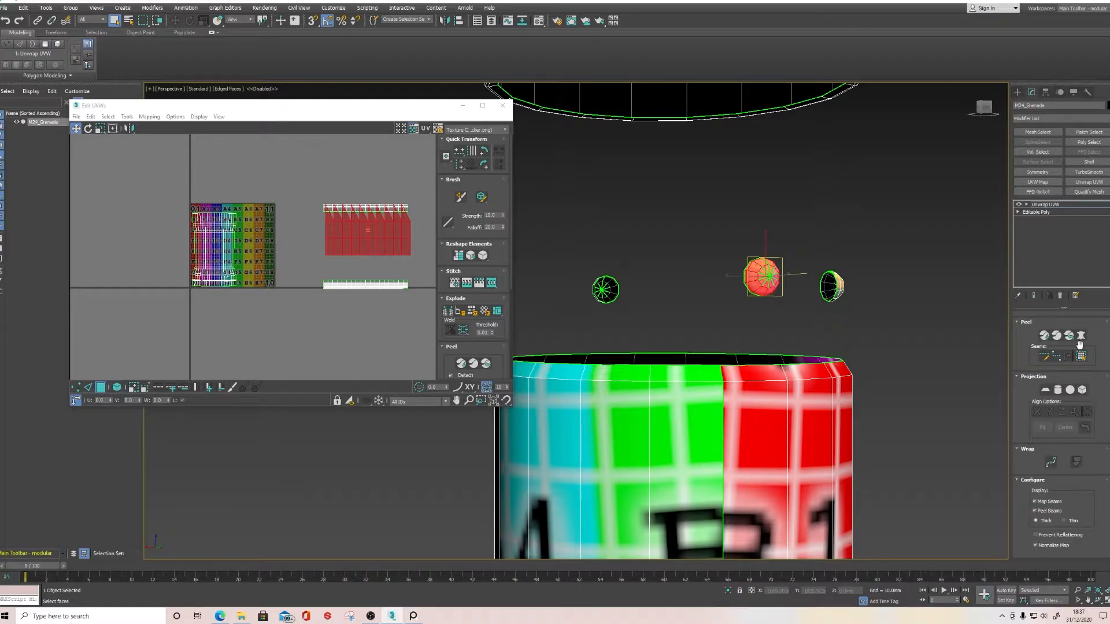
click(1082, 336)
click(518, 214)
click(538, 257)
click(575, 409)
scroll(274, 283, down, 3)
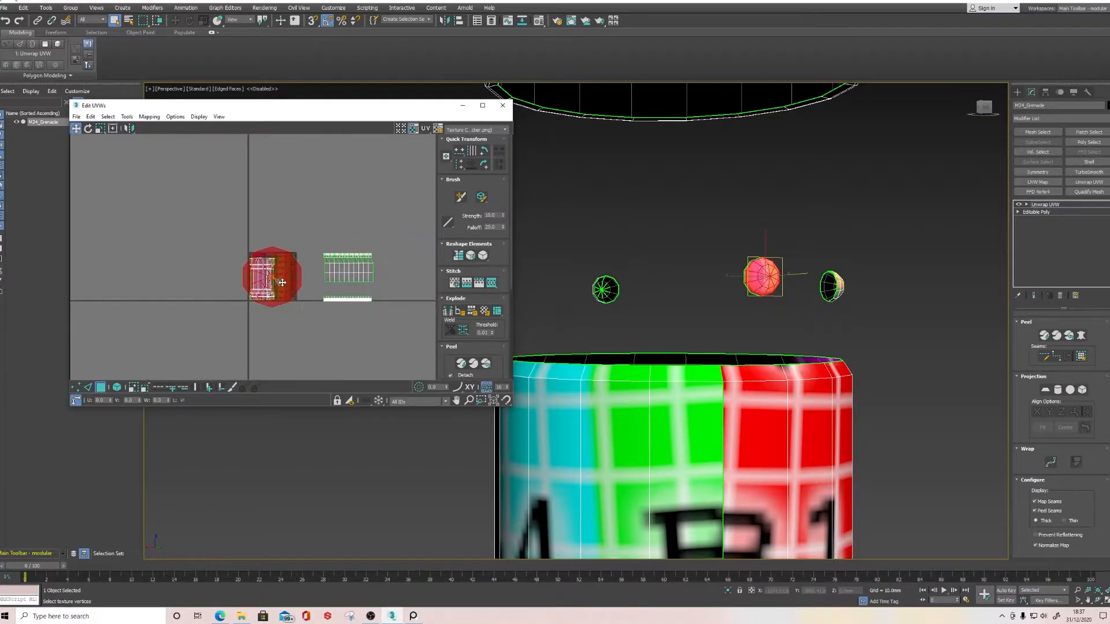
Select the left rivet above the handle and unwrap it with Pelt Map, running pelt and relax before committing.
click(611, 294)
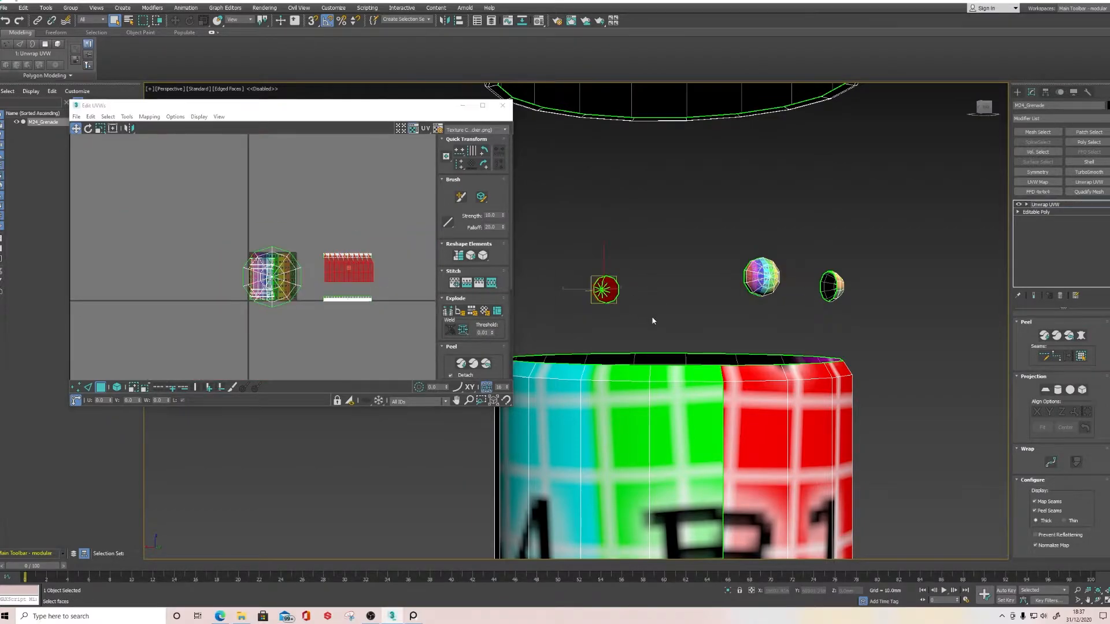
click(1081, 336)
click(535, 214)
click(533, 257)
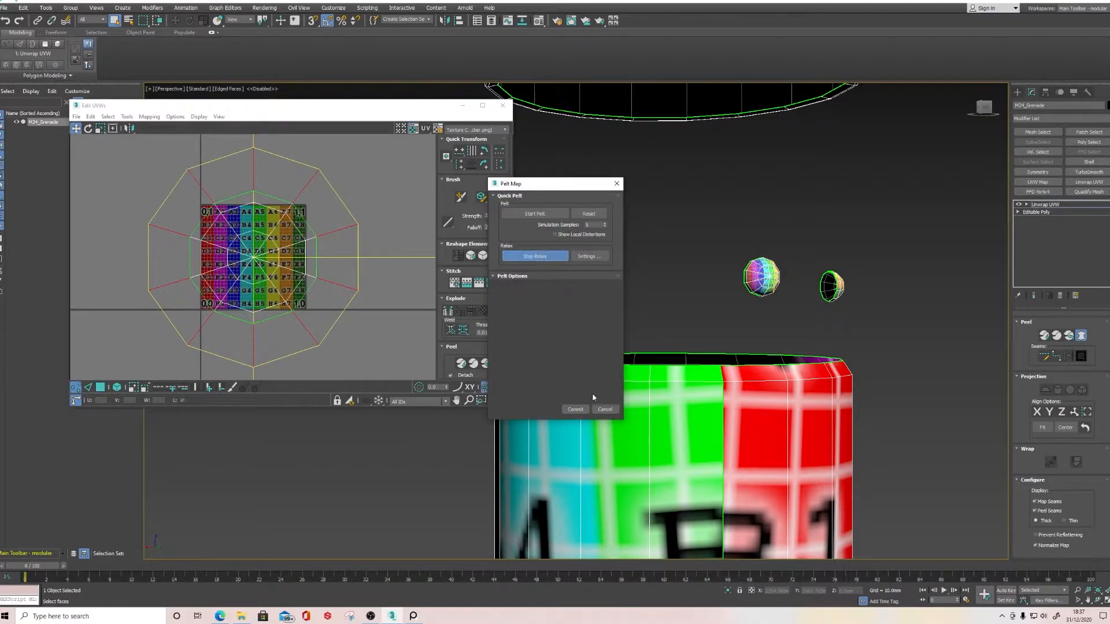
click(575, 410)
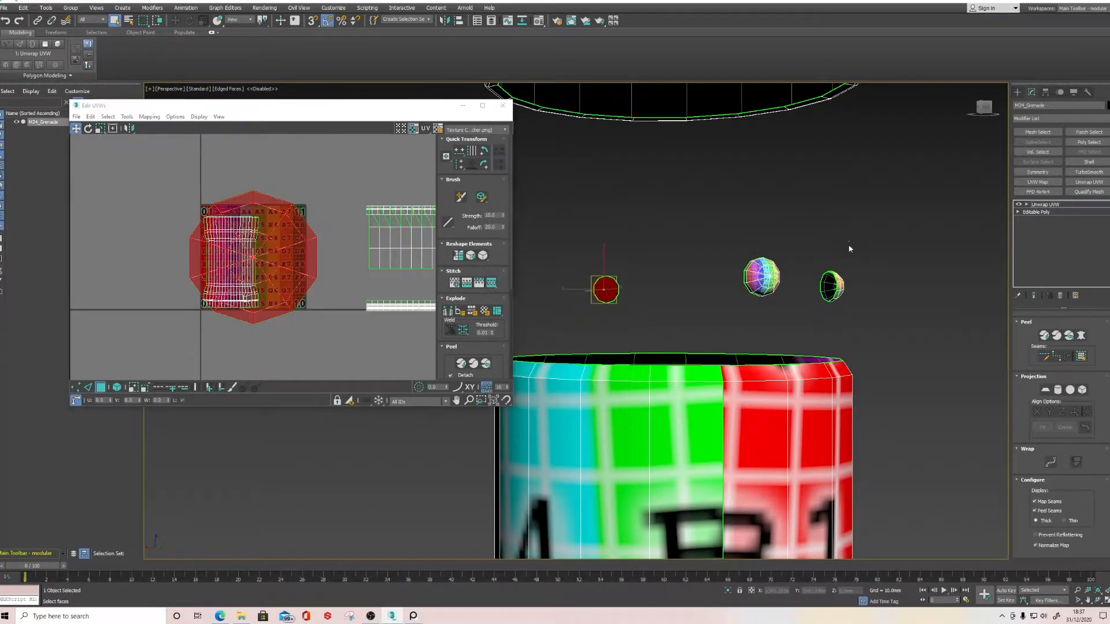
Unwrap the right rivet above the handle with Pelt Map, running pelt and relax before committing.
click(1080, 336)
click(535, 214)
click(535, 256)
click(575, 409)
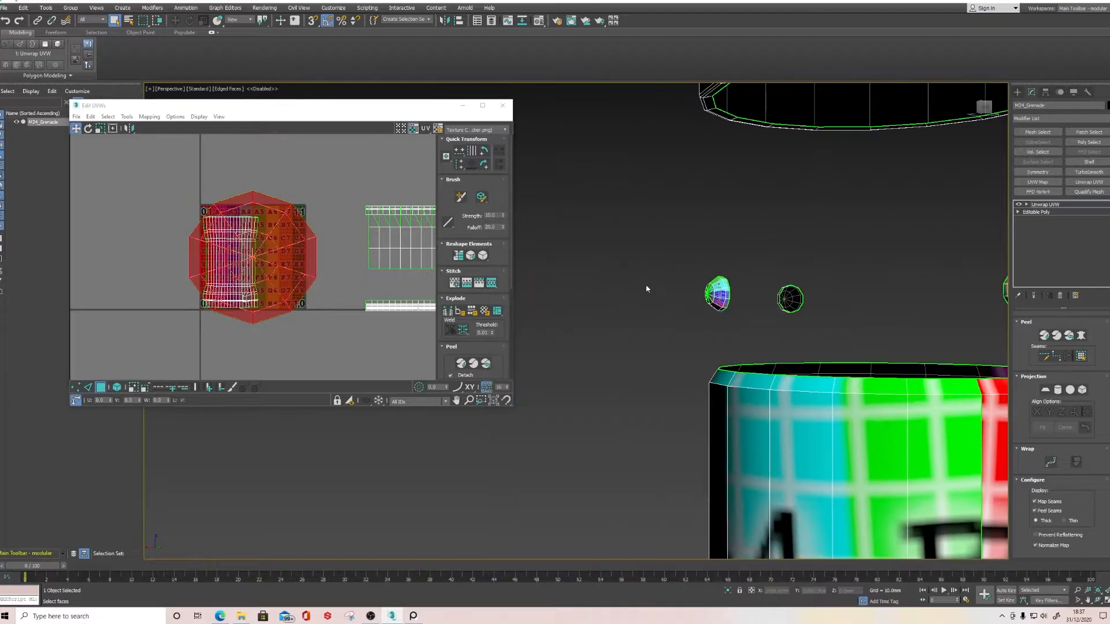
Unwrap the remaining rivet on the far side with Pelt Map, running pelt and relax before committing.
scroll(496, 354, down, 3)
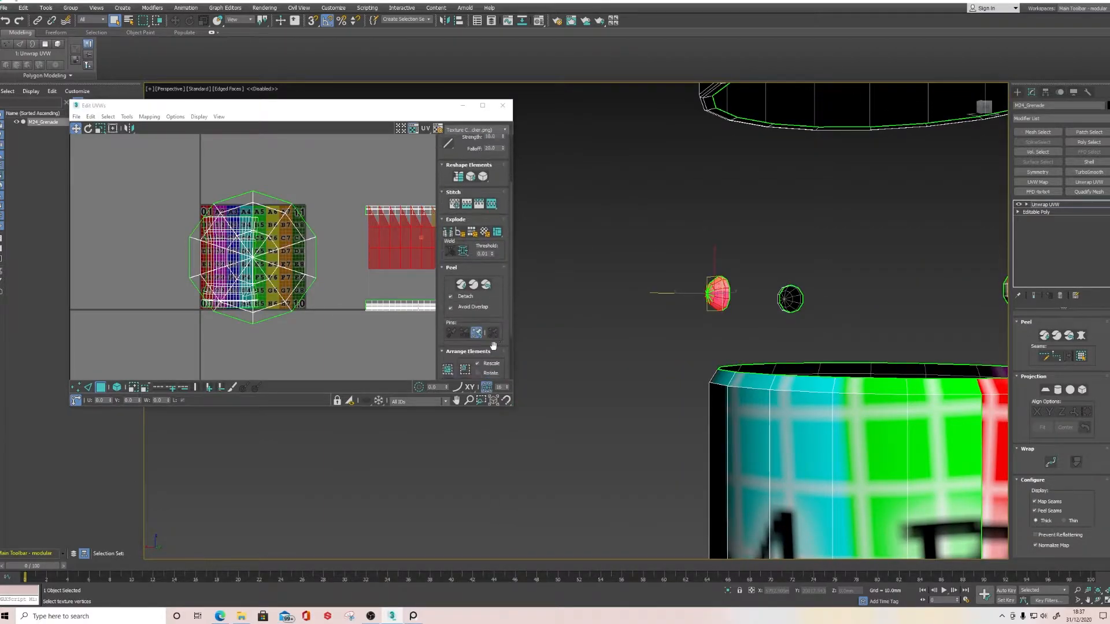
click(1081, 336)
click(532, 214)
click(531, 258)
click(574, 411)
Clear the shell selection and select the whole base cap at the lower end of the grenade.
middle_drag(360, 325, 288, 305)
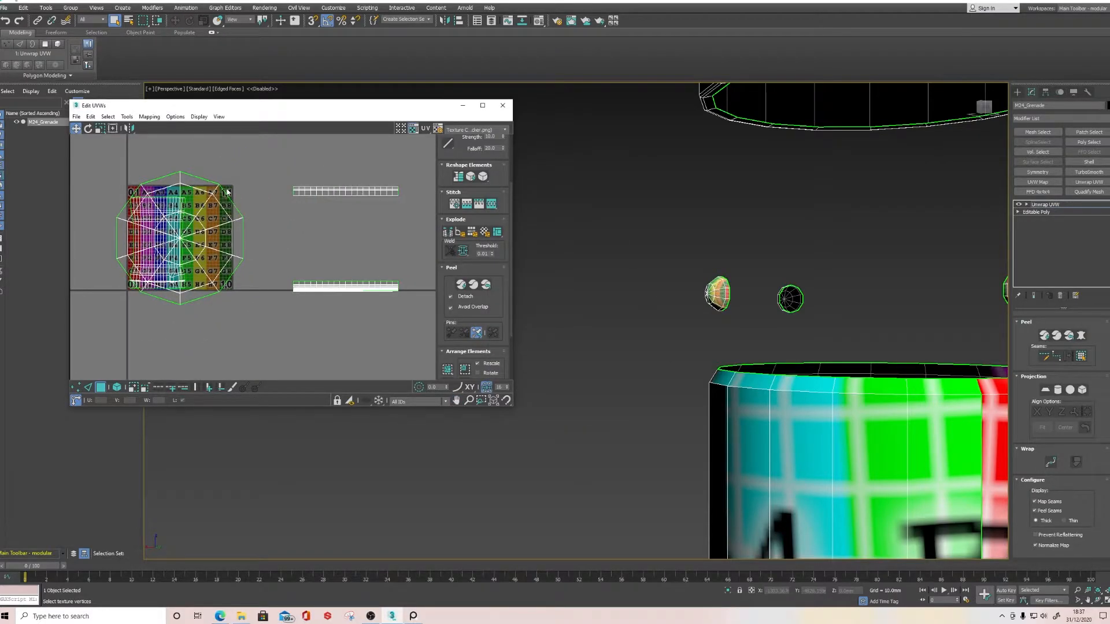
drag(208, 266, 206, 271)
scroll(217, 274, down, 1)
click(219, 304)
middle_drag(366, 299, 305, 286)
scroll(245, 263, up, 2)
scroll(245, 267, up, 6)
scroll(256, 275, down, 5)
scroll(816, 351, down, 8)
middle_drag(834, 531, 751, 240)
scroll(768, 336, up, 8)
double_click(698, 361)
alt+middle_drag(697, 359, 712, 300)
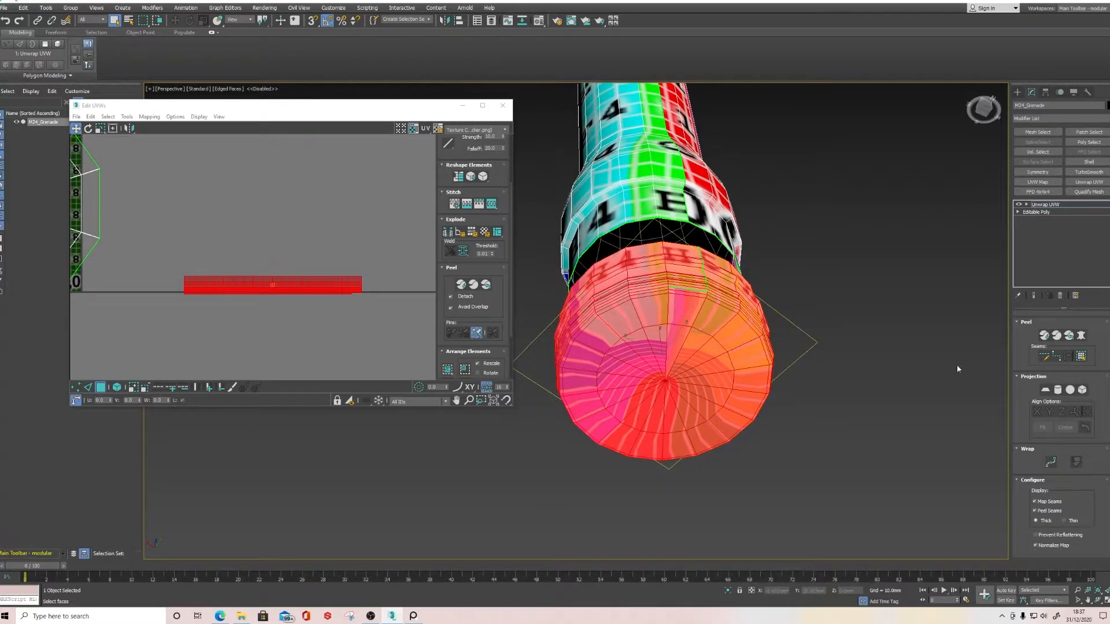
Draw a point-to-point seam all the way around the outer edge of the base cap's underside.
click(1057, 356)
scroll(717, 318, up, 3)
middle_drag(602, 273, 685, 262)
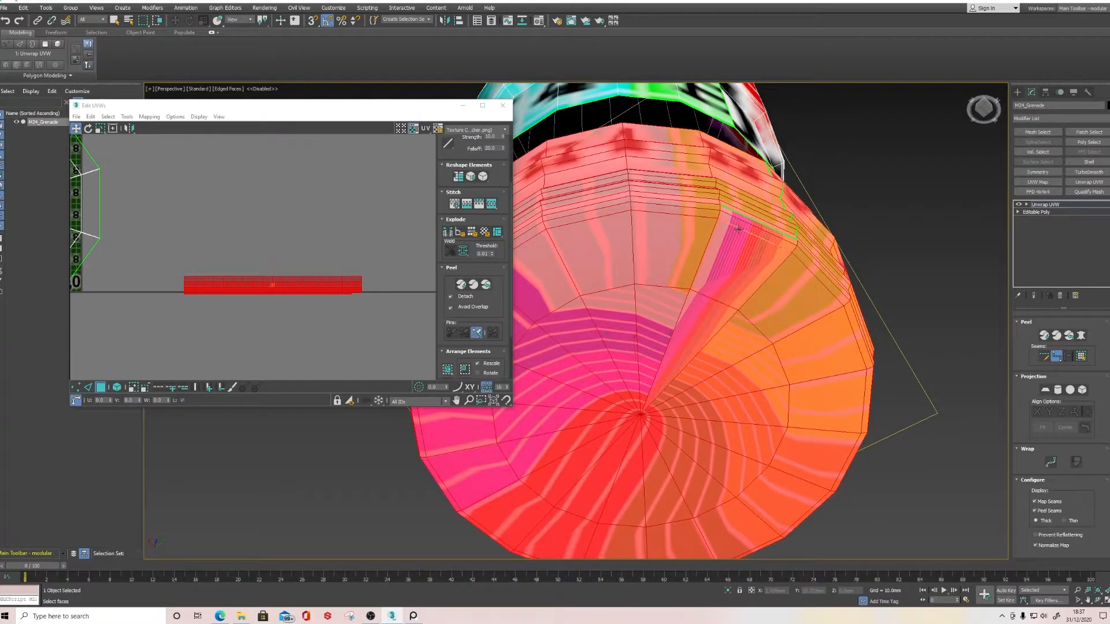
middle_drag(645, 337, 836, 258)
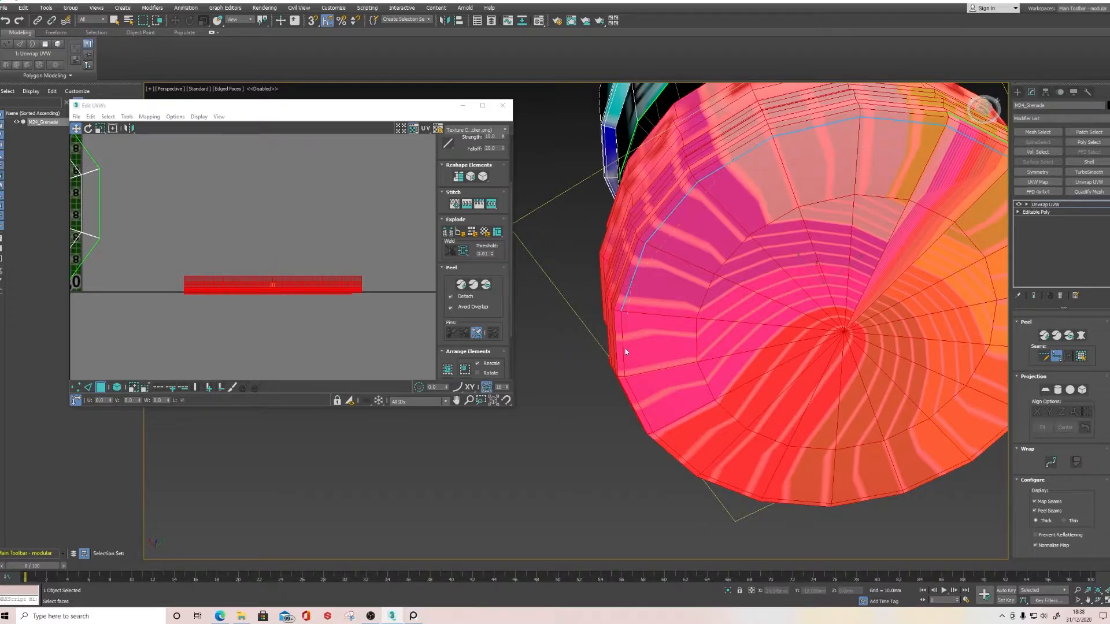
middle_drag(640, 407, 683, 355)
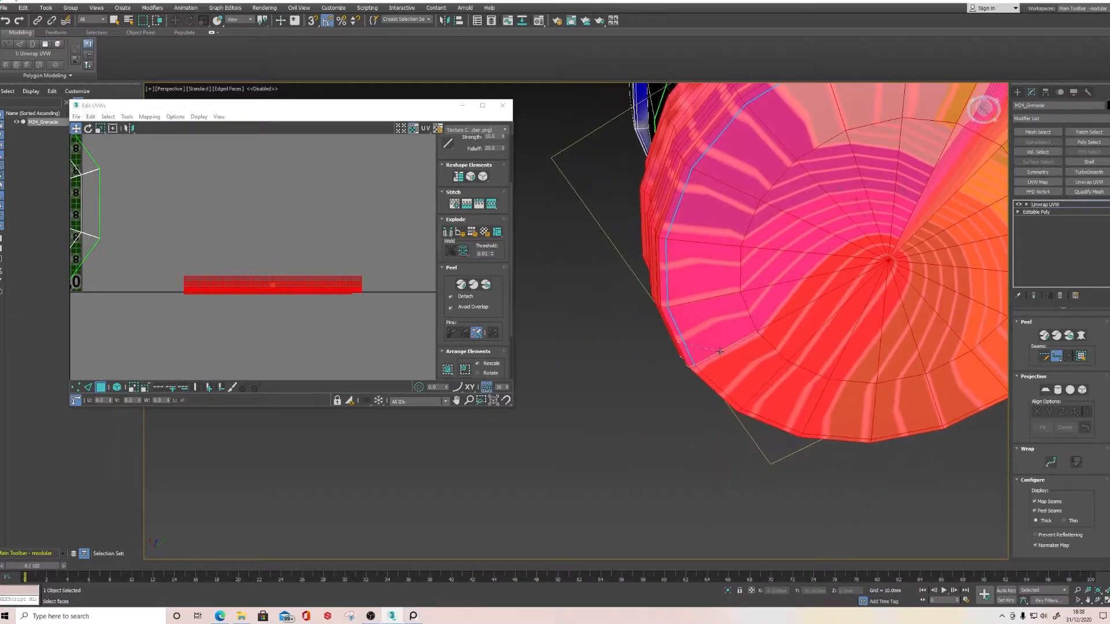
click(684, 340)
alt+middle_drag(912, 448, 780, 384)
click(776, 371)
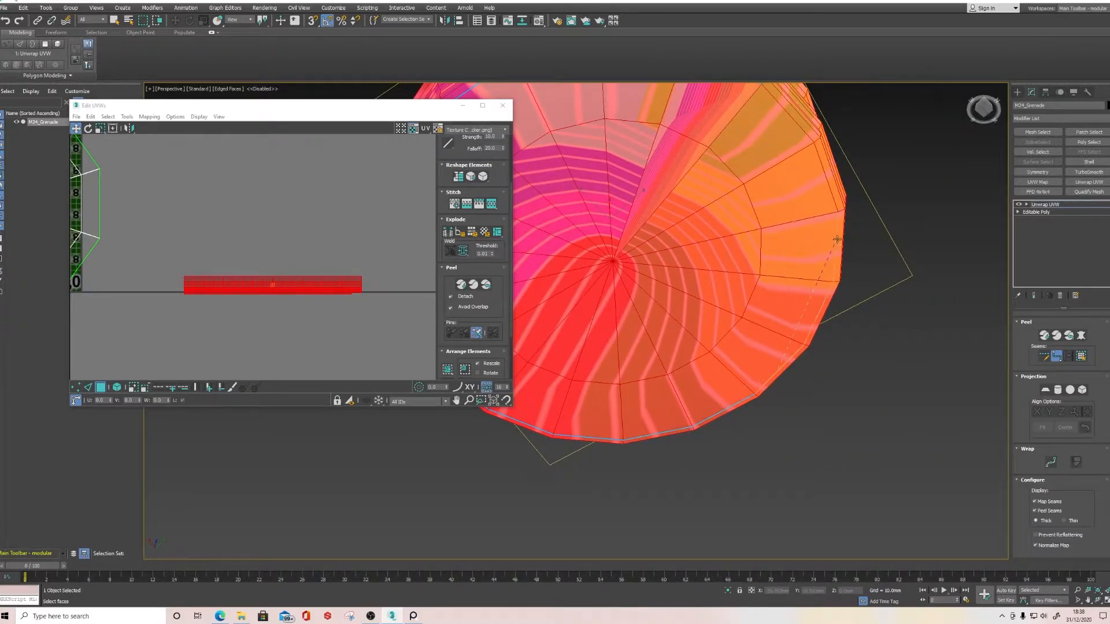
alt+middle_drag(833, 195, 882, 316)
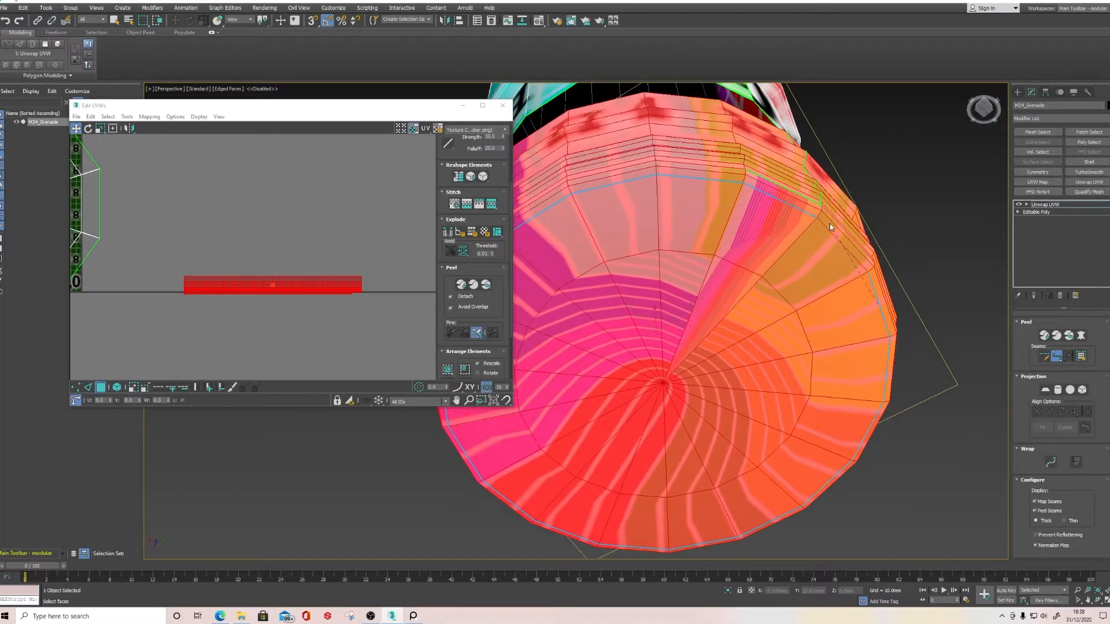
alt+middle_drag(985, 387, 776, 330)
alt+middle_drag(648, 255, 650, 330)
scroll(714, 281, up, 5)
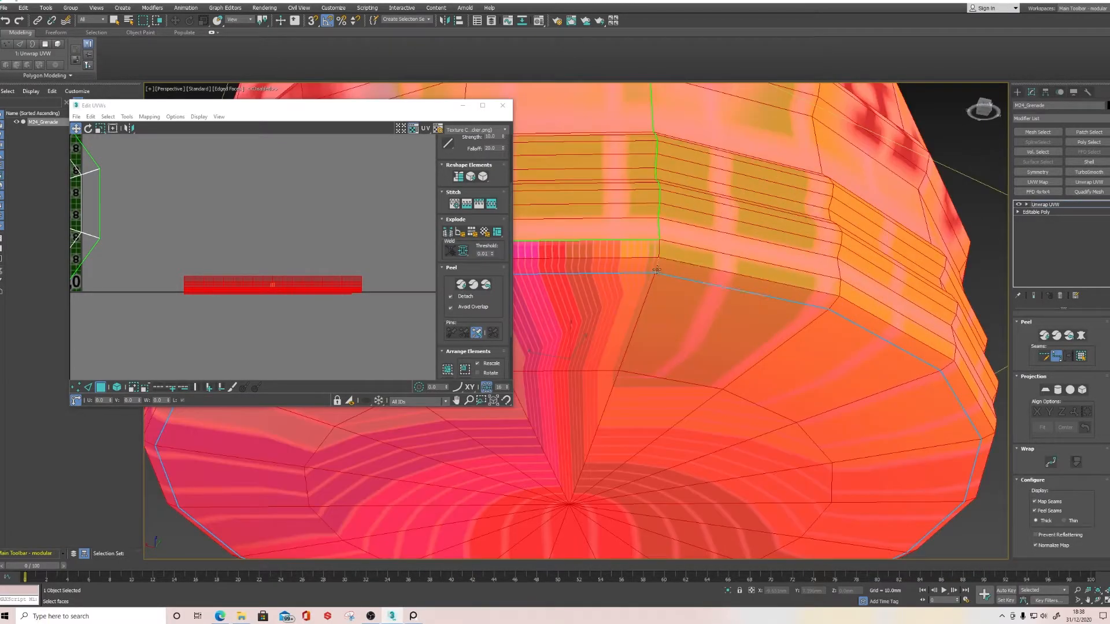
scroll(657, 266, down, 5)
Extend the seam up the base cap's side, across its top rim and around the rim's outer edge.
scroll(674, 249, up, 3)
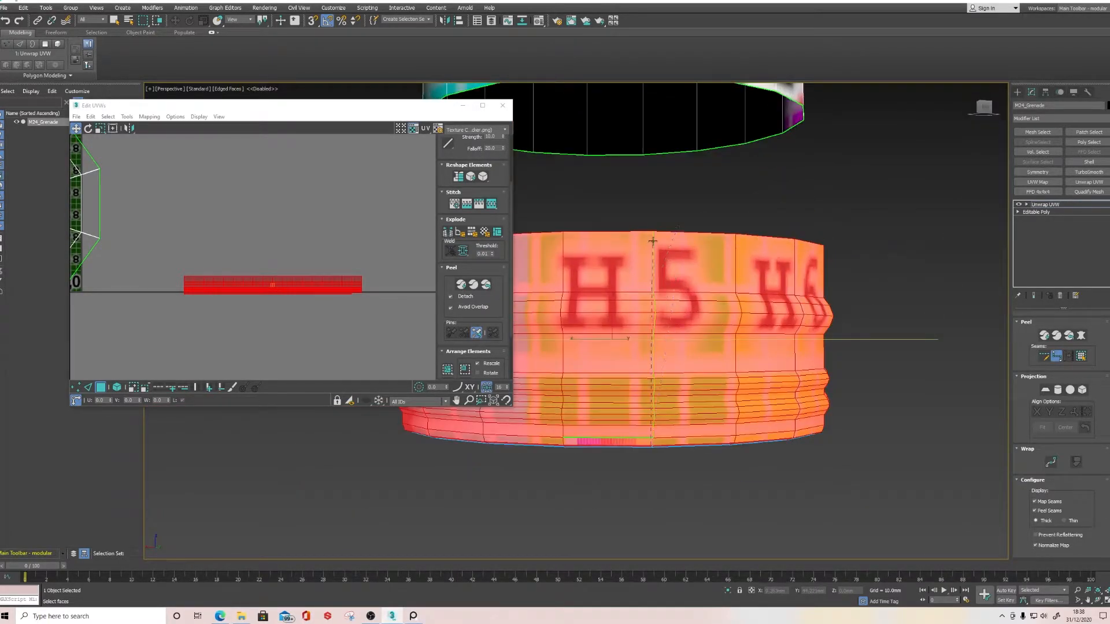
scroll(653, 240, down, 3)
alt+middle_drag(653, 241, 660, 272)
scroll(723, 312, up, 5)
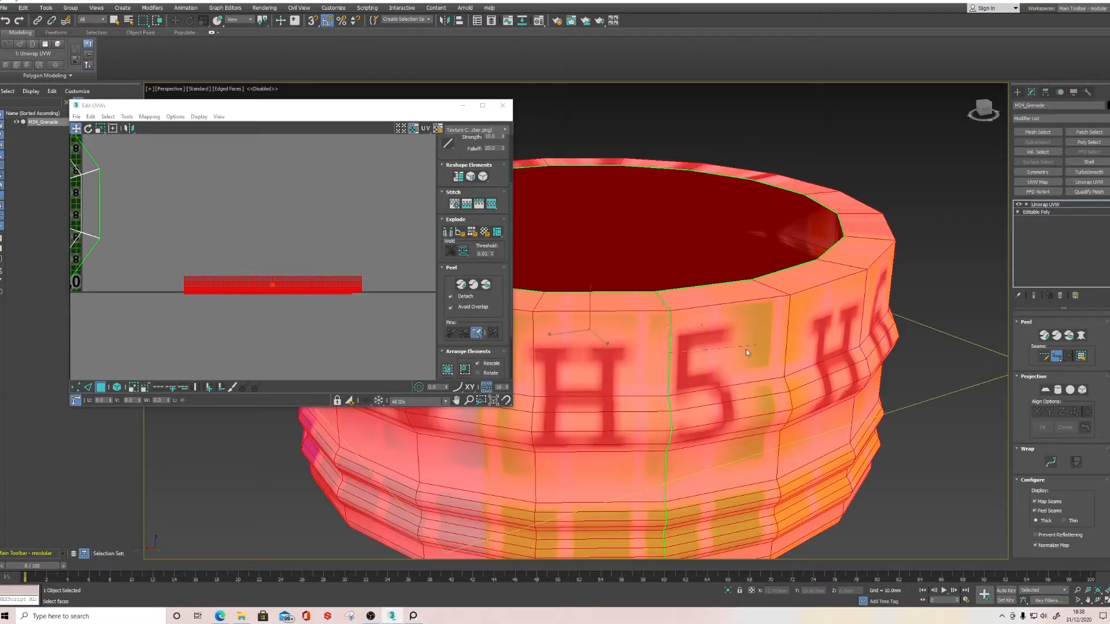
click(671, 311)
click(658, 293)
alt+middle_drag(577, 158, 792, 151)
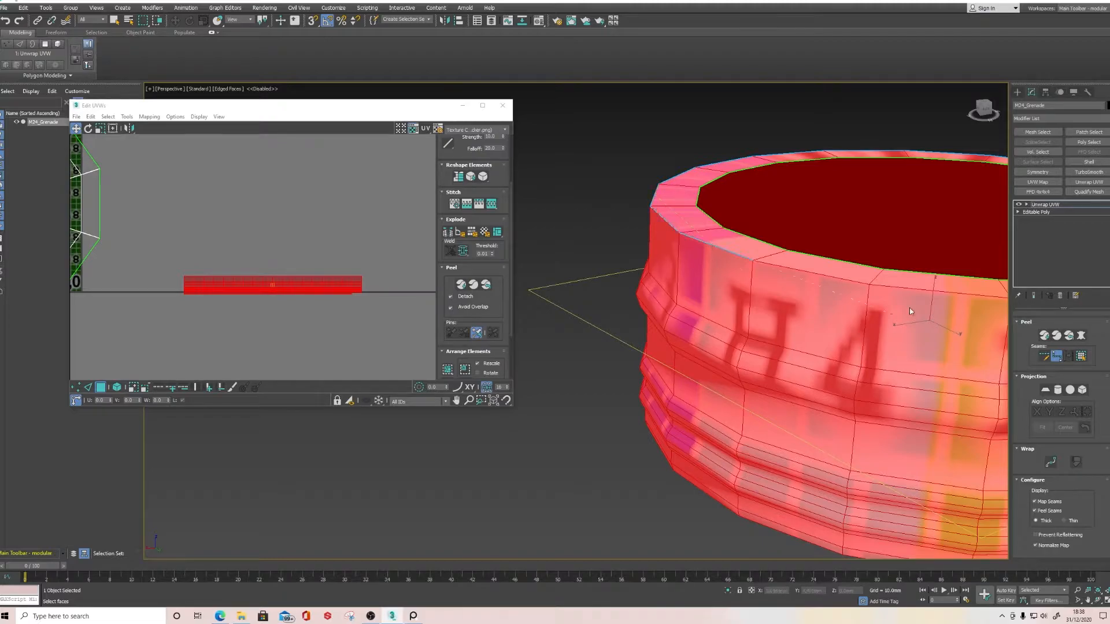
alt+middle_drag(910, 311, 898, 257)
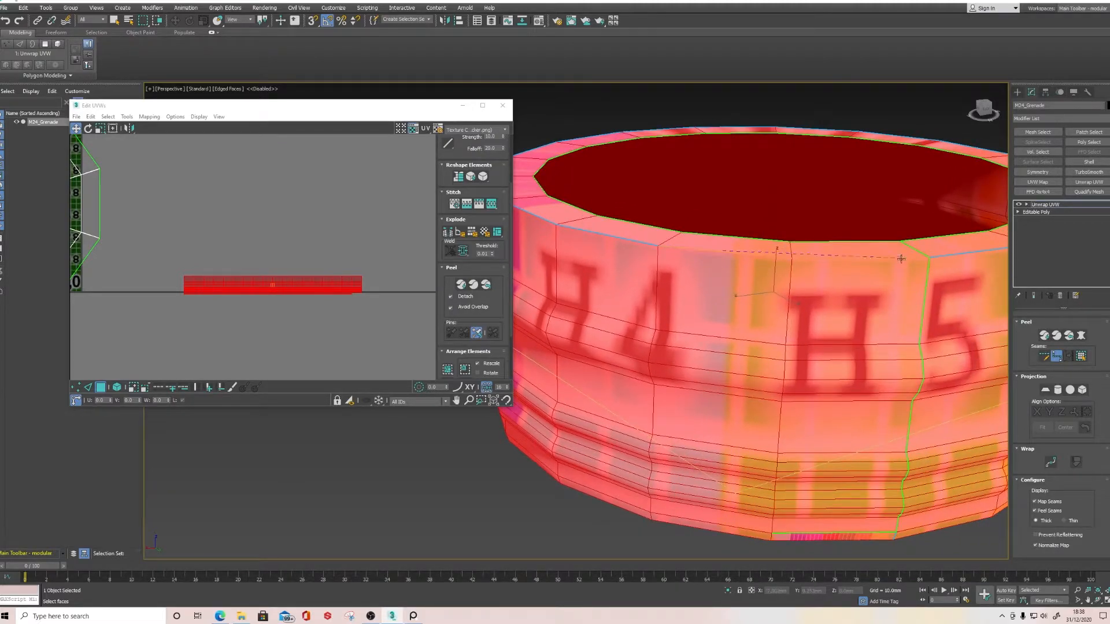
scroll(901, 259, down, 4)
click(841, 252)
middle_drag(840, 283, 756, 288)
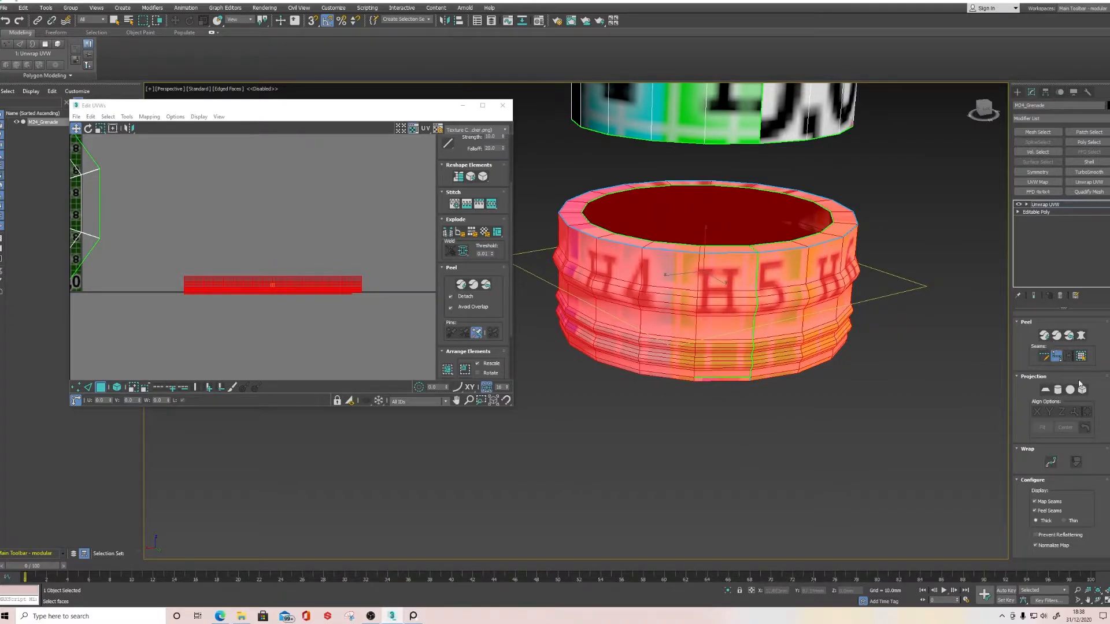
click(1058, 361)
Clear the face selection, inspect the base cap's underside and reselect the whole cap.
alt+middle_drag(871, 366, 862, 325)
alt+middle_drag(708, 294, 685, 393)
click(696, 424)
scroll(705, 172, up, 5)
scroll(687, 276, down, 5)
middle_drag(682, 451, 739, 285)
scroll(723, 312, up, 5)
scroll(716, 251, down, 5)
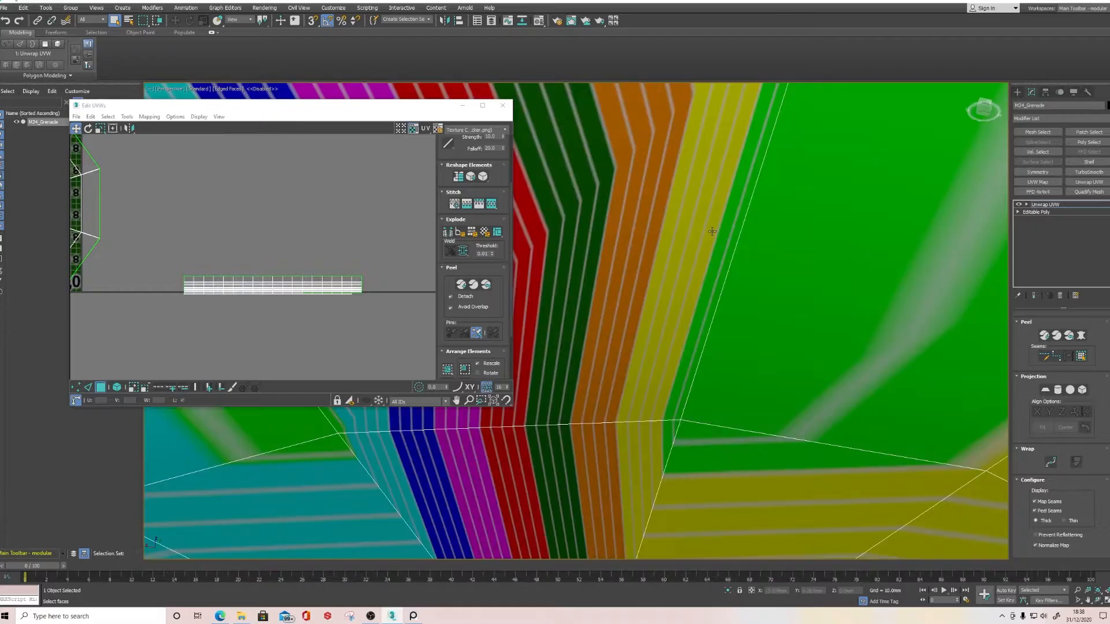
double_click(705, 317)
scroll(697, 315, down, 4)
scroll(1099, 337, up, 5)
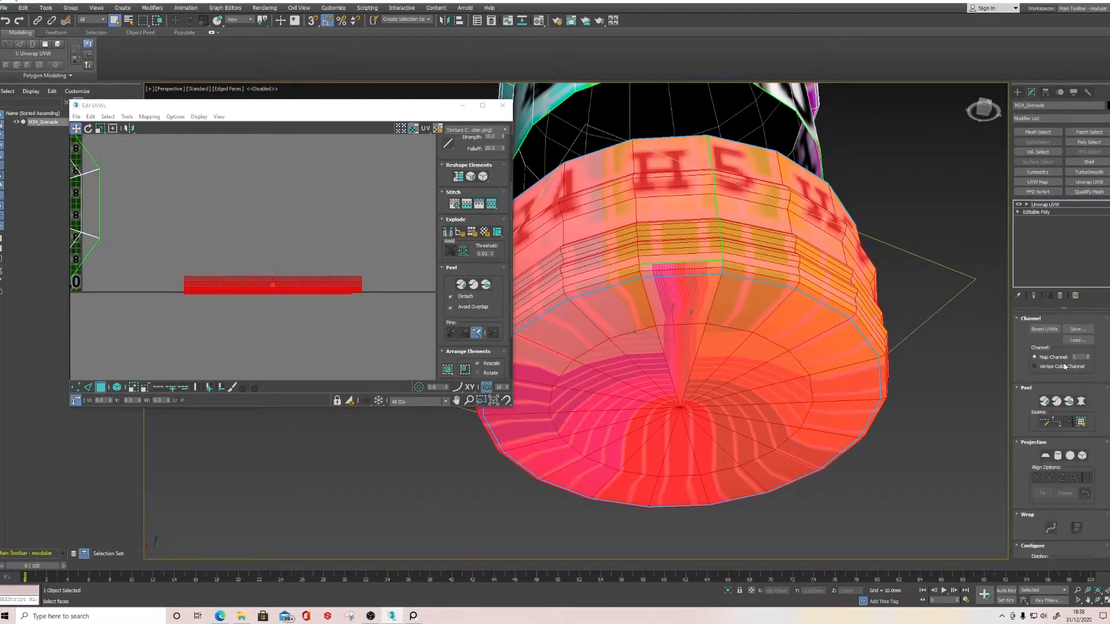
scroll(691, 284, down, 4)
Select only the base cap's circular underside faces, removing the side faces from the selection.
click(691, 286)
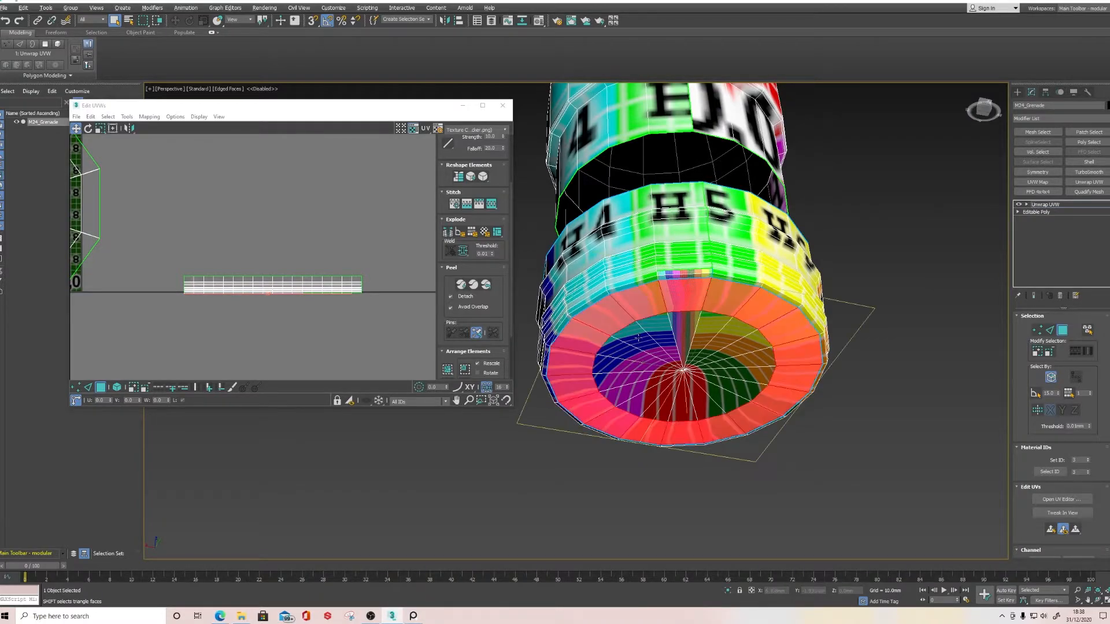
click(685, 375)
alt+middle_drag(685, 376, 681, 401)
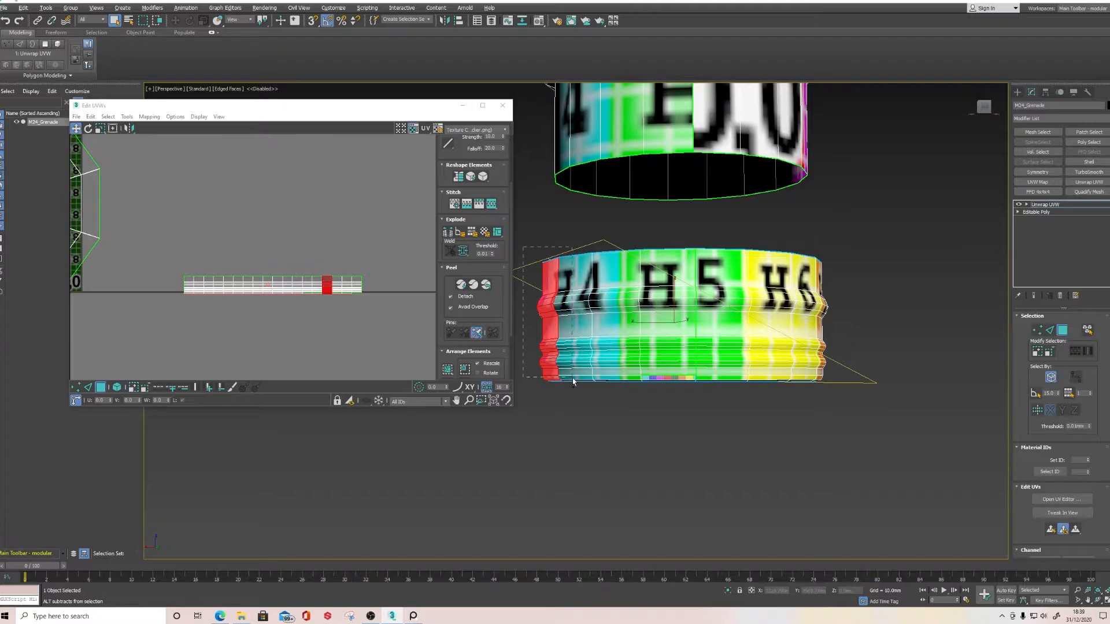
alt+middle_drag(573, 382, 717, 395)
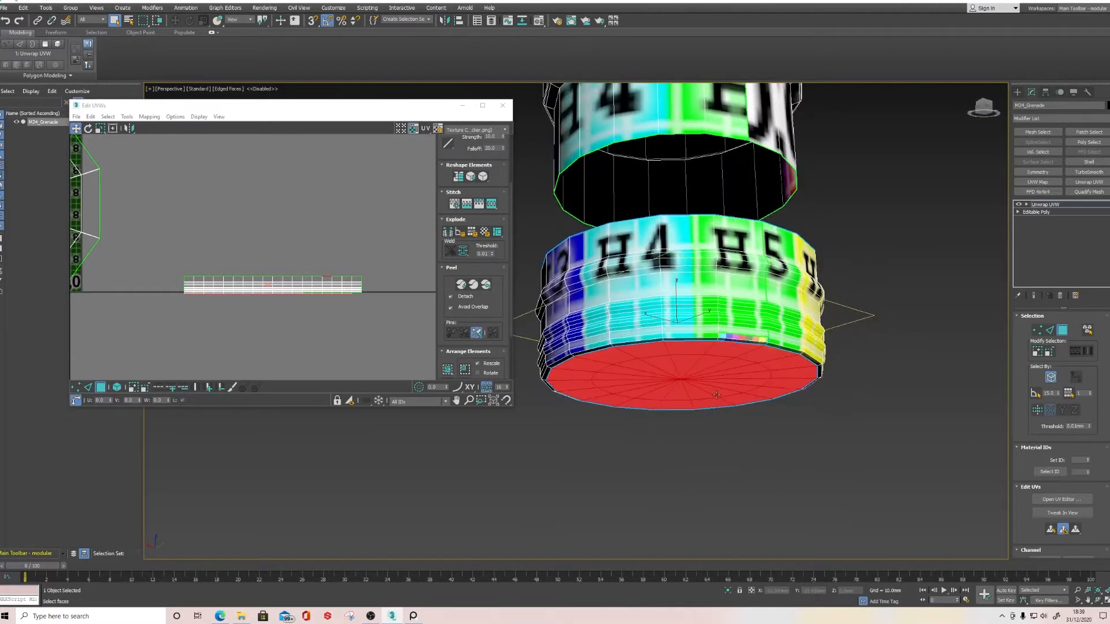
Unwrap the base cap's underside with Pelt Map and commit the result.
scroll(1070, 421, down, 3)
scroll(1090, 443, down, 3)
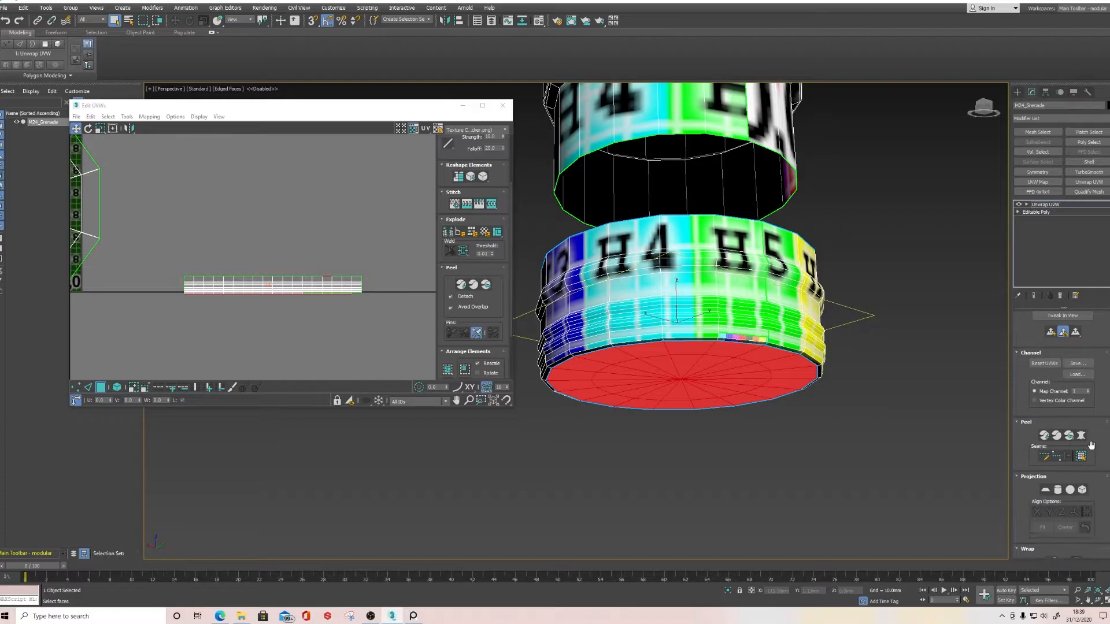
click(1081, 436)
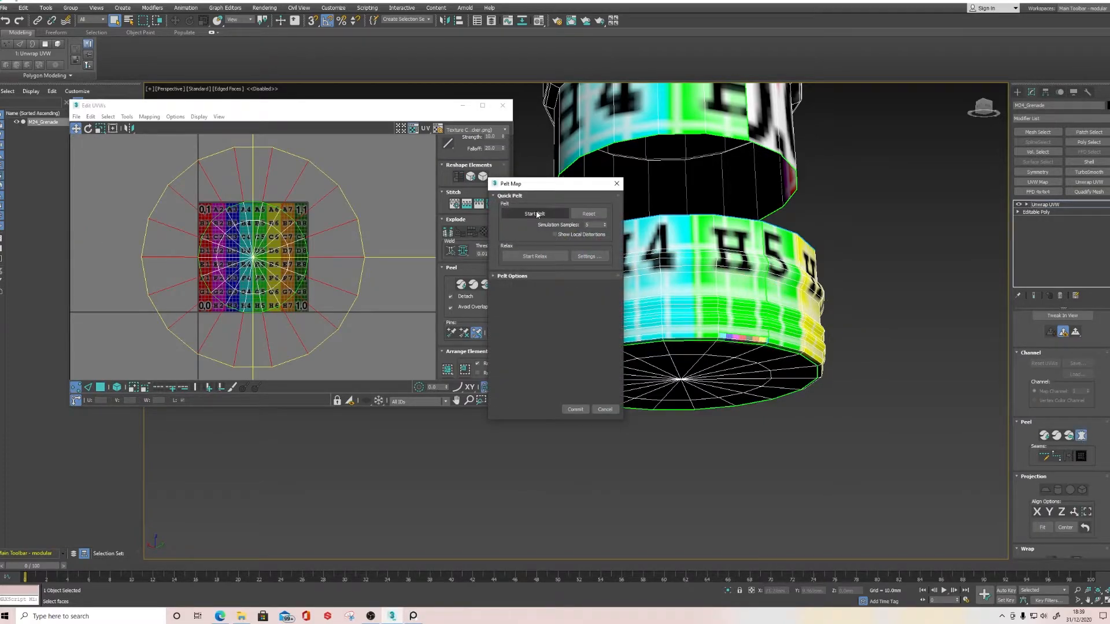
click(575, 409)
Clear the selection and examine the checker texture on the base cap's underside.
alt+middle_drag(578, 408, 342, 296)
click(343, 270)
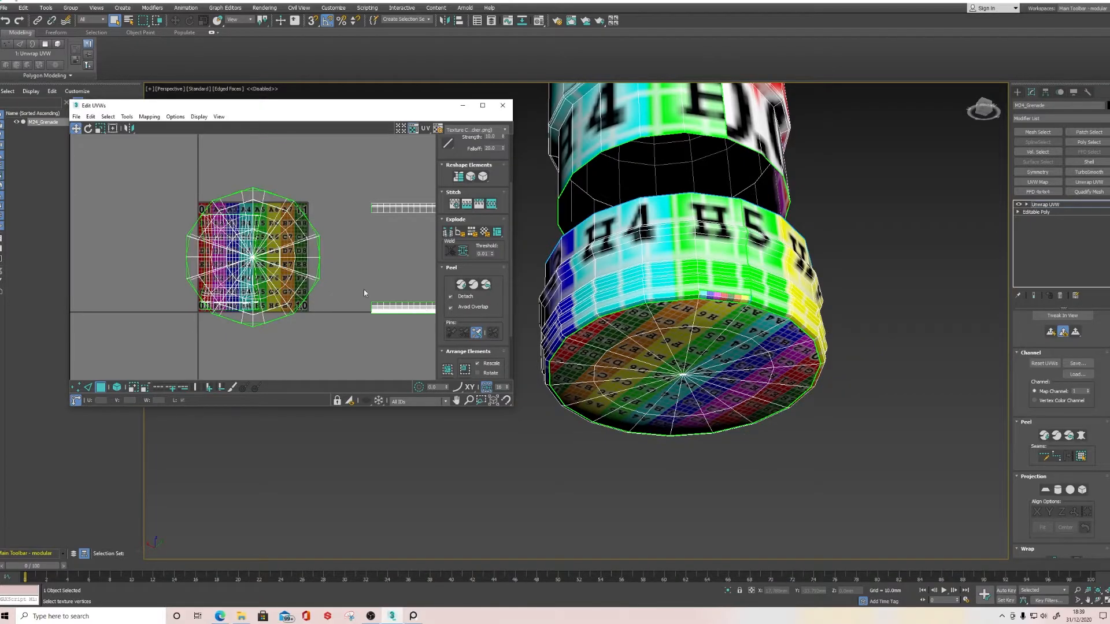
drag(136, 148, 220, 242)
middle_drag(702, 393, 664, 254)
scroll(248, 247, up, 4)
click(369, 190)
scroll(398, 243, down, 1)
scroll(473, 254, down, 1)
scroll(715, 183, up, 2)
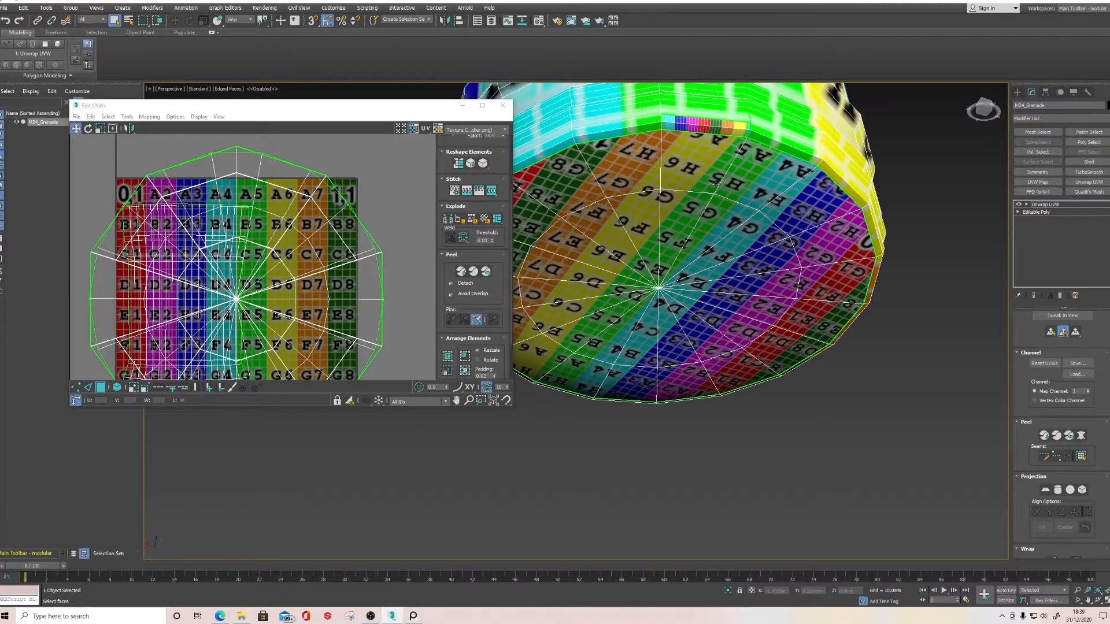
Select the full ring of faces on the base cap's top rim.
alt+middle_drag(707, 166, 682, 286)
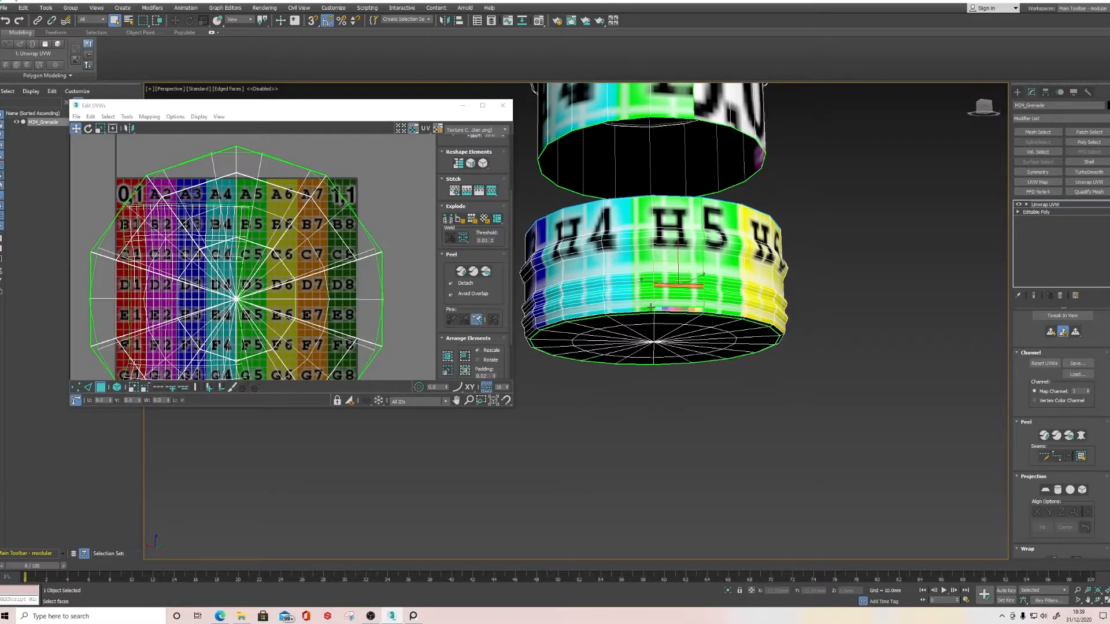
alt+middle_drag(680, 294, 682, 324)
scroll(693, 195, up, 4)
click(654, 176)
shift+click(705, 166)
middle_drag(706, 165, 767, 303)
scroll(766, 303, down, 3)
scroll(766, 303, down, 2)
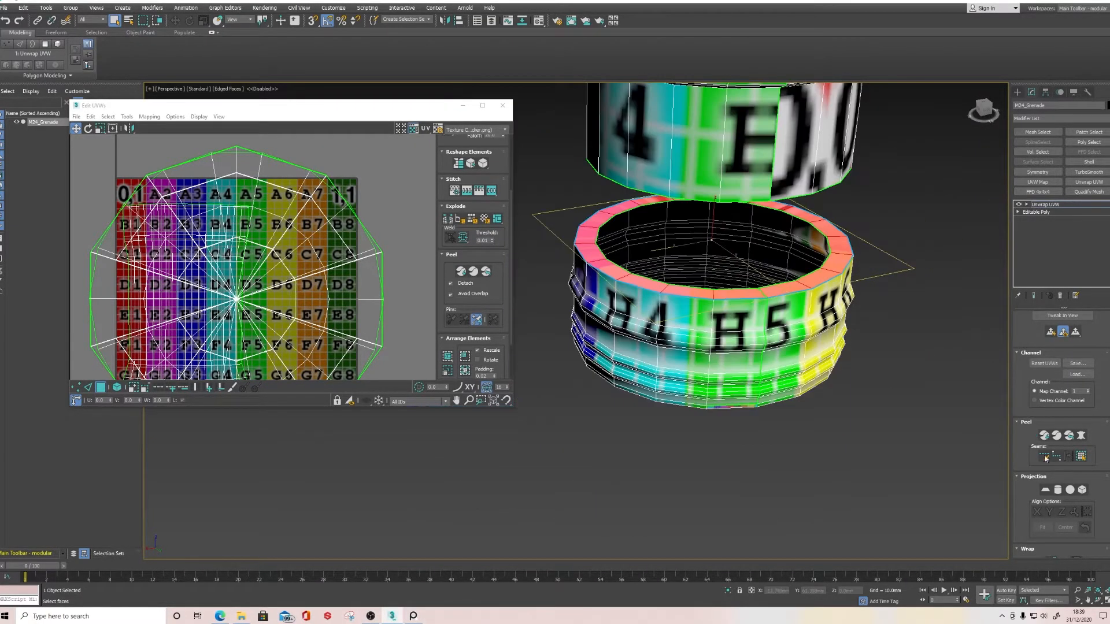
Try unwrapping the base cap's top rim with Pelt Map, running pelt and relax before committing.
click(1081, 437)
click(525, 214)
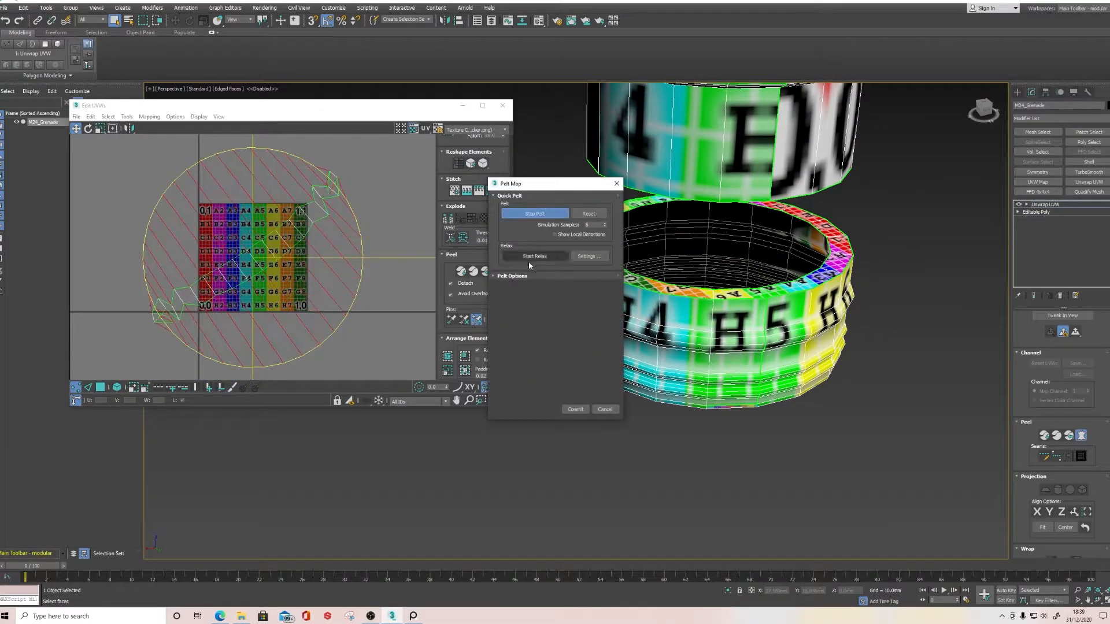
click(525, 258)
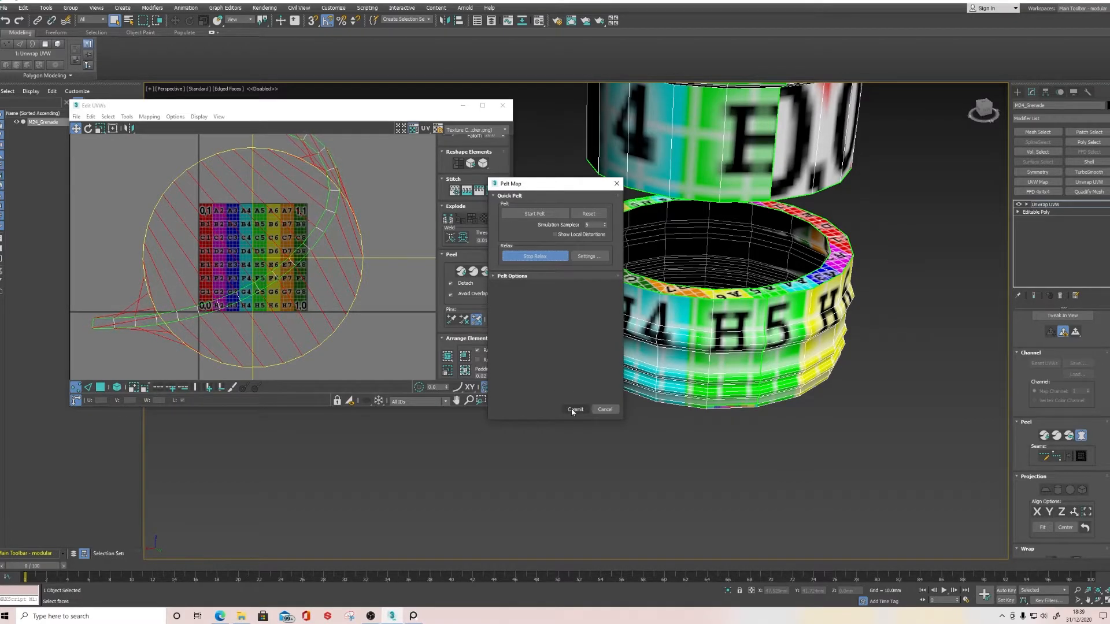
click(574, 410)
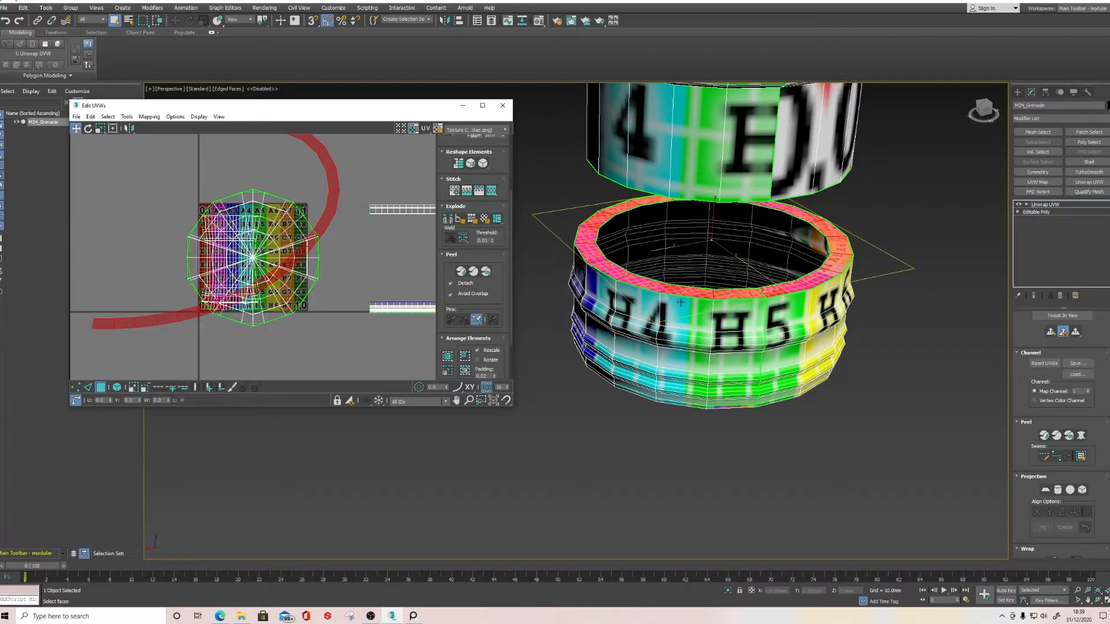
Unwrap the top rim with Flatten Mapping, move its ring shell left of the texture square and check the texture on the rim.
scroll(296, 219, down, 2)
click(150, 116)
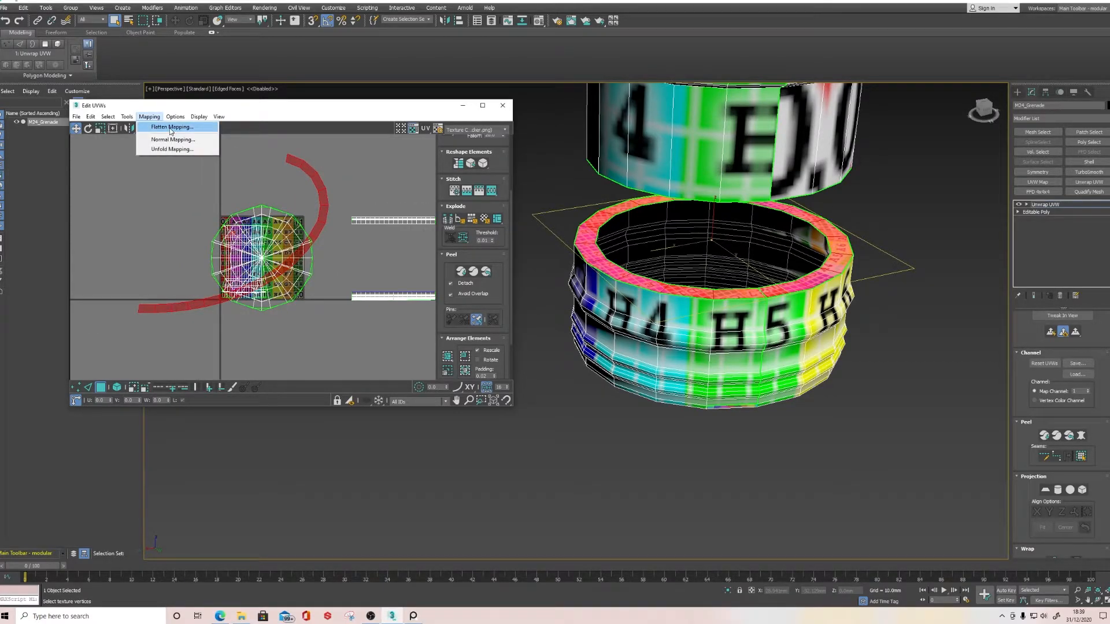
click(171, 127)
click(117, 69)
drag(273, 226, 161, 217)
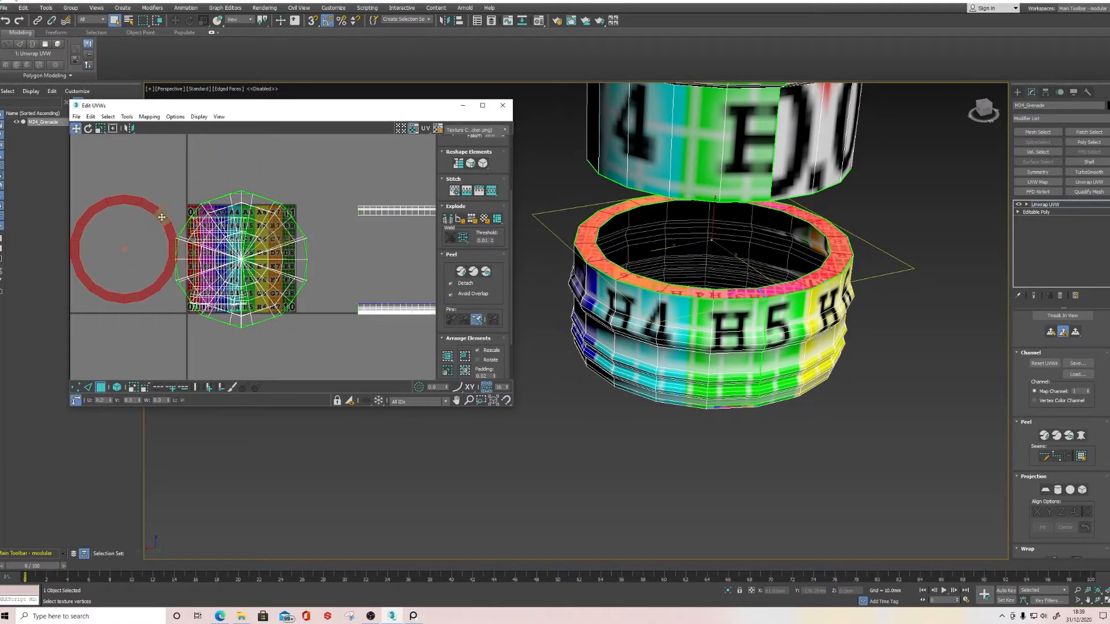
scroll(686, 296, up, 3)
alt+middle_drag(686, 295, 686, 333)
scroll(906, 293, up, 3)
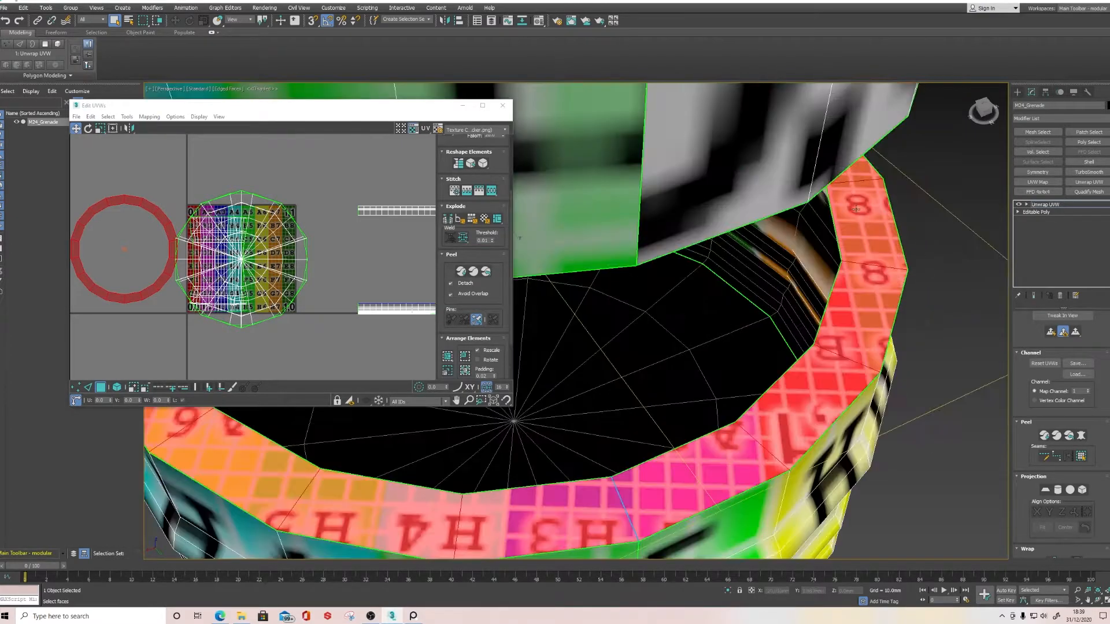
Examine the open collar below the grenade head to find the faces on its bottom edge.
scroll(843, 355, down, 6)
middle_drag(763, 402, 646, 422)
alt+middle_drag(690, 260, 663, 539)
scroll(694, 334, down, 4)
scroll(669, 188, up, 6)
scroll(668, 190, down, 2)
middle_drag(669, 193, 657, 477)
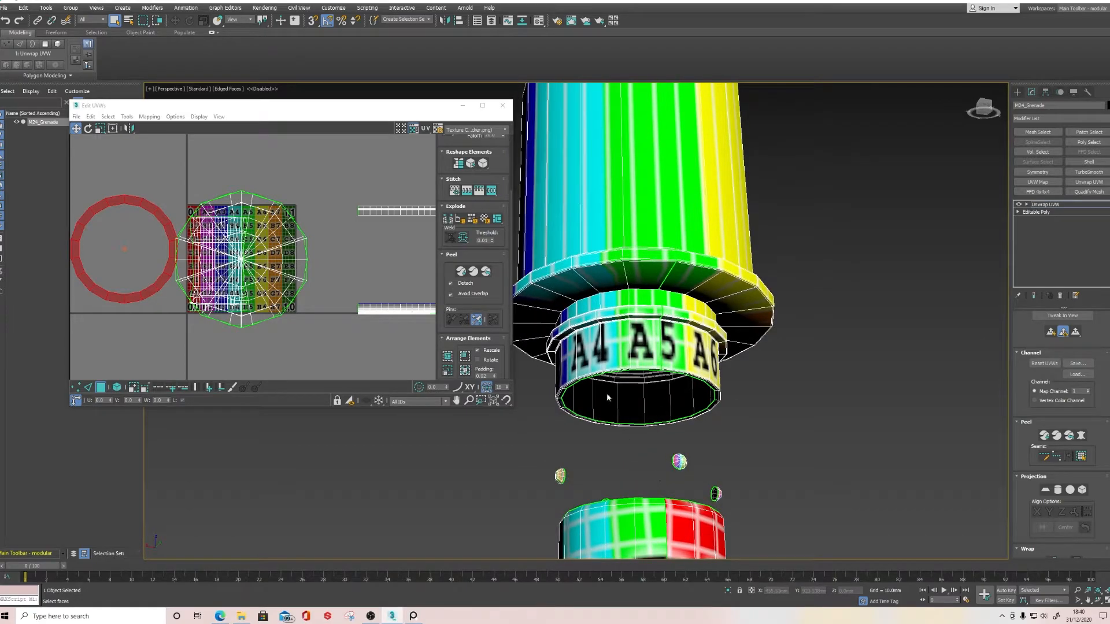
scroll(638, 353, up, 3)
scroll(647, 298, down, 3)
middle_drag(652, 179, 705, 335)
scroll(664, 341, up, 3)
scroll(673, 354, down, 3)
scroll(673, 370, up, 4)
scroll(677, 375, down, 2)
scroll(705, 360, down, 1)
alt+middle_drag(674, 385, 615, 339)
scroll(654, 367, up, 4)
scroll(617, 358, down, 2)
alt+middle_drag(622, 443, 637, 414)
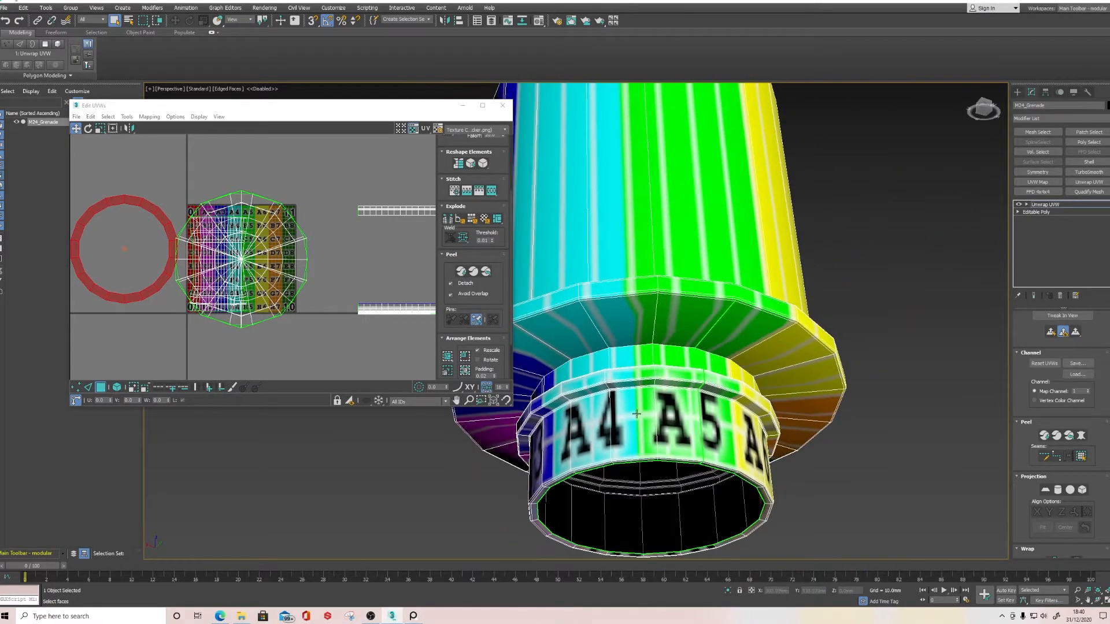
Select the full ring of faces on the bottom rim of the head's collar.
scroll(637, 414, up, 5)
click(652, 317)
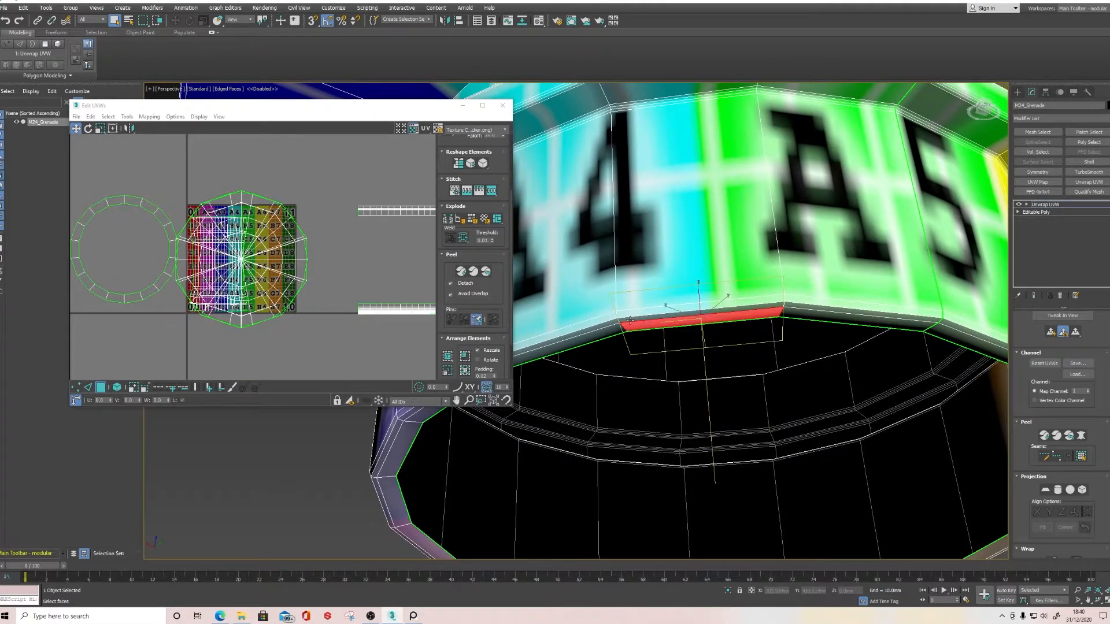
double_click(620, 330)
click(633, 318)
middle_drag(652, 344, 715, 281)
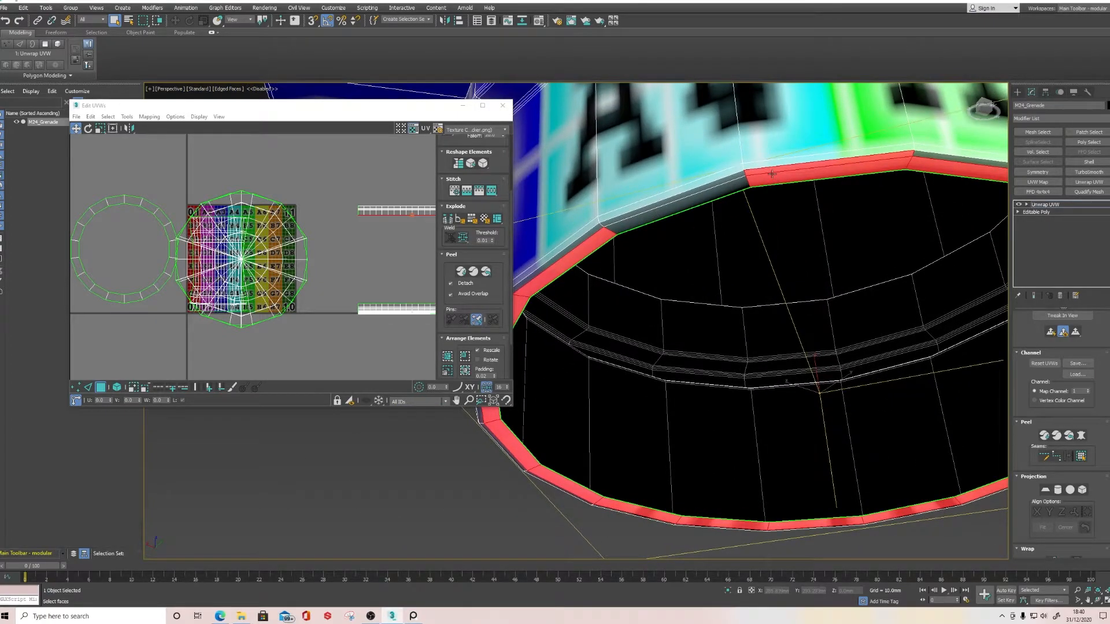
ctrl+click(738, 176)
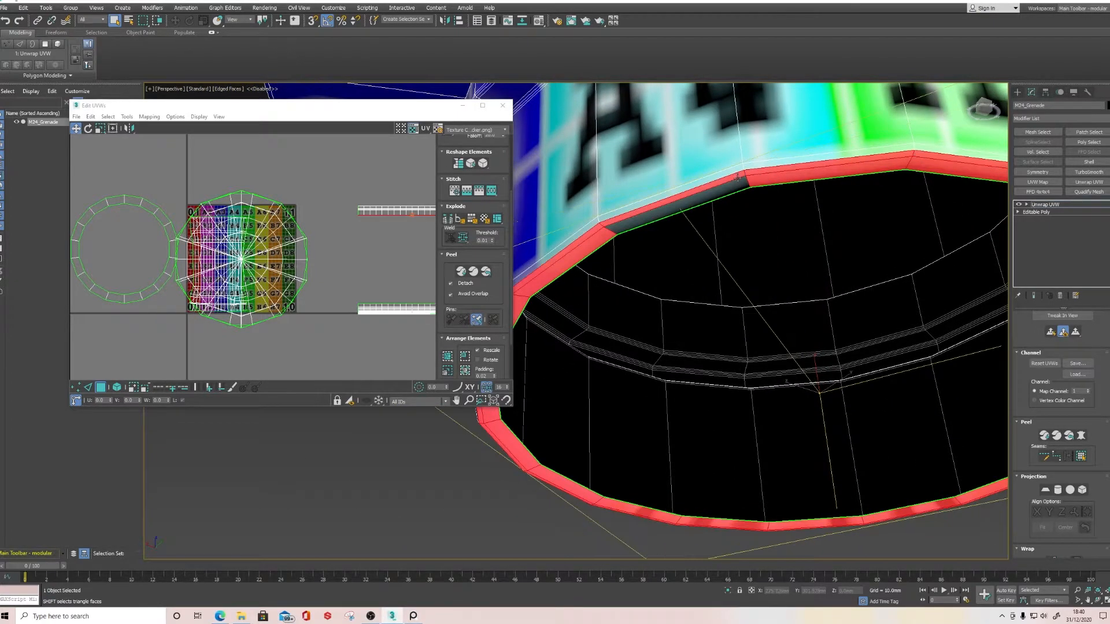
ctrl+click(735, 188)
scroll(744, 233, down, 5)
alt+middle_drag(744, 233, 742, 257)
scroll(671, 281, up, 8)
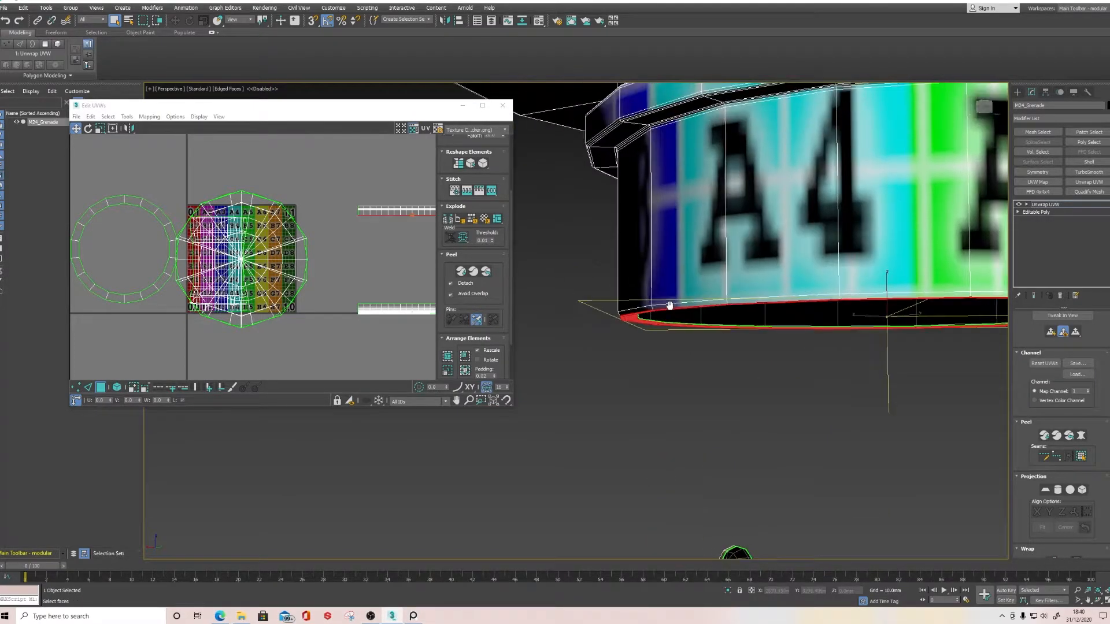
mouse_move(673, 298)
alt+middle_down()
mouse_move(661, 305)
mouse_move(685, 302)
alt+middle_up()
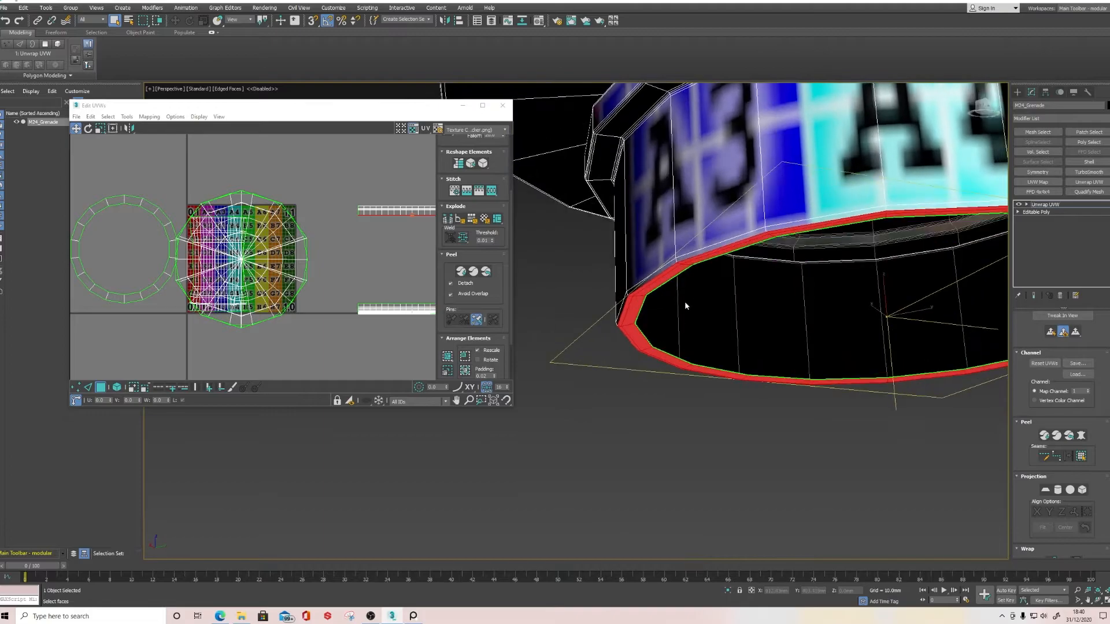
scroll(640, 193, up, 4)
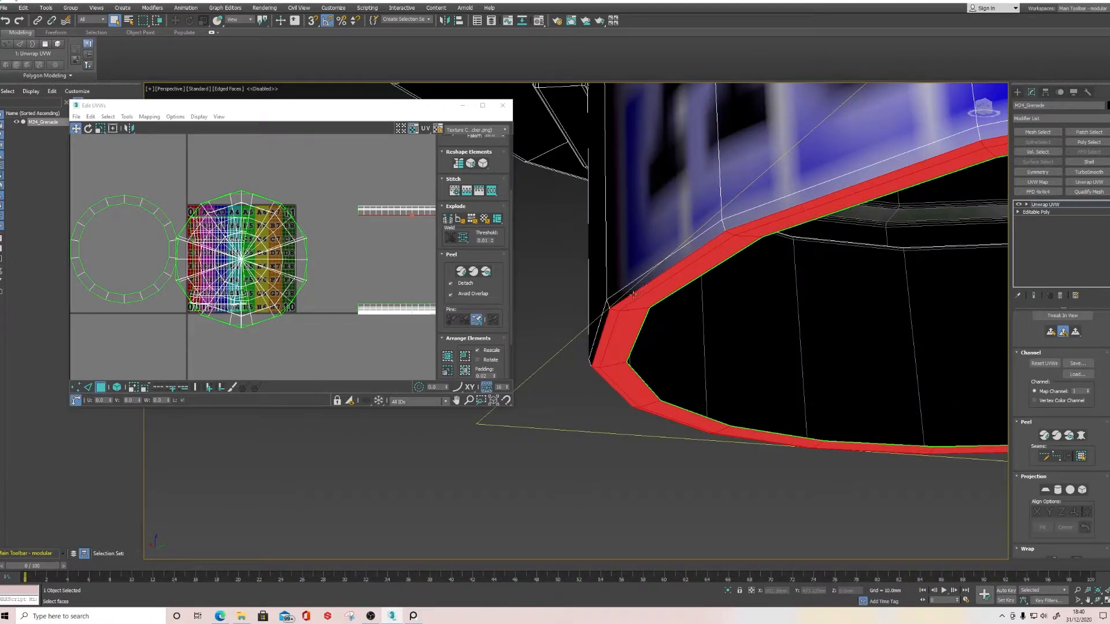
alt+middle_drag(809, 245, 712, 317)
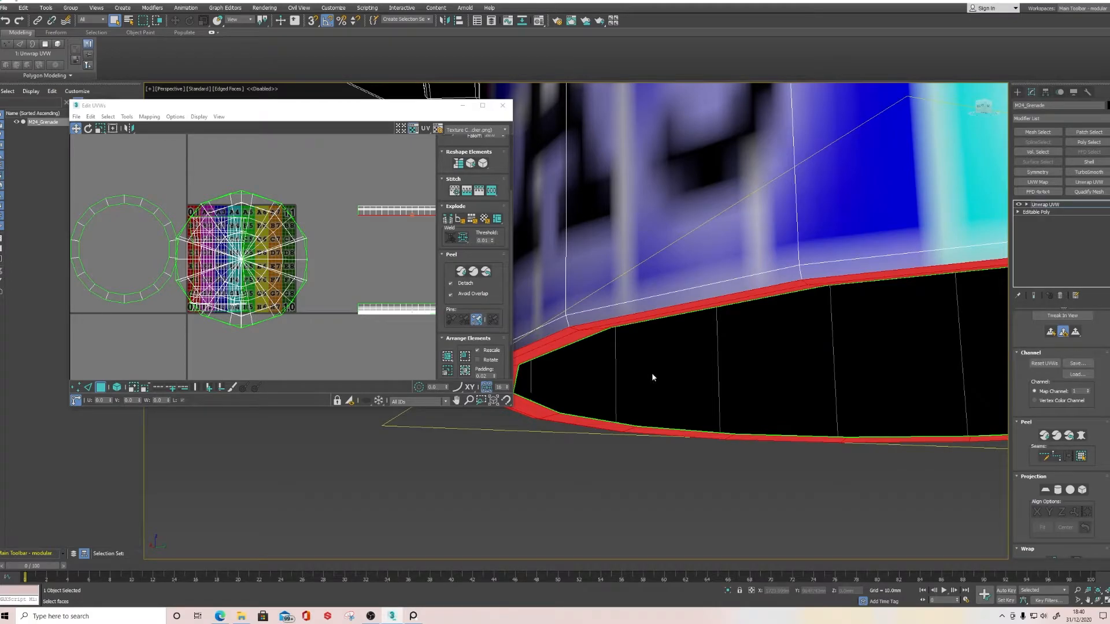
Unwrap the collar's bottom rim with Pelt Map, running pelt and relax, and move its ring shell above the texture square.
click(1081, 435)
click(518, 217)
click(522, 258)
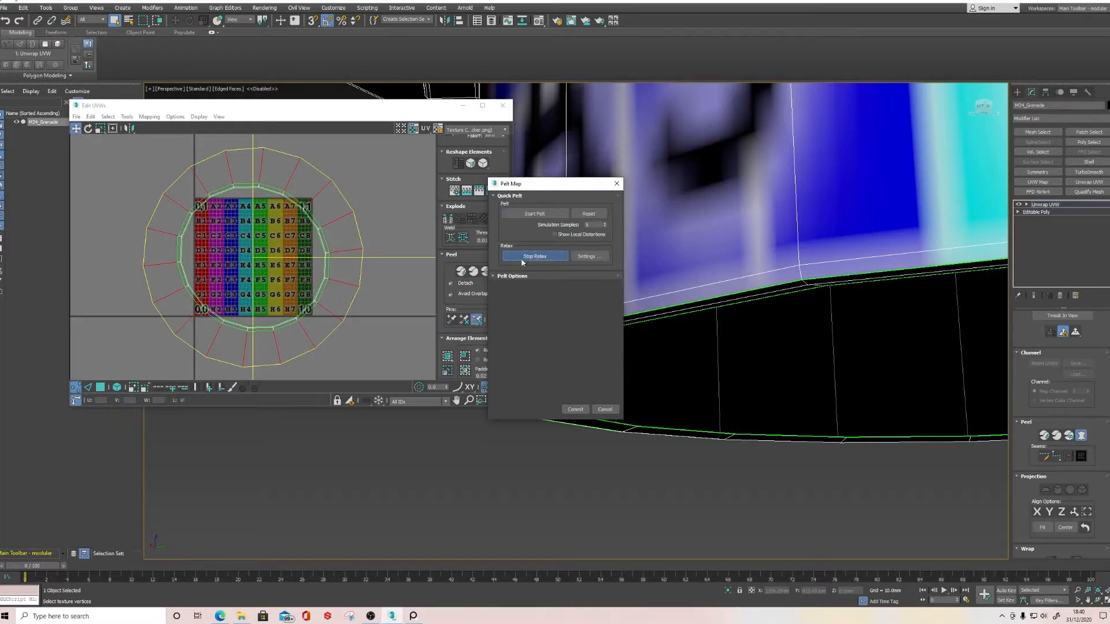
click(574, 410)
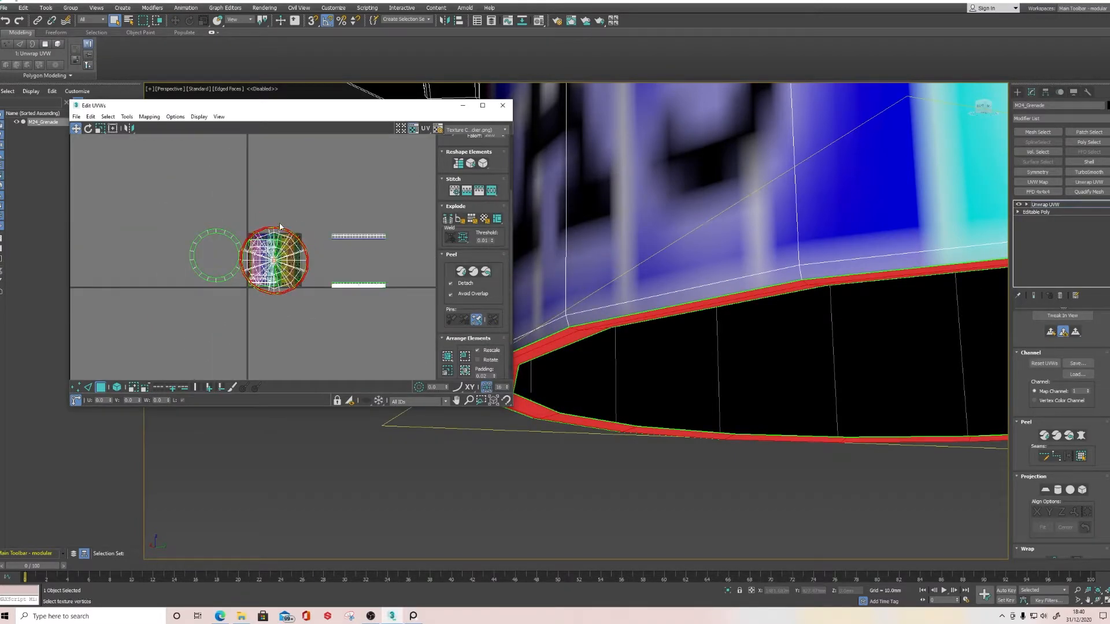
drag(309, 265, 307, 184)
Relax the rim's ring shell by polygon angles with the Relax tool.
click(127, 117)
click(142, 264)
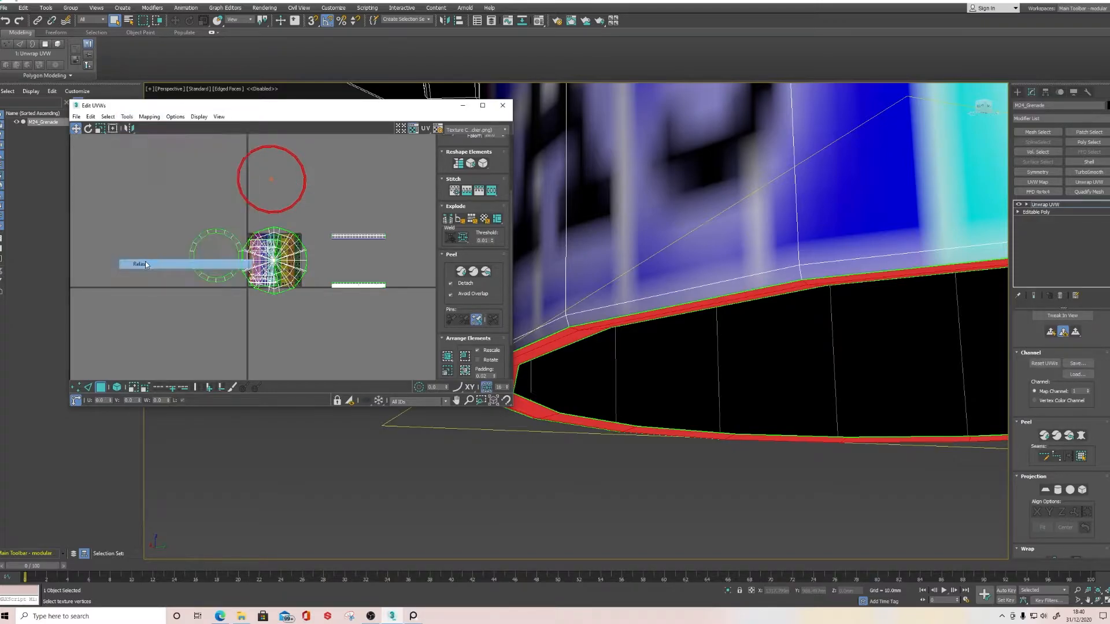
click(170, 181)
click(180, 182)
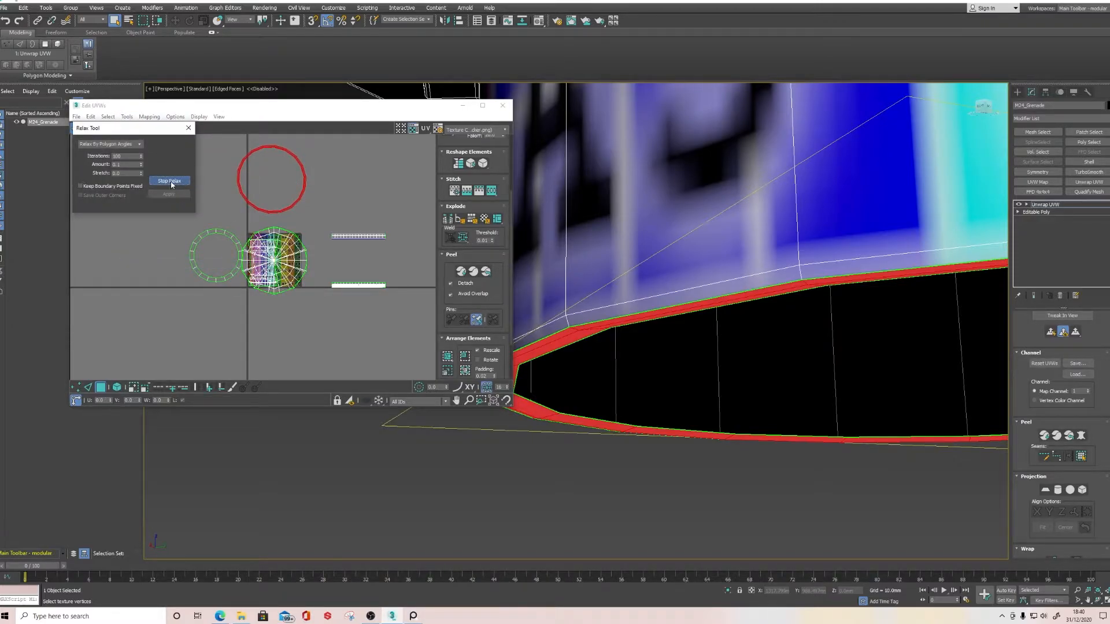
click(188, 126)
Inspect the checker texture around the collar's bottom rim and the neighbouring grenade parts.
scroll(633, 277, down, 5)
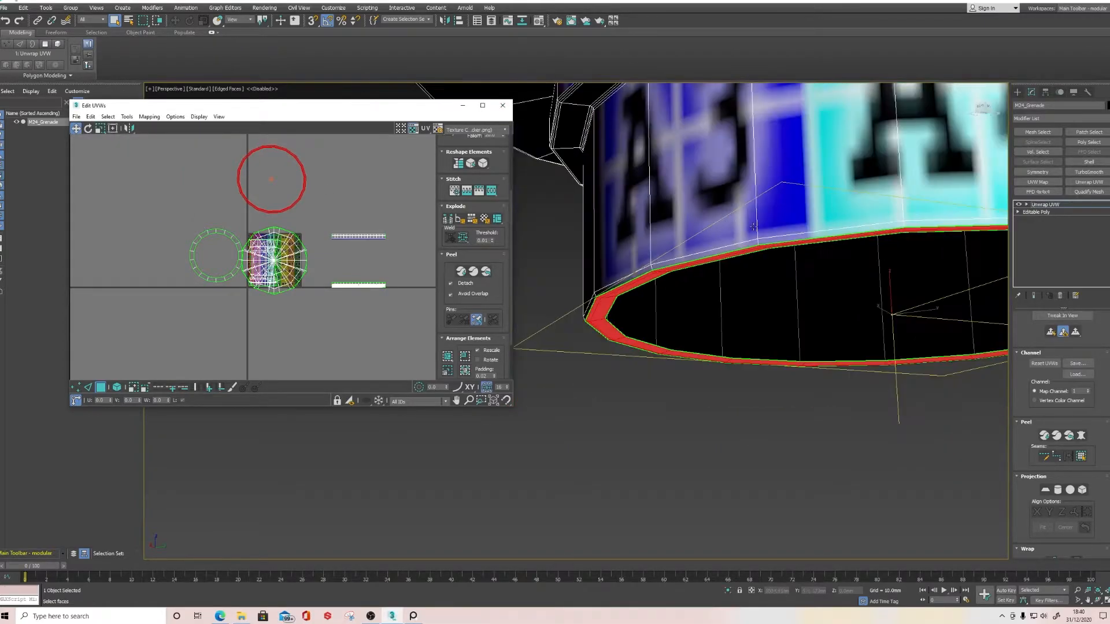
alt+middle_drag(634, 283, 597, 385)
scroll(629, 407, up, 5)
scroll(975, 431, down, 5)
middle_drag(918, 406, 732, 314)
scroll(982, 413, down, 4)
middle_drag(902, 427, 704, 256)
alt+middle_drag(780, 501, 725, 463)
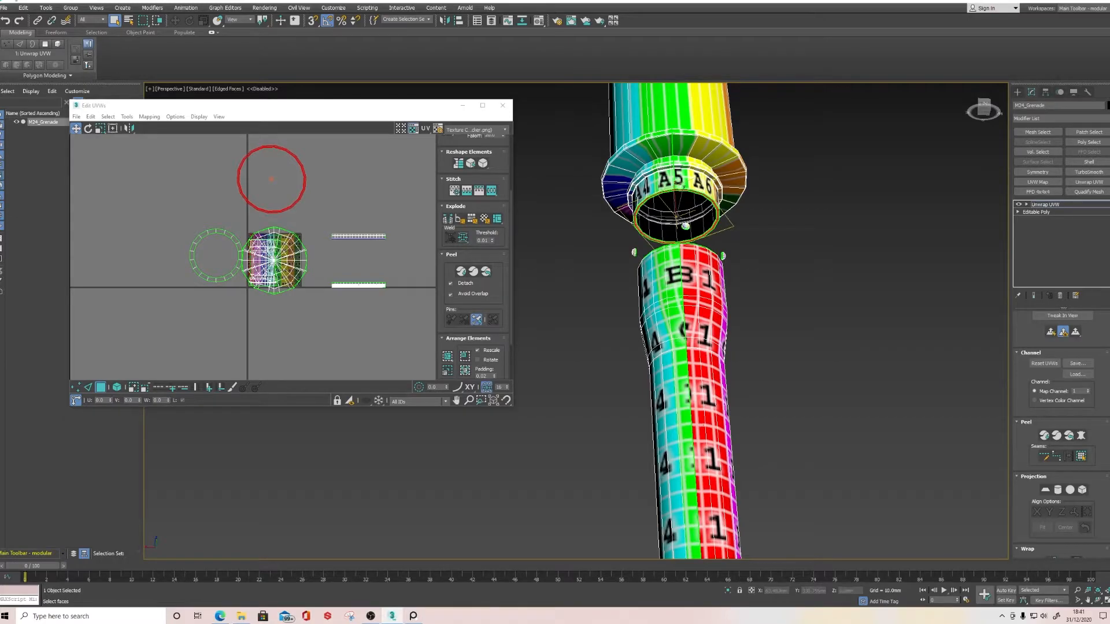
Add a point-to-point seam up the collar's outer wall, from the bottom rim to the ledge under the lip.
scroll(682, 184, up, 5)
middle_drag(683, 183, 665, 288)
scroll(652, 319, up, 2)
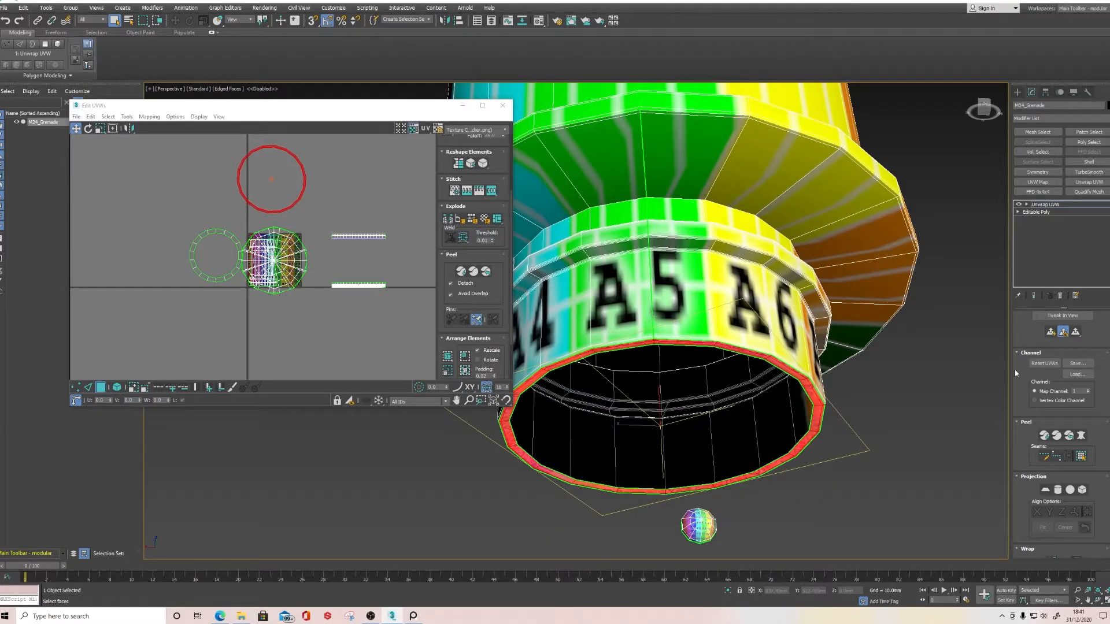
click(1057, 456)
scroll(642, 342, up, 4)
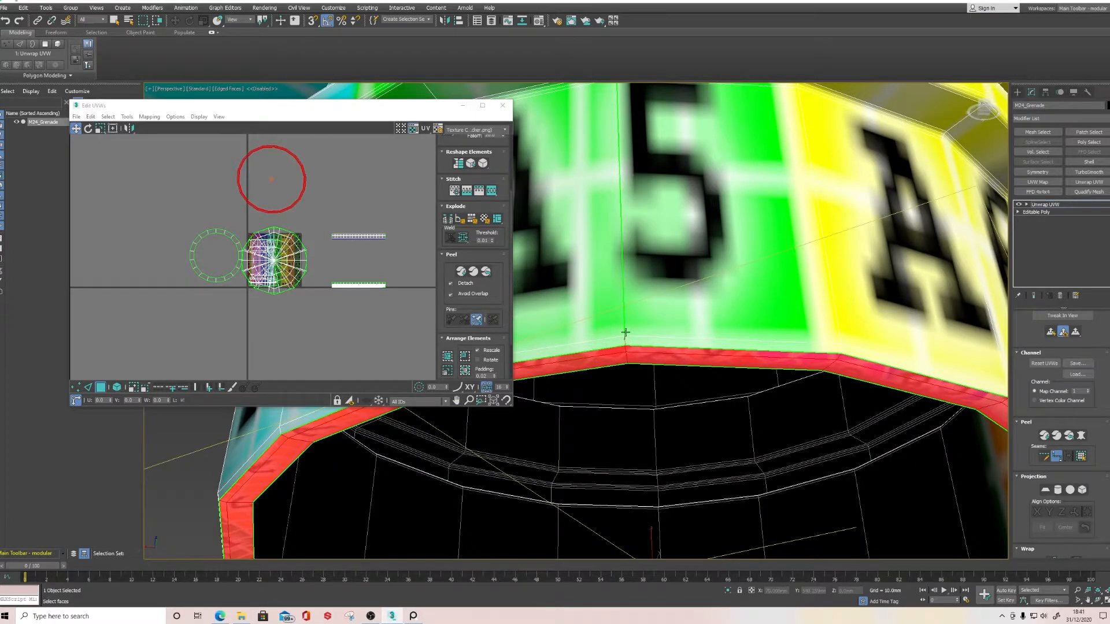
scroll(626, 340, down, 4)
scroll(629, 225, up, 4)
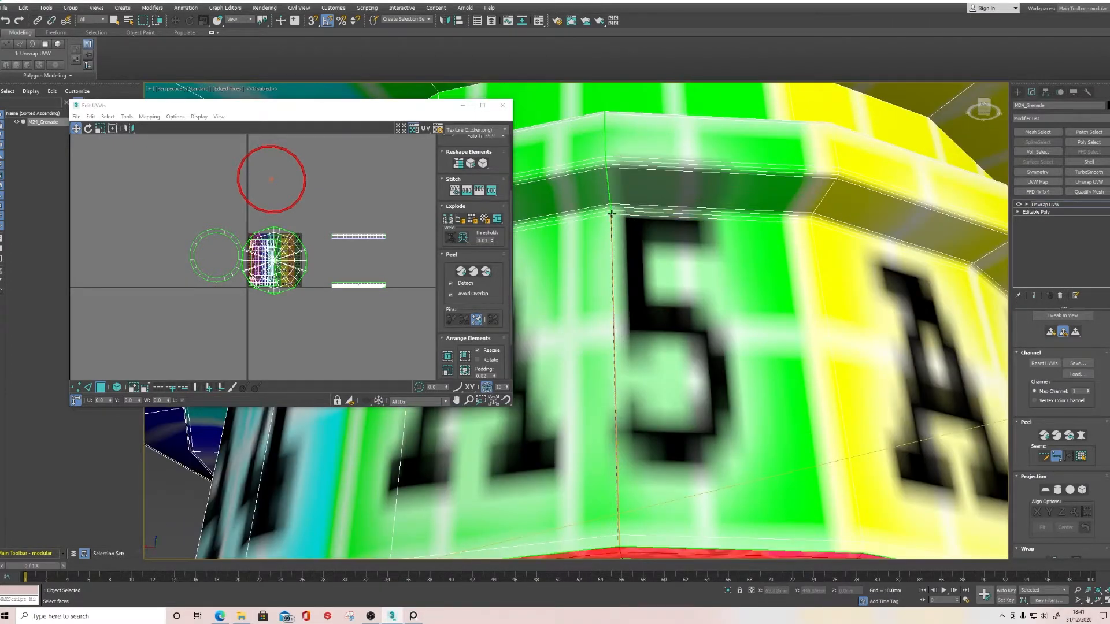
scroll(611, 214, up, 2)
scroll(613, 216, down, 2)
middle_drag(614, 225, 642, 296)
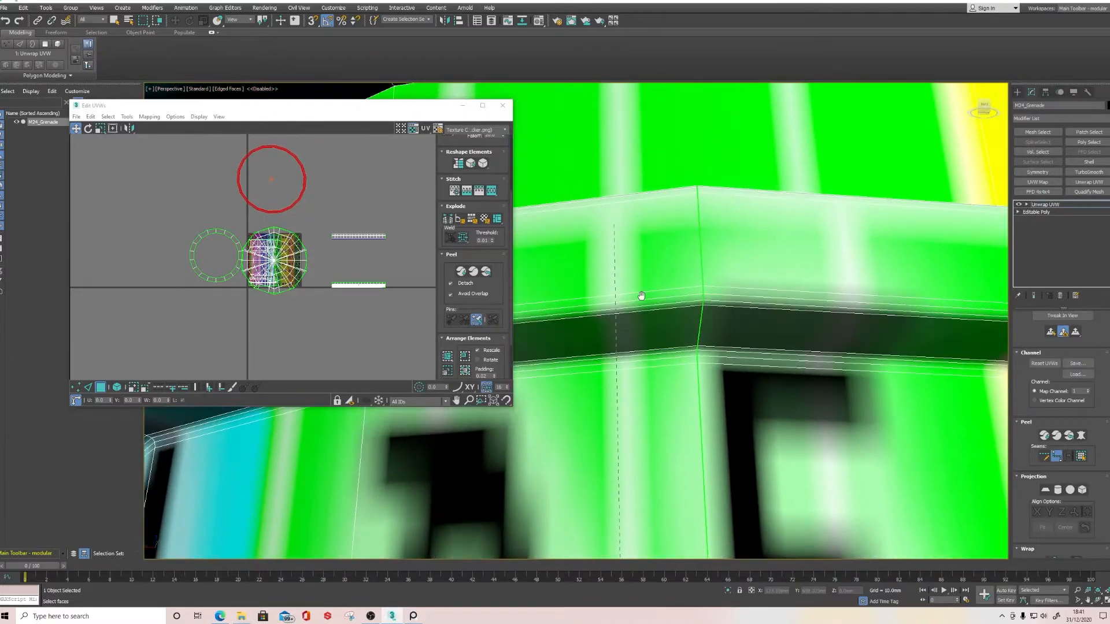
click(699, 378)
scroll(697, 350, down, 4)
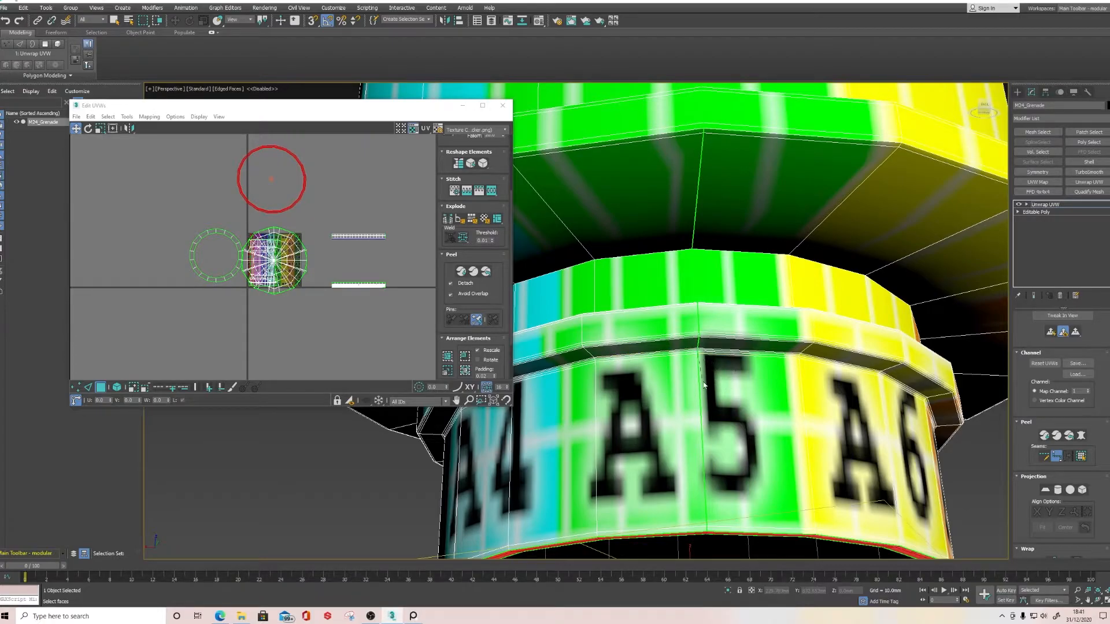
Select the full band of faces around the collar's outer wall, including its thin bevel strips.
middle_drag(739, 400, 732, 360)
scroll(1073, 437, up, 1)
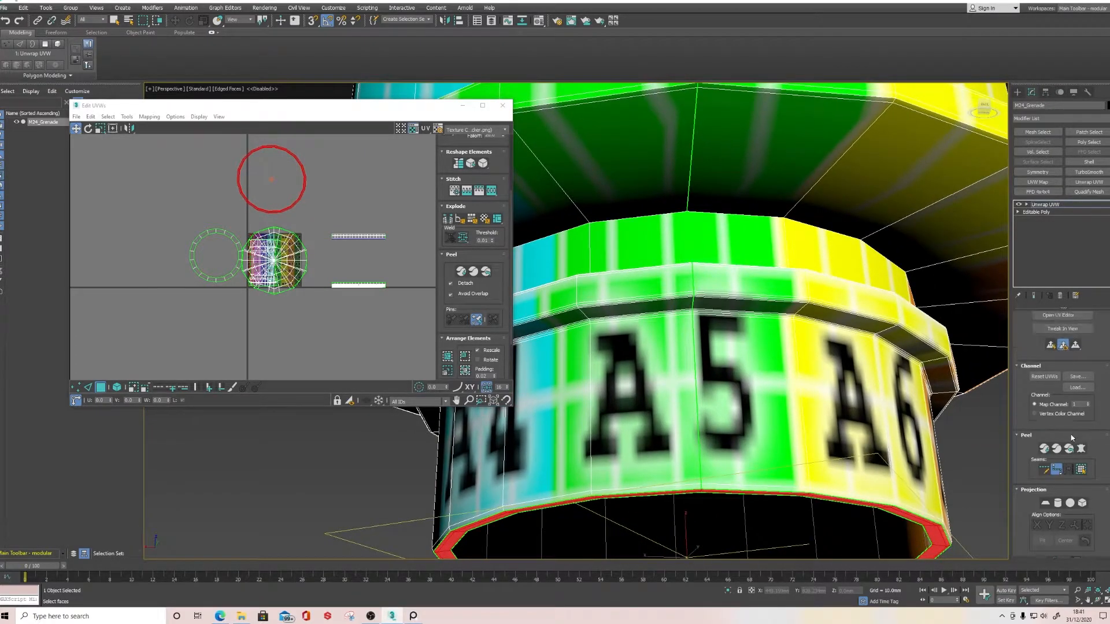
scroll(1063, 472, up, 5)
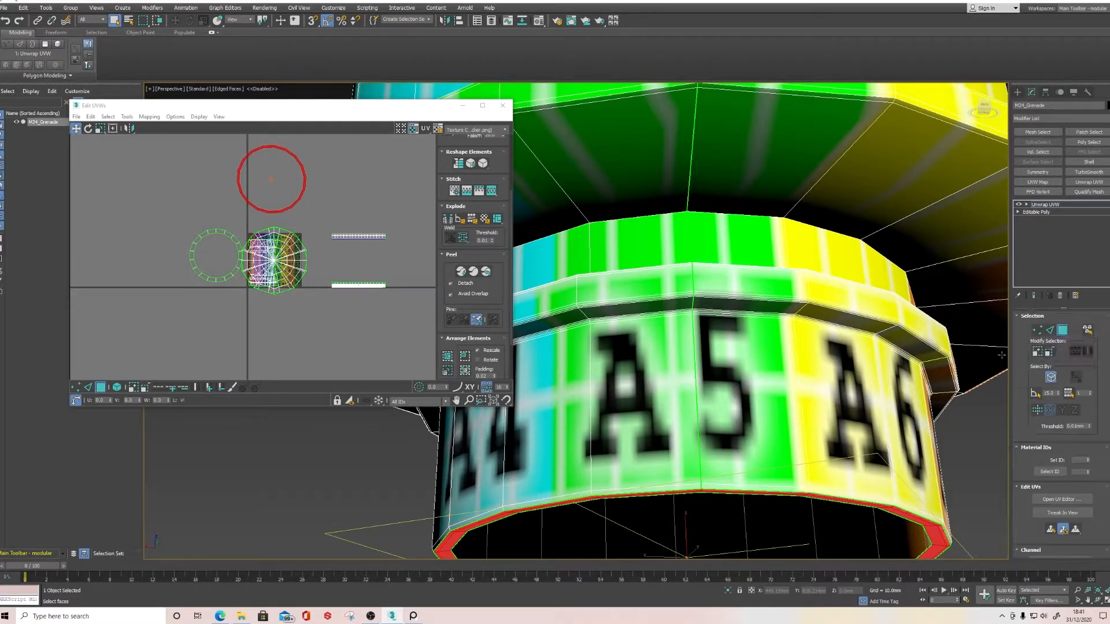
click(707, 431)
scroll(708, 451, up, 5)
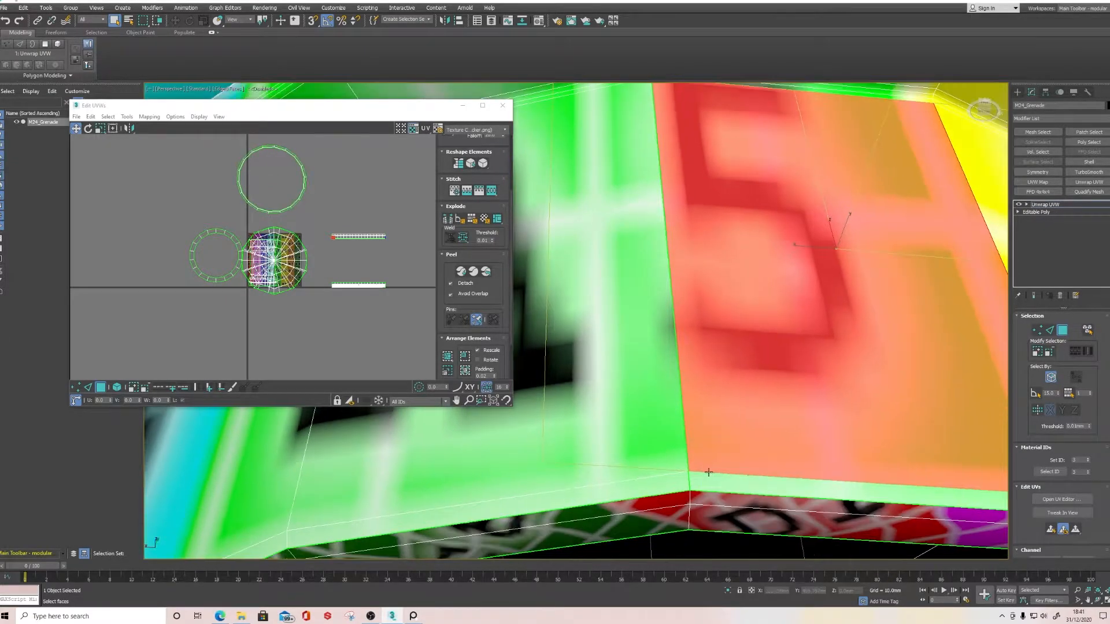
ctrl+click(706, 476)
ctrl+click(648, 443)
alt+click(645, 450)
scroll(687, 268, down, 5)
scroll(664, 337, up, 5)
middle_drag(664, 337, 844, 280)
scroll(627, 282, down, 1)
scroll(846, 278, up, 2)
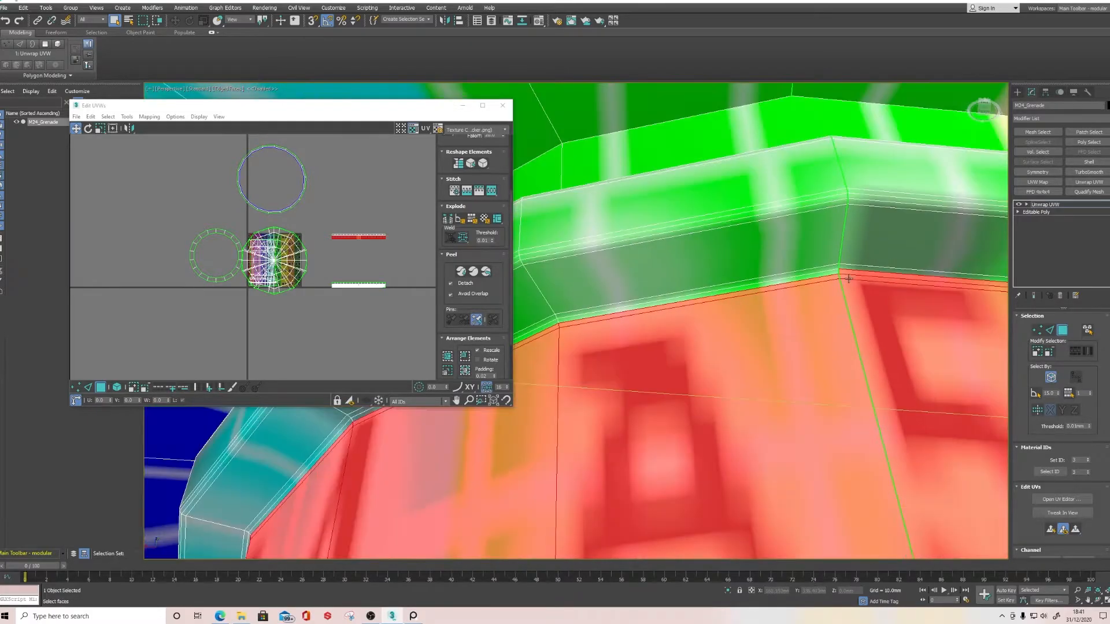
ctrl+click(818, 277)
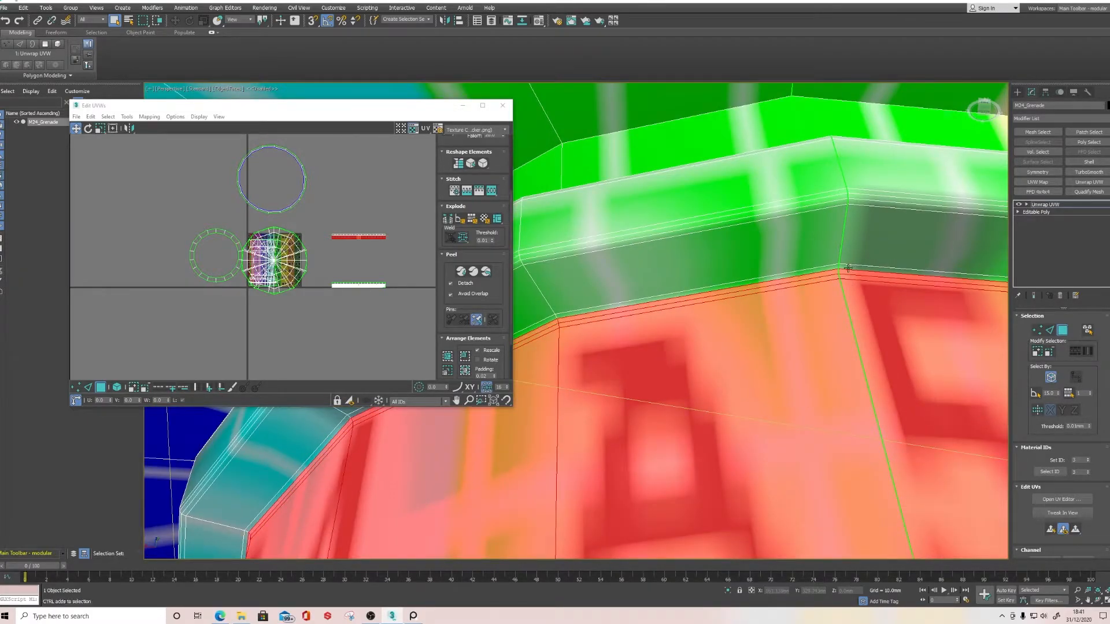
scroll(848, 268, down, 3)
alt+middle_drag(731, 476, 766, 293)
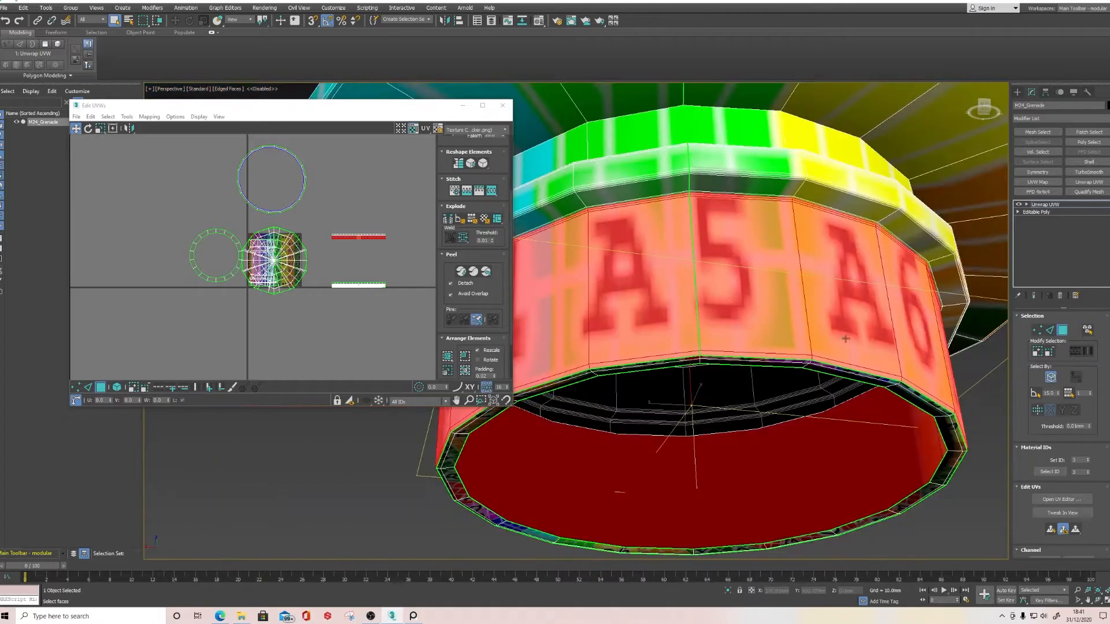
Unwrap the collar's outer wall with Pelt Map, relax it, commit, and check the texture on the wall.
scroll(1085, 388, down, 5)
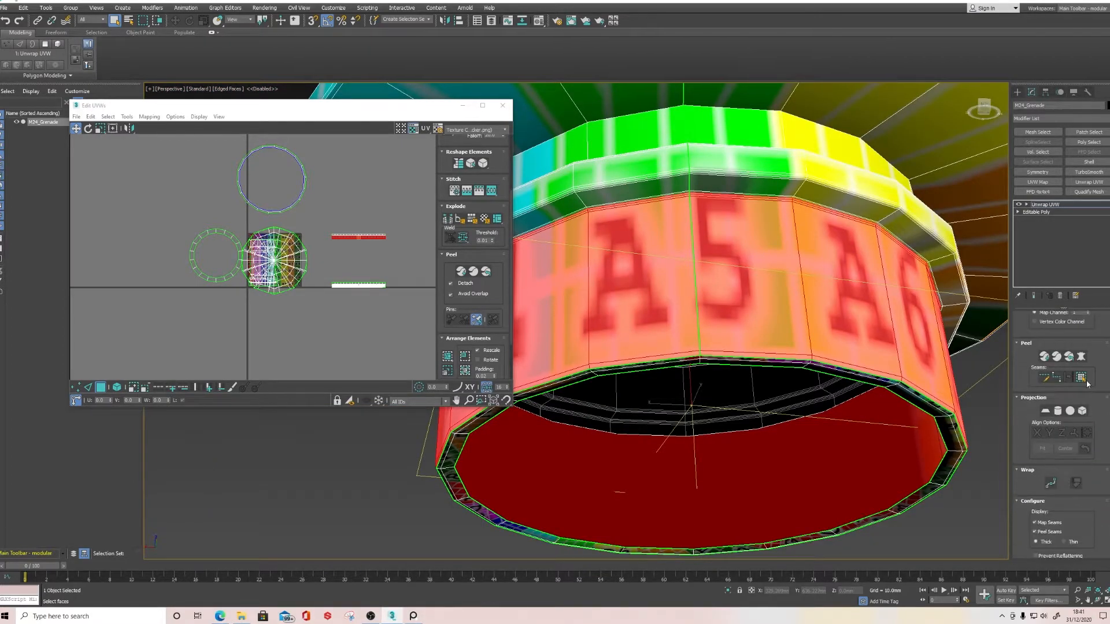
click(1084, 360)
click(543, 258)
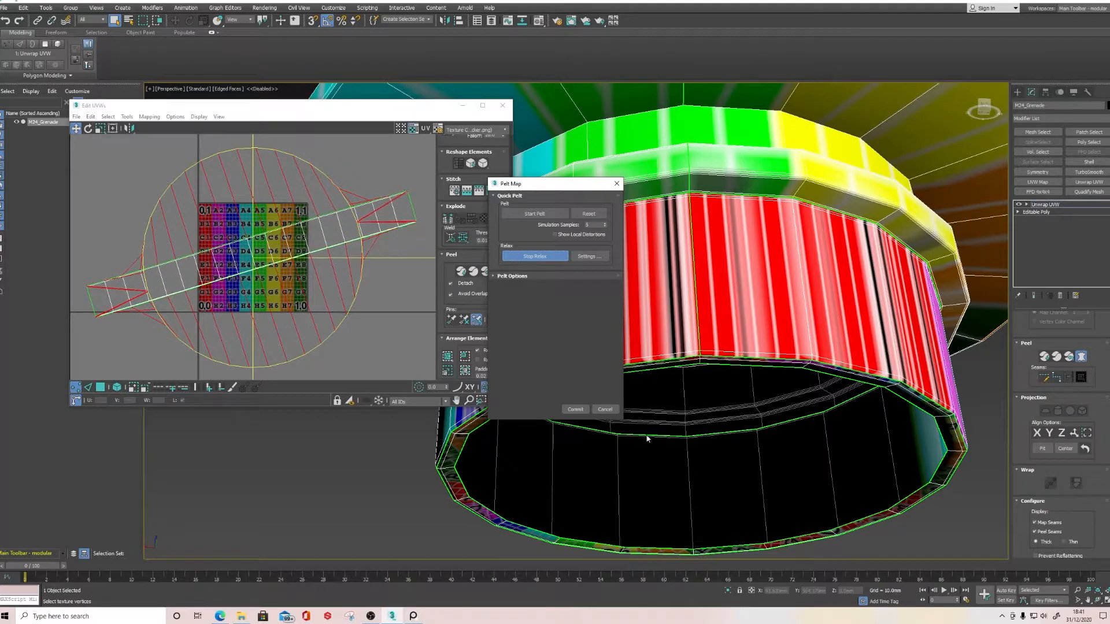
click(576, 412)
alt+middle_drag(576, 412, 778, 355)
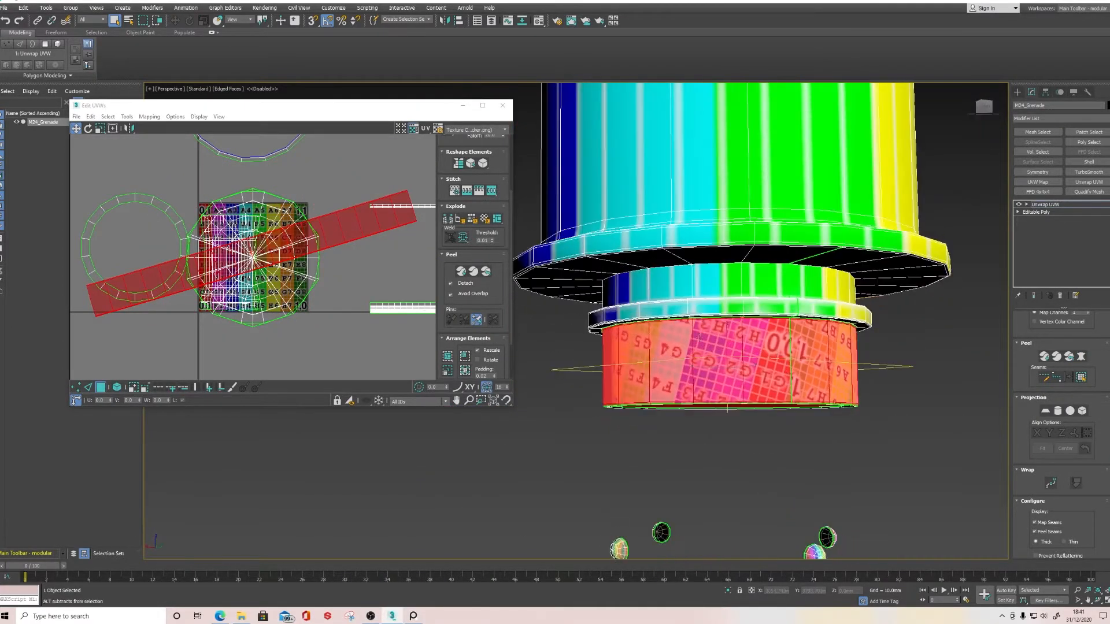
Rotate the wall's strip shell level with angle snap, turn its texture upright and move the shell below the texture square.
drag(379, 201, 400, 305)
key(e)
click(328, 20)
click(76, 128)
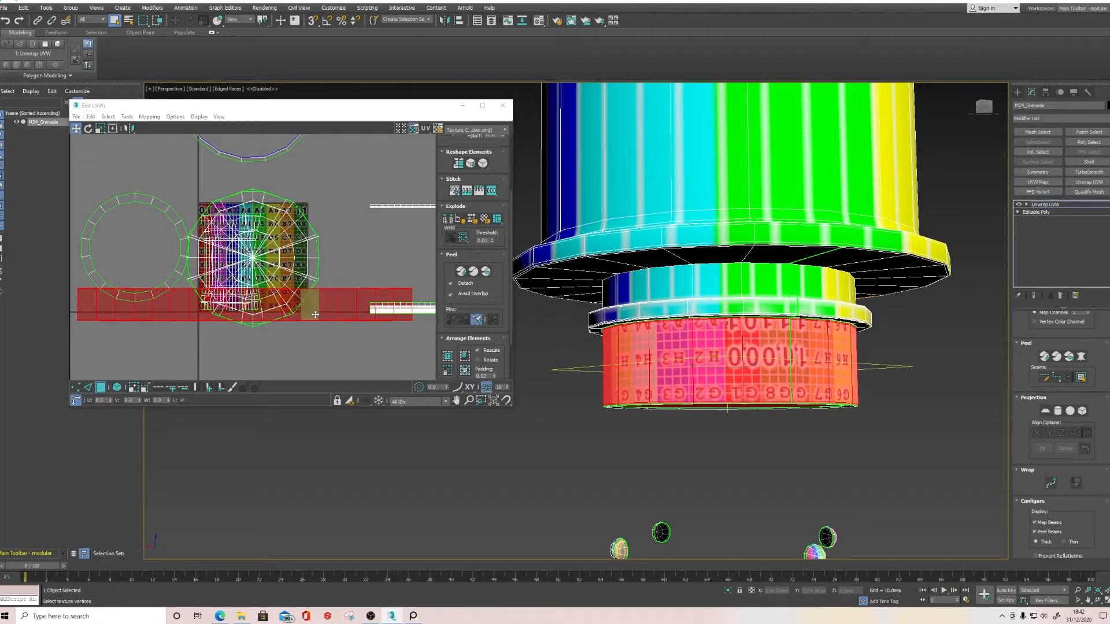
drag(328, 304, 139, 327)
click(88, 128)
click(76, 129)
mouse_move(339, 328)
mouse_down()
mouse_move(334, 360)
mouse_move(337, 345)
mouse_up()
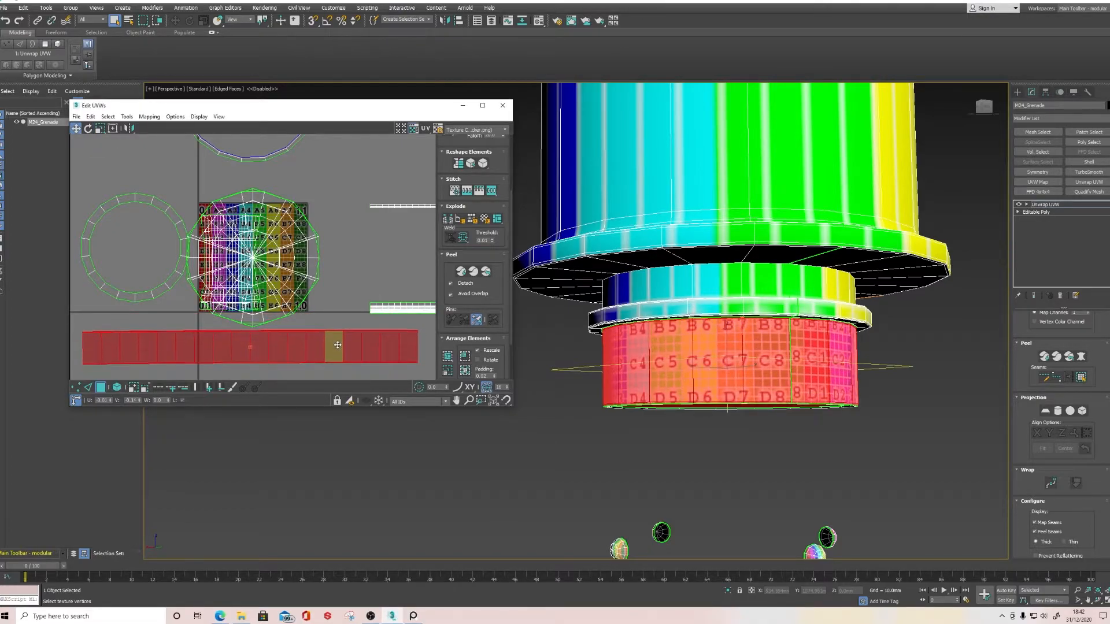
Select the ring of ledge faces between the collar's outer wall and its protruding lip.
scroll(648, 315, up, 10)
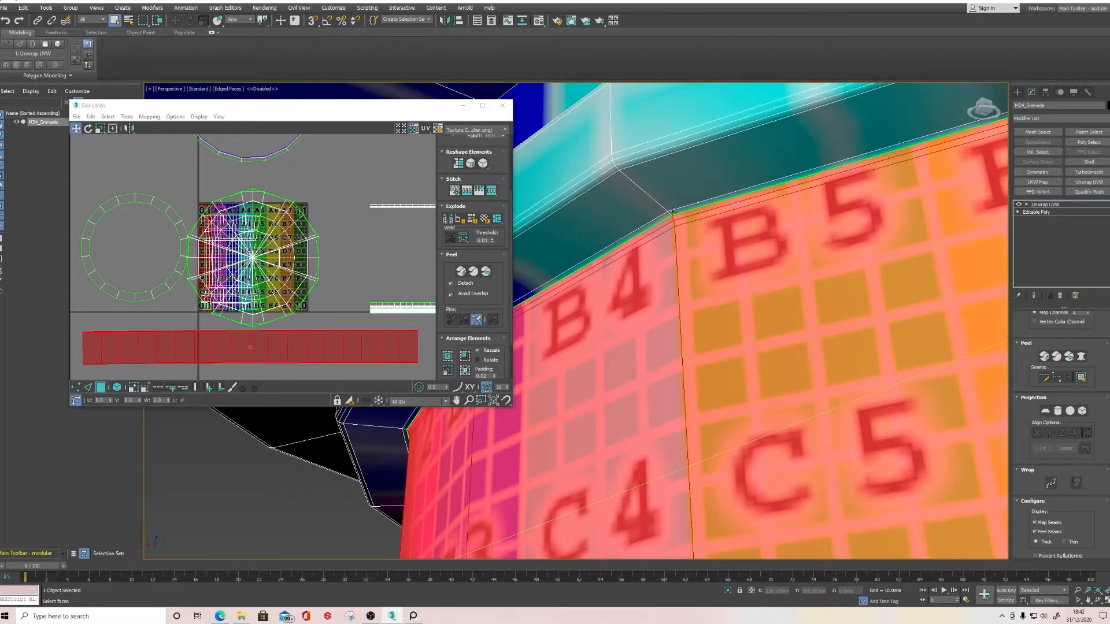
click(672, 212)
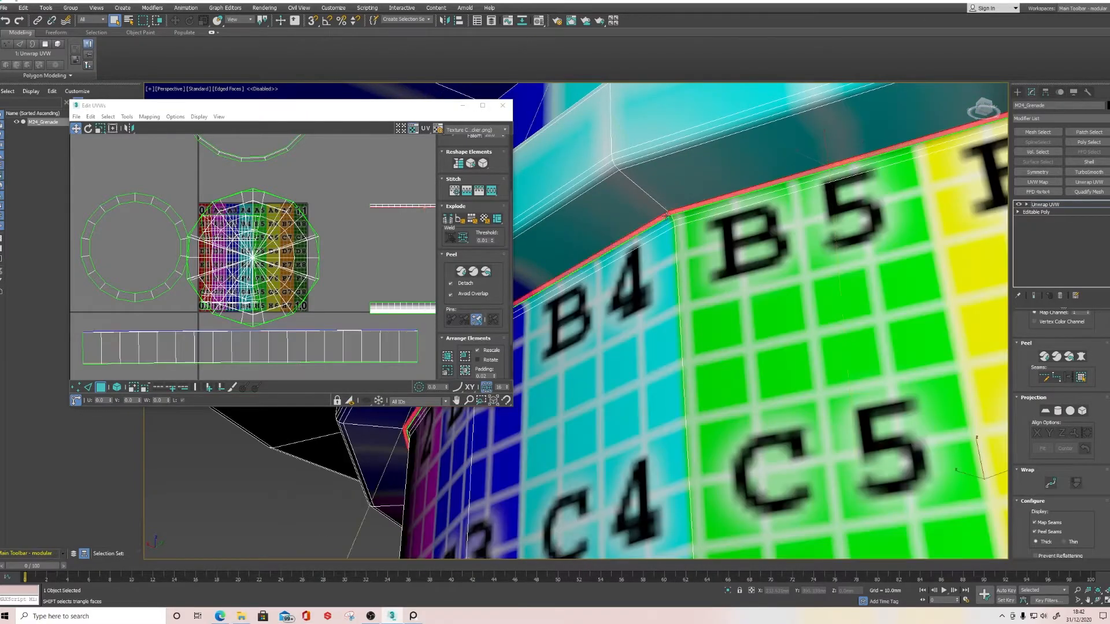
click(632, 177)
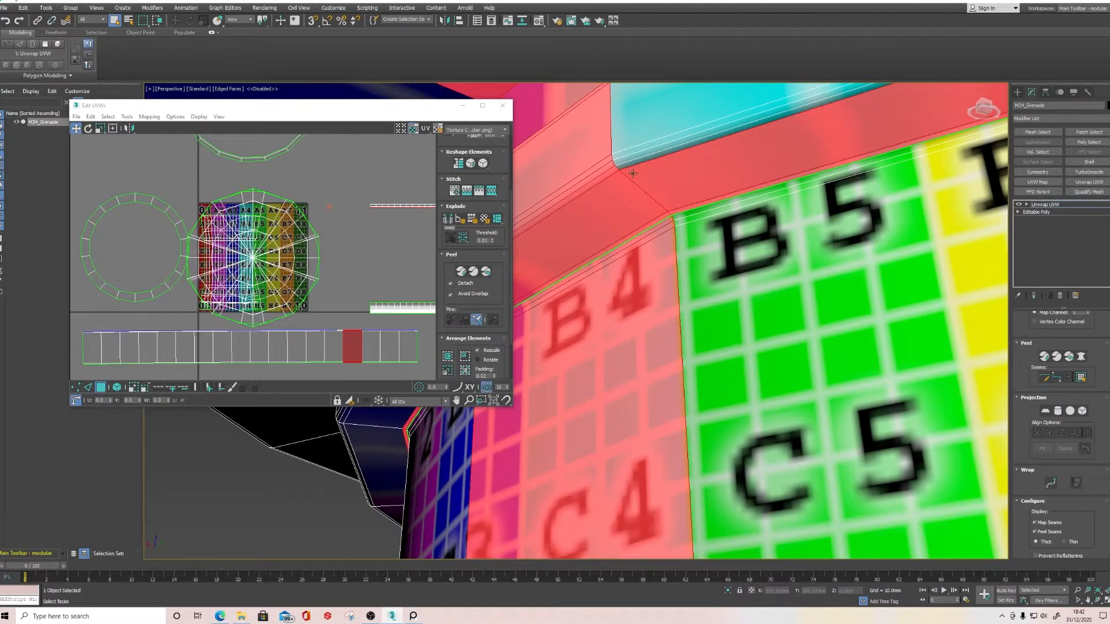
click(635, 191)
click(650, 227)
click(635, 214)
ctrl+click(647, 230)
alt+middle_drag(627, 165, 528, 233)
Unwrap the selected lower ledge ring with Flatten Mapping and move its shell into the empty space beside the texture square.
scroll(607, 254, down, 3)
scroll(527, 232, down, 3)
click(152, 116)
click(168, 130)
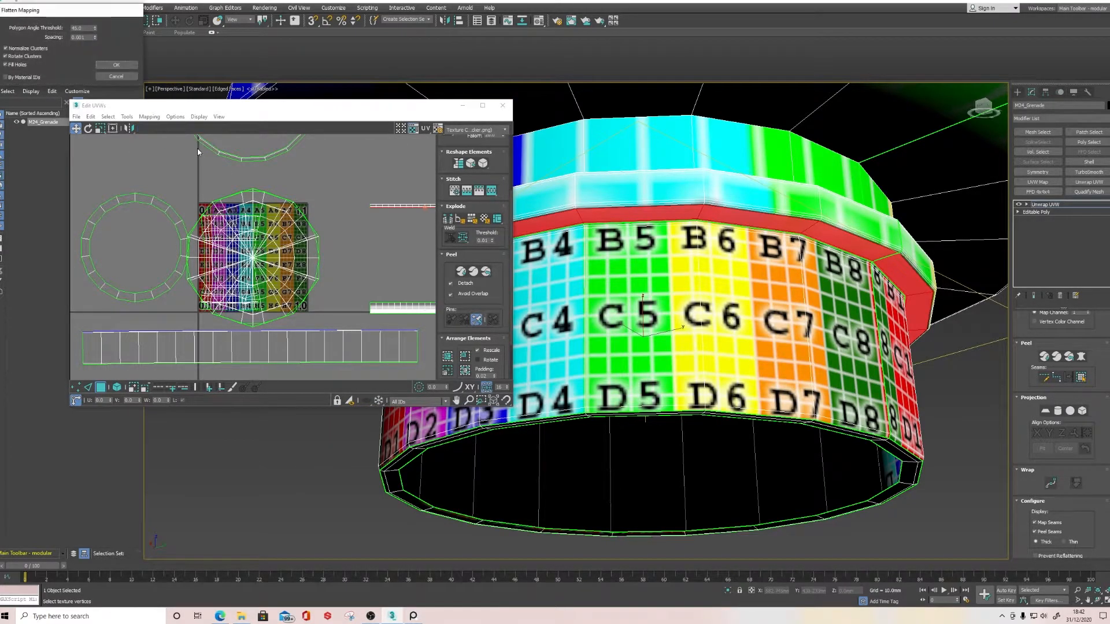
click(117, 65)
scroll(254, 229, up, 5)
drag(319, 242, 501, 206)
key(ctrl+z)
key(ctrl+z)
Select the full ring of ledge faces on the upper side of the protruding lip, next to the neck band.
scroll(285, 241, down, 2)
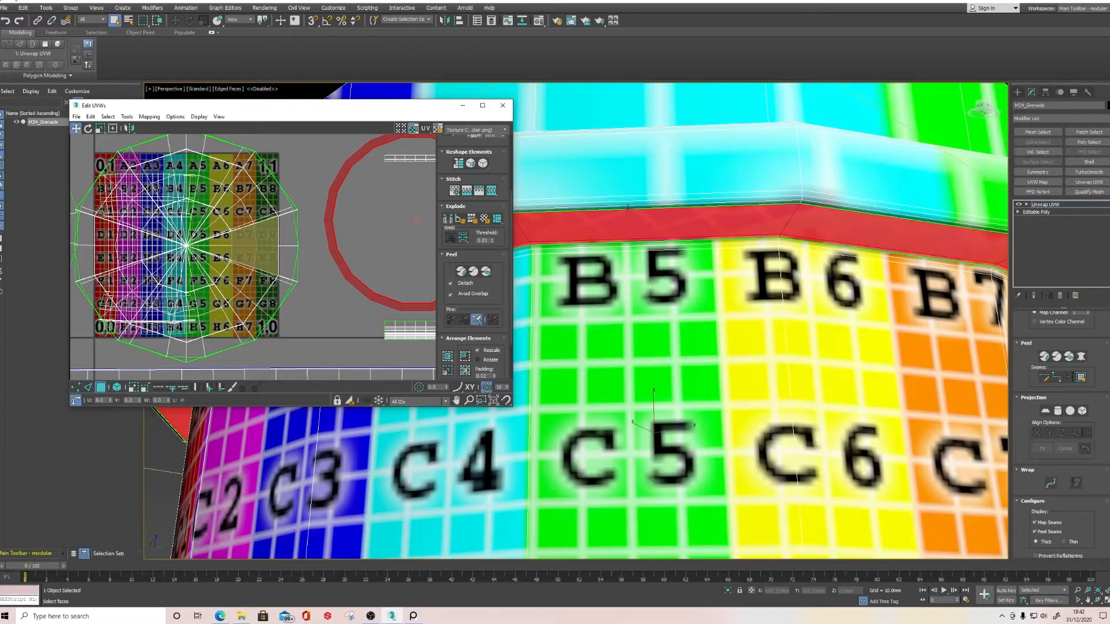
scroll(647, 218, up, 3)
scroll(646, 218, down, 2)
scroll(646, 218, up, 5)
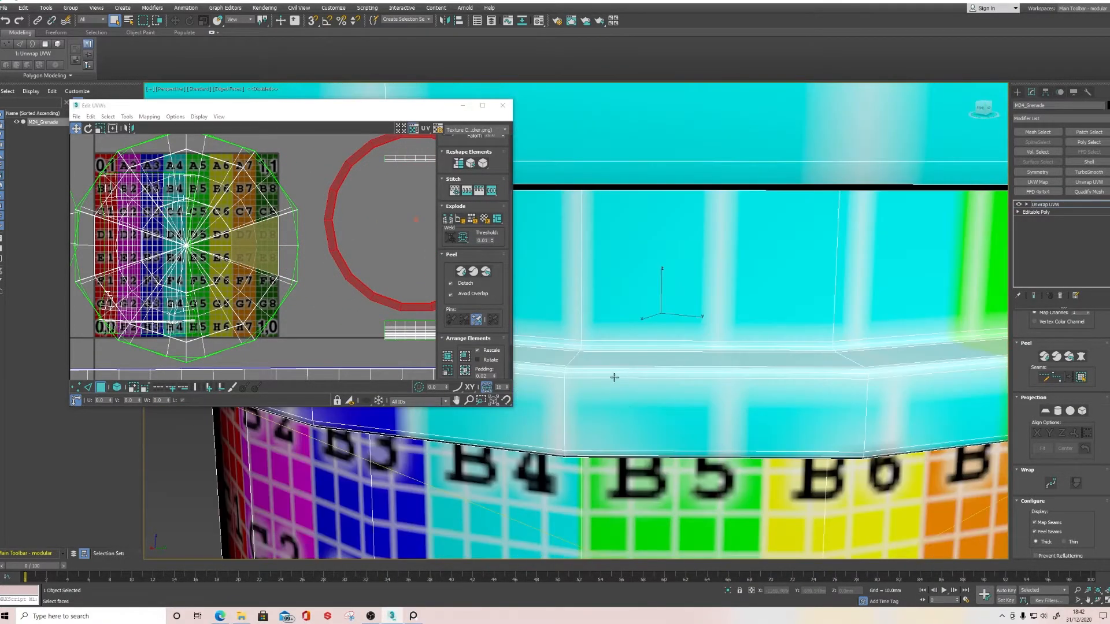
click(591, 347)
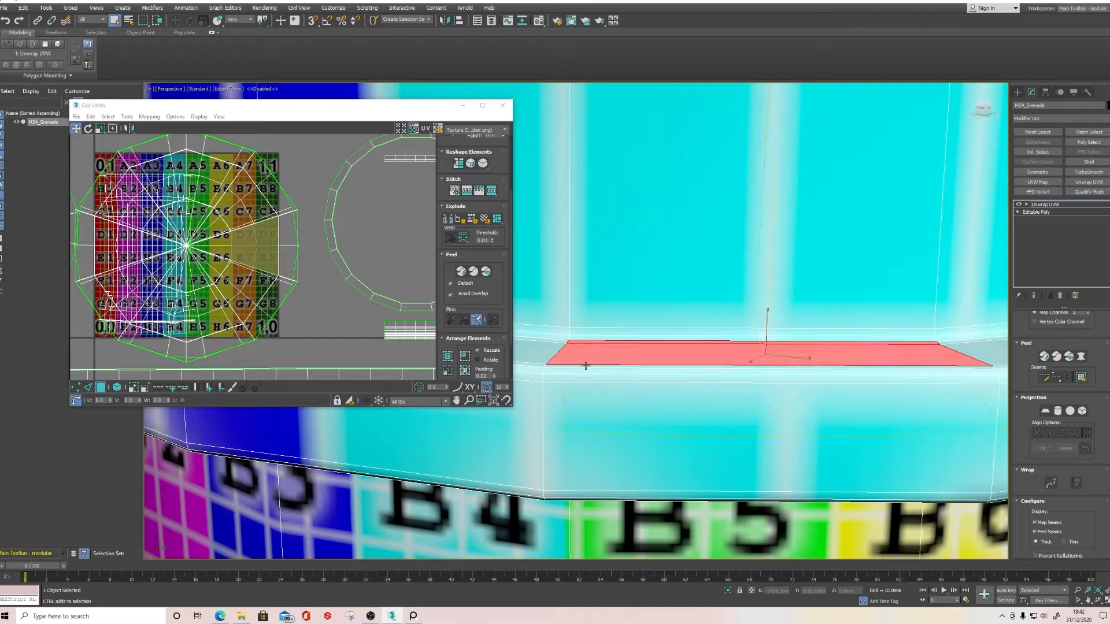
double_click(558, 348)
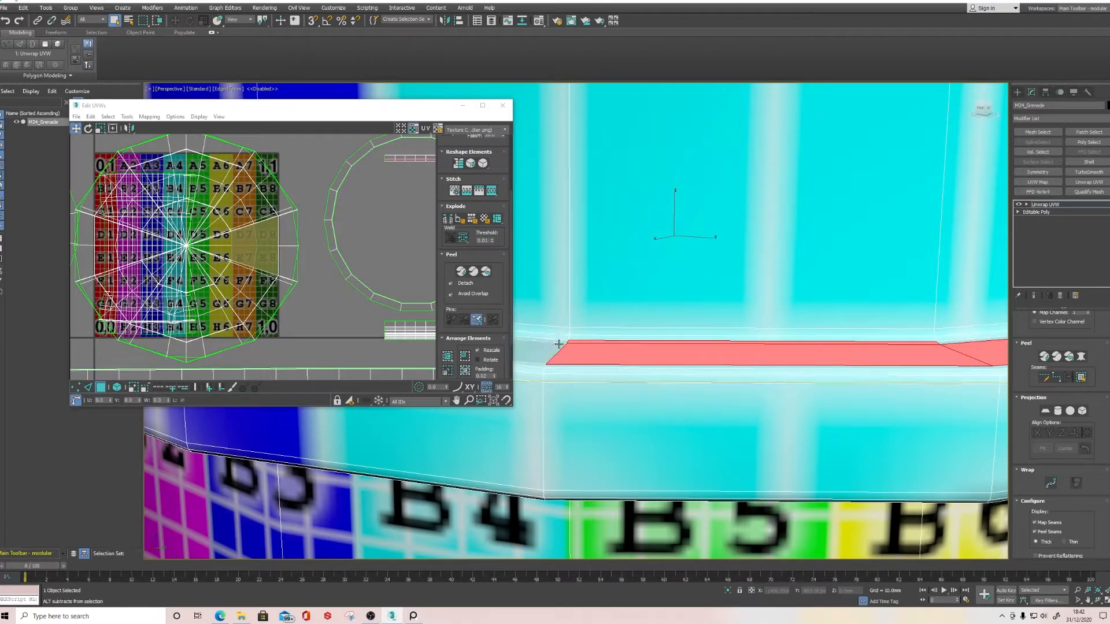
ctrl+click(538, 365)
ctrl+click(547, 366)
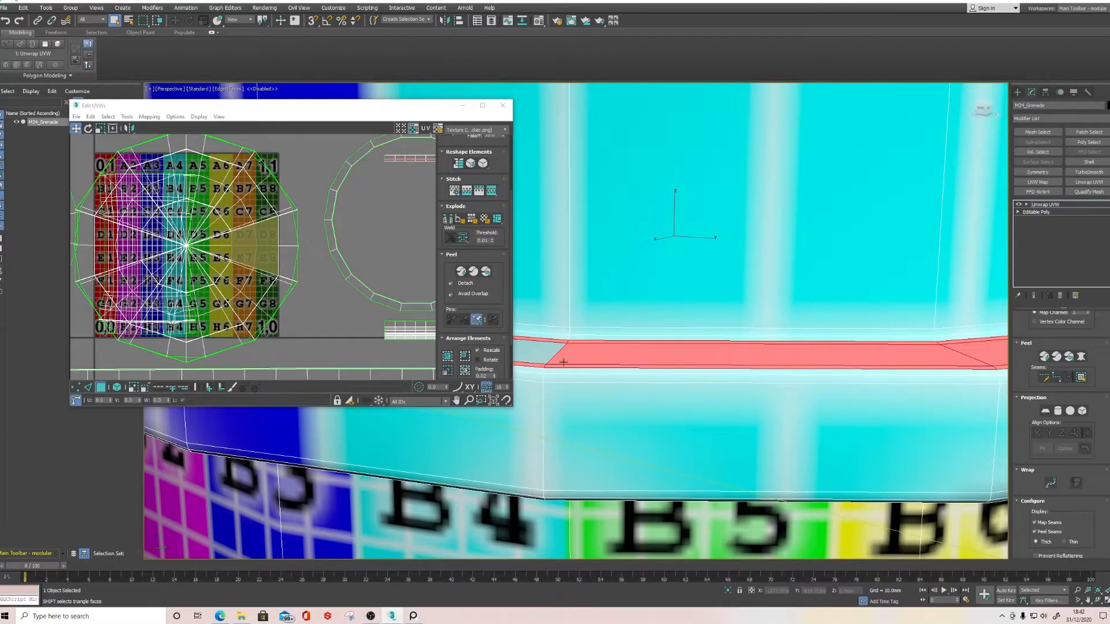
scroll(564, 363, down, 2)
ctrl+click(549, 356)
Unwrap the upper ledge ring with Flatten Mapping and move its shell above the lower ledge ring's shell.
click(149, 117)
click(170, 125)
click(116, 66)
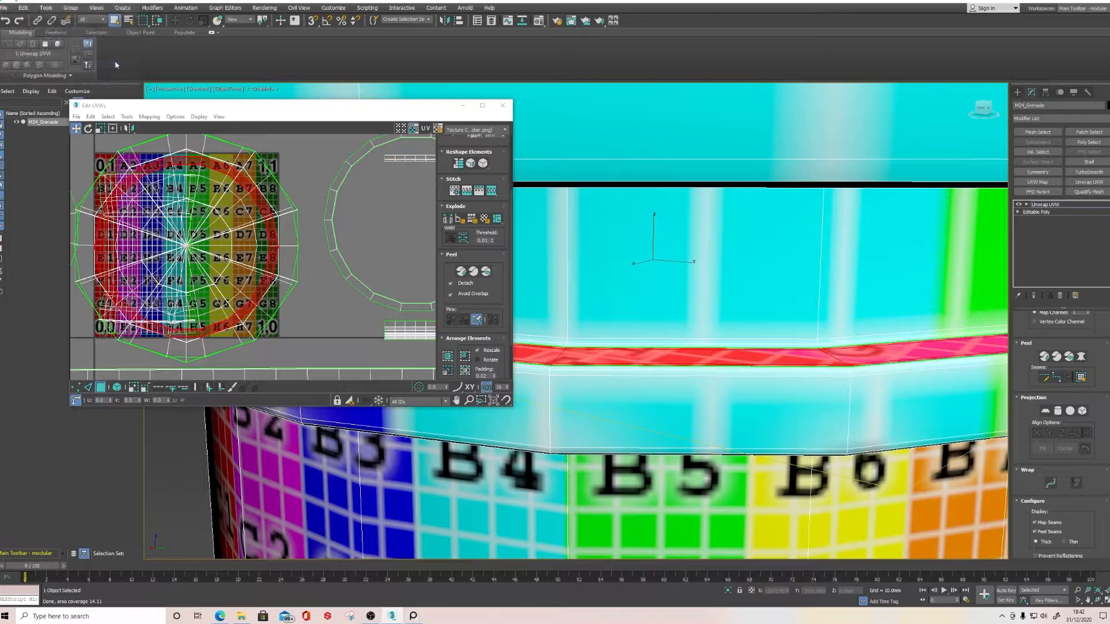
scroll(310, 258, down, 5)
click(397, 163)
drag(397, 164, 387, 163)
scroll(655, 335, down, 2)
Mark a vertical point-to-point seam across the lip's outer band, from its upper ledge edge to its lower one.
scroll(623, 305, up, 4)
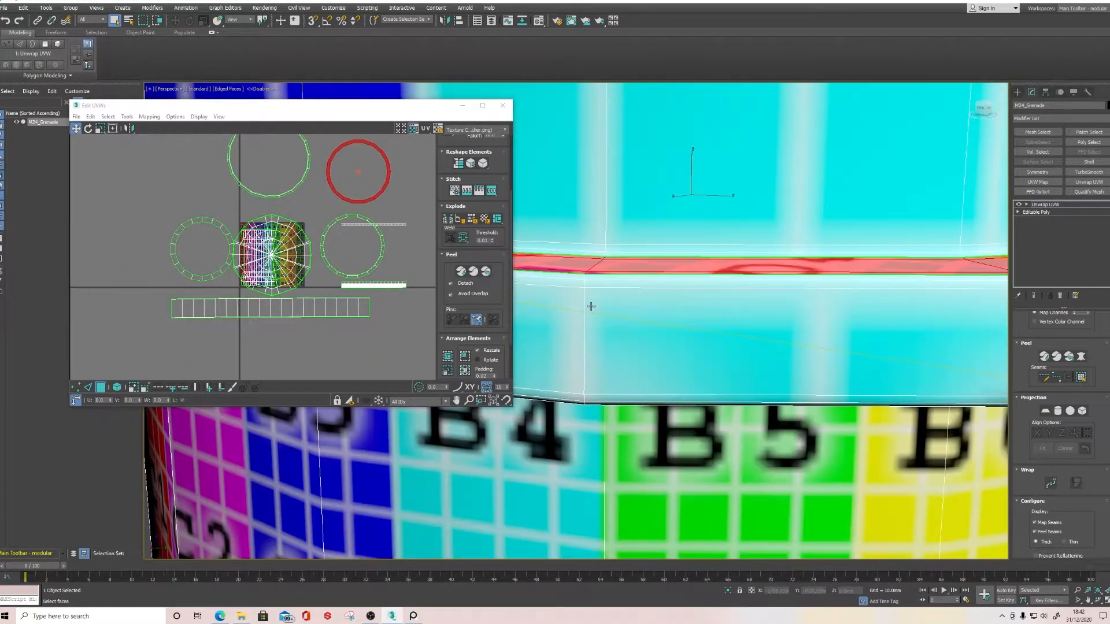
scroll(591, 306, up, 2)
scroll(590, 292, down, 4)
scroll(577, 278, up, 4)
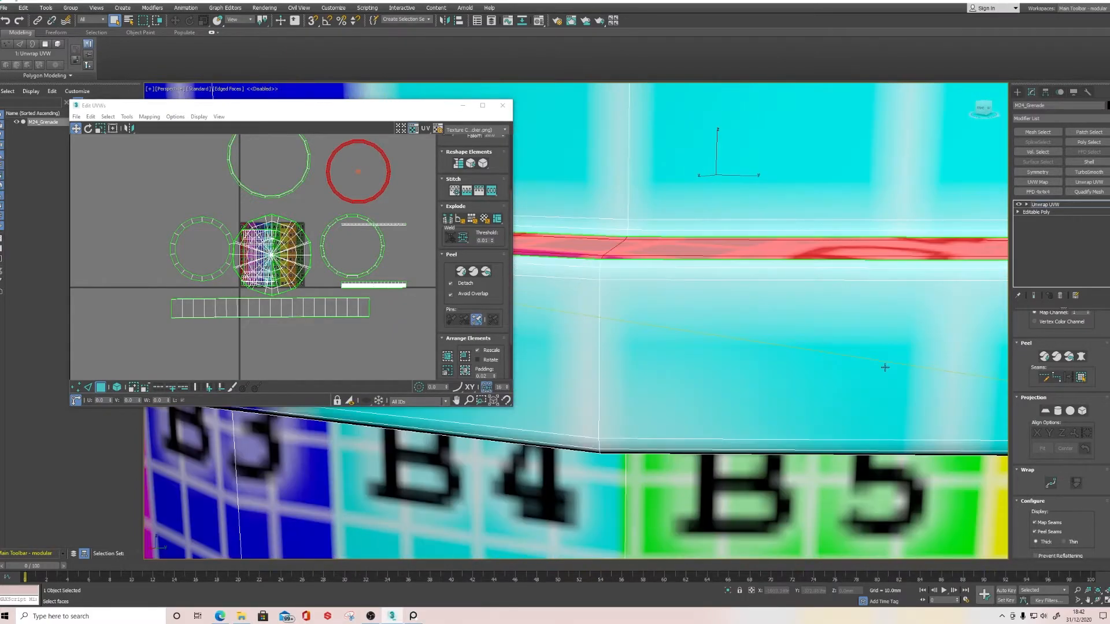
scroll(867, 360, down, 5)
middle_drag(821, 367, 643, 322)
scroll(735, 263, up, 4)
middle_drag(728, 245, 712, 328)
scroll(712, 322, down, 1)
scroll(680, 348, up, 4)
alt+middle_drag(727, 383, 650, 354)
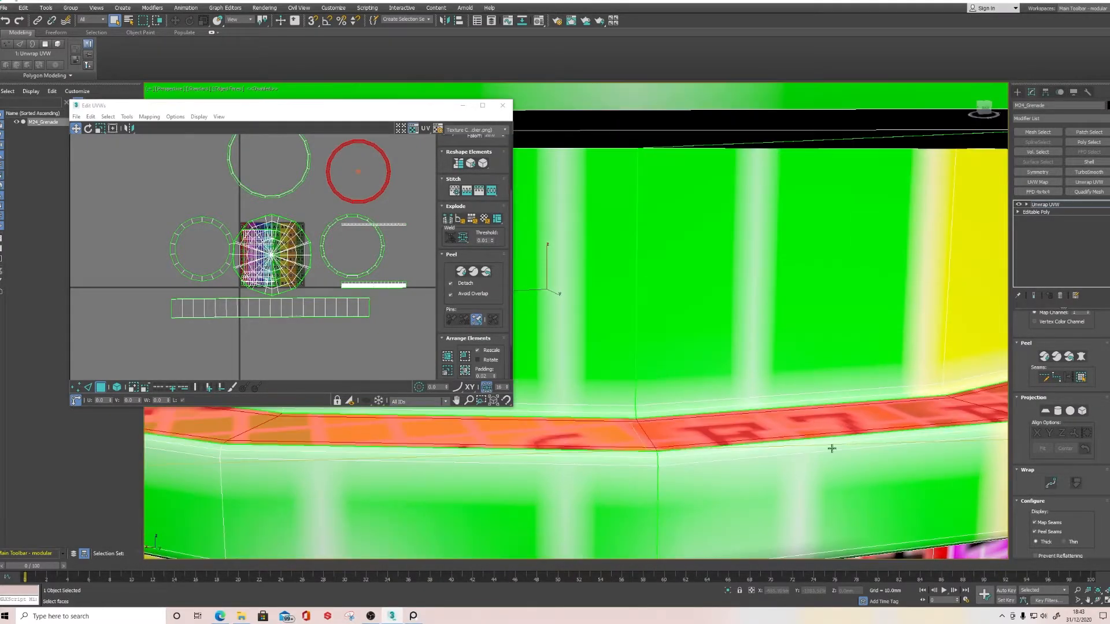
click(1057, 378)
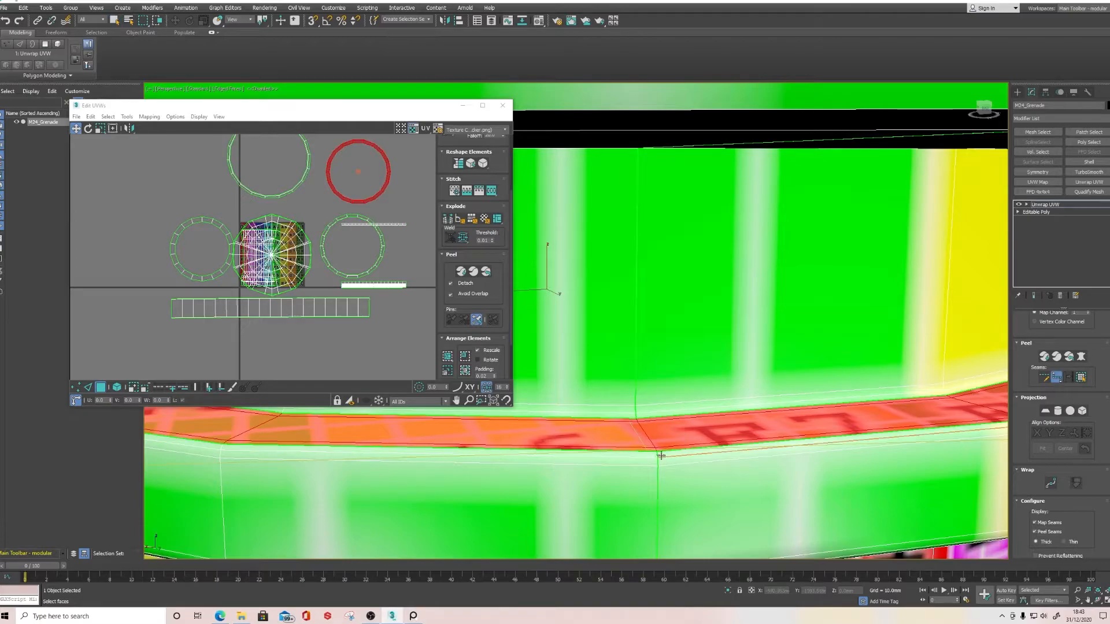
alt+middle_drag(669, 488, 672, 472)
click(745, 258)
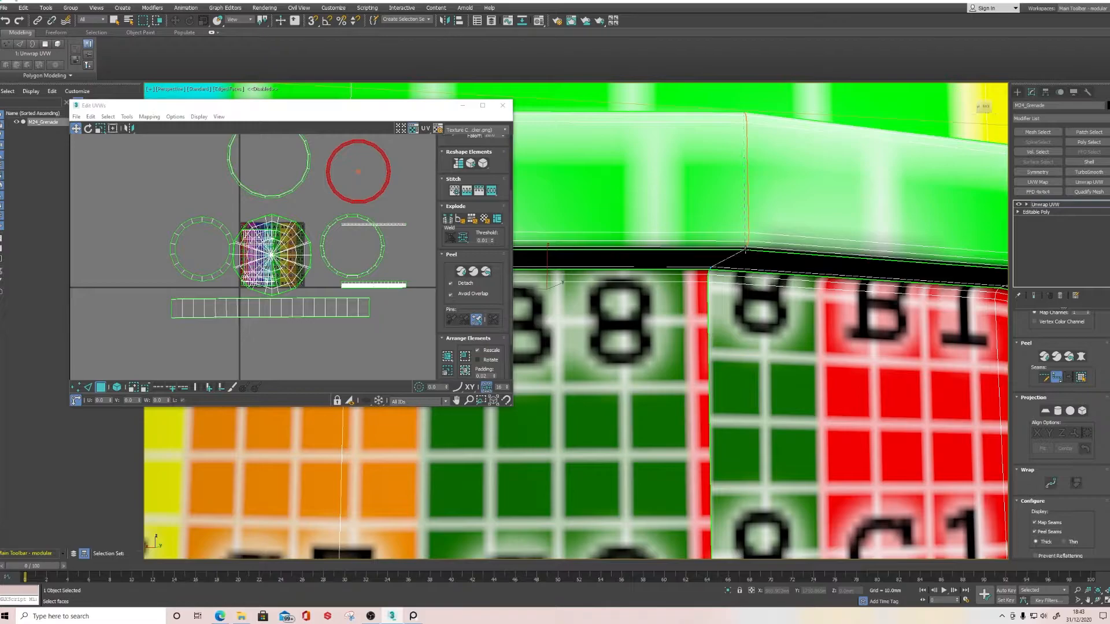
click(1055, 378)
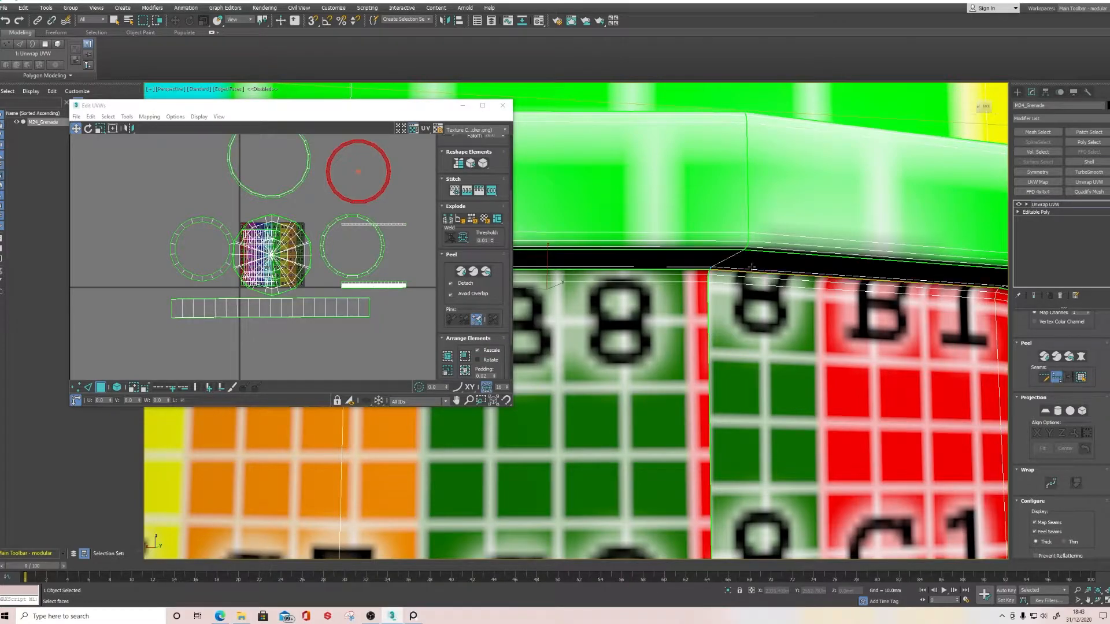
click(1055, 380)
Select the lip's whole outer band, including the thin bevel strips along its lower and upper edges.
scroll(721, 244, up, 2)
click(760, 250)
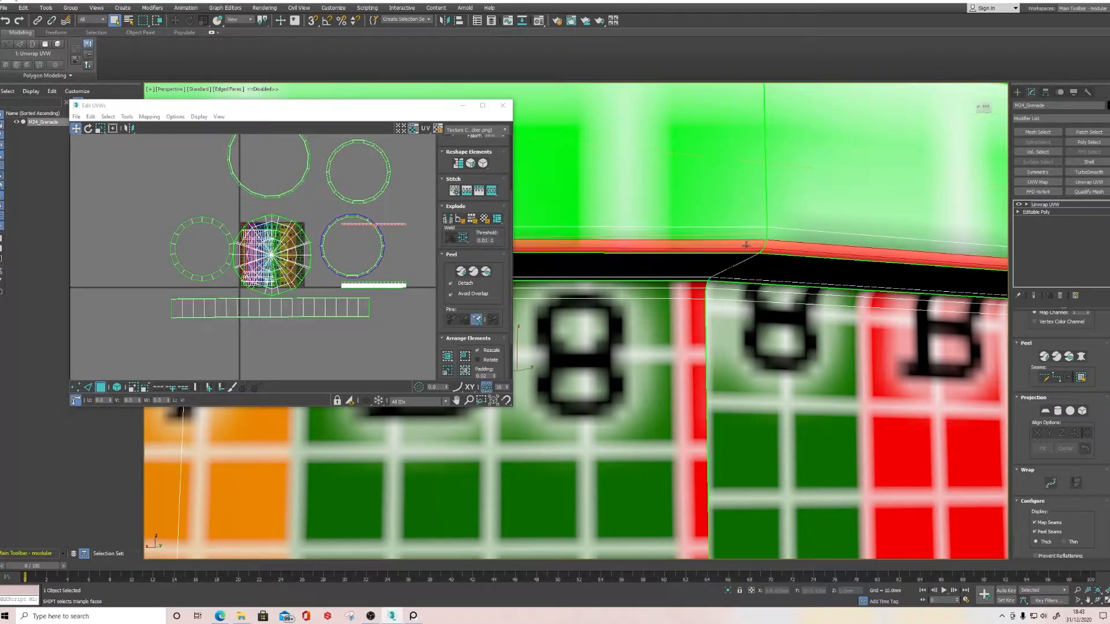
ctrl+click(775, 235)
shift+click(746, 235)
ctrl+click(774, 212)
shift+click(737, 200)
scroll(739, 201, down, 2)
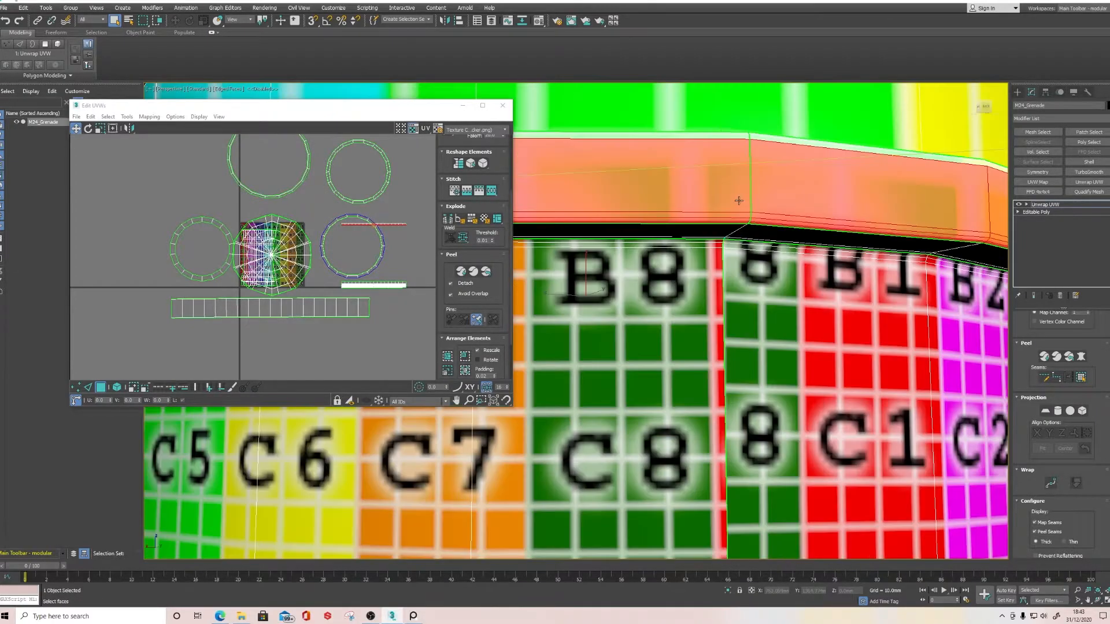
alt+middle_drag(739, 201, 721, 297)
ctrl+click(712, 419)
shift+click(700, 419)
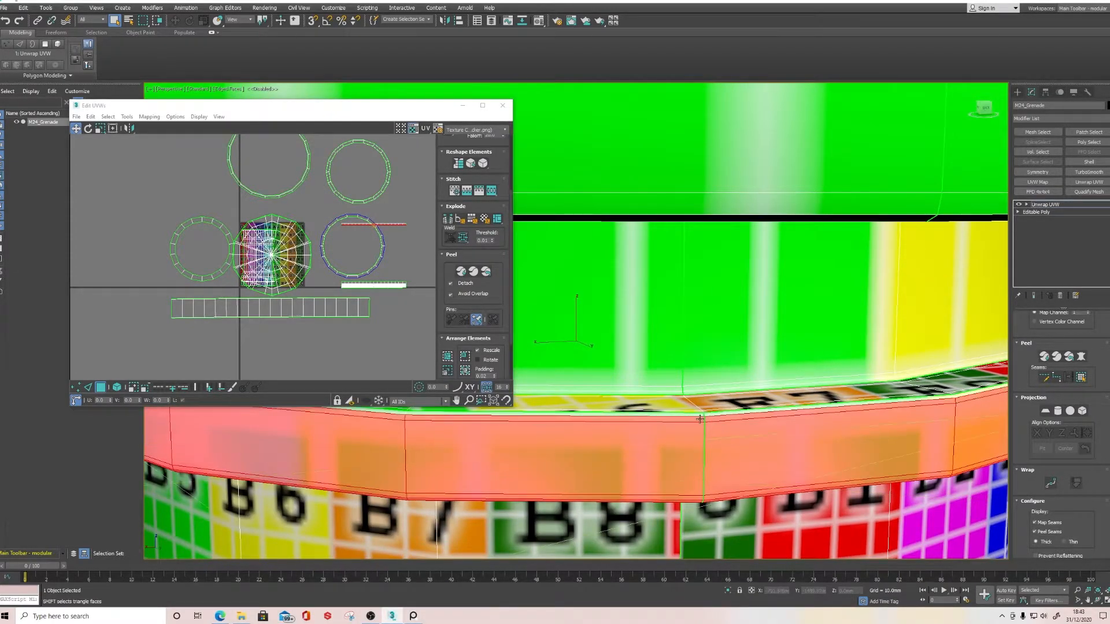
scroll(701, 419, up, 3)
ctrl+click(718, 409)
shift+click(702, 410)
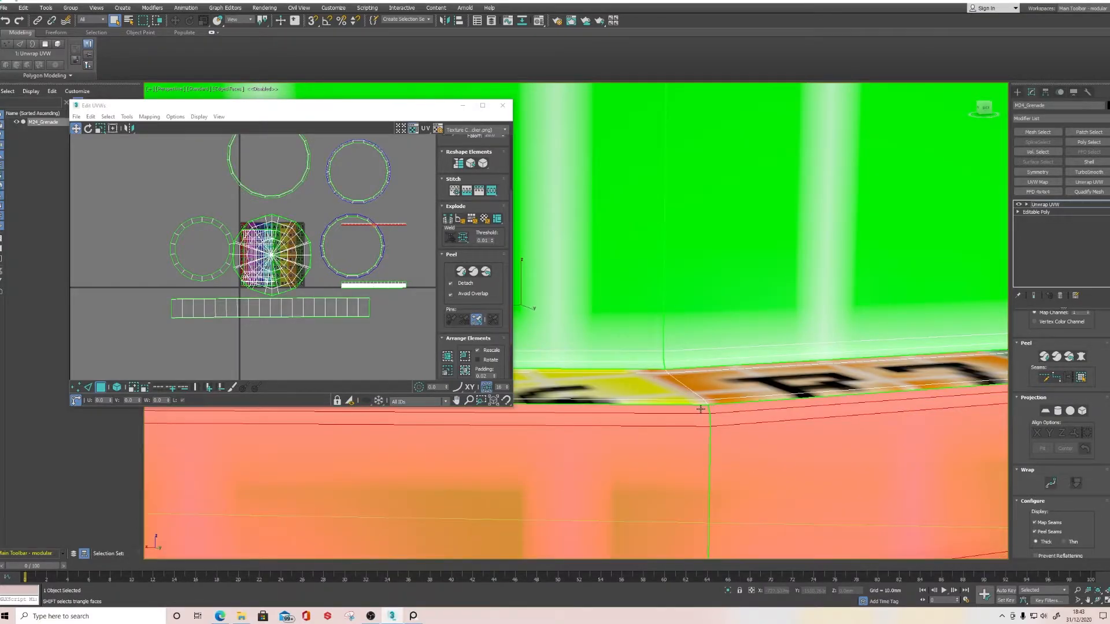
Start a Pelt Map on the lip's band, set the simulation samples to 7 and relax the shell.
click(1082, 360)
click(543, 256)
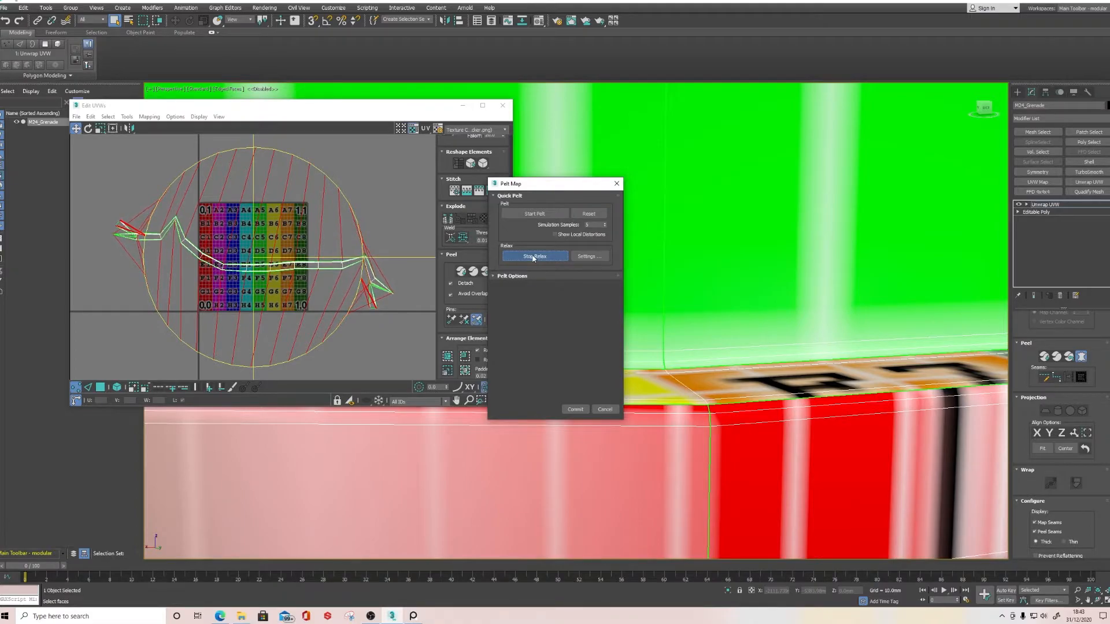
click(605, 224)
click(605, 224)
click(538, 256)
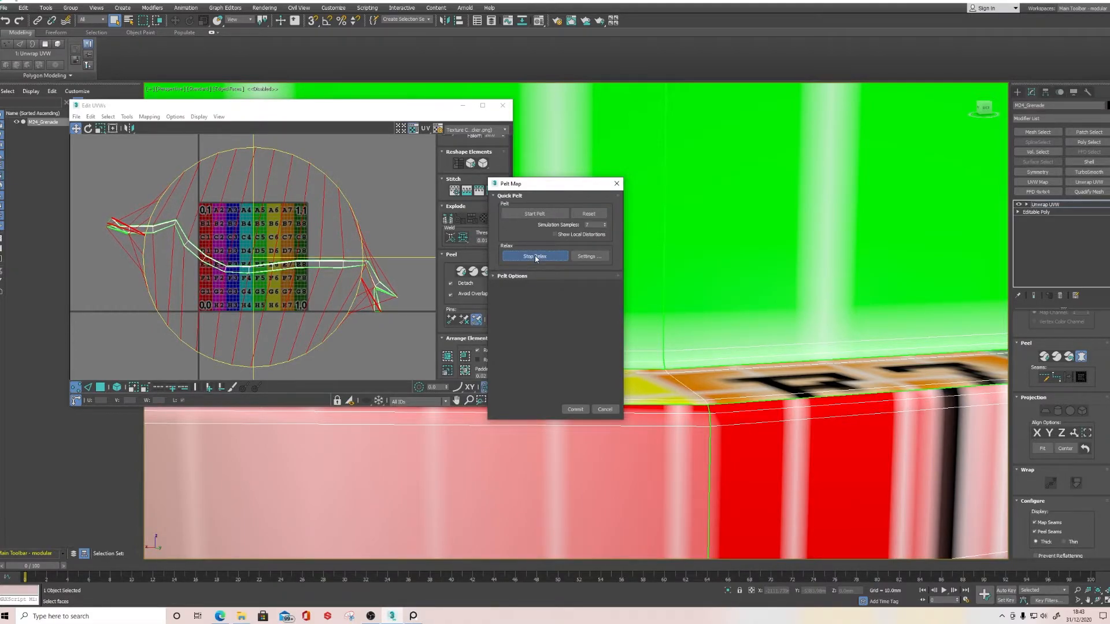
Increase the pelt's pull strength, pelt and relax the lip's shell again, and commit the result.
click(495, 277)
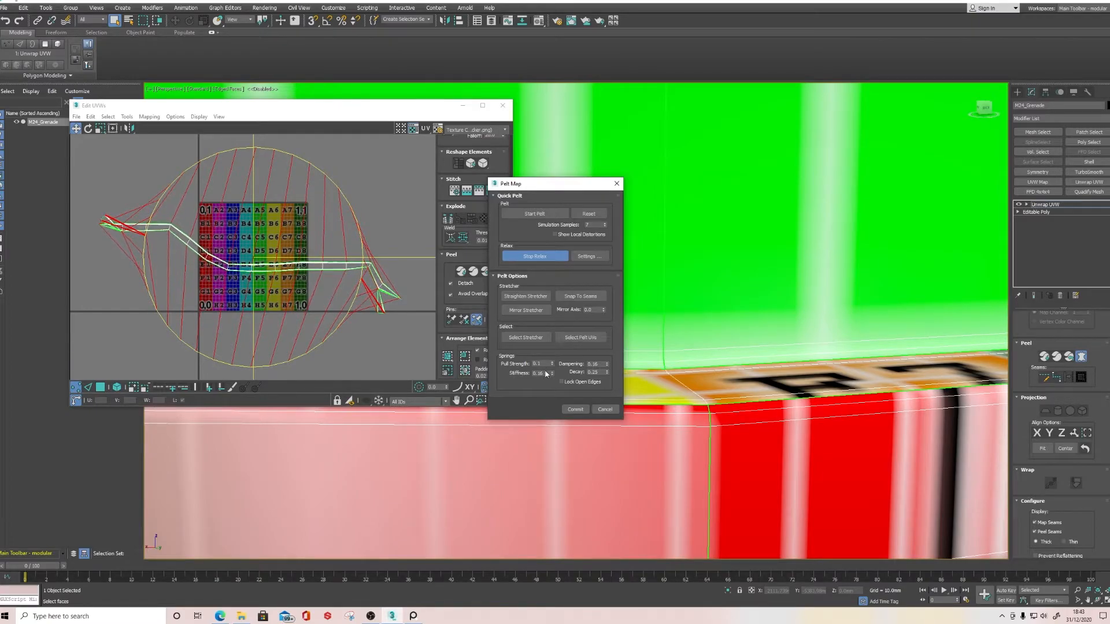
drag(551, 364, 555, 352)
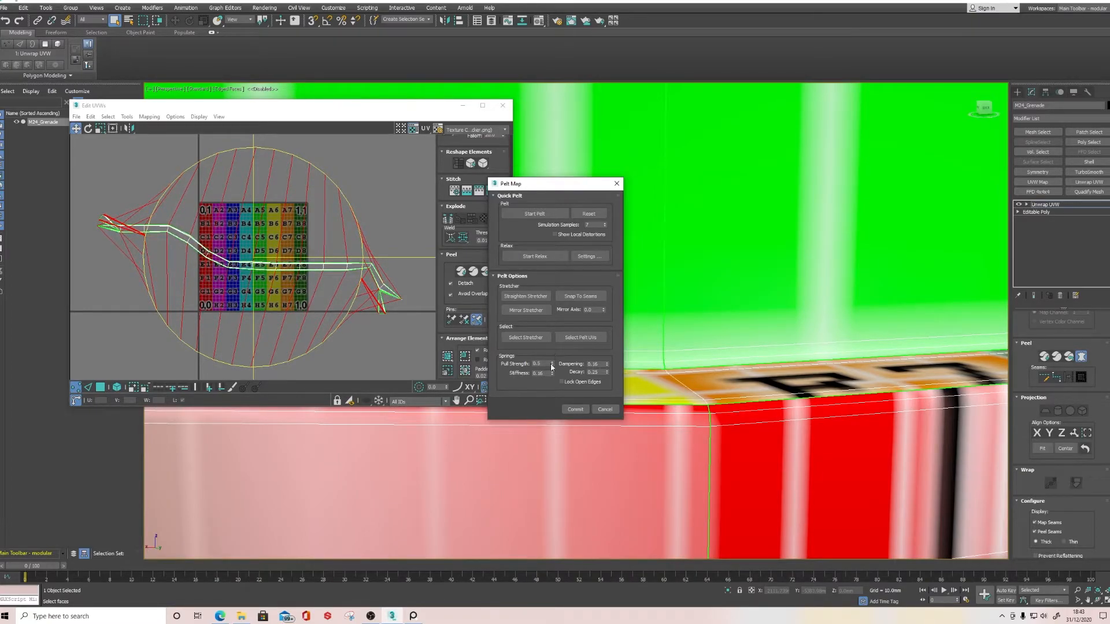
click(531, 218)
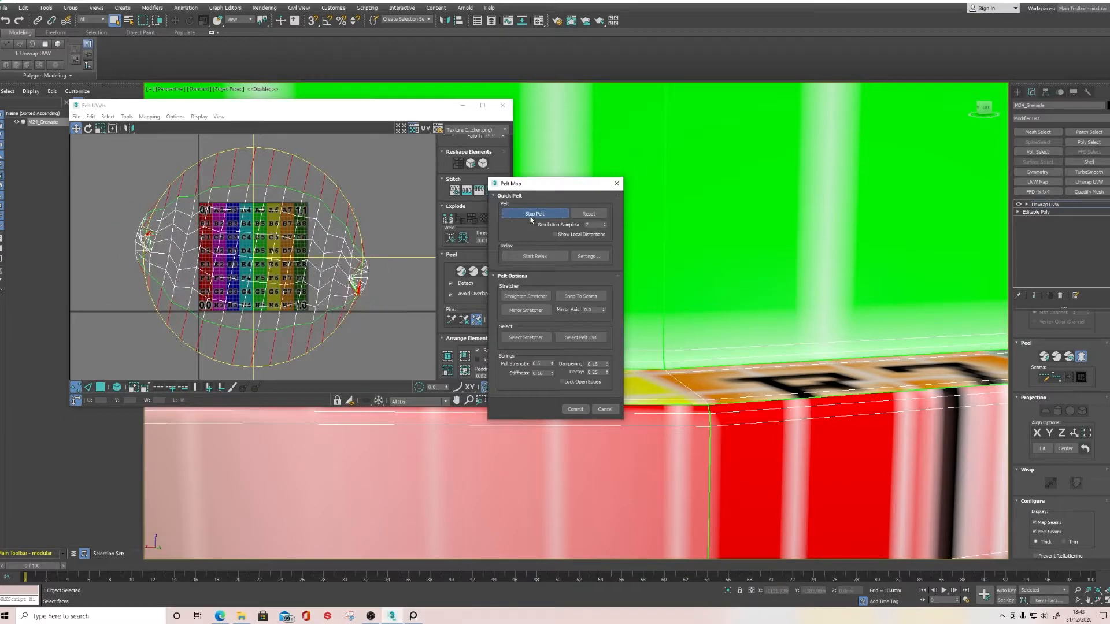
click(552, 255)
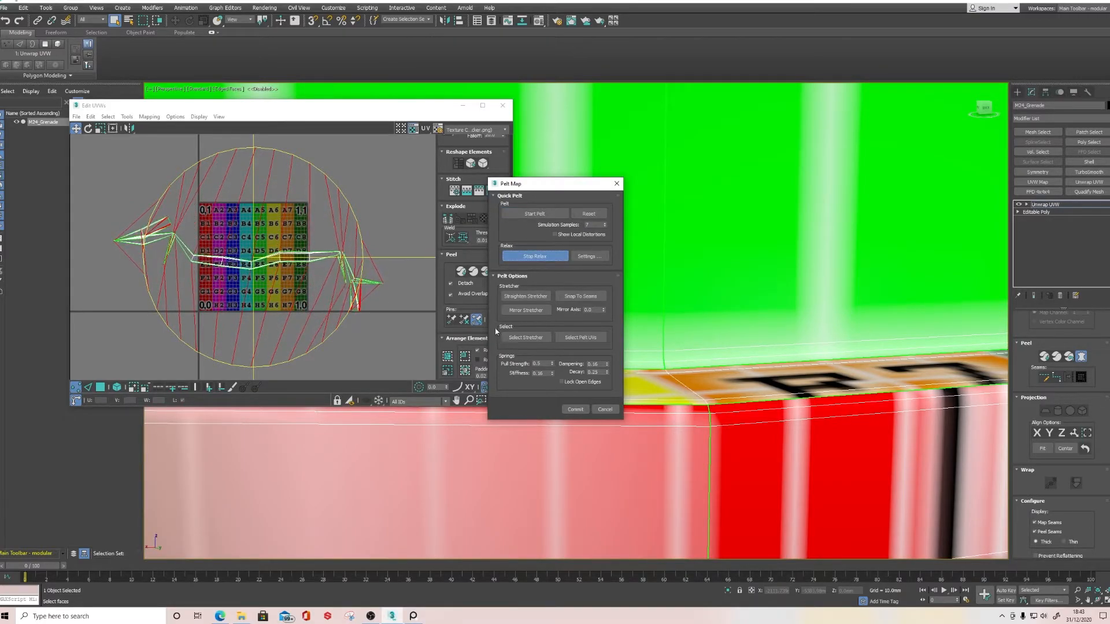
click(575, 410)
Straighten the lip's shell, move it below the outer wall's strip shell and check the texture on the lip.
click(458, 168)
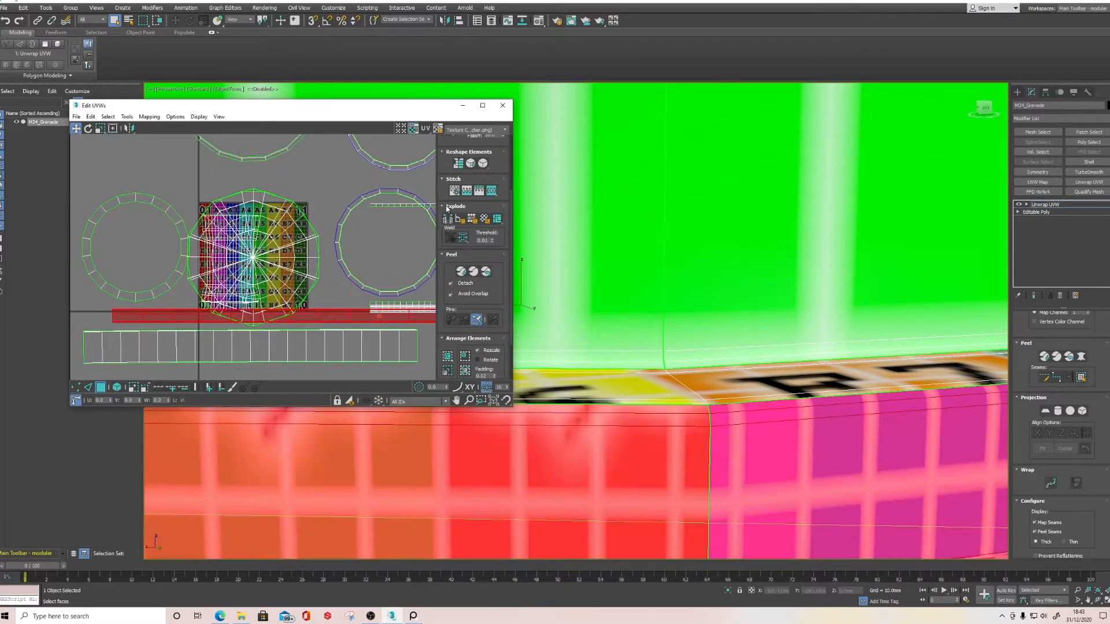
scroll(321, 313, down, 2)
drag(321, 313, 237, 349)
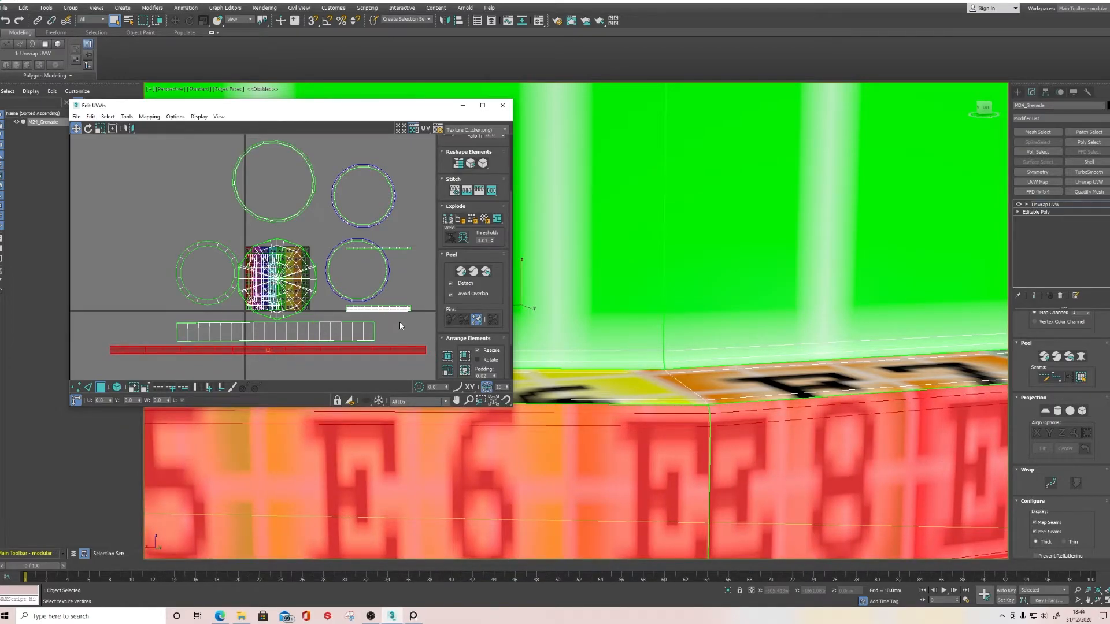
scroll(715, 419, down, 8)
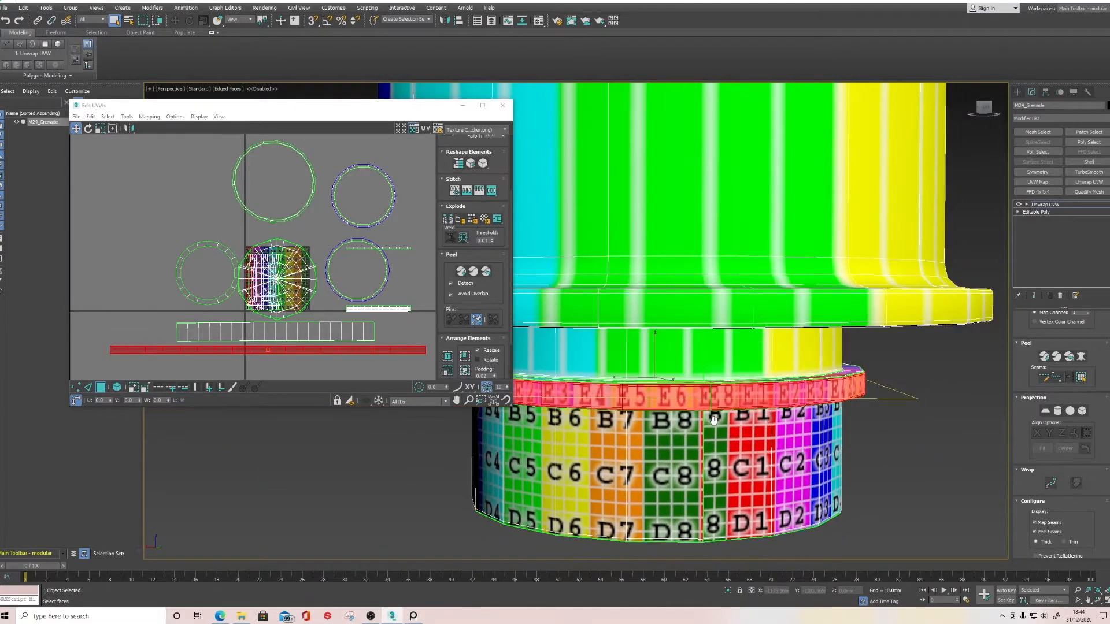
click(318, 353)
scroll(327, 346, up, 4)
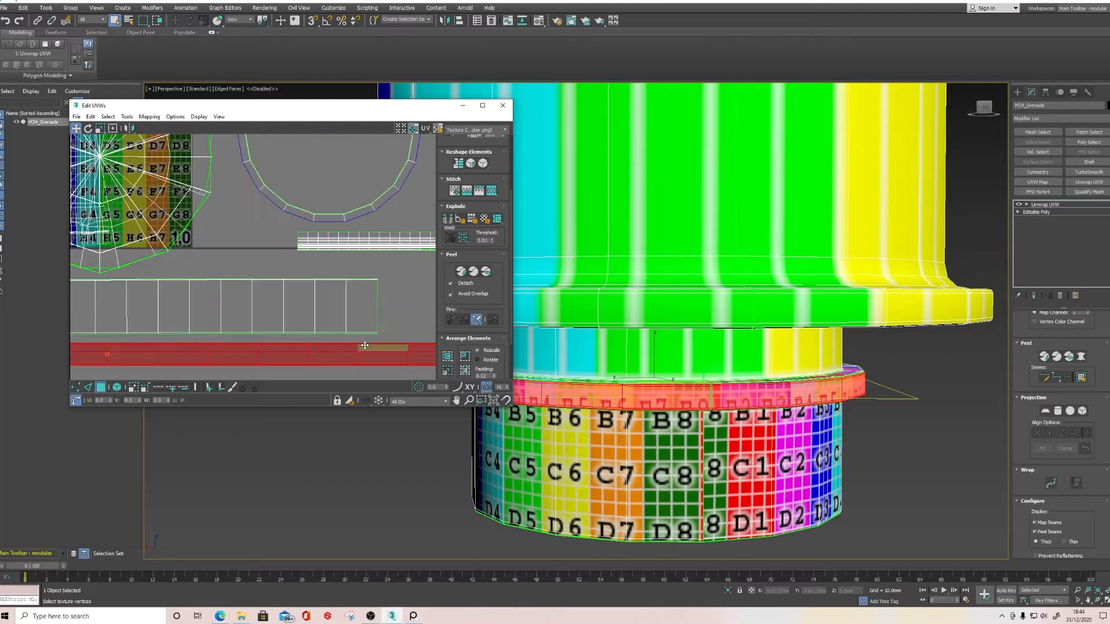
scroll(334, 343, down, 3)
scroll(701, 335, up, 5)
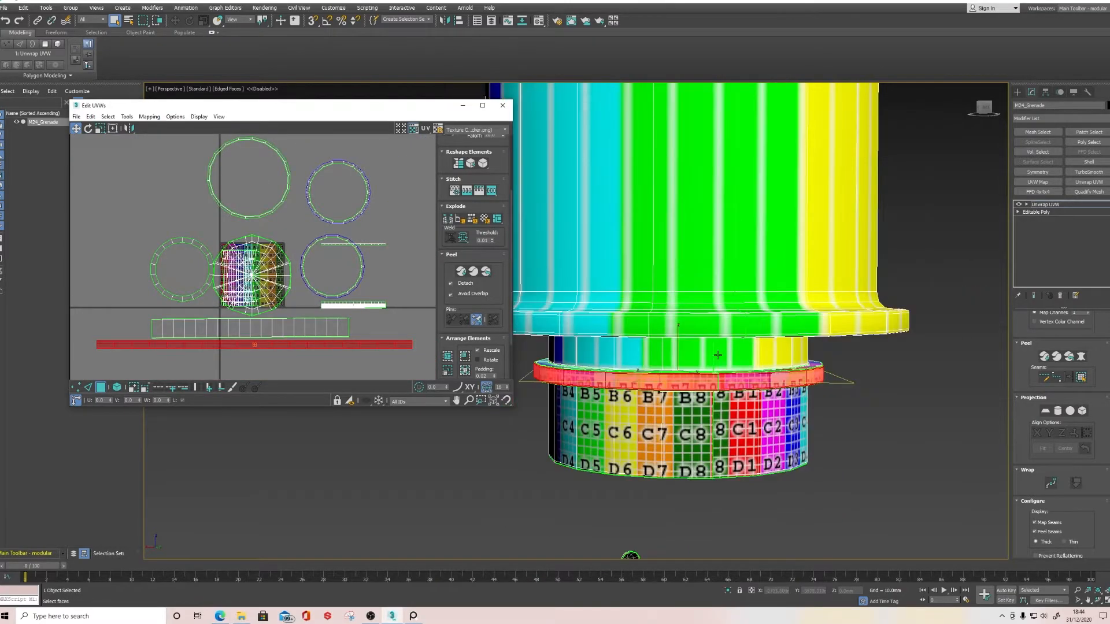
Select the full band of neck faces directly above the protruding lip.
mouse_move(701, 335)
alt+middle_down()
mouse_move(709, 294)
mouse_move(707, 325)
alt+middle_up()
click(709, 329)
shift+click(630, 333)
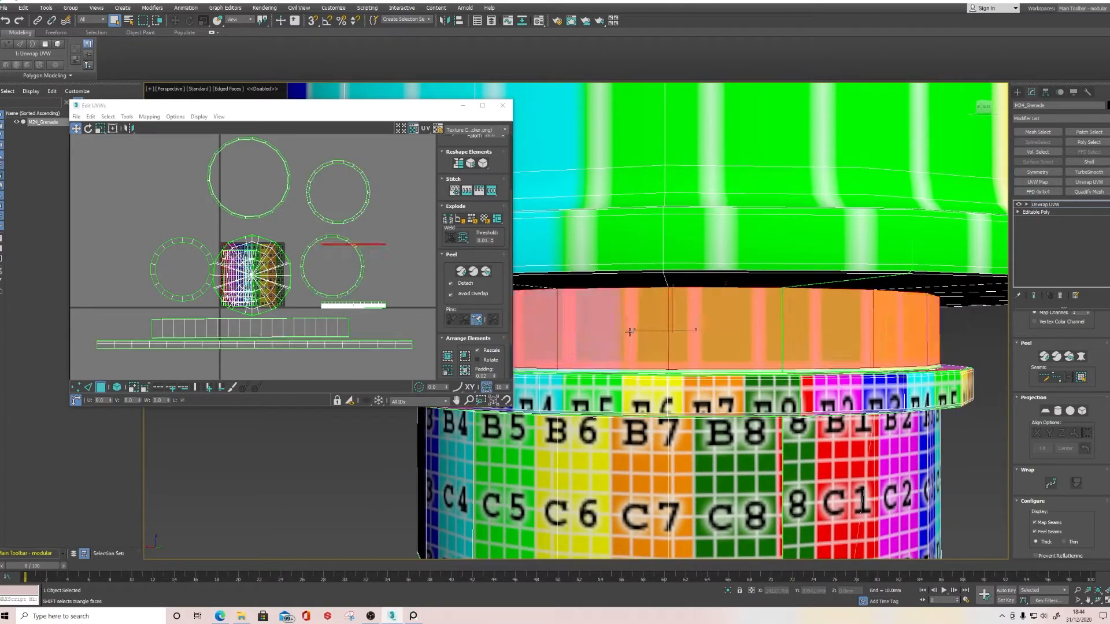
Try moving the neck band's strip away from its current place in the UV layout, and undo the move.
scroll(375, 247, up, 3)
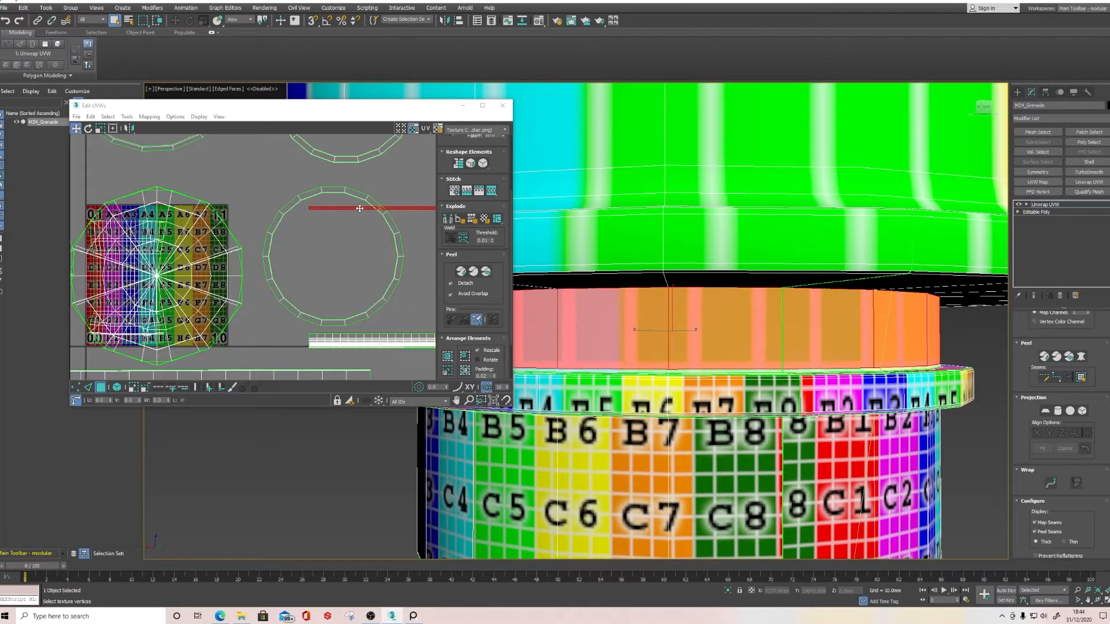
drag(359, 208, 335, 262)
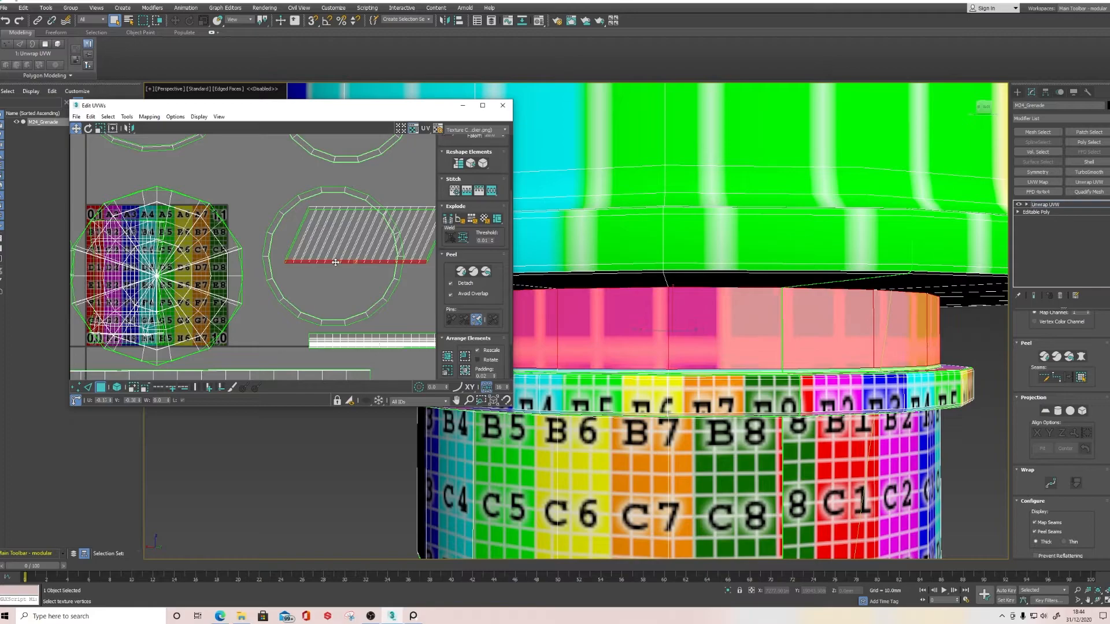
key(ctrl+z)
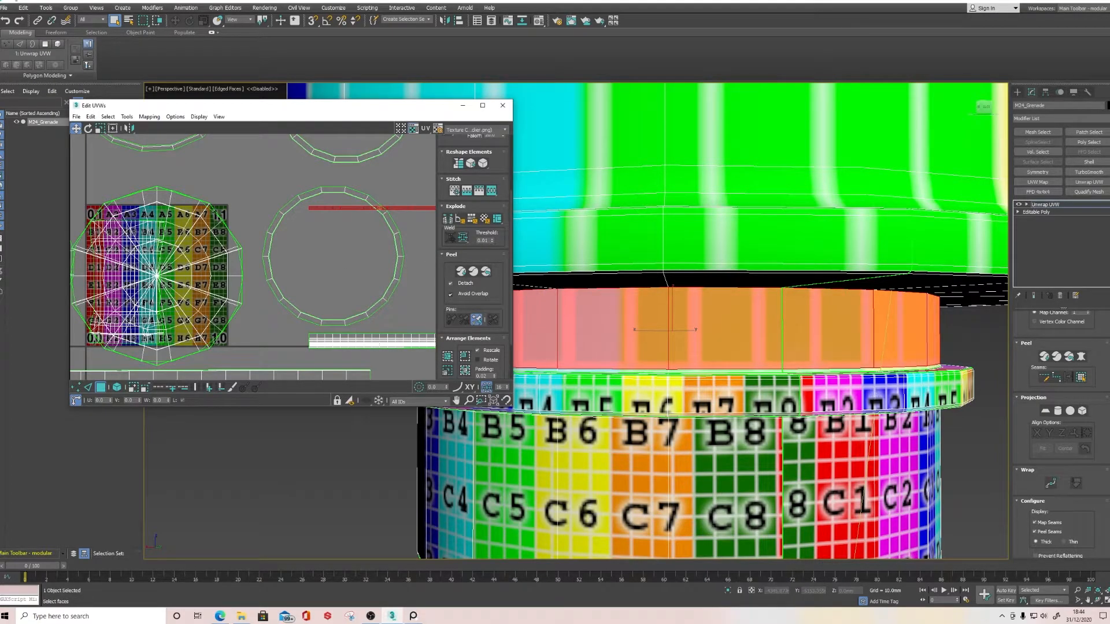
Edit the seam on the neck band's vertical edge in line with the collar's seam, and return to the face selection.
click(1045, 381)
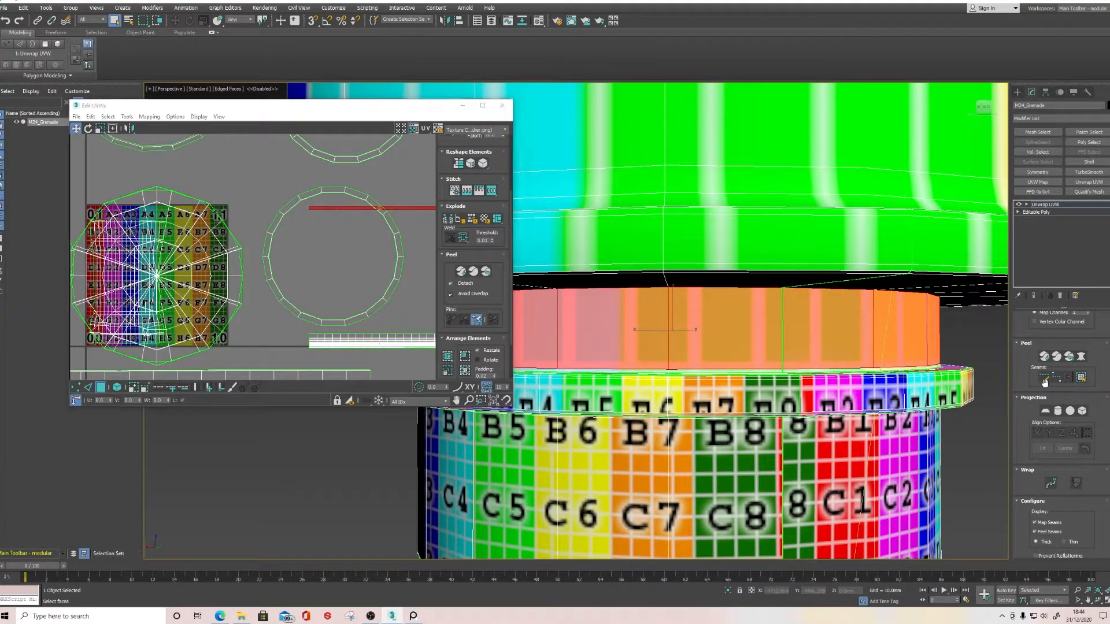
click(784, 317)
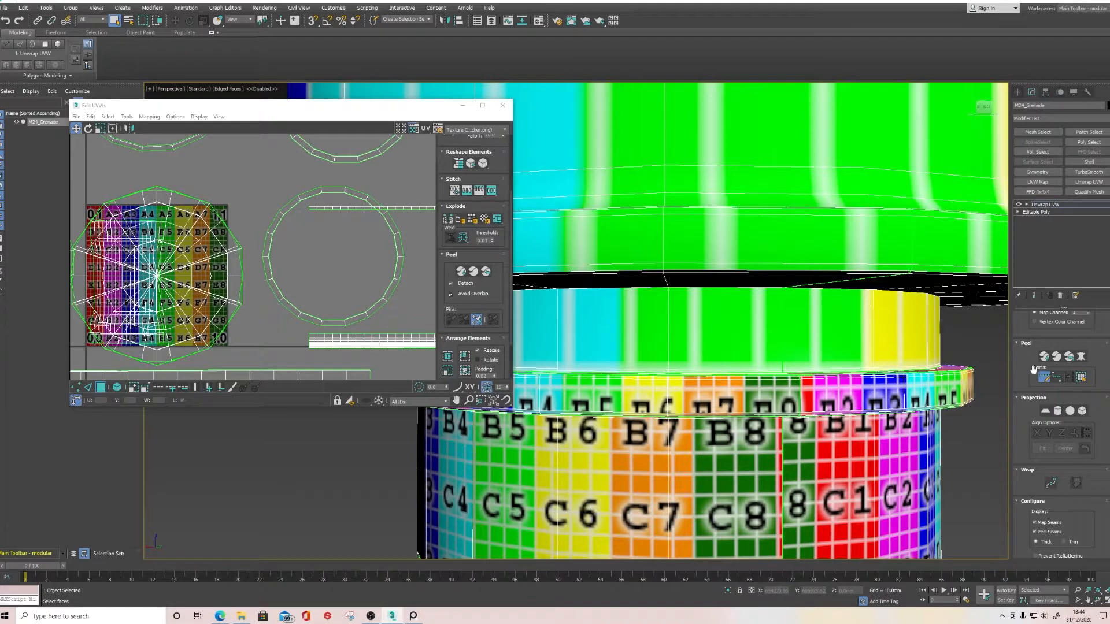
click(815, 341)
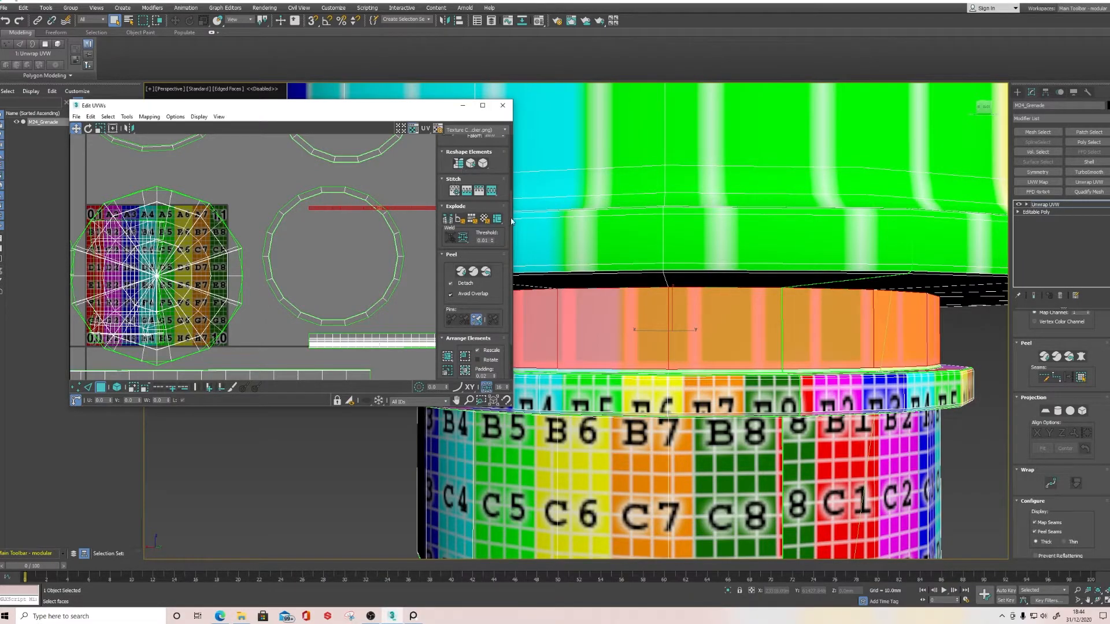
Try unwrapping the selected neck band with Pelt Map and relax, and move its ring-shaped shell below the other shells.
click(1079, 359)
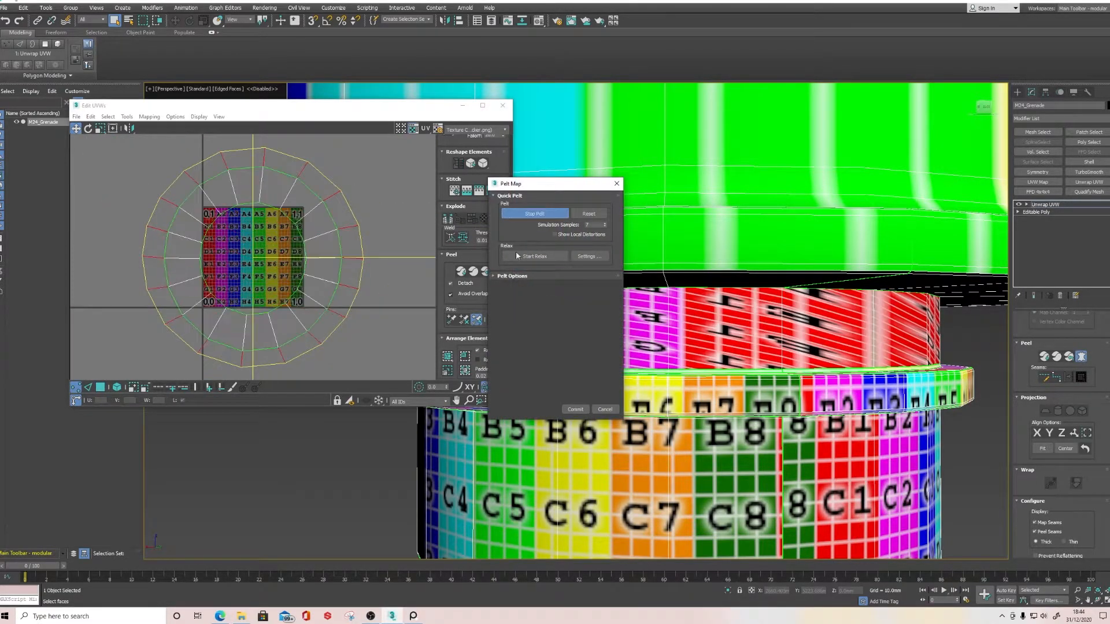
click(523, 257)
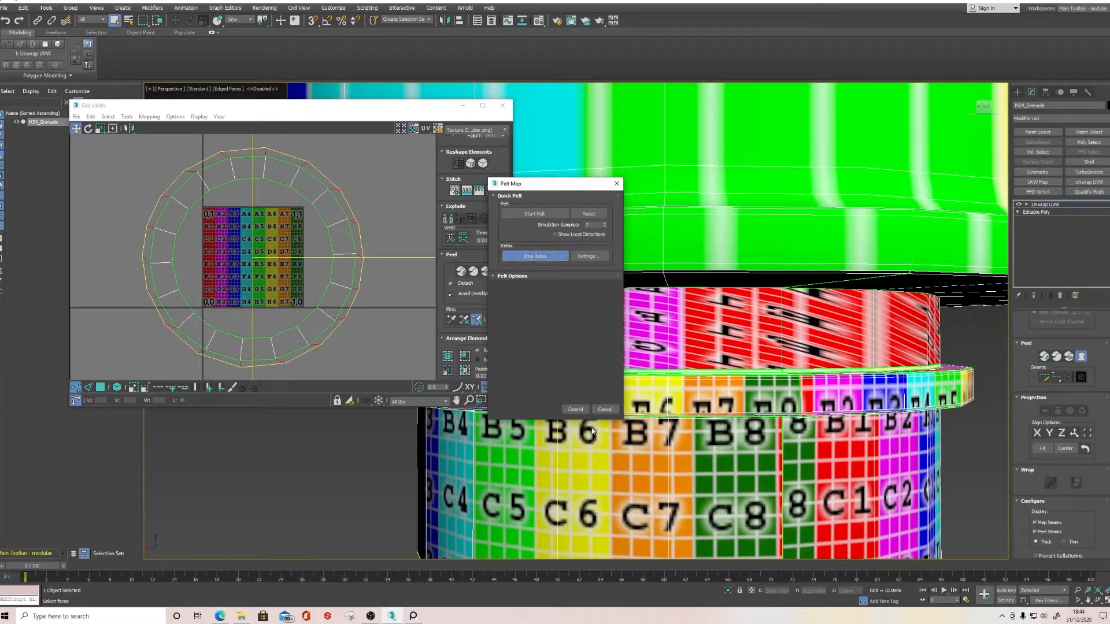
click(575, 409)
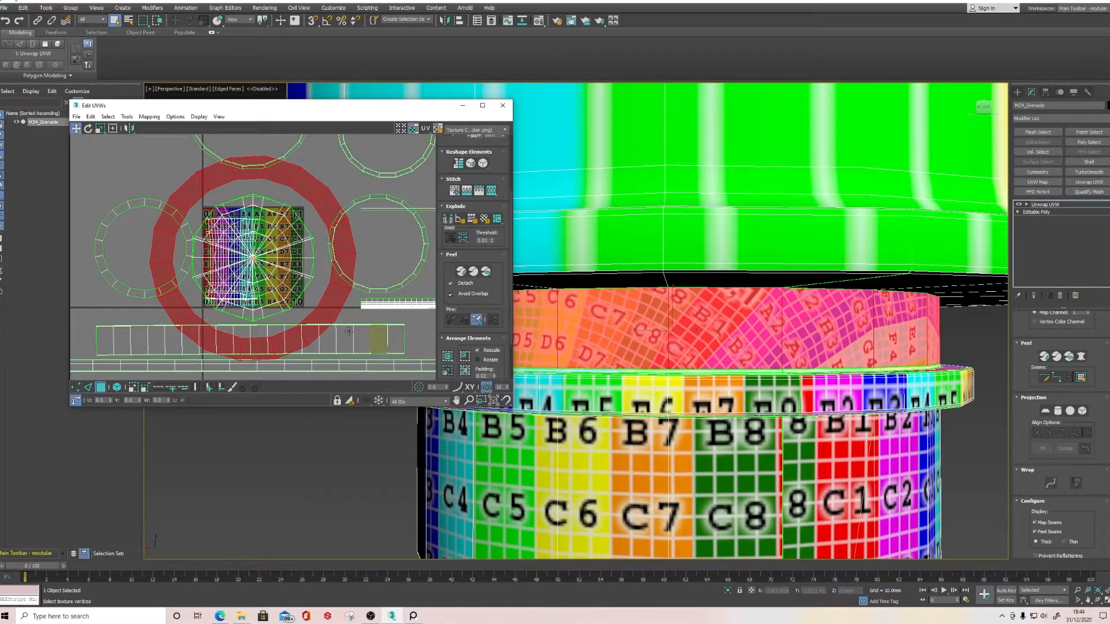
scroll(318, 289, down, 6)
scroll(318, 289, up, 5)
scroll(227, 190, down, 2)
drag(224, 204, 275, 318)
Add a seam on the neck band's vertical edge above the collar's seam so the closed ring is split.
click(1044, 377)
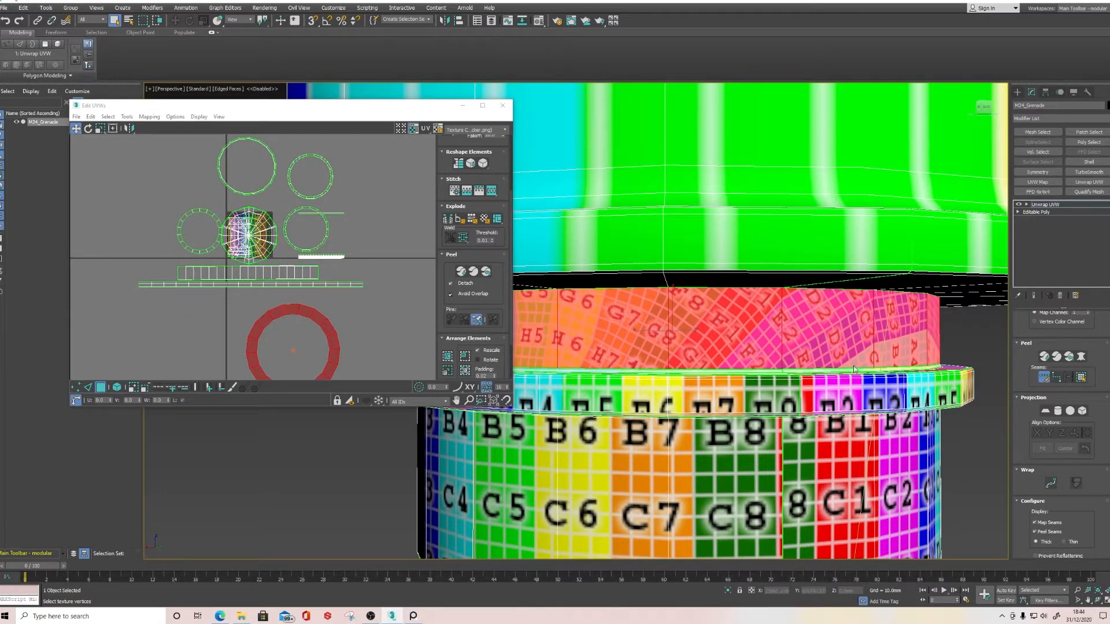
click(782, 322)
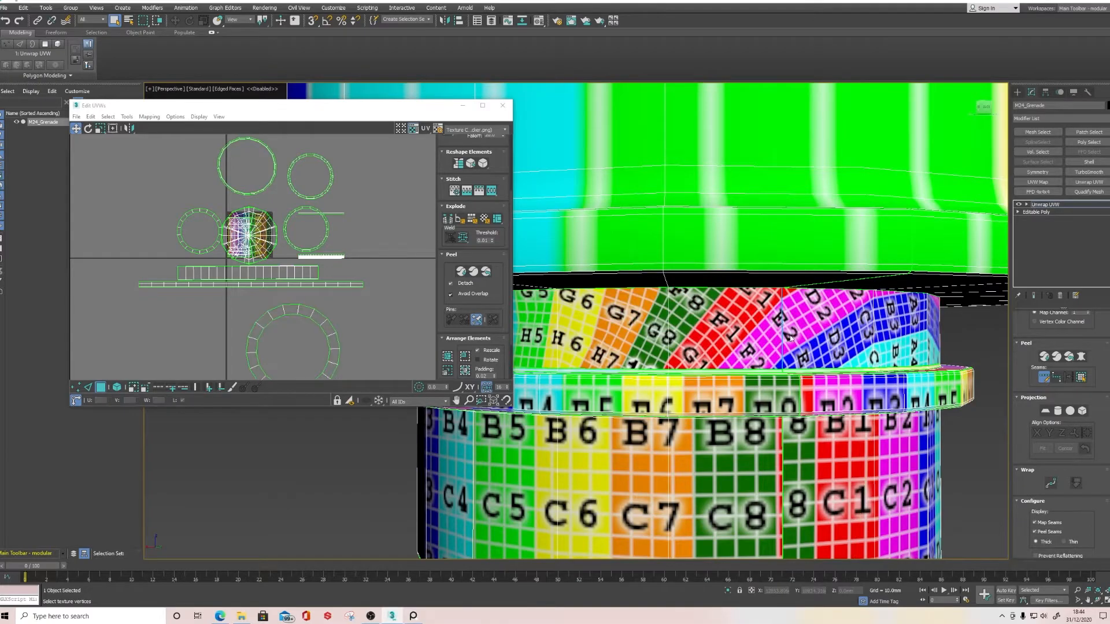
mouse_move(1075, 403)
mouse_down()
mouse_move(1068, 488)
mouse_move(1058, 416)
mouse_up()
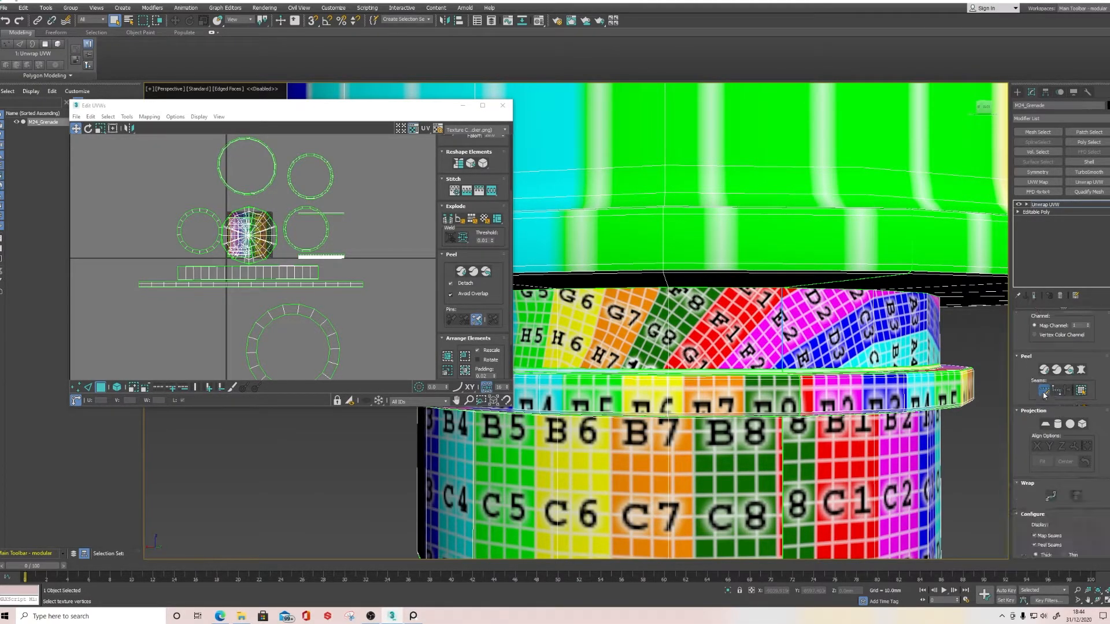
scroll(283, 309, down, 2)
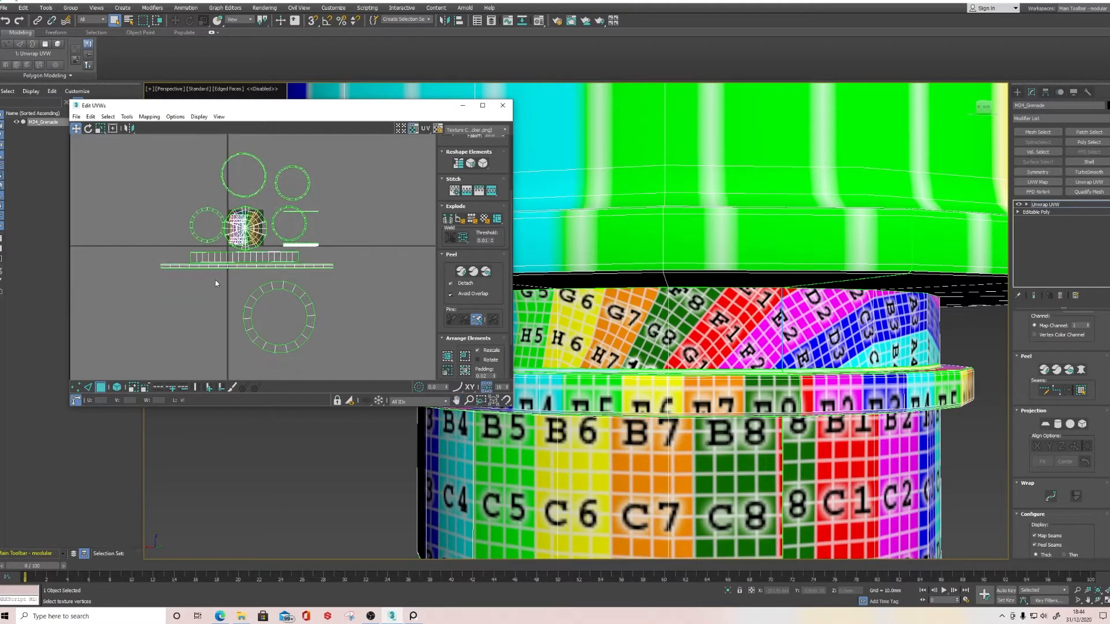
Unwrap the neck band again with Pelt Map and relax, and straighten the resulting shell.
drag(326, 349, 347, 376)
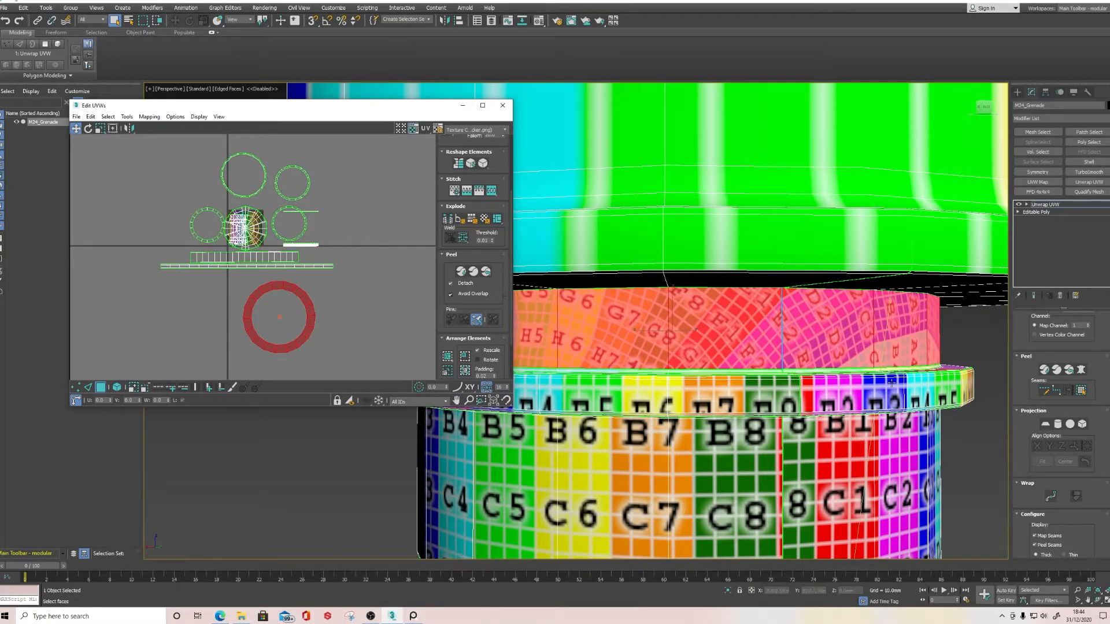
click(1082, 372)
click(533, 214)
click(522, 256)
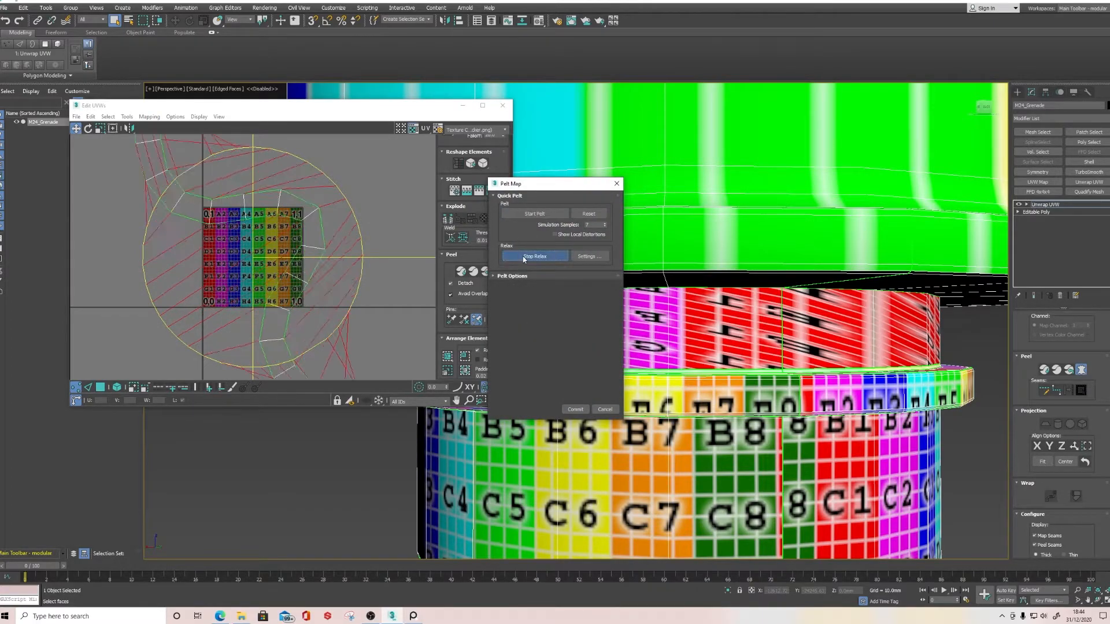
click(575, 409)
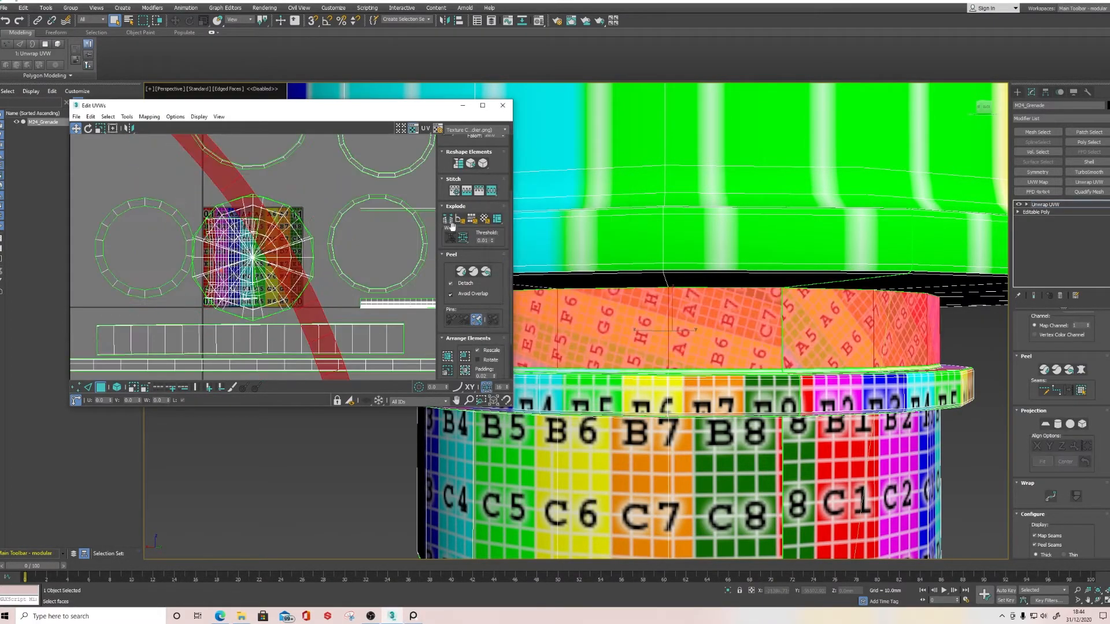
click(459, 165)
Rotate the neck band's straightened shell to horizontal and place it below the lip's strip in the UV layout.
scroll(283, 260, down, 5)
scroll(284, 260, up, 5)
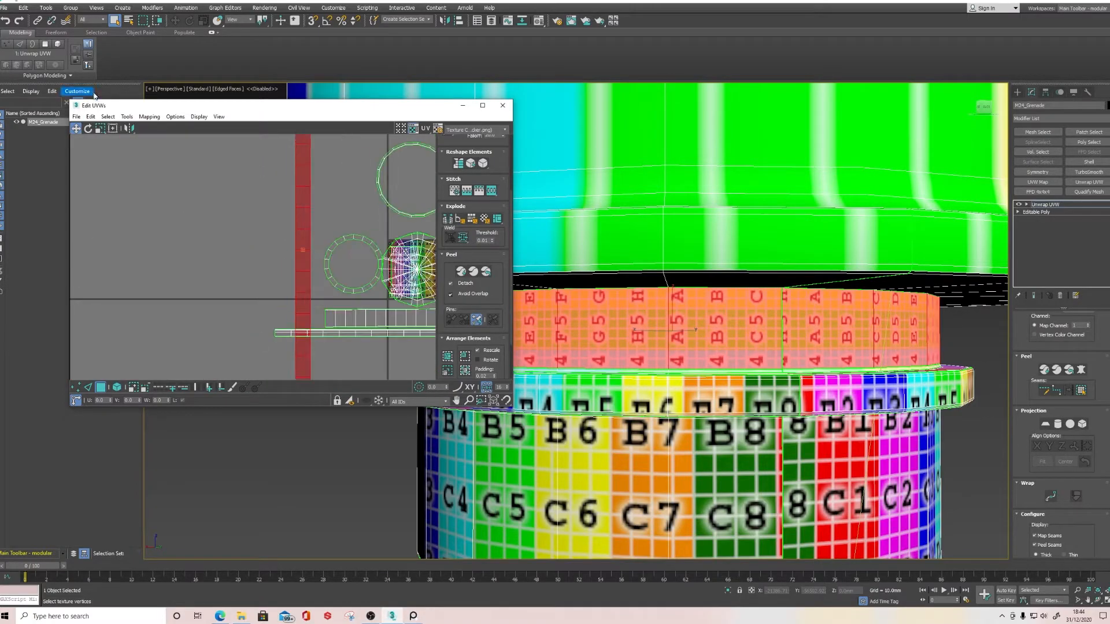
click(88, 128)
drag(302, 197, 381, 248)
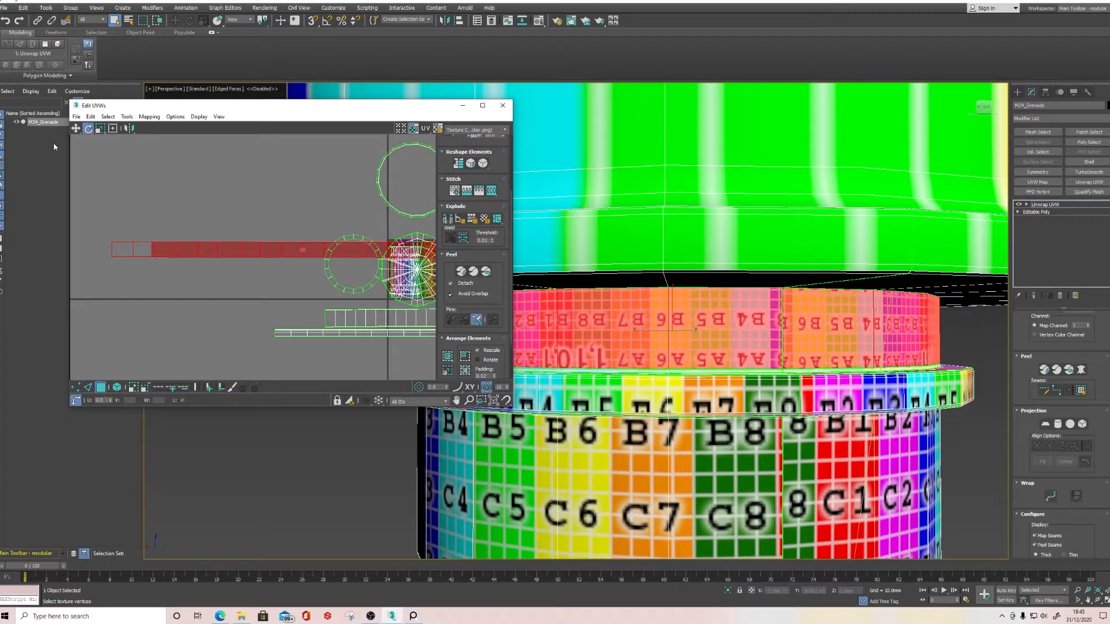
click(75, 129)
drag(223, 261, 223, 363)
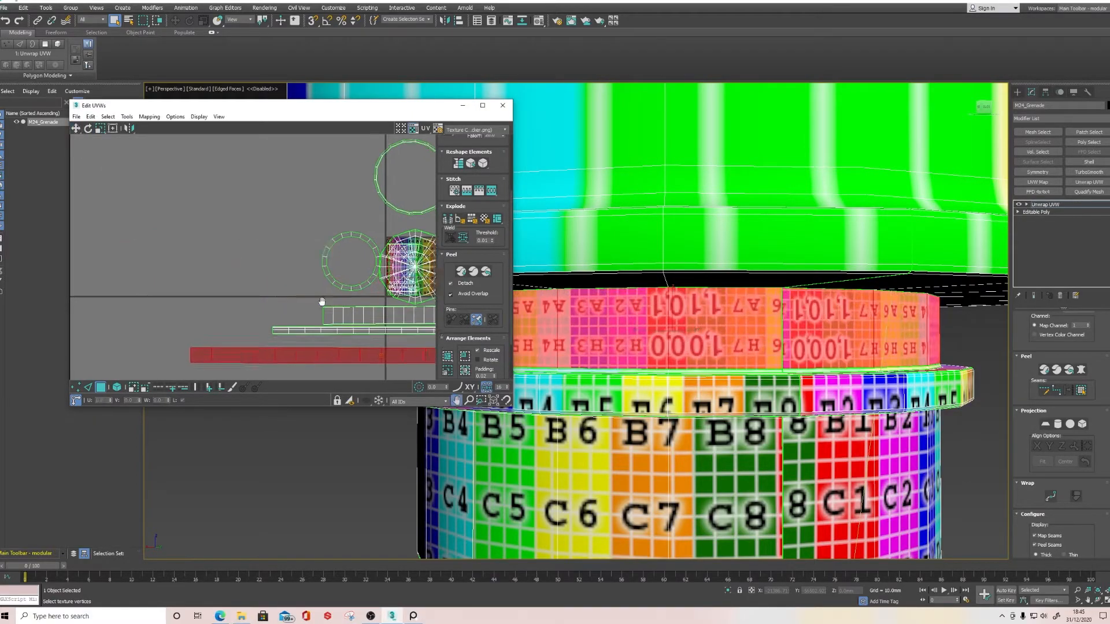
middle_drag(346, 347, 138, 324)
scroll(713, 308, down, 4)
Select the full ring of faces on the underside of the head's flange, including its narrow outer edge ring.
alt+middle_drag(711, 307, 717, 254)
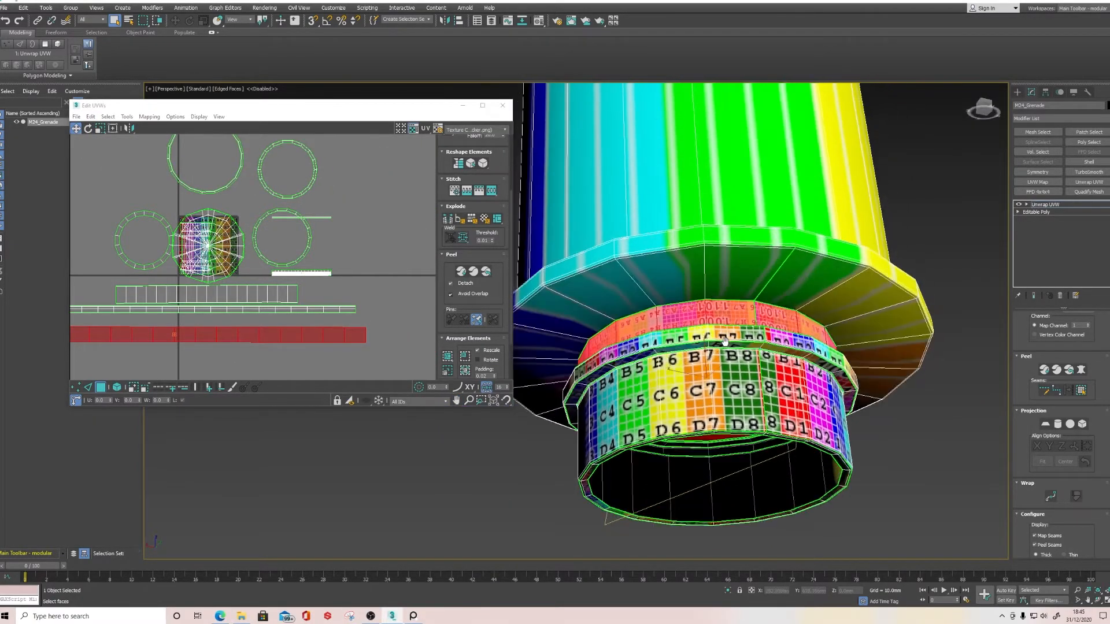
scroll(717, 253, up, 4)
click(744, 234)
shift+click(676, 235)
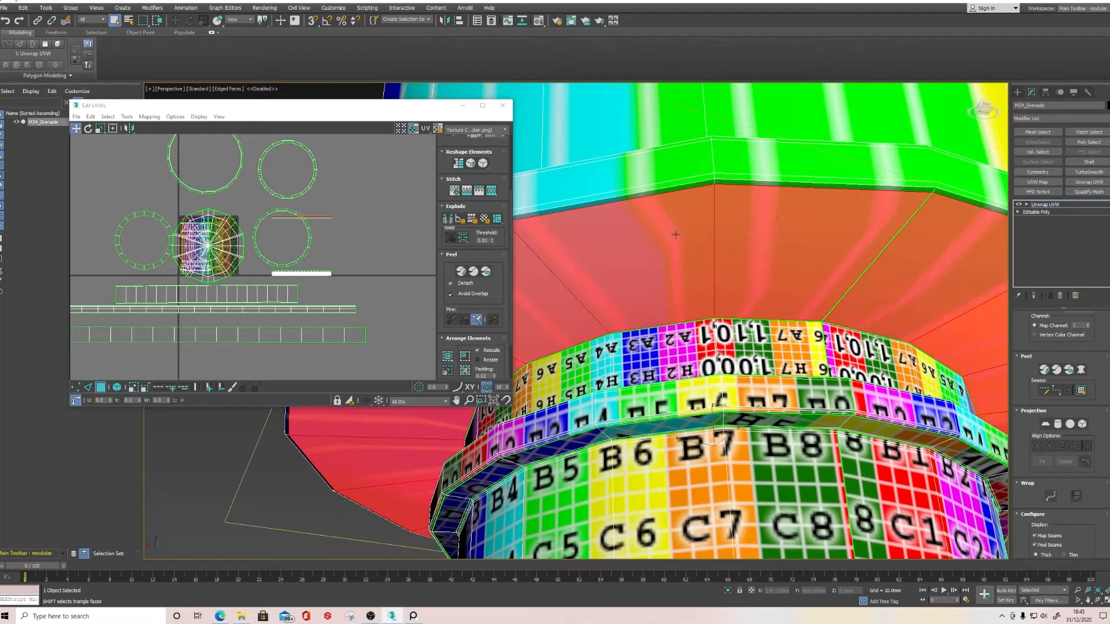
ctrl+click(719, 184)
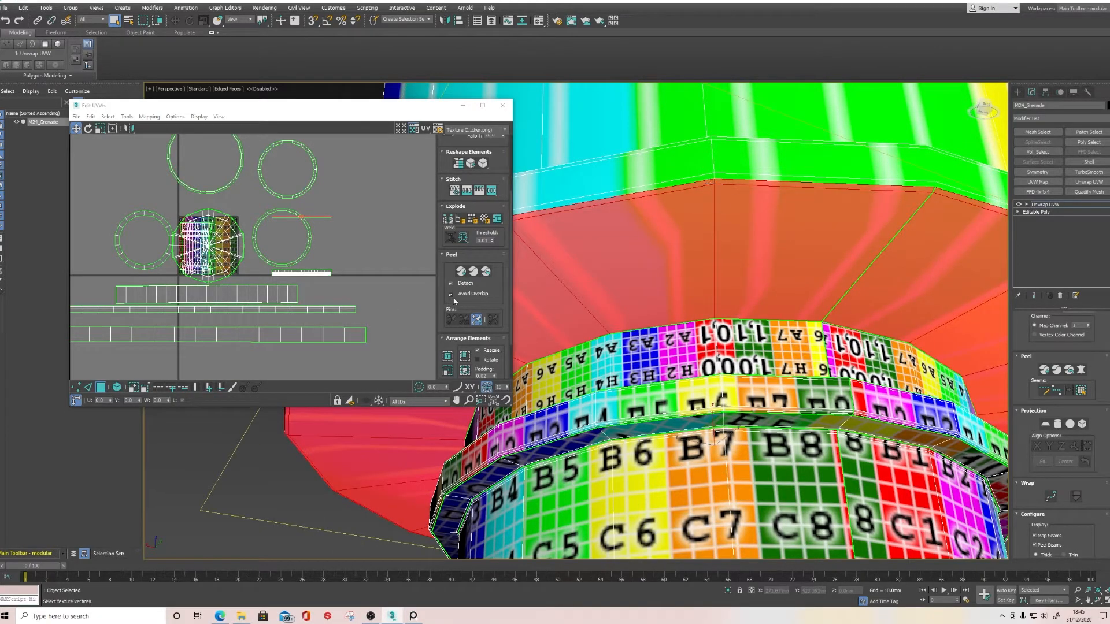
Unwrap the flange's underside with Flatten Mapping and move its ring shell to the empty area away from the other shells.
click(150, 117)
click(165, 125)
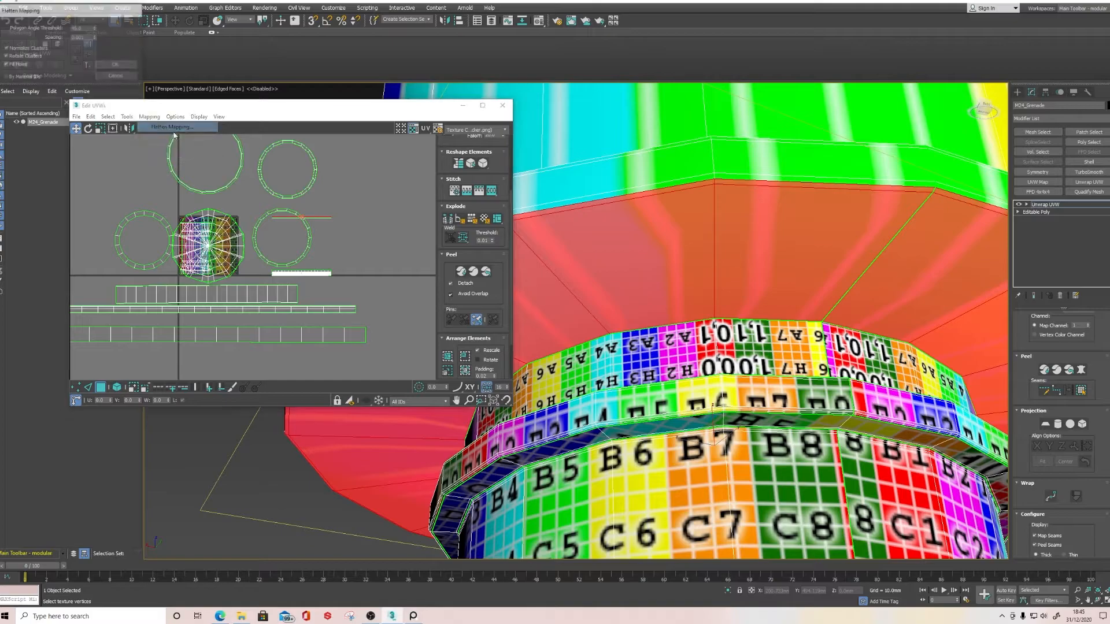
click(121, 65)
scroll(310, 279, down, 3)
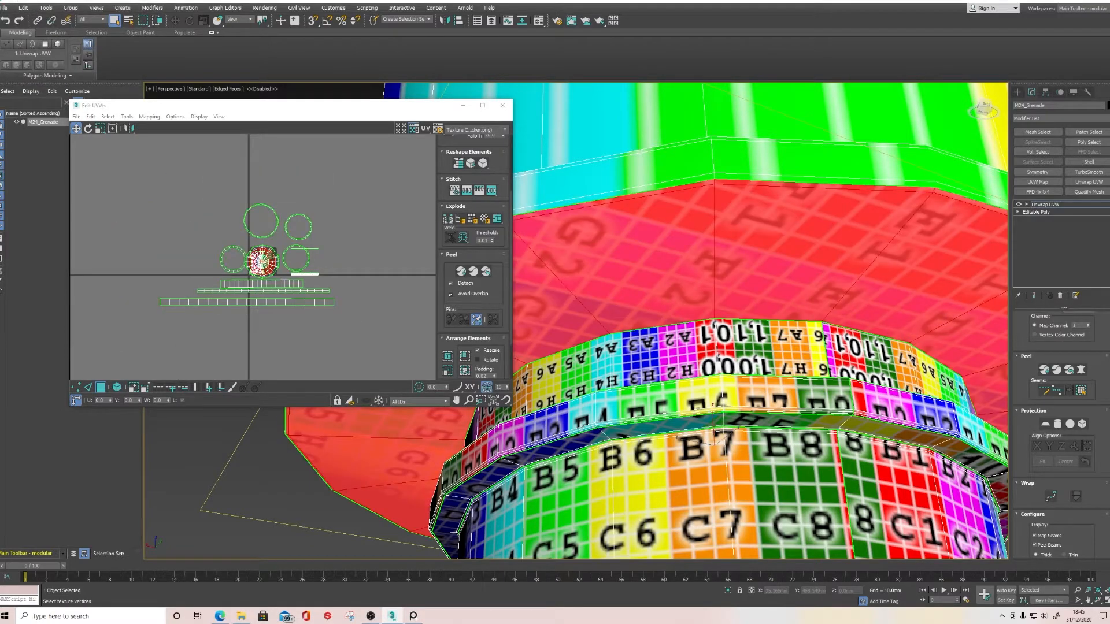
drag(270, 254, 227, 203)
Examine the flange's outer rim and the neck band below it from several angles to check the seam alignment.
scroll(715, 223, down, 4)
mouse_move(721, 276)
alt+middle_down()
mouse_move(717, 312)
mouse_move(718, 293)
alt+middle_up()
scroll(729, 349, up, 5)
alt+middle_drag(675, 382, 698, 326)
alt+middle_drag(647, 393, 718, 381)
scroll(775, 398, up, 2)
scroll(755, 381, down, 3)
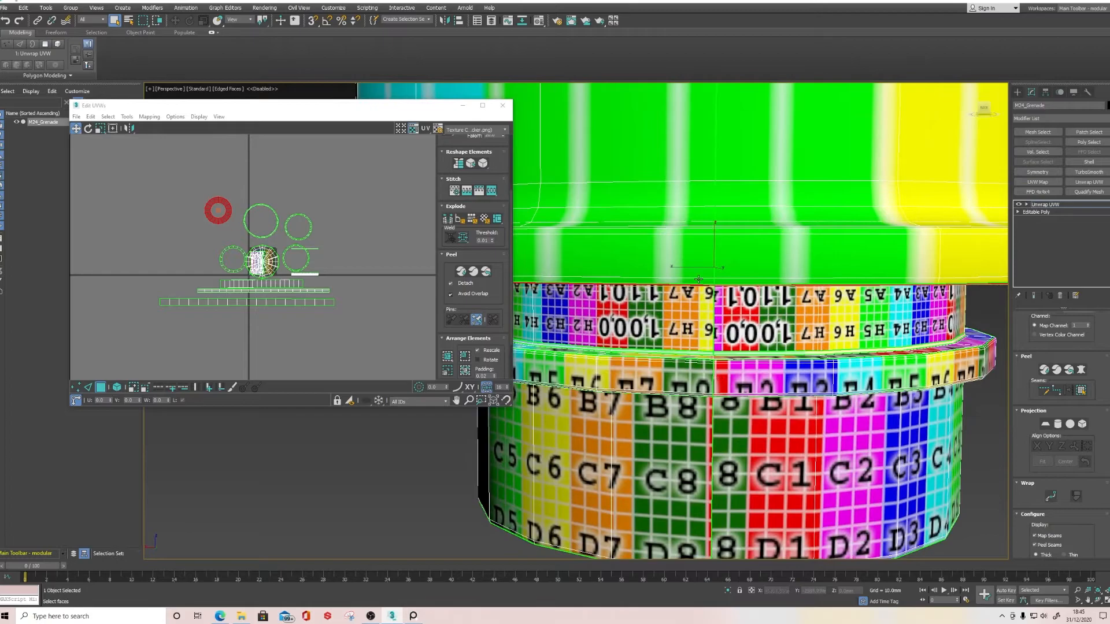
alt+middle_drag(700, 284, 738, 305)
click(1058, 394)
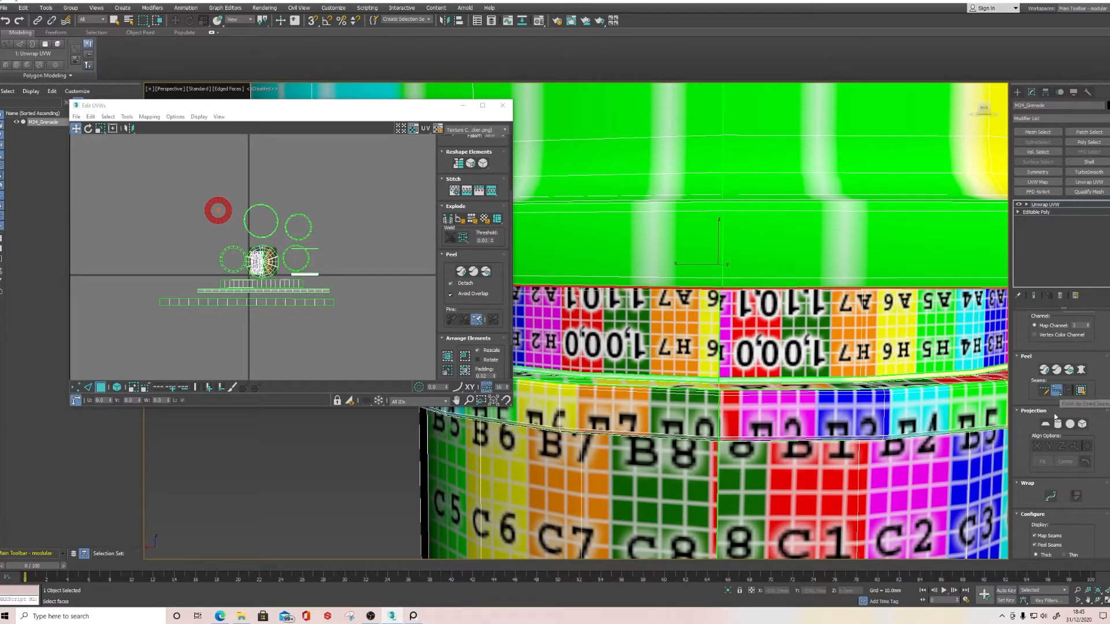
click(1058, 389)
scroll(1057, 390, up, 3)
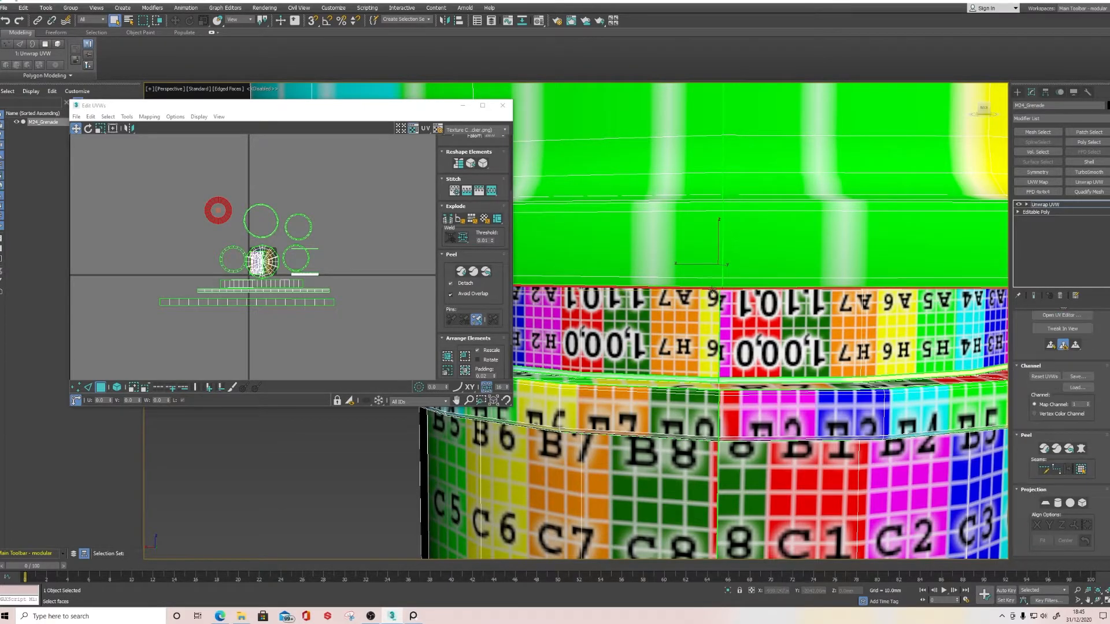
Select the full band of faces around the flange's outer rim, undoing any selection that spreads onto other parts.
click(711, 282)
ctrl+click(757, 252)
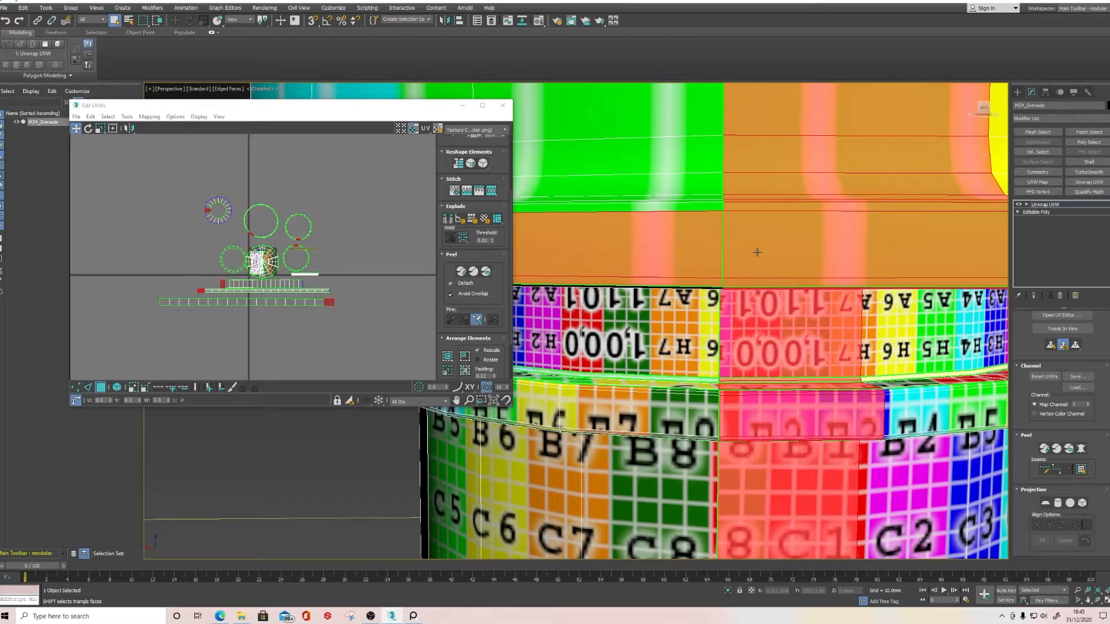
key(ctrl+z)
ctrl+click(756, 251)
key(ctrl+z)
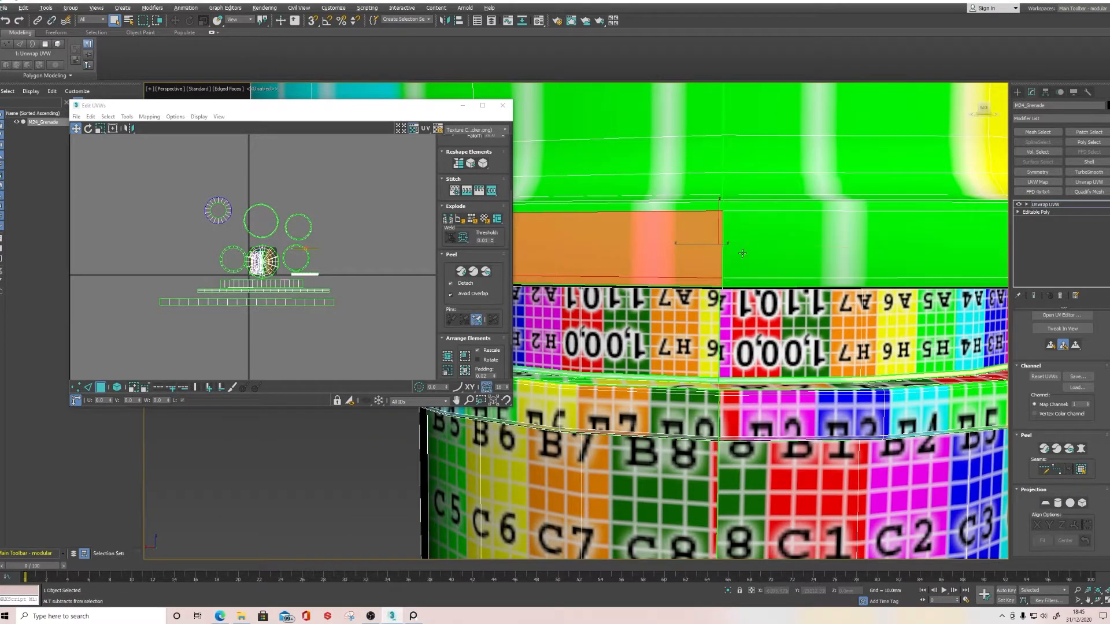
ctrl+click(759, 239)
scroll(756, 278, down, 5)
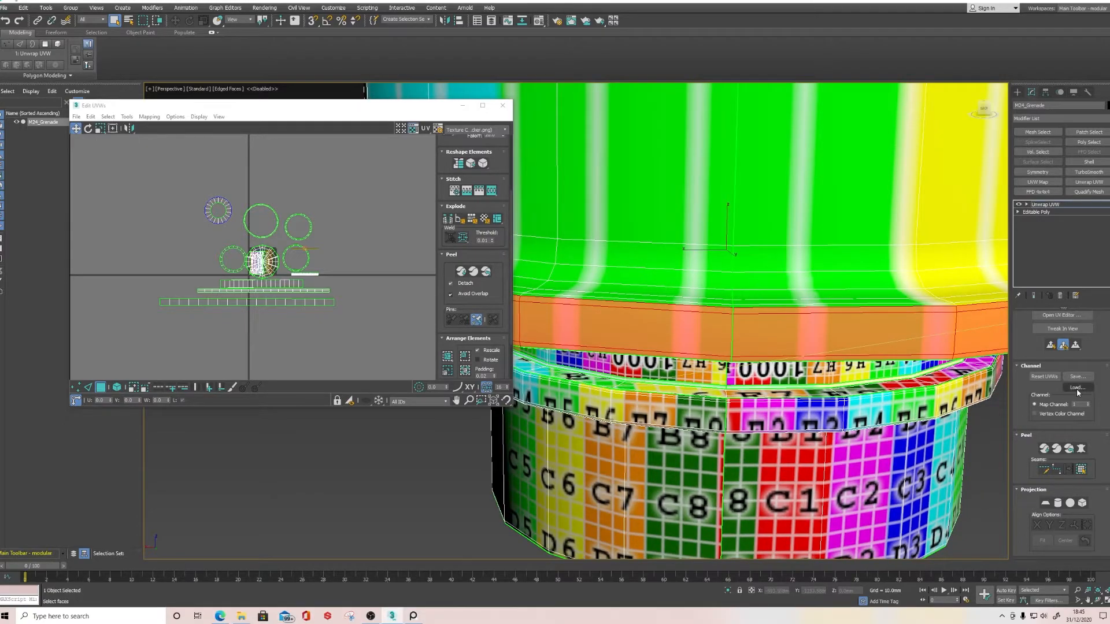
Unwrap the flange's rim band with Pelt Map and straighten the resulting shell.
click(1081, 449)
click(535, 213)
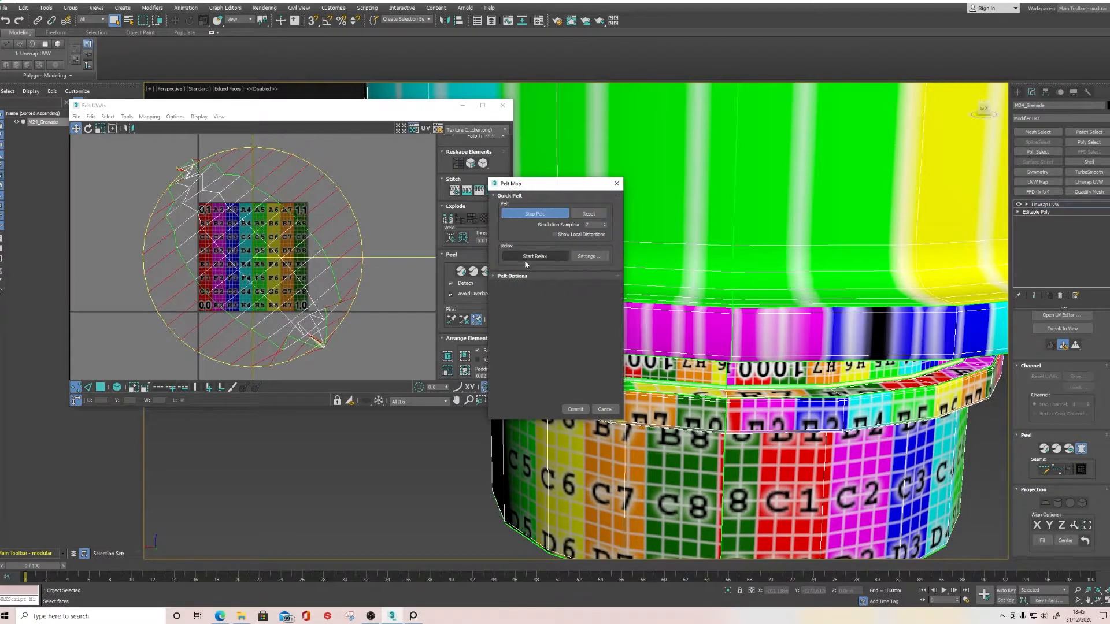
click(575, 409)
click(456, 163)
Rotate the rim band's shell to horizontal and place it between the lip's strip and the neck band's strip.
scroll(348, 301, down, 4)
middle_drag(356, 358, 306, 300)
drag(383, 275, 298, 284)
click(87, 128)
mouse_move(161, 283)
mouse_down()
mouse_move(162, 257)
mouse_move(143, 283)
mouse_up()
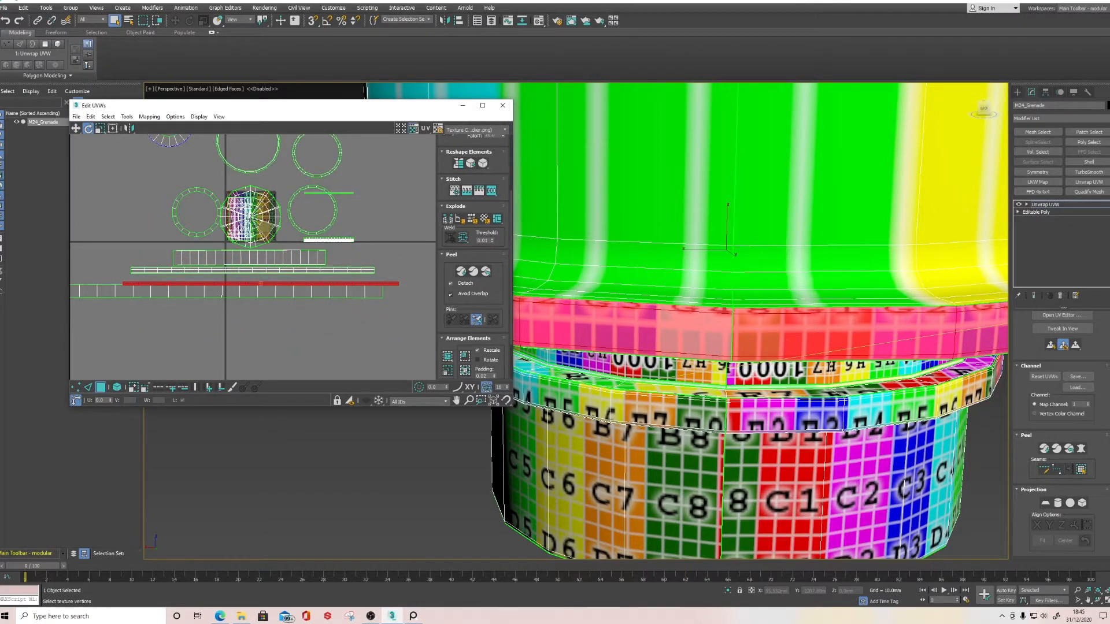
click(75, 128)
drag(390, 284, 383, 278)
Select the narrow bevel ring around the outer edge of the head's top.
scroll(801, 255, down, 4)
scroll(769, 260, up, 1)
middle_drag(752, 260, 733, 442)
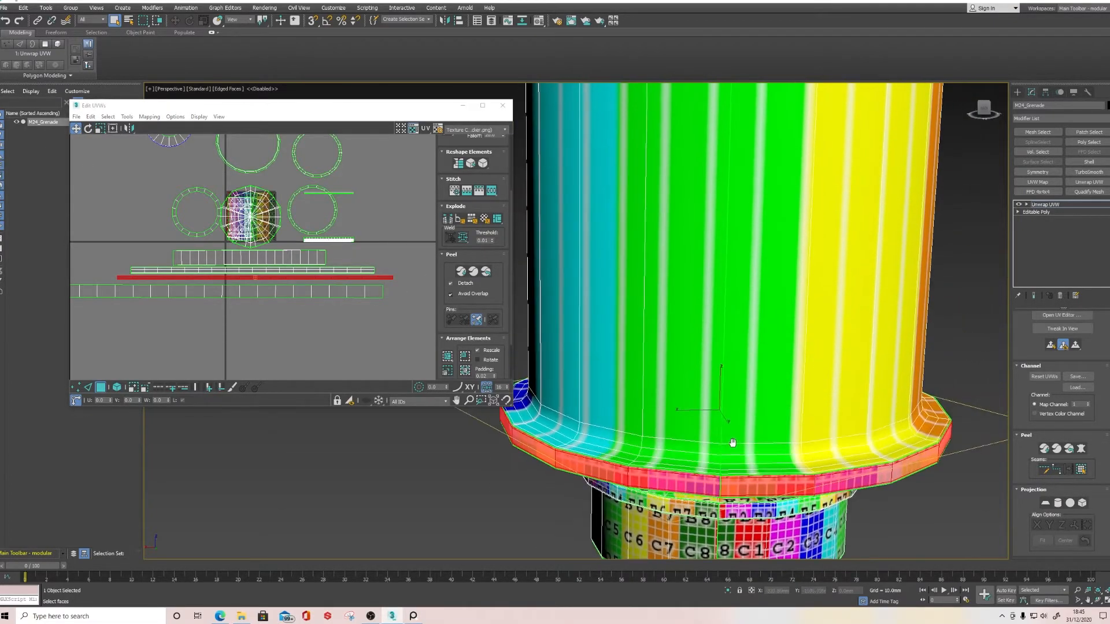
scroll(733, 424, down, 4)
middle_drag(730, 393, 698, 358)
scroll(660, 189, up, 3)
click(742, 260)
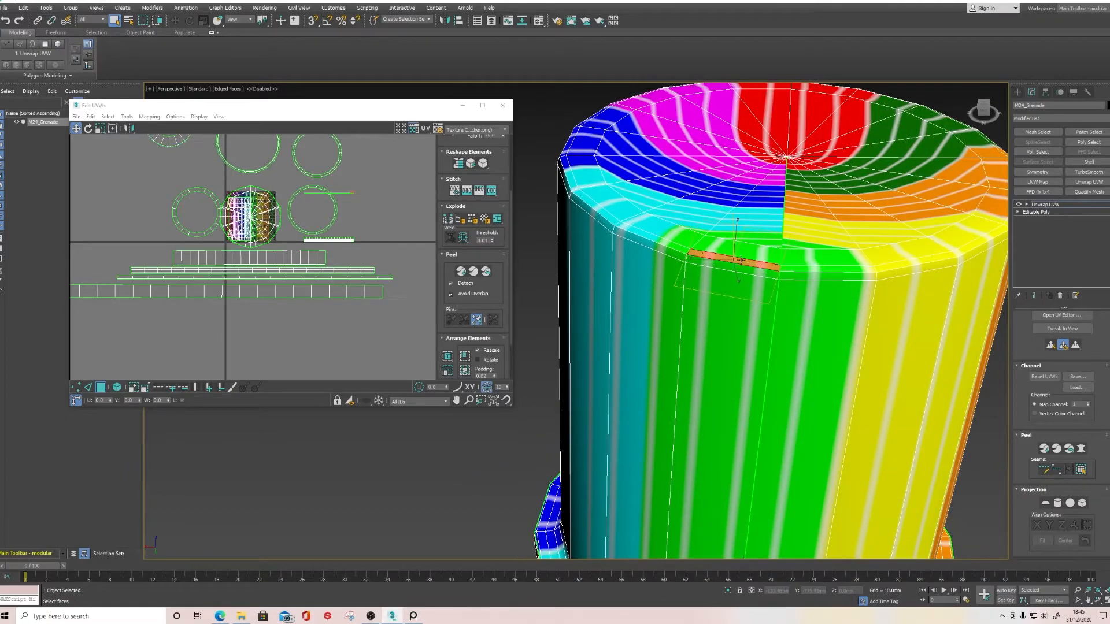
shift+click(673, 245)
Add all the head's top faces inside the bevel ring to the selection, from the outermost ring to the centre.
ctrl+click(825, 255)
shift+click(752, 255)
key(ctrl+z)
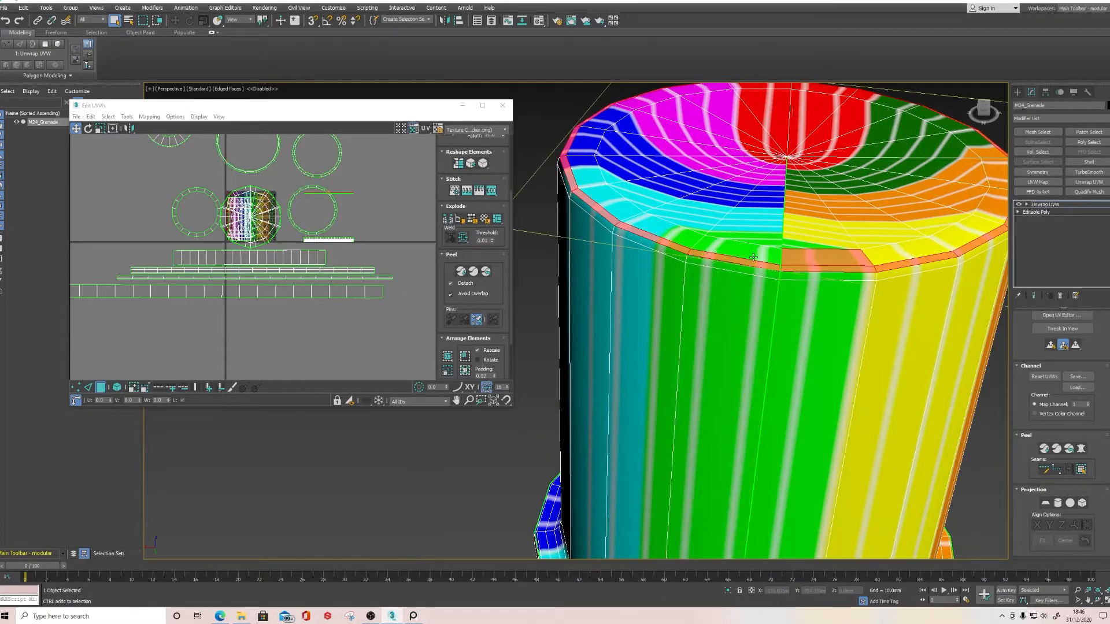
shift+click(747, 252)
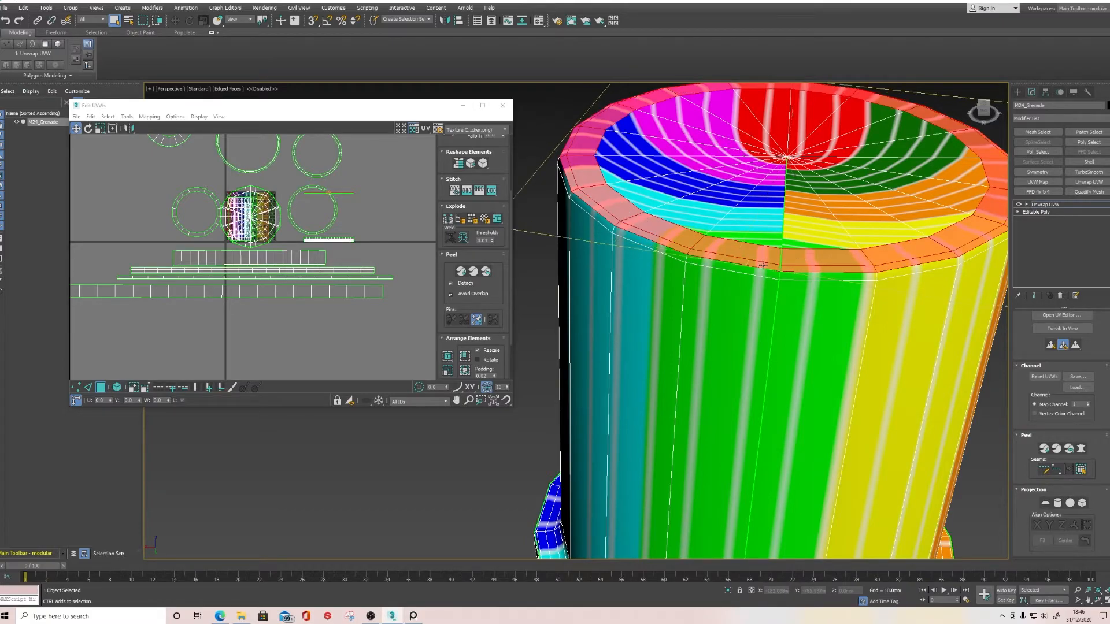
ctrl+click(770, 222)
mouse_move(721, 202)
ctrl+mouse_down()
mouse_move(691, 146)
mouse_move(730, 109)
mouse_move(845, 113)
mouse_move(897, 126)
mouse_move(959, 169)
mouse_move(937, 214)
mouse_move(867, 245)
mouse_move(823, 241)
ctrl+mouse_up()
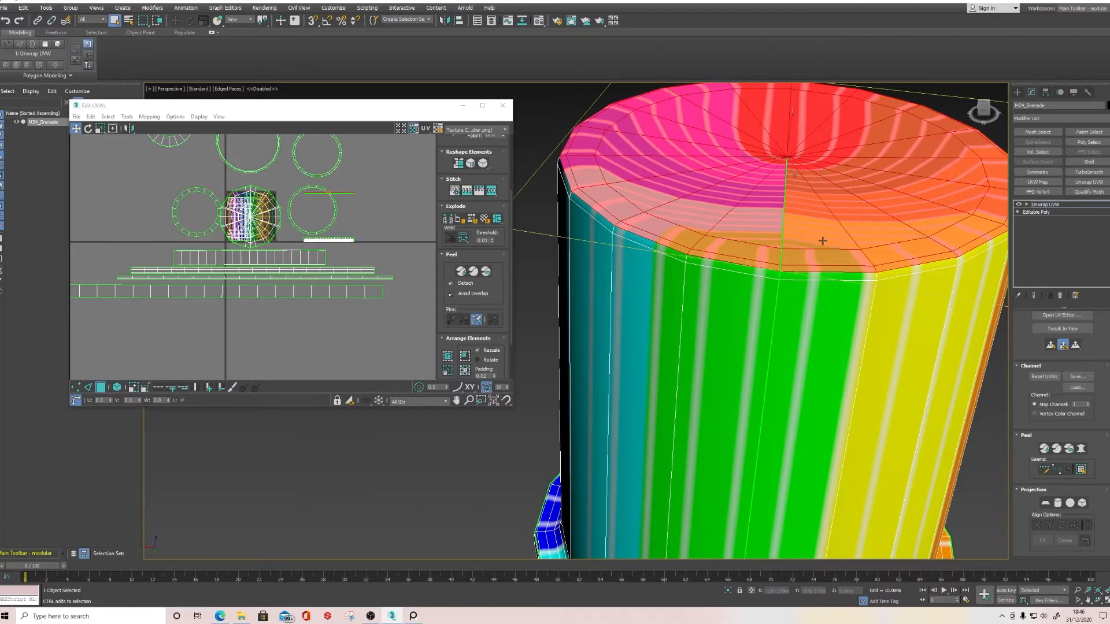
Unwrap the head's top faces with Flatten Mapping and clear the selection.
click(149, 116)
click(174, 128)
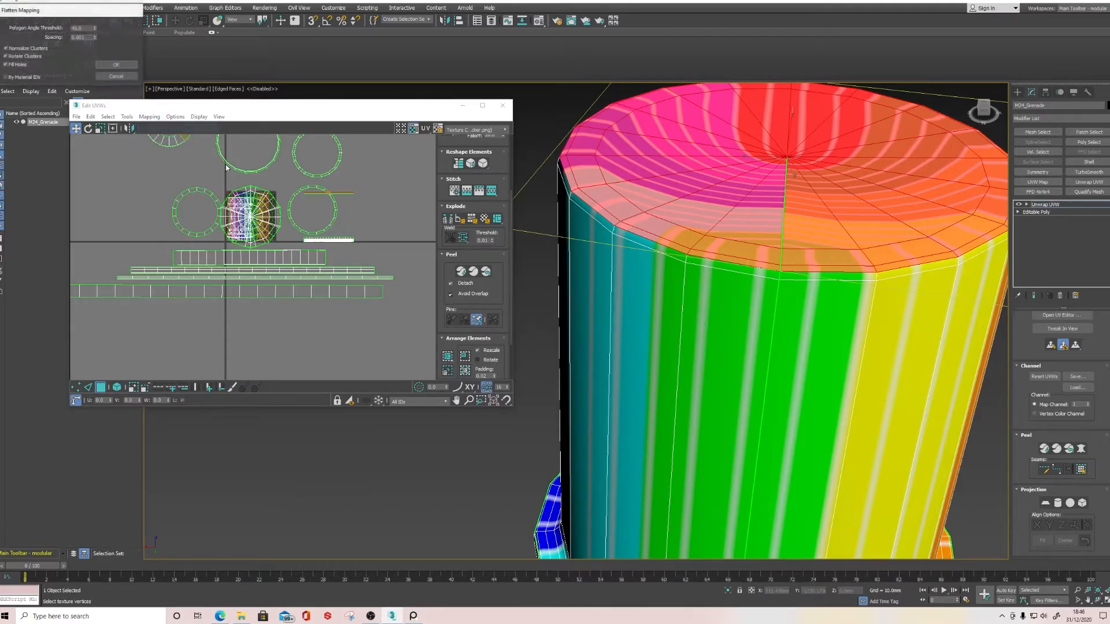
click(124, 70)
click(389, 208)
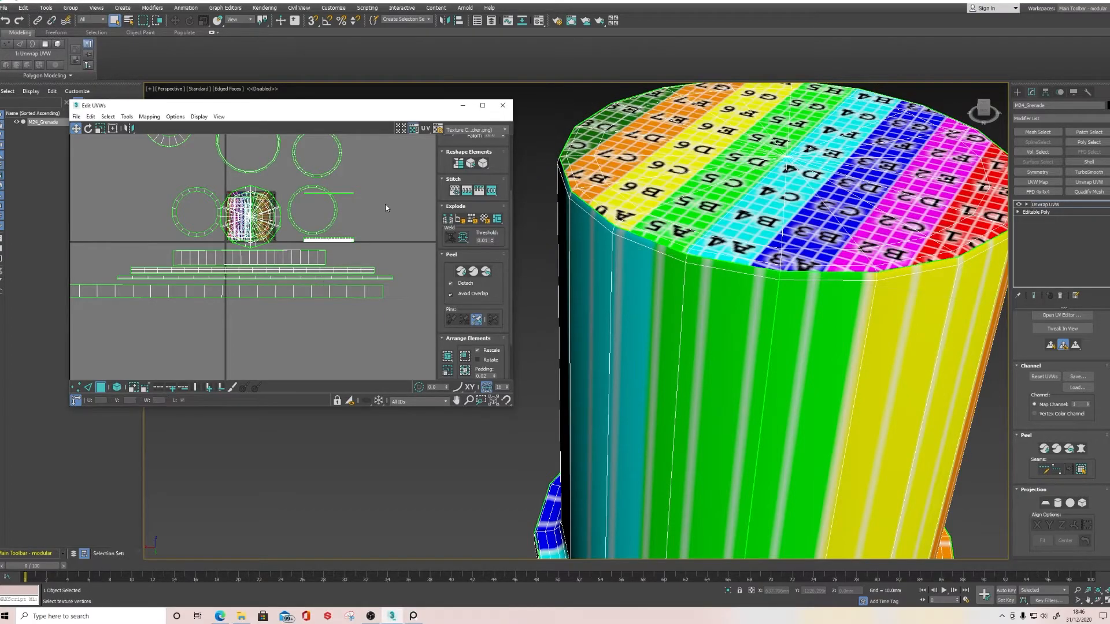
Select one vertical column of faces on the head's side wall, from the top edge down through the curved flange faces.
scroll(742, 291, down, 2)
middle_drag(764, 284, 738, 194)
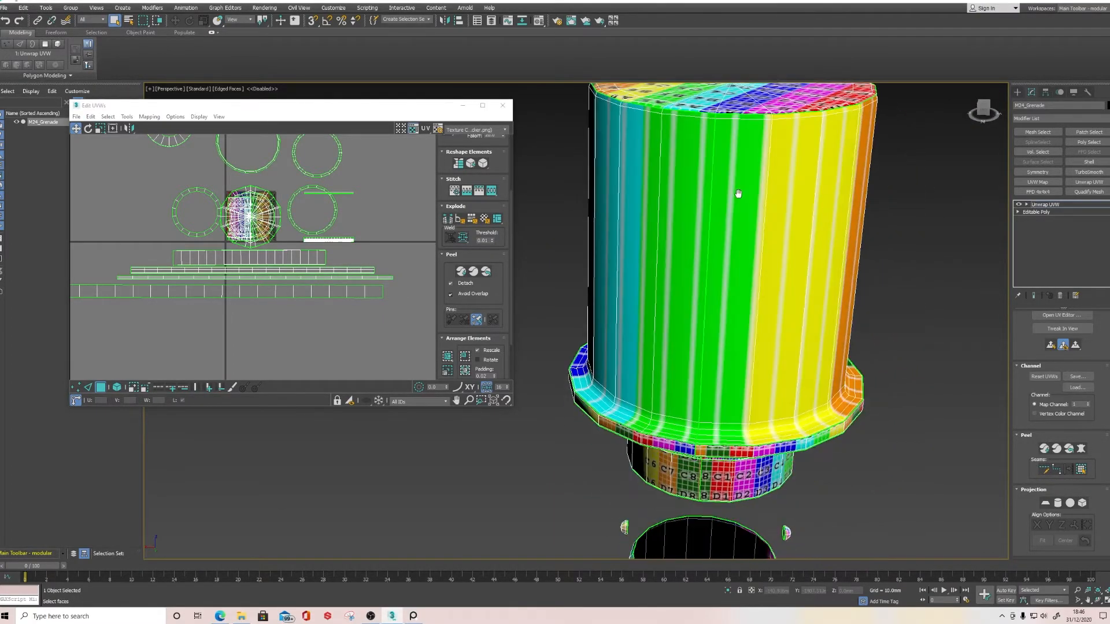
click(691, 116)
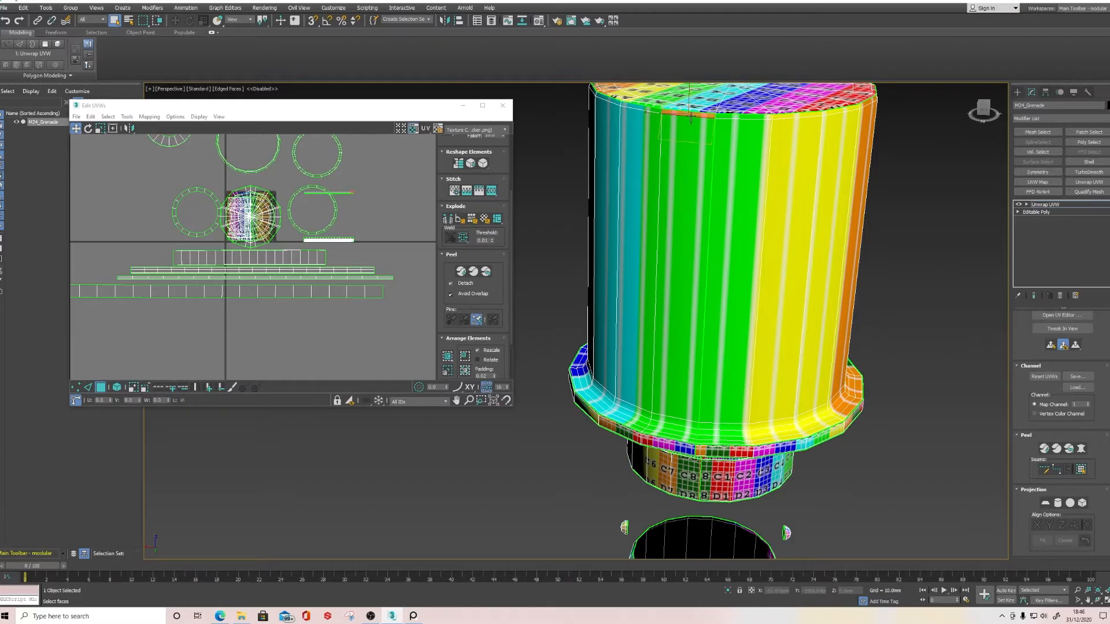
scroll(750, 304, up, 8)
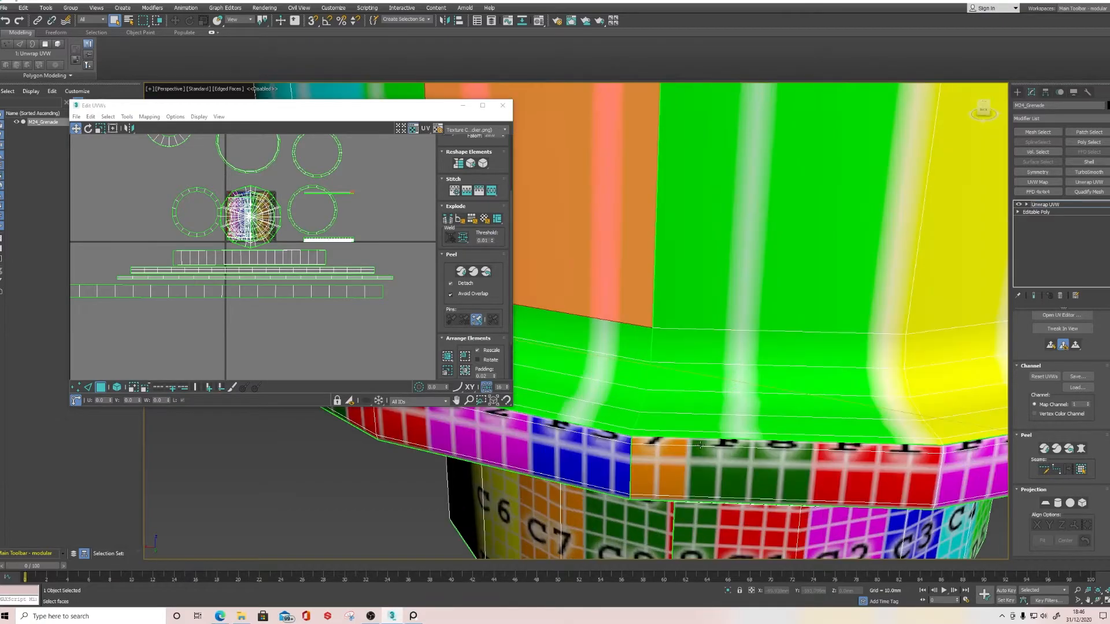
ctrl+click(735, 250)
ctrl+click(727, 292)
ctrl+click(722, 331)
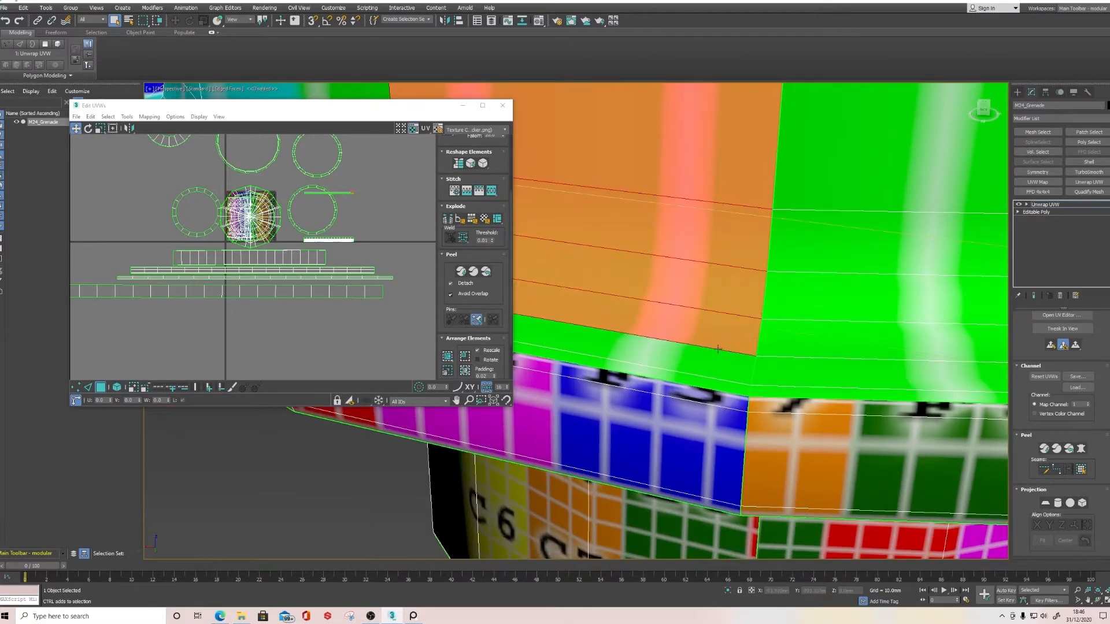
ctrl+click(717, 355)
ctrl+click(710, 379)
scroll(710, 378, down, 8)
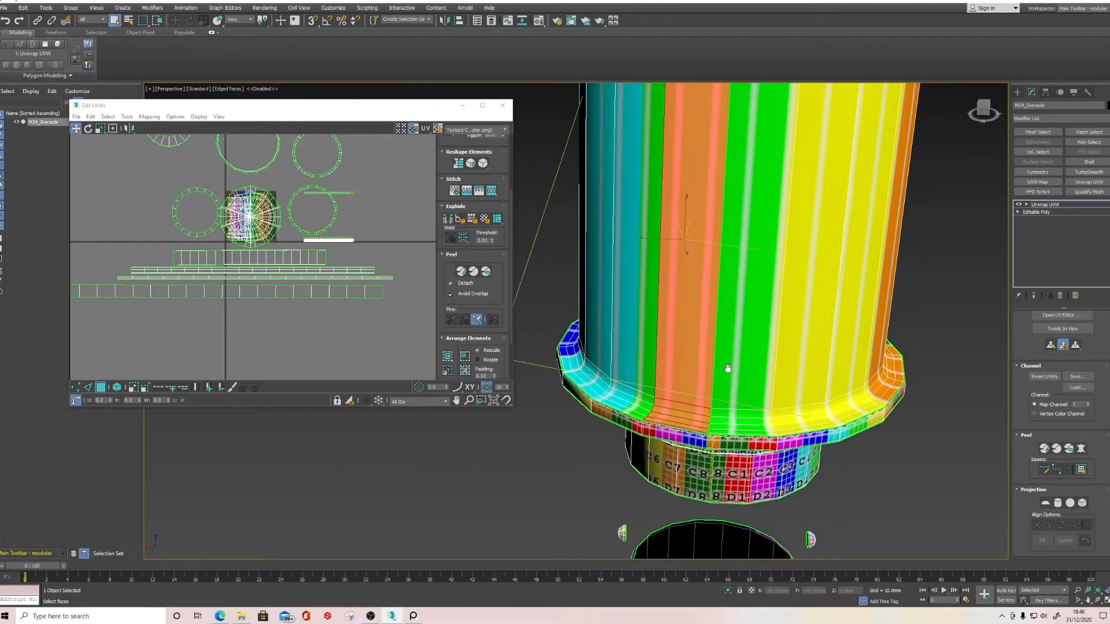
Cut a point-to-point seam along the selected column's vertical edge, from the head's top rim to the flange's outer edge.
click(1056, 472)
middle_drag(723, 234, 712, 399)
scroll(690, 219, up, 3)
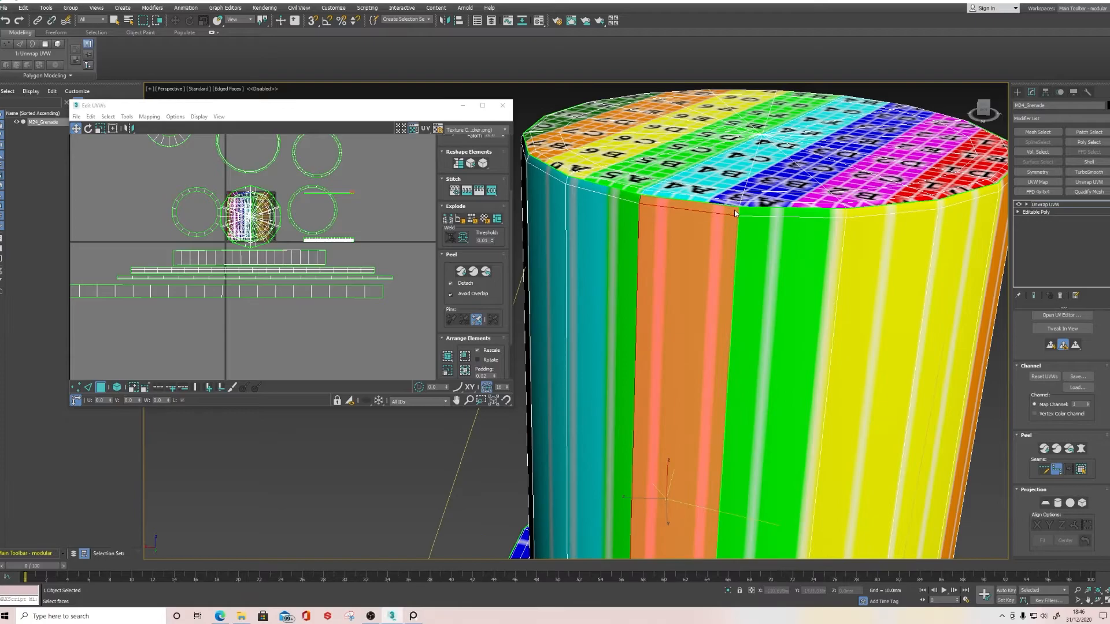
middle_drag(742, 358, 761, 176)
scroll(762, 333, up, 3)
alt+middle_drag(757, 339, 729, 288)
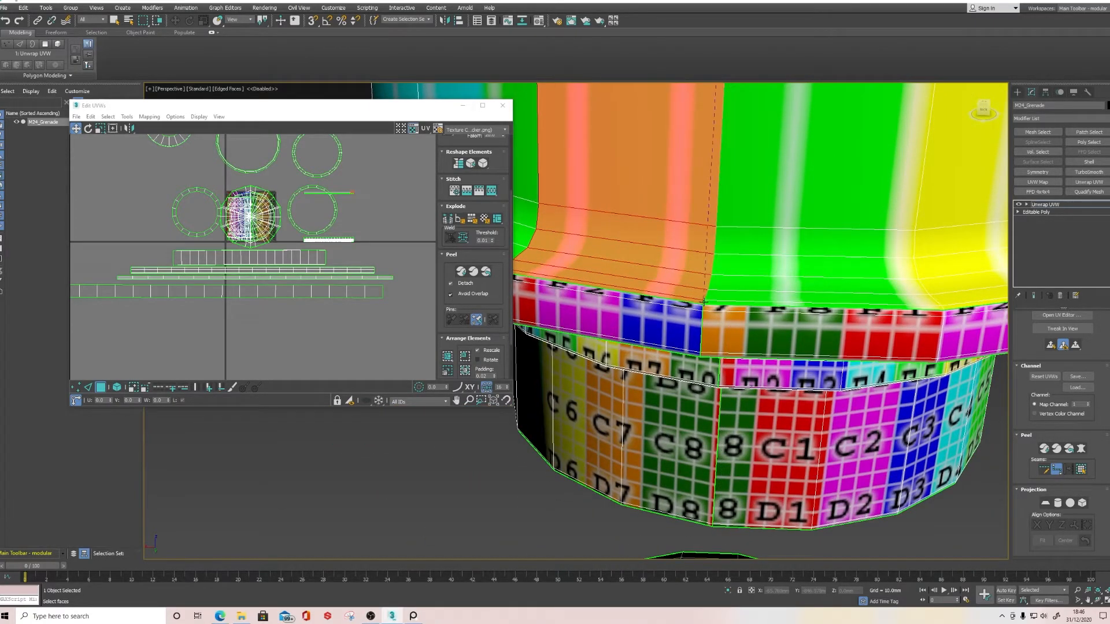
scroll(738, 456, down, 5)
scroll(737, 454, down, 4)
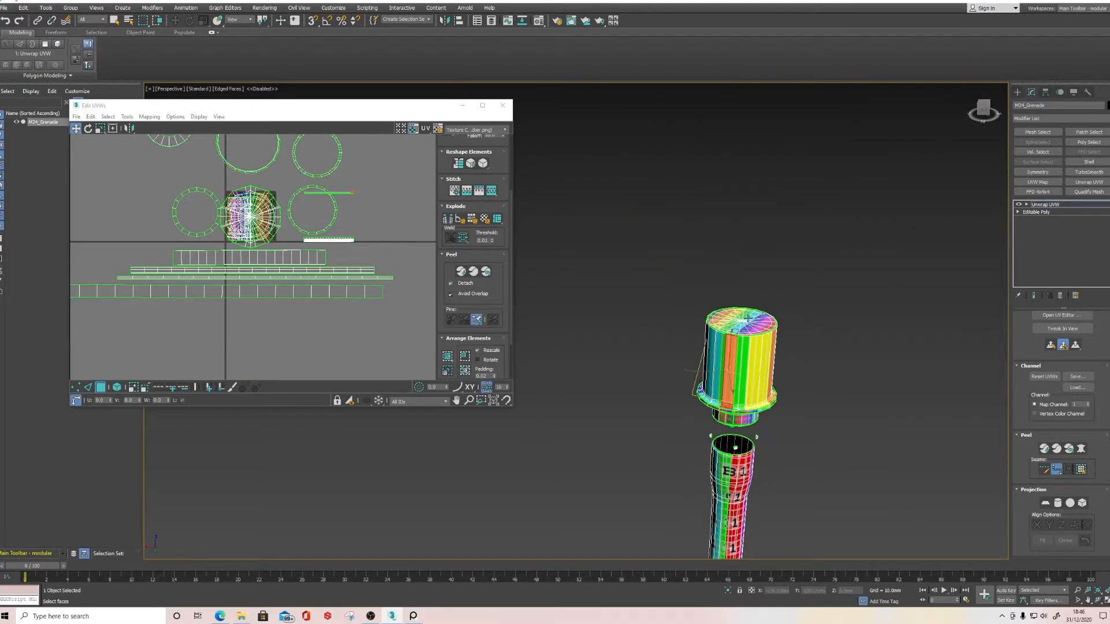
scroll(756, 337, up, 5)
middle_drag(734, 340, 739, 279)
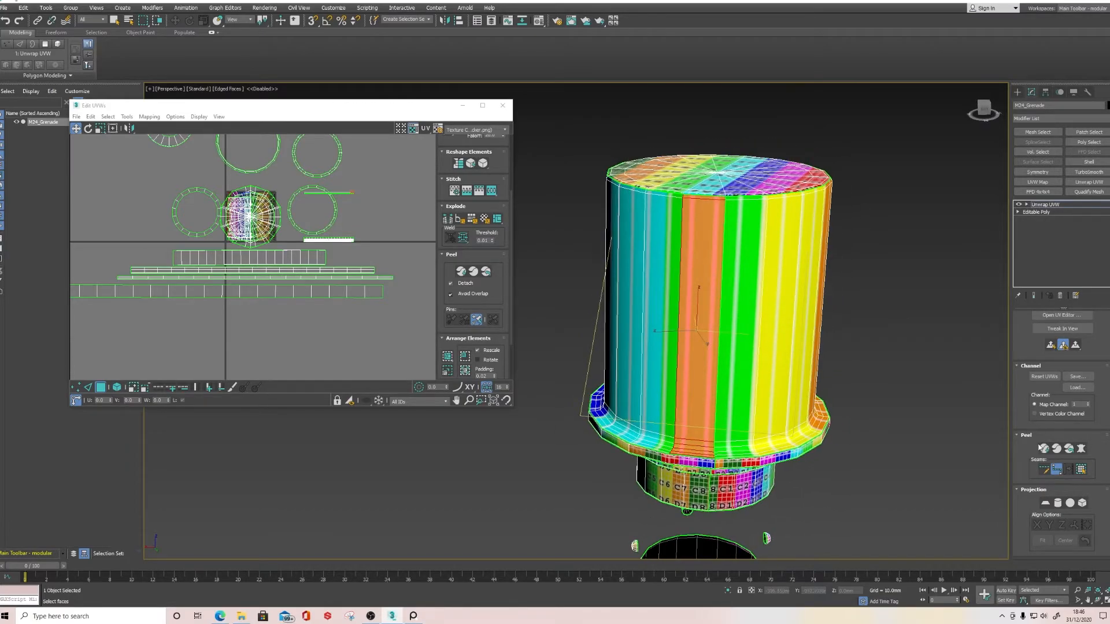
click(1057, 469)
Select the head's side wall faces all the way around, including the narrow top ring and the first curved ring above the flange.
double_click(657, 234)
scroll(667, 195, up, 4)
ctrl+click(666, 198)
shift+click(606, 190)
scroll(654, 231, down, 5)
middle_drag(686, 313, 689, 163)
scroll(650, 315, up, 5)
shift+click(649, 320)
ctrl+click(652, 335)
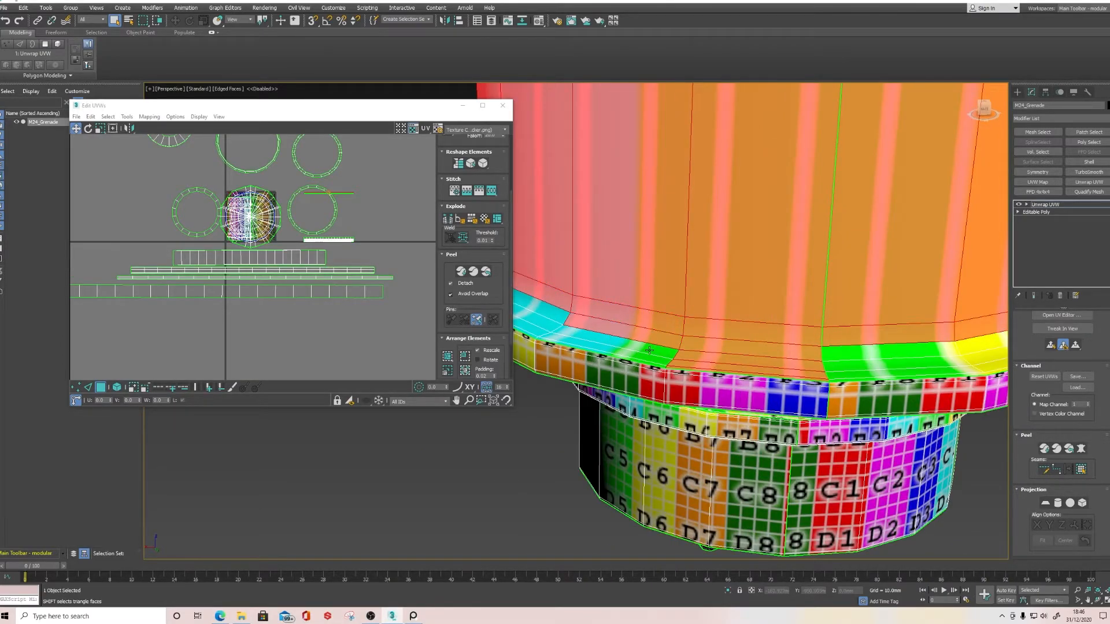
shift+click(550, 342)
key(ctrl+z)
Add the remaining face rings of the curved flange to the selection, out to its outer edge.
middle_drag(544, 329, 616, 325)
ctrl+click(607, 316)
shift+click(597, 325)
ctrl+click(617, 284)
shift+click(614, 307)
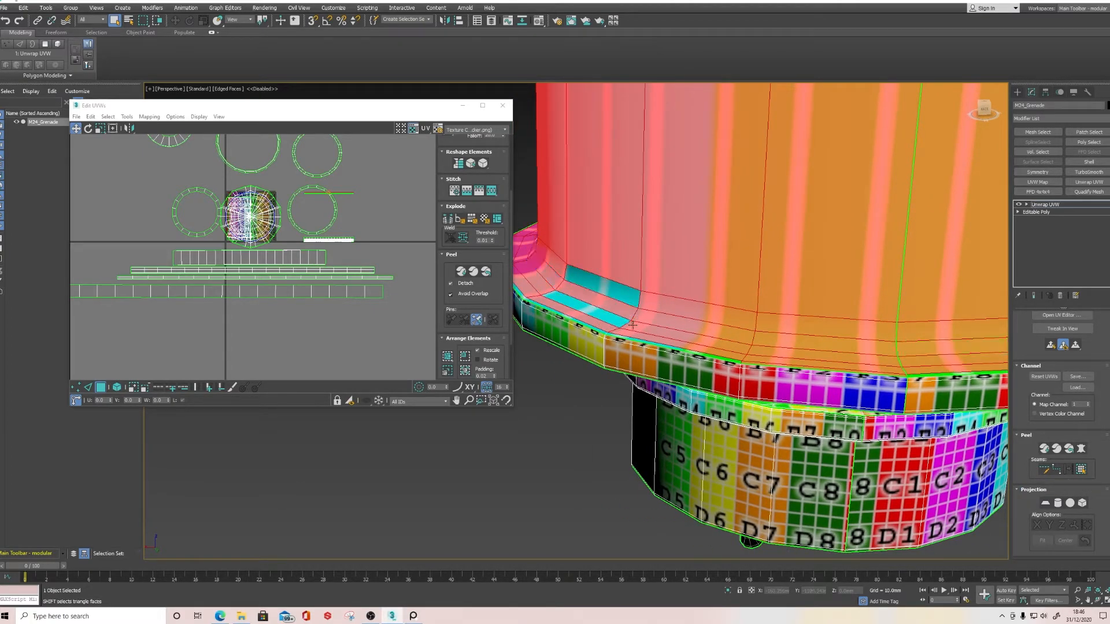
ctrl+click(626, 294)
shift+click(610, 324)
ctrl+click(611, 331)
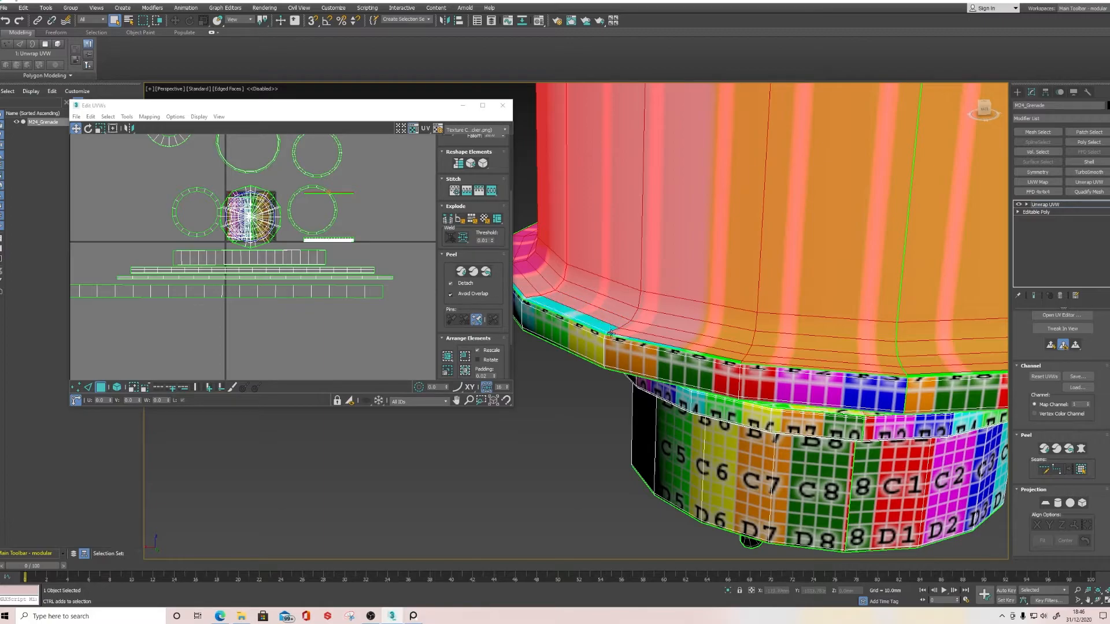
ctrl+click(605, 334)
ctrl+click(604, 328)
scroll(642, 329, down, 3)
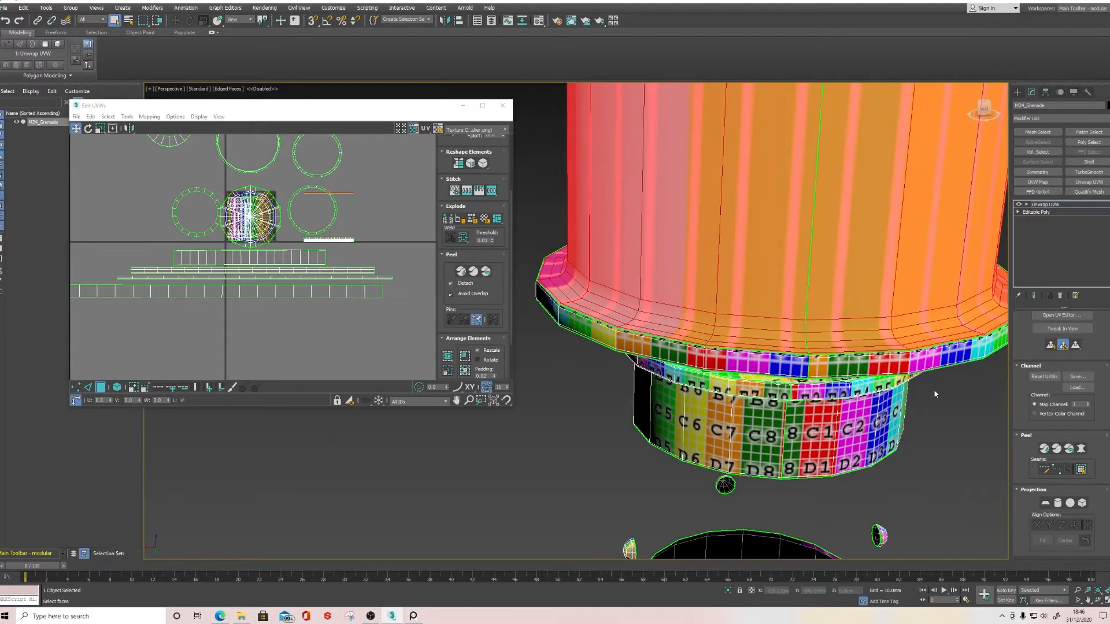
Start a Pelt Map of the selected head wall and relax it by polygon angles with Amount 0.06 and Stretch 0.007.
click(1081, 436)
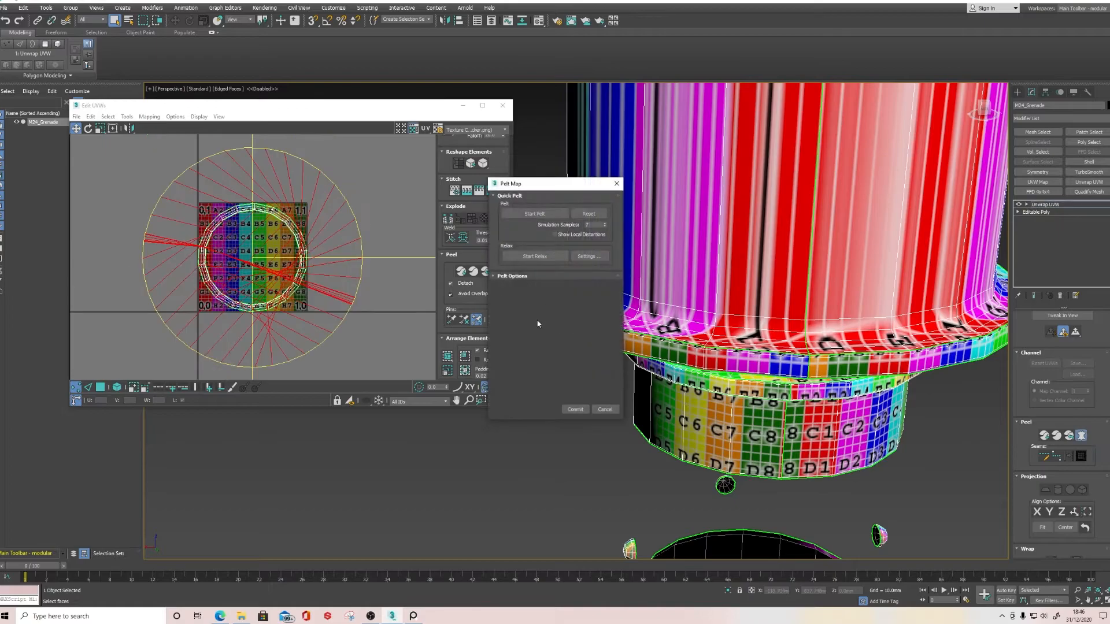
click(535, 256)
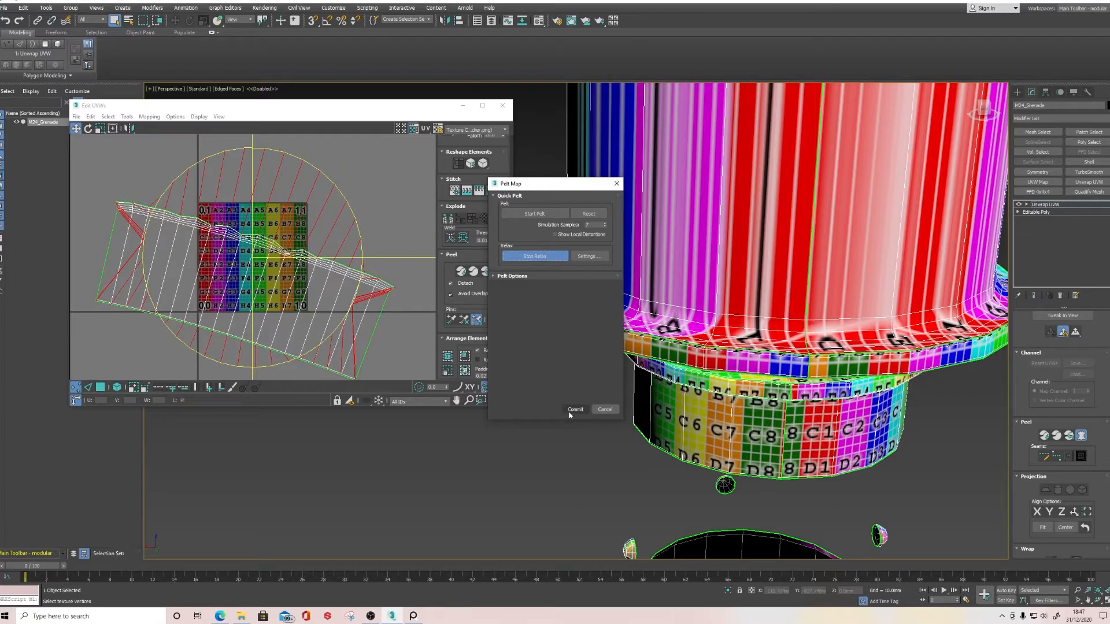
click(589, 257)
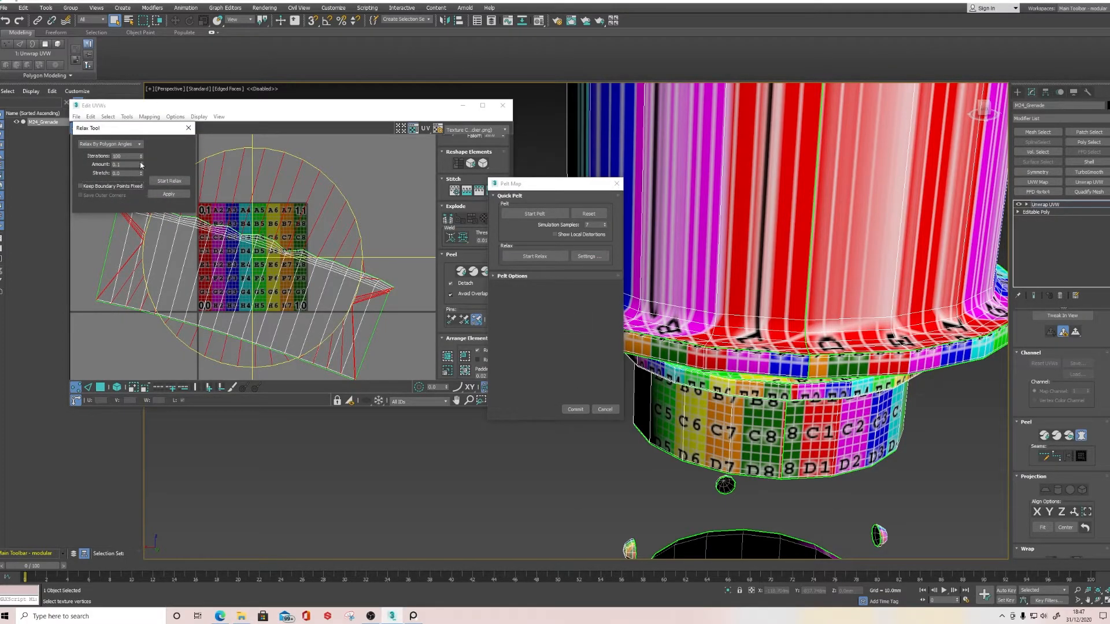
click(158, 180)
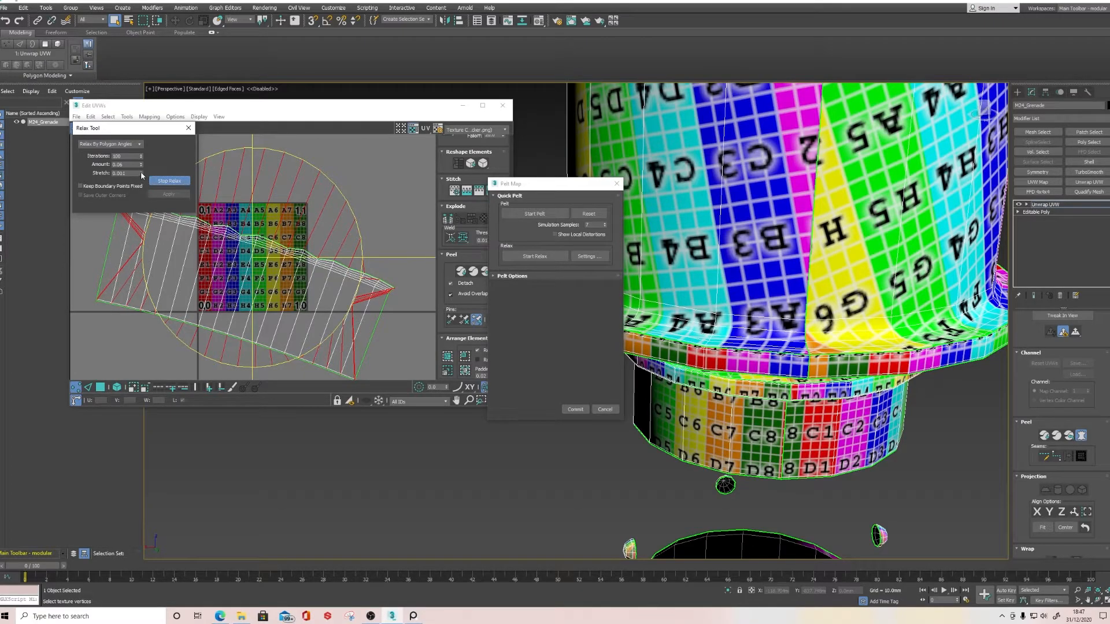
click(141, 173)
click(172, 181)
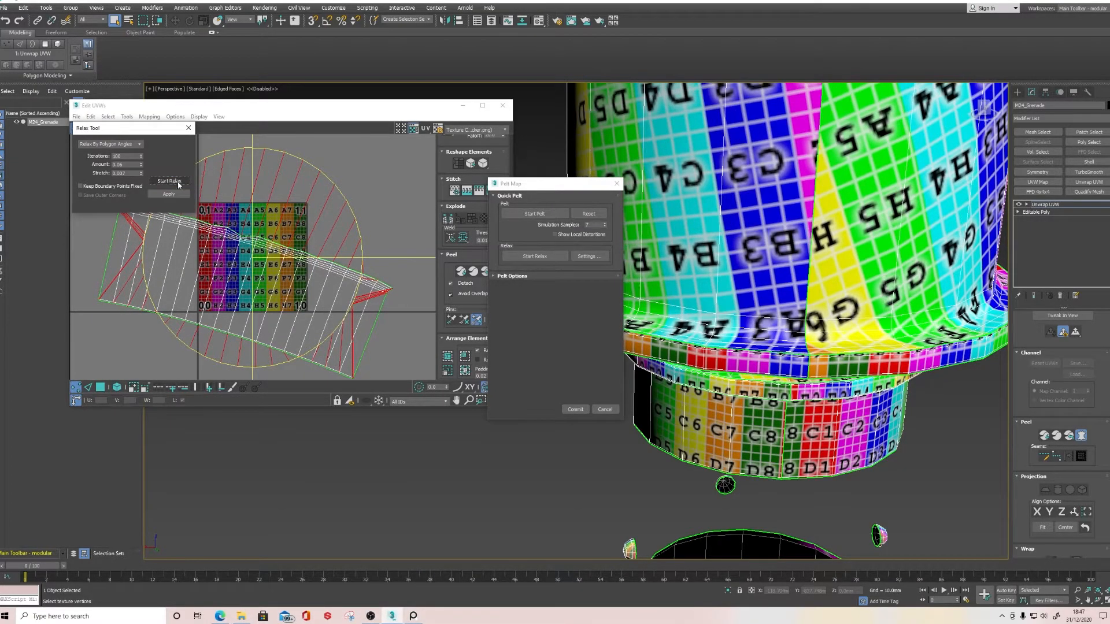
Relax the head wall's pelt by edge angles and again by polygon angles.
click(141, 144)
click(116, 158)
click(166, 181)
click(166, 181)
click(137, 143)
click(133, 152)
click(168, 181)
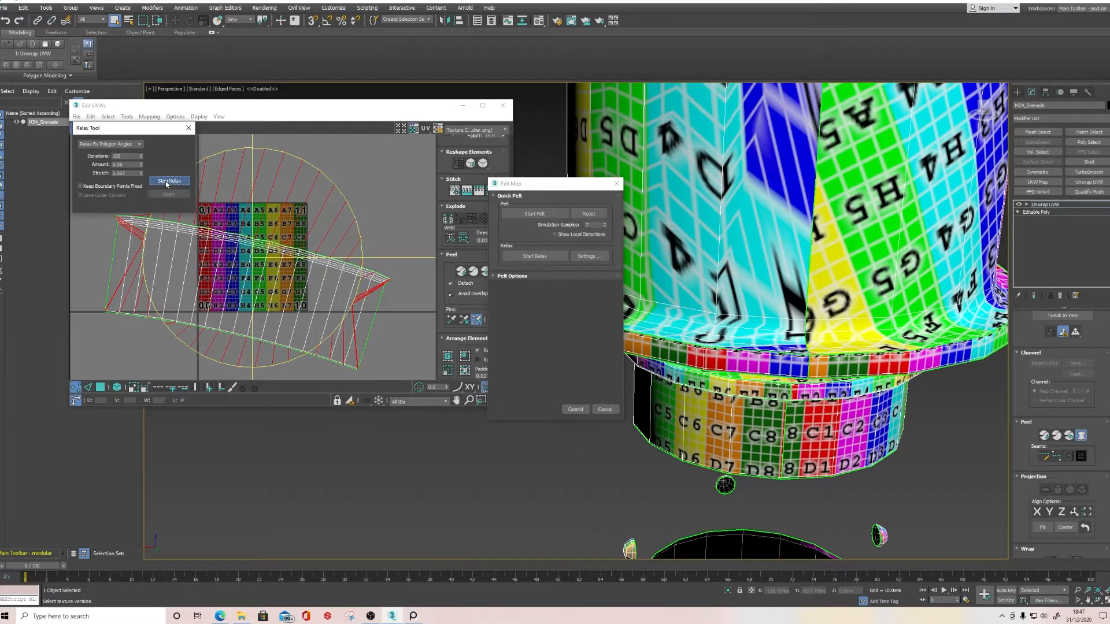
click(166, 183)
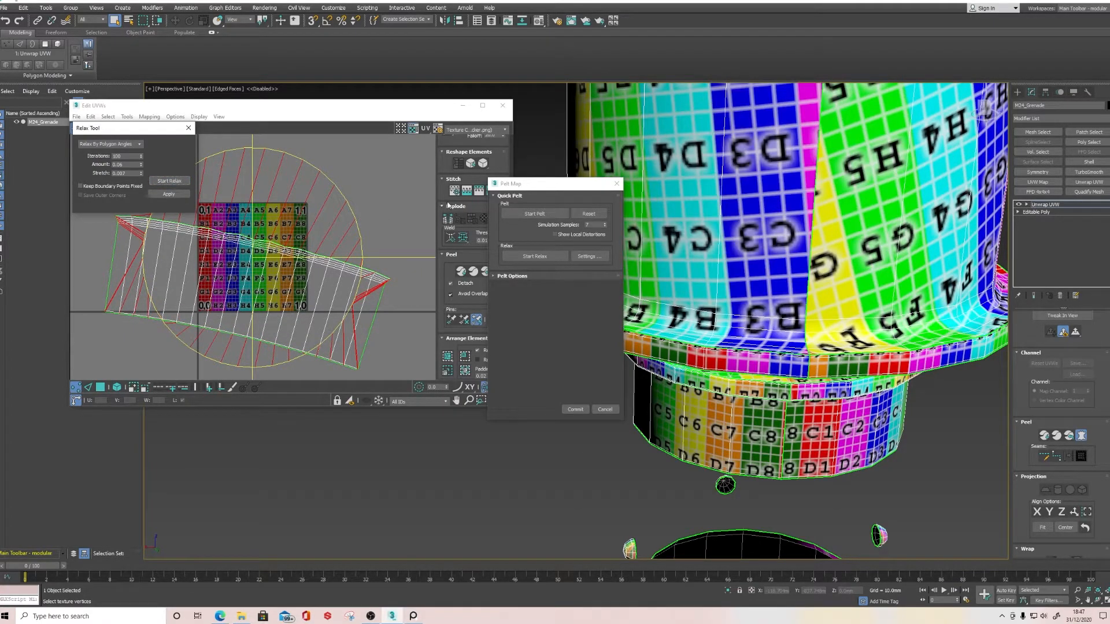
click(184, 182)
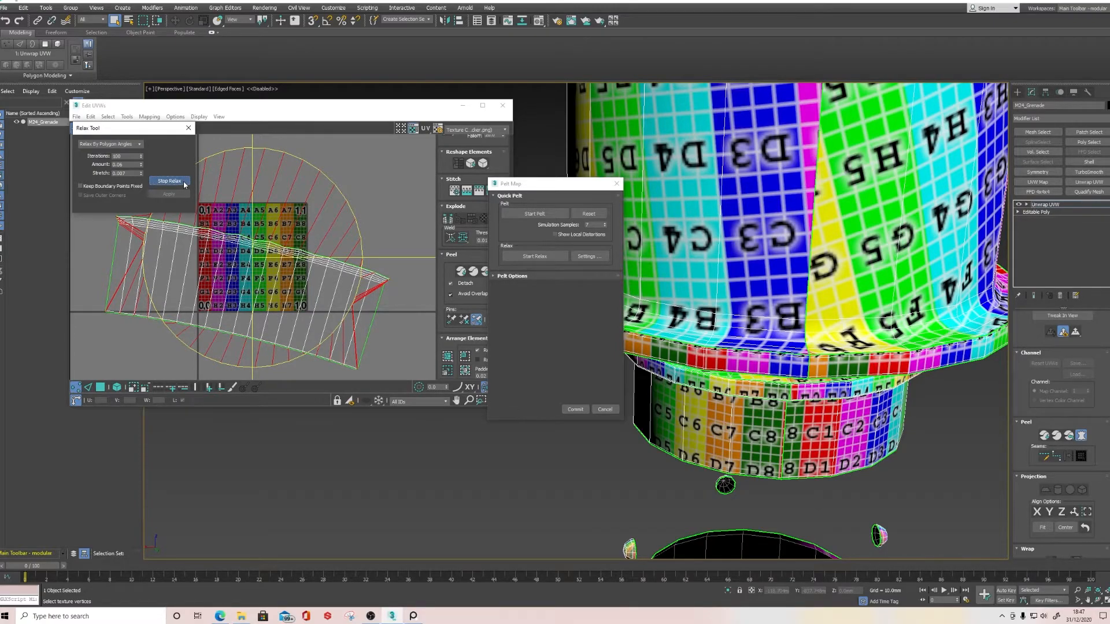
click(184, 182)
Relax the head wall's pelt by centers, followed by a relax by edge angles.
click(139, 144)
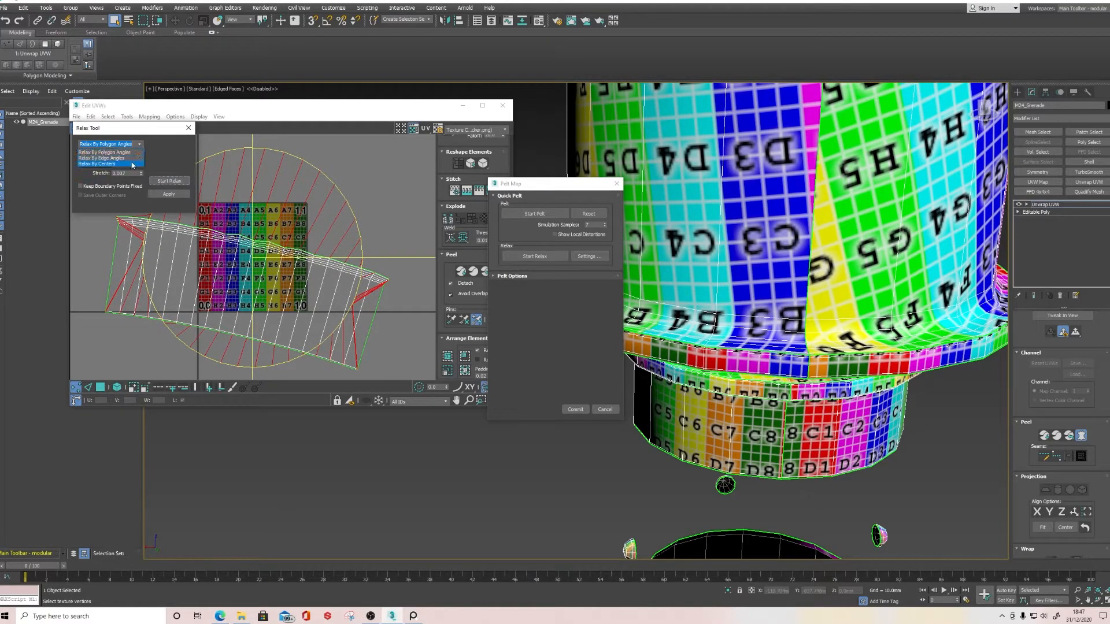
click(132, 164)
click(167, 180)
click(164, 179)
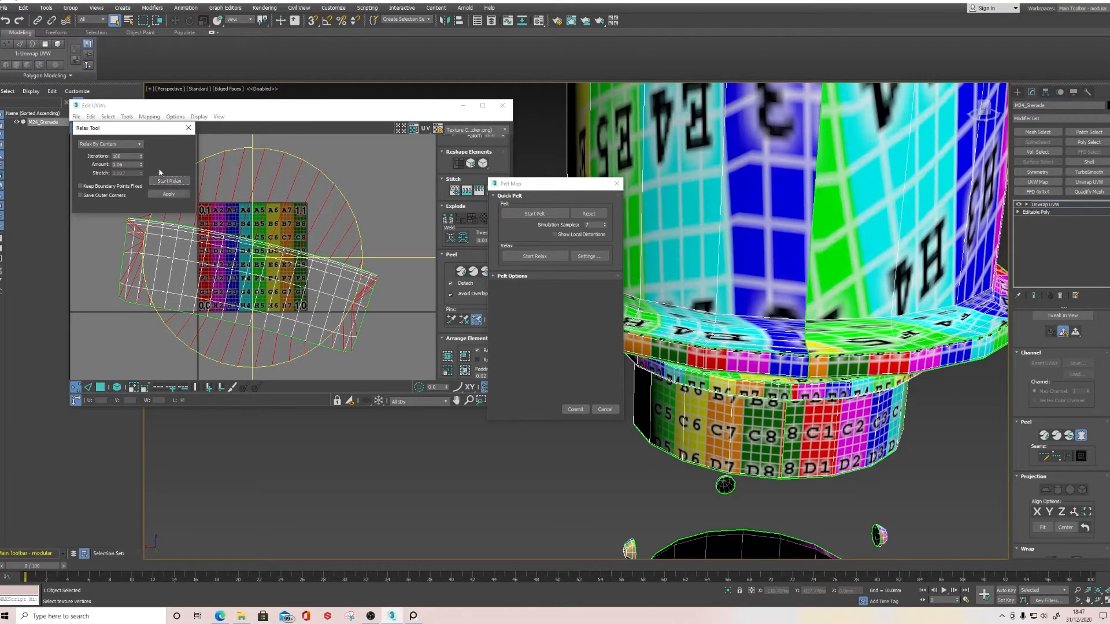
click(137, 146)
click(130, 157)
click(169, 181)
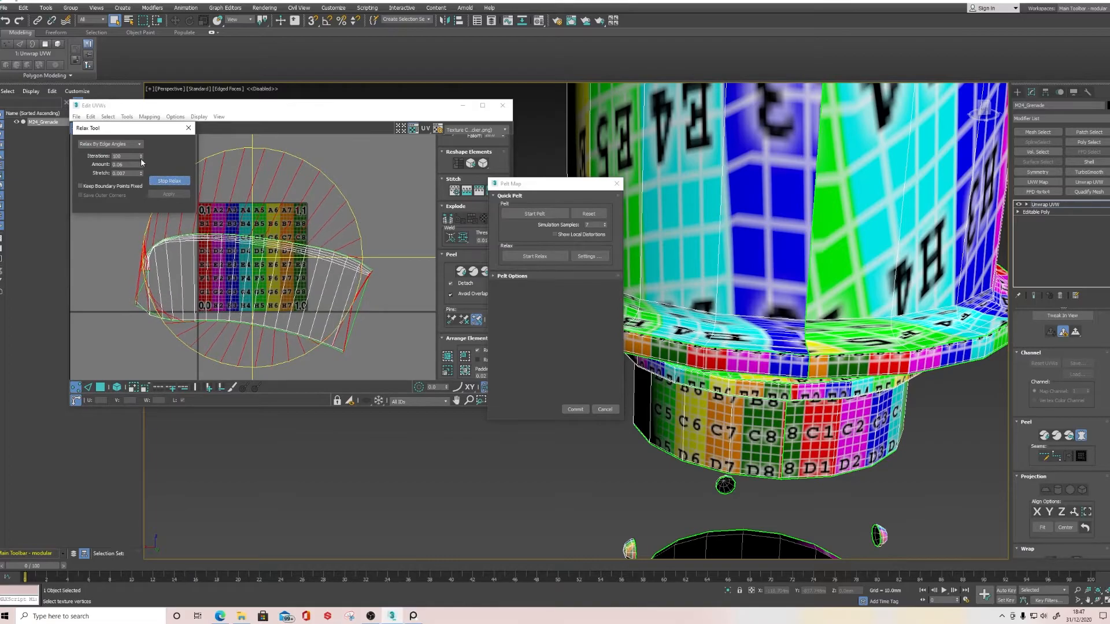
Finish relaxing the head wall's pelt by polygon angles and commit the Pelt Map.
click(137, 144)
click(124, 151)
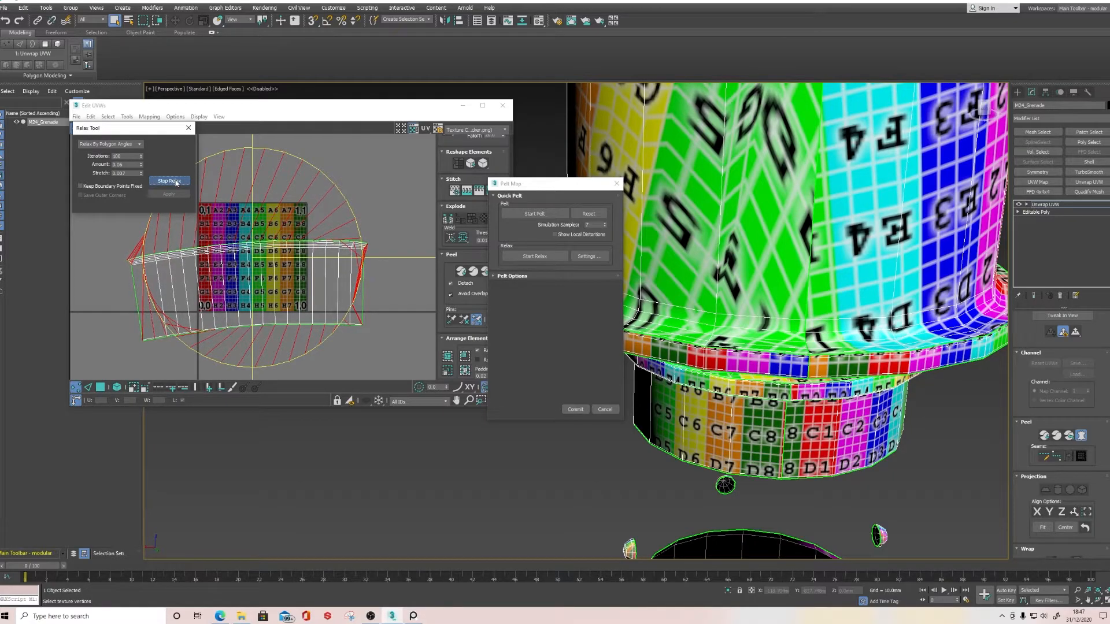
click(176, 183)
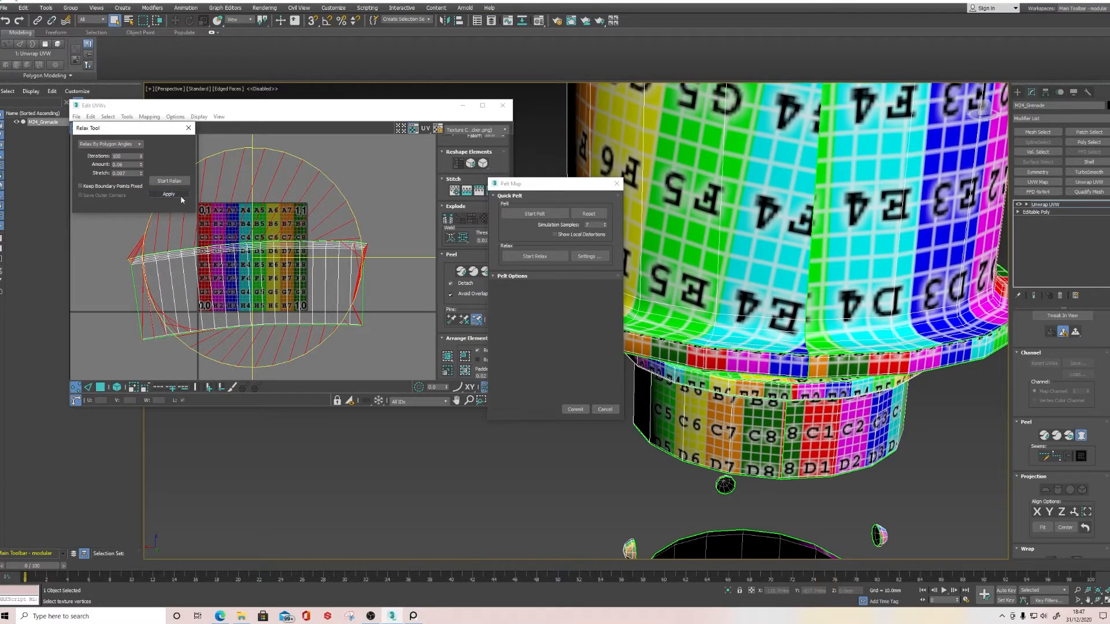
click(189, 129)
click(575, 409)
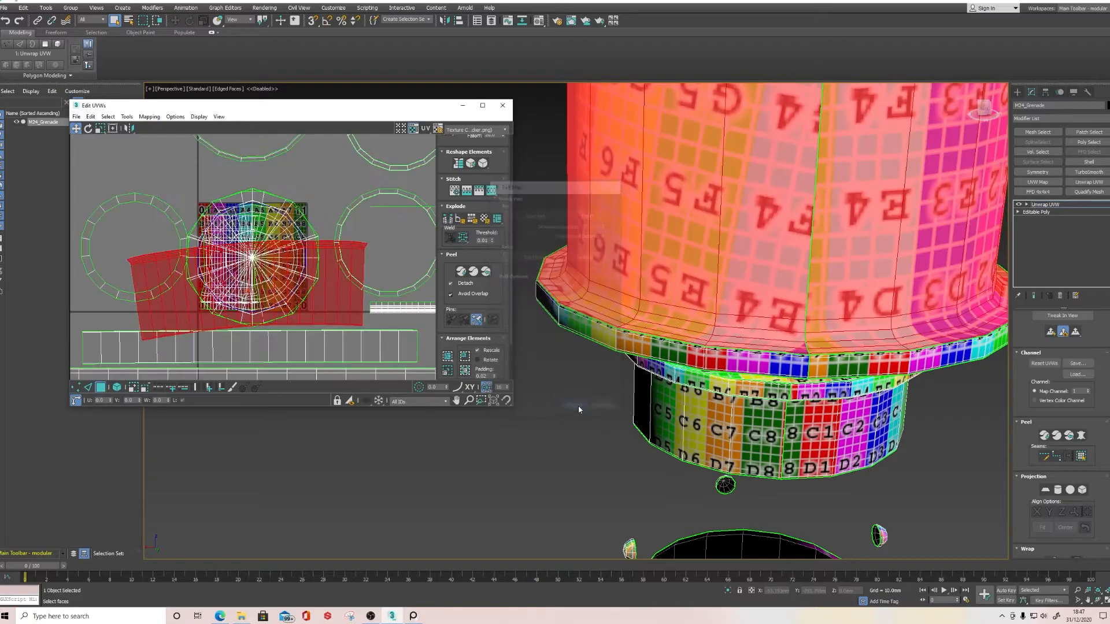
Rotate the head wall's shell level with its flange edge down, place it just above the horizontal strips and clear the selection.
click(88, 128)
drag(334, 271, 418, 240)
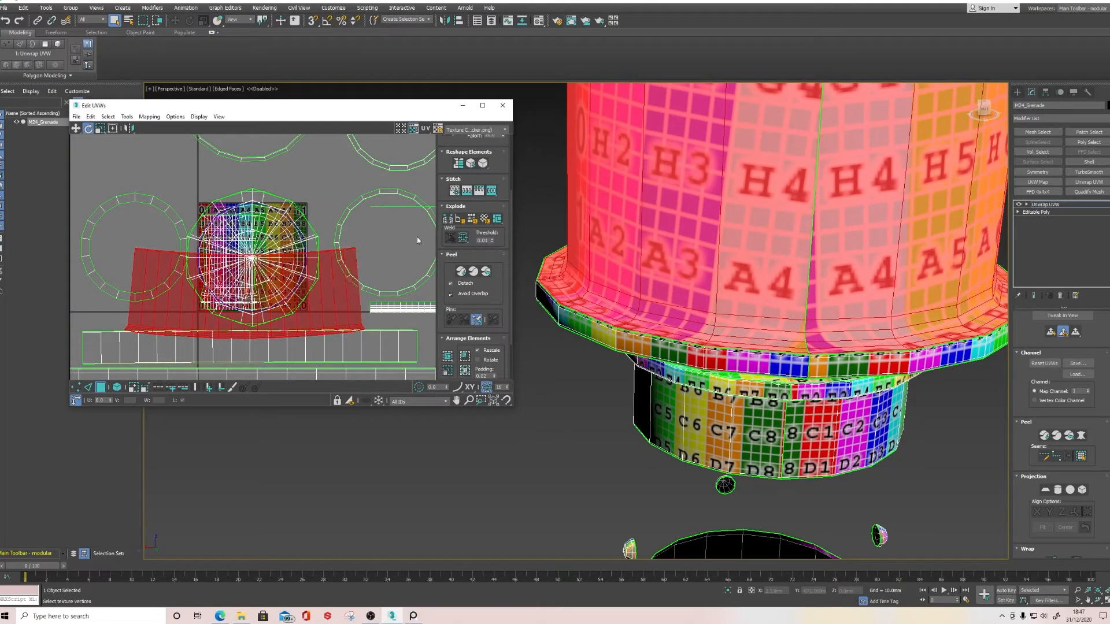
click(459, 171)
key(ctrl+z)
mouse_move(358, 290)
mouse_down()
mouse_move(355, 315)
mouse_move(357, 303)
mouse_up()
scroll(356, 259, down, 4)
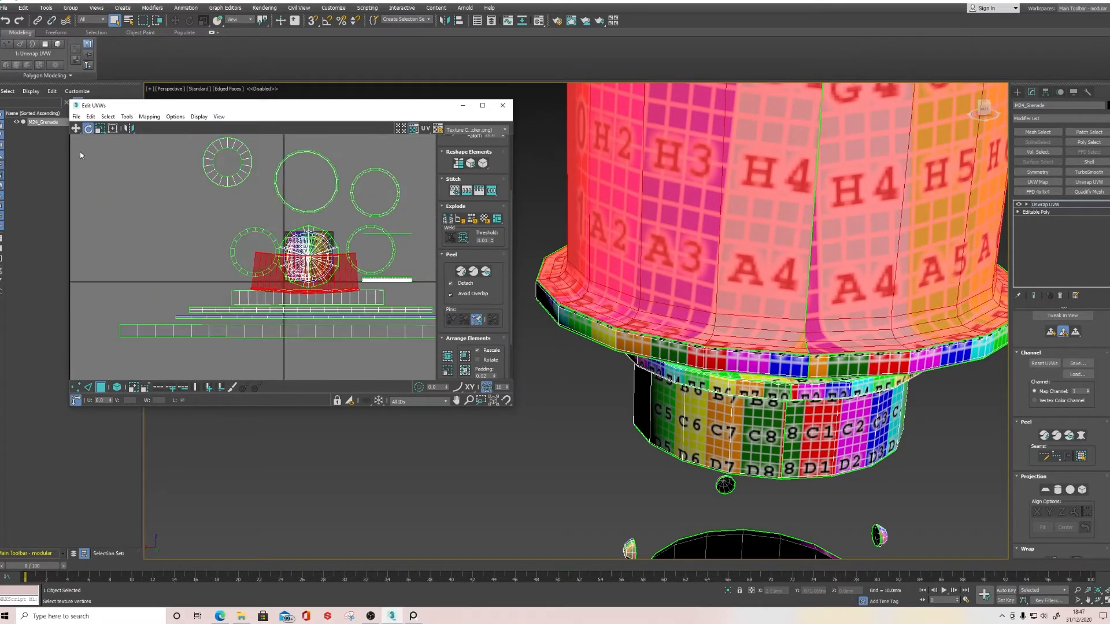
click(77, 130)
drag(331, 273, 339, 279)
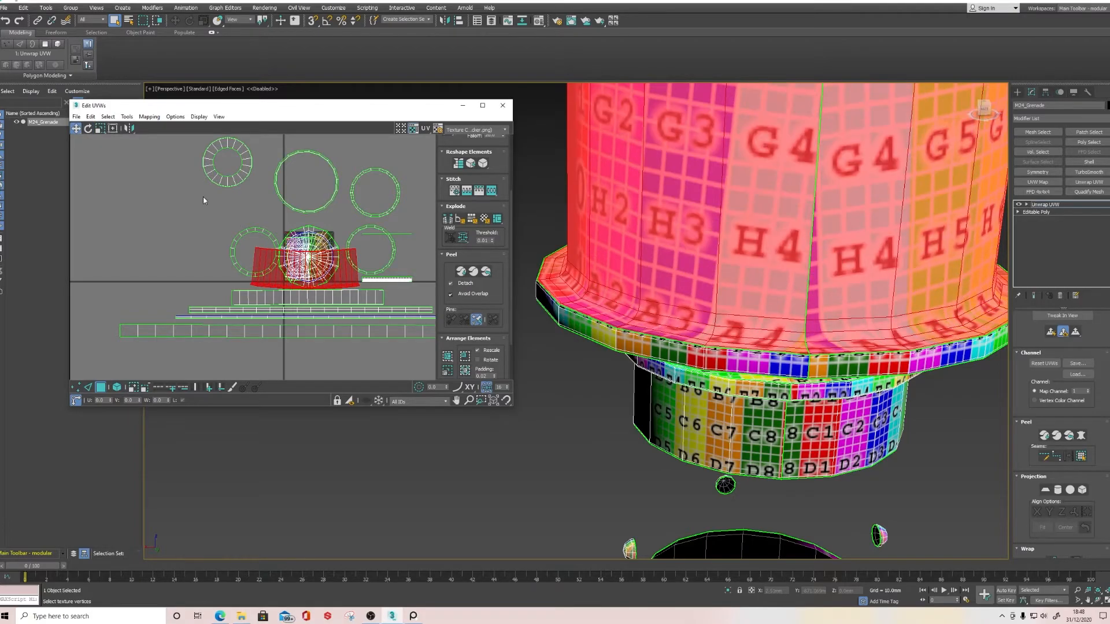
click(203, 200)
Try packing all the UV shells with Pack UVs, examine the layout and undo it.
click(126, 116)
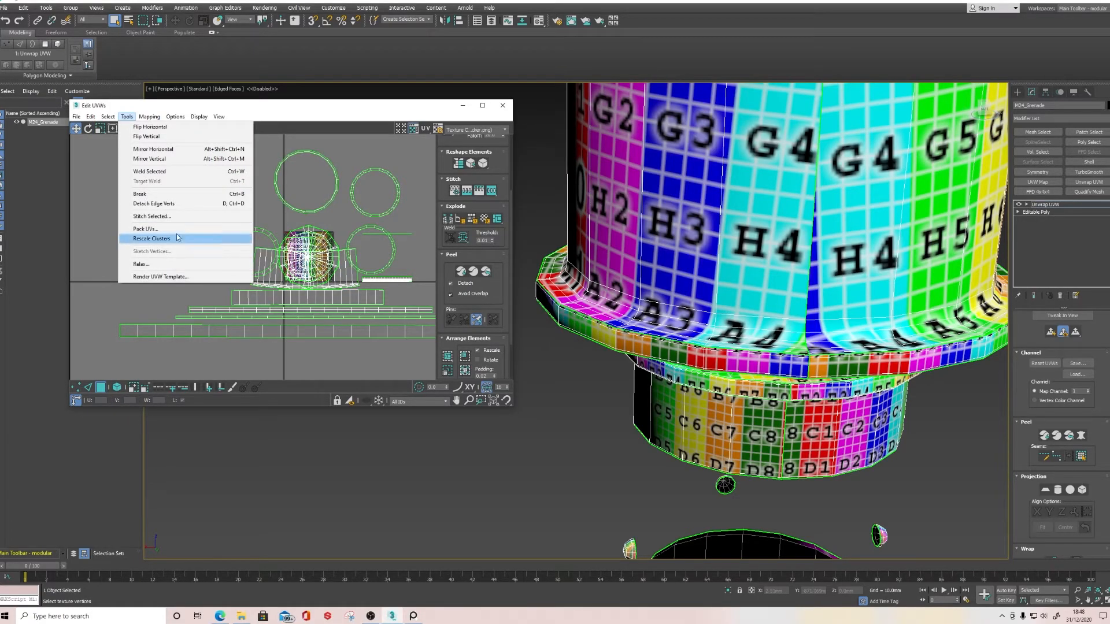
click(146, 228)
click(201, 185)
scroll(316, 249, up, 5)
scroll(308, 260, up, 6)
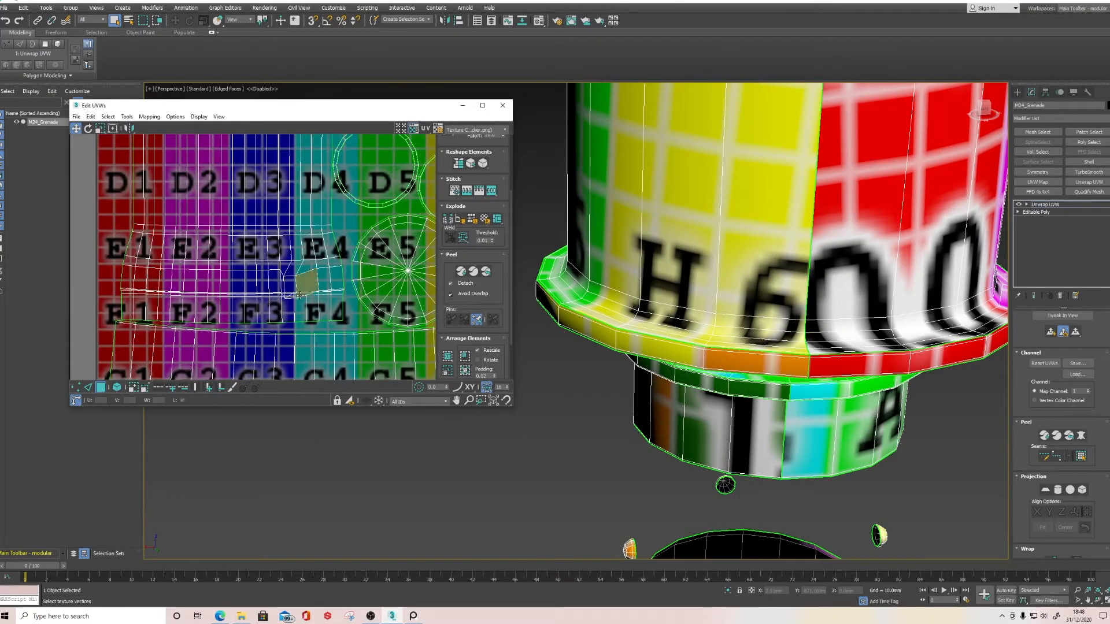
scroll(300, 269, down, 10)
scroll(294, 279, up, 9)
scroll(293, 280, down, 10)
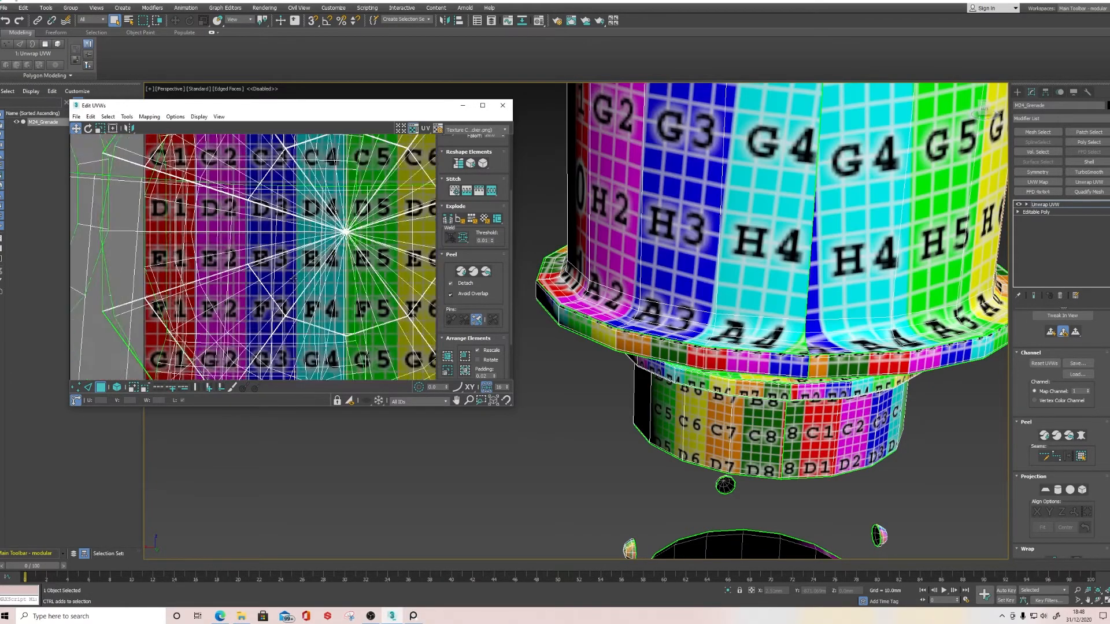
Pack all the UV shells with Pack UVs using the Non-Convex method.
scroll(293, 279, up, 12)
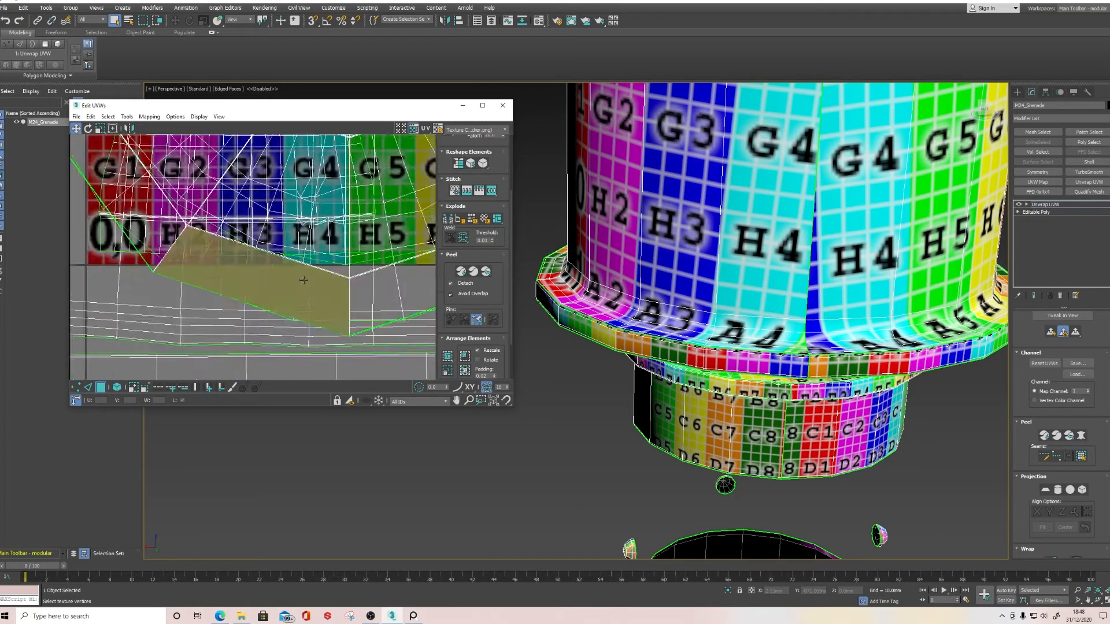
scroll(293, 280, down, 2)
click(125, 118)
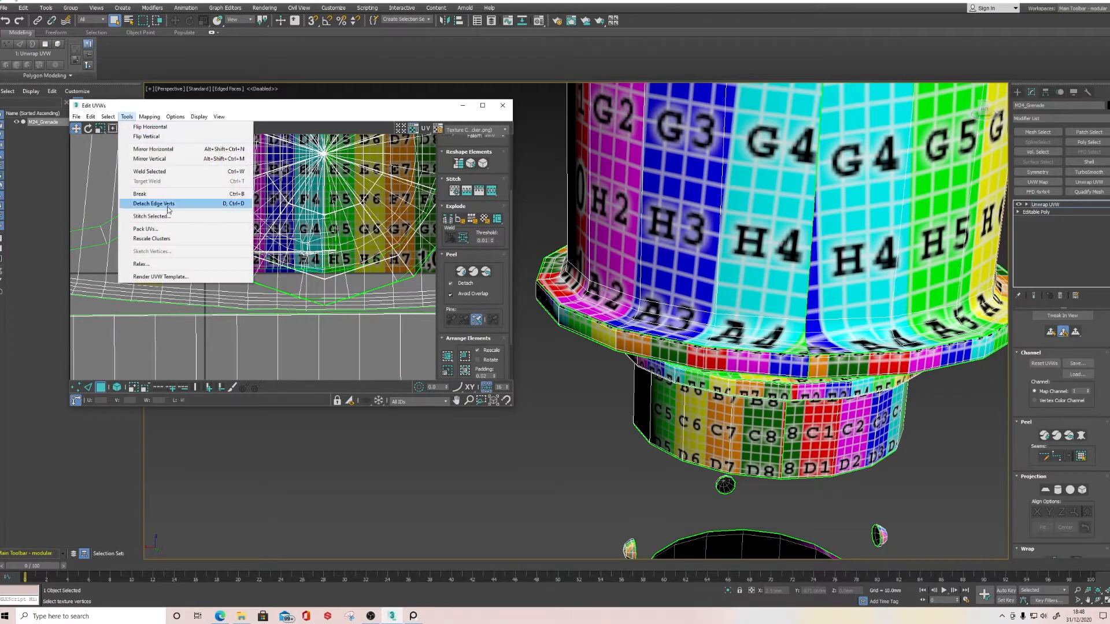
click(144, 229)
click(191, 180)
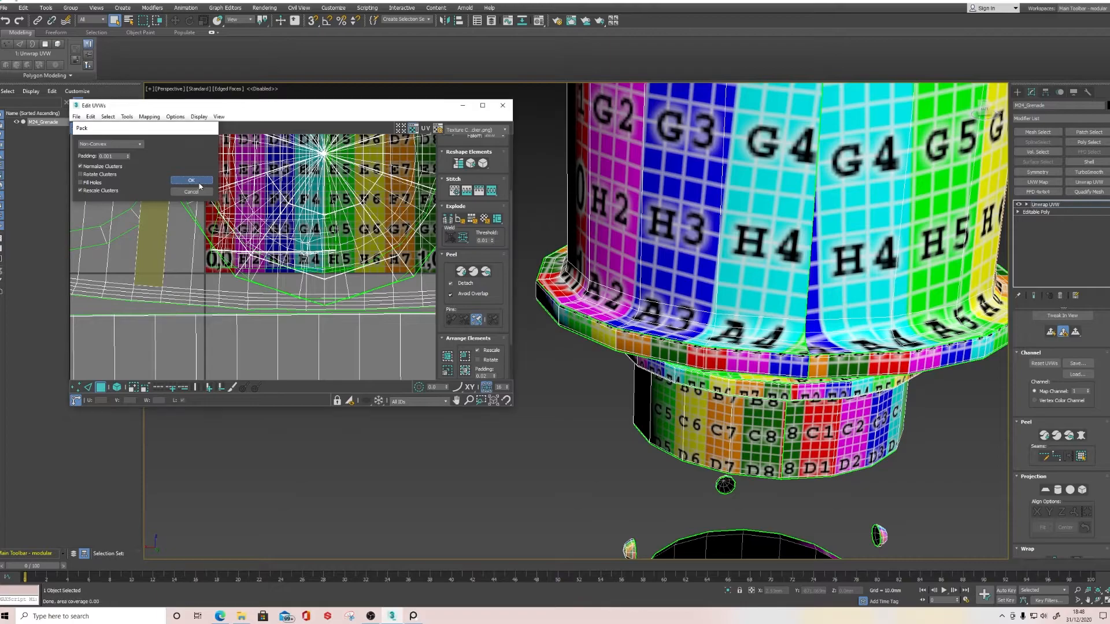
Select the handle's entire UV shell, start a Pelt Map on it, run the pelt simulation and start relaxing it.
scroll(277, 231, up, 3)
click(116, 387)
click(249, 205)
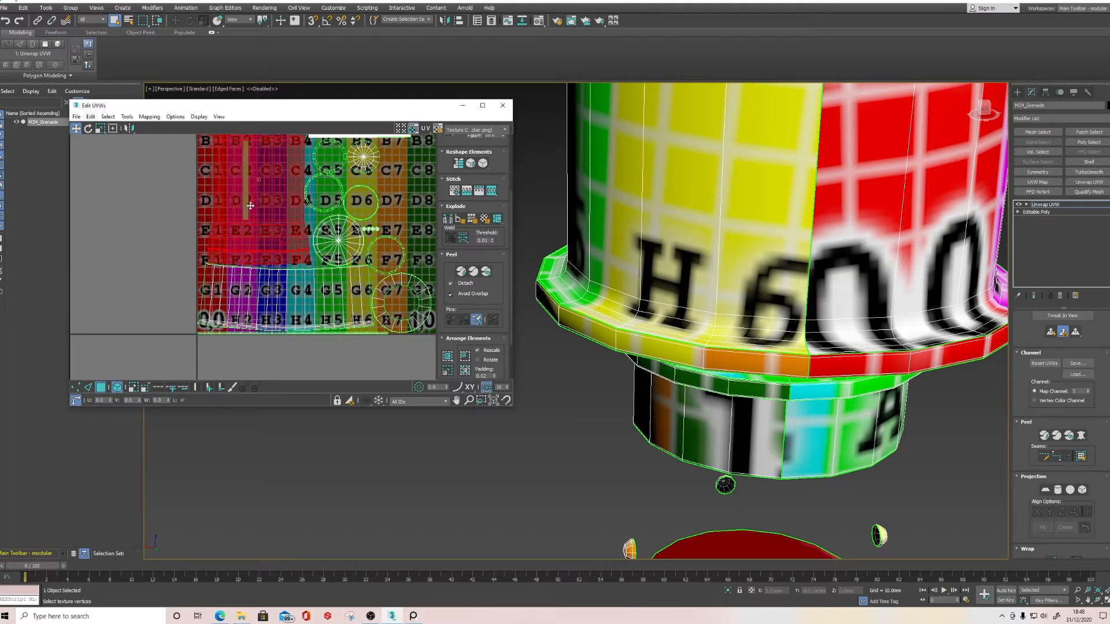
click(1081, 436)
click(534, 214)
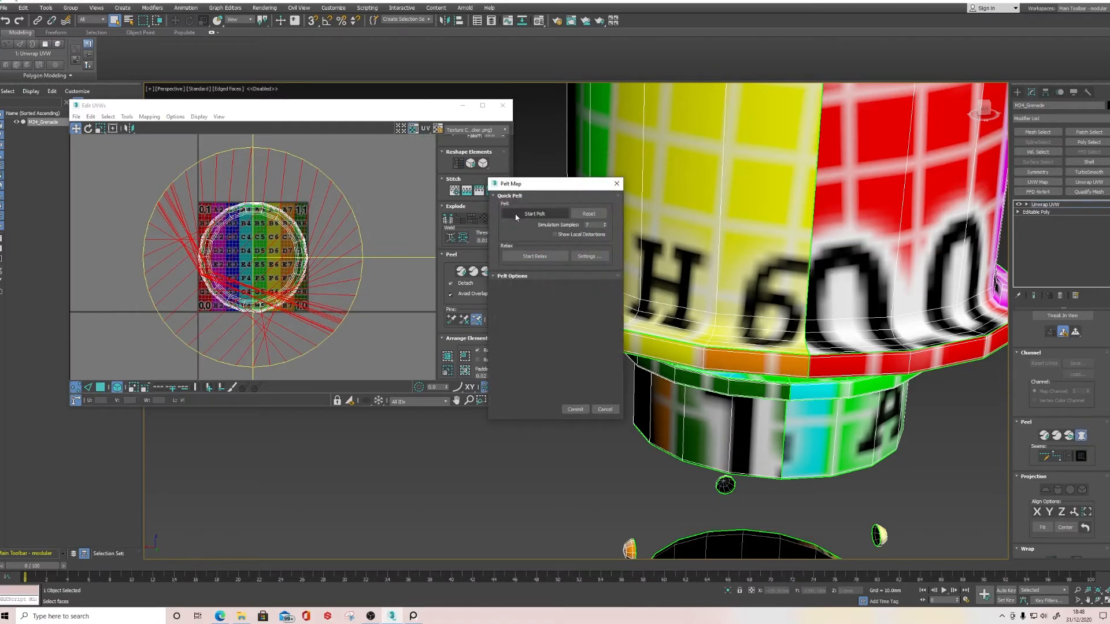
click(535, 256)
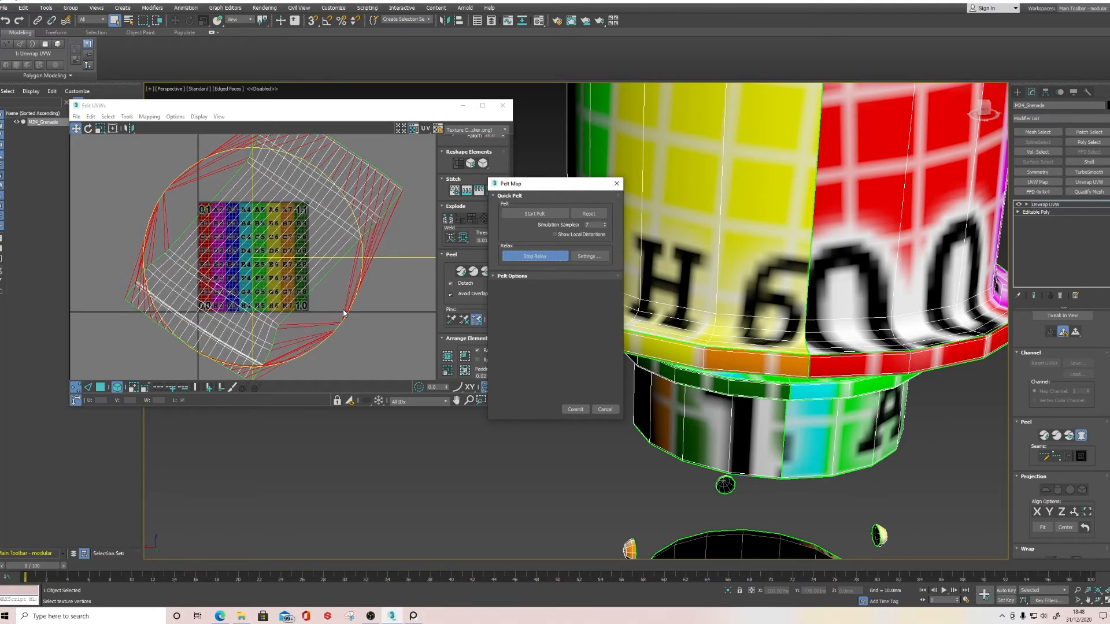
Inspect the handle's relaxing pelt, switching the local distortions display on and off again.
scroll(331, 301, down, 3)
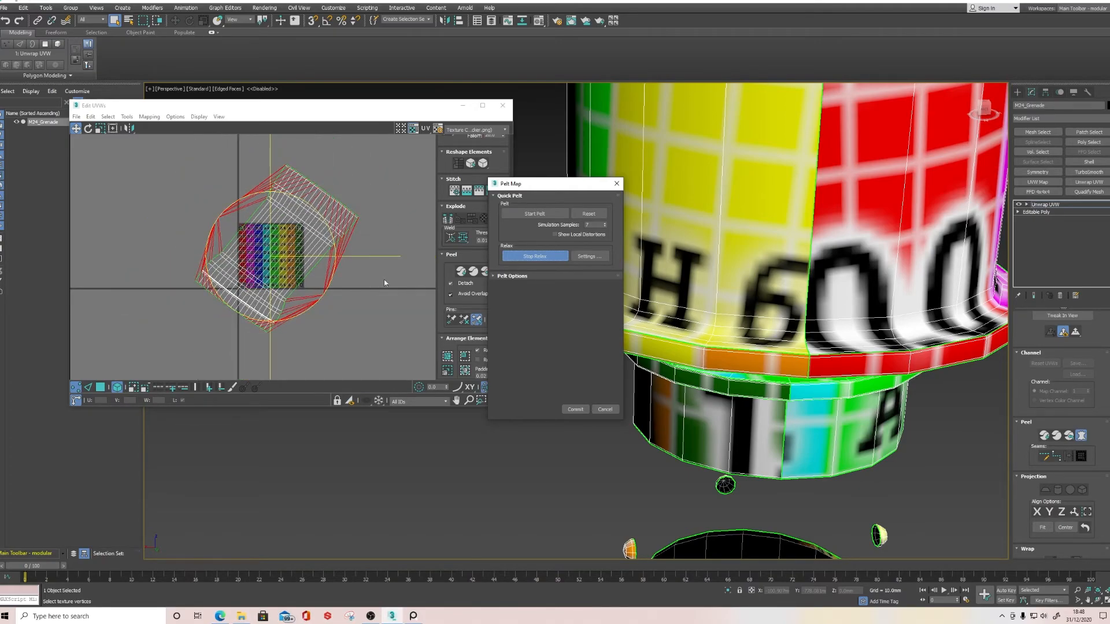
click(554, 235)
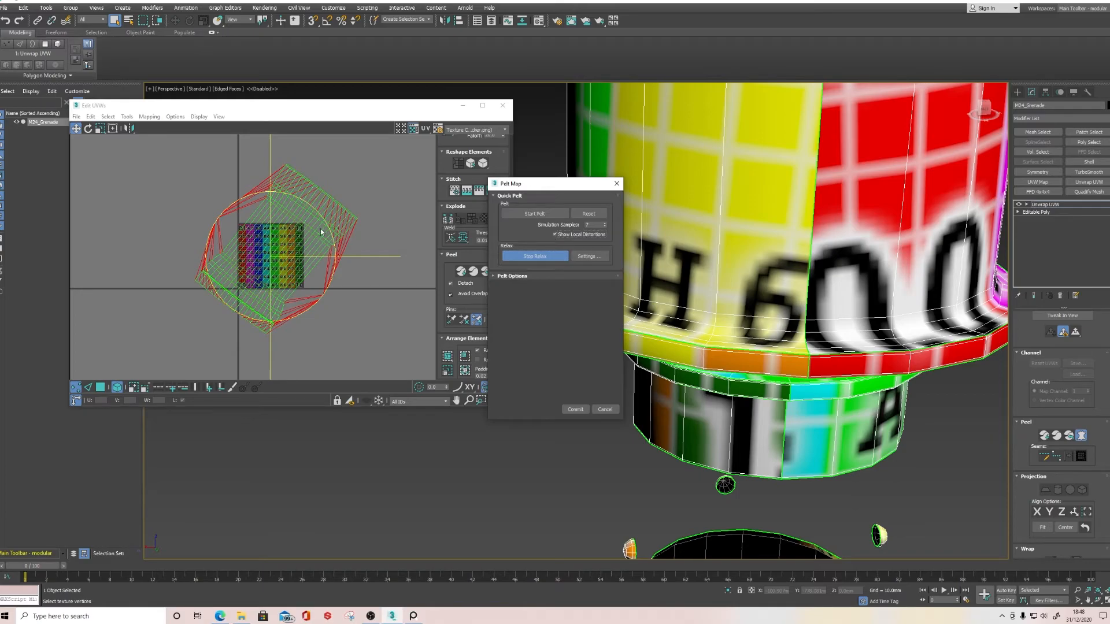
scroll(322, 232, up, 5)
scroll(338, 238, down, 2)
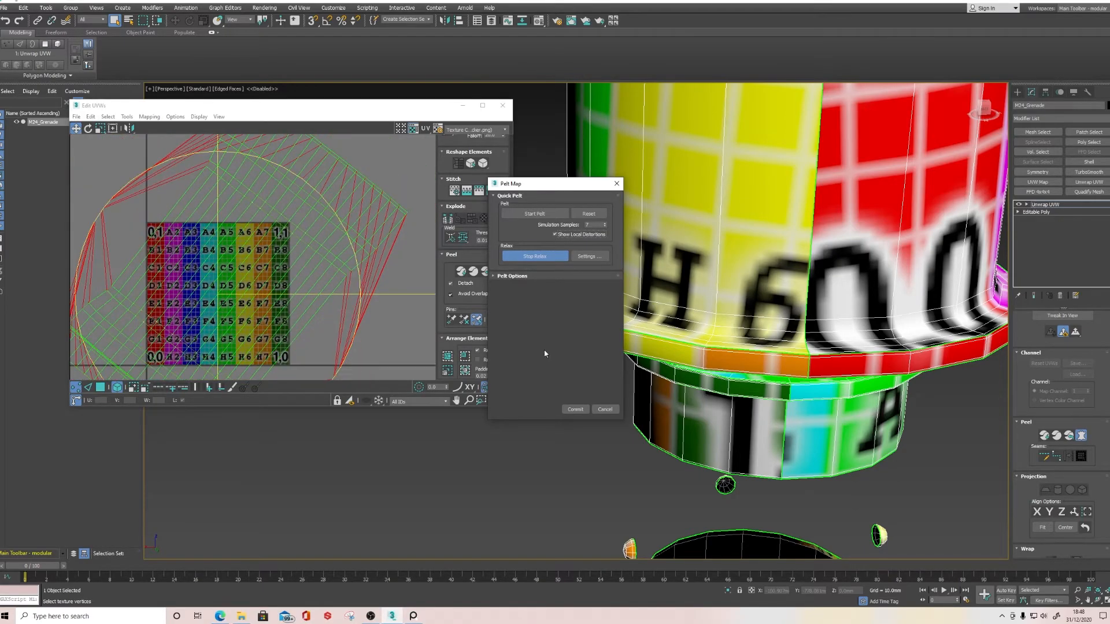
click(555, 236)
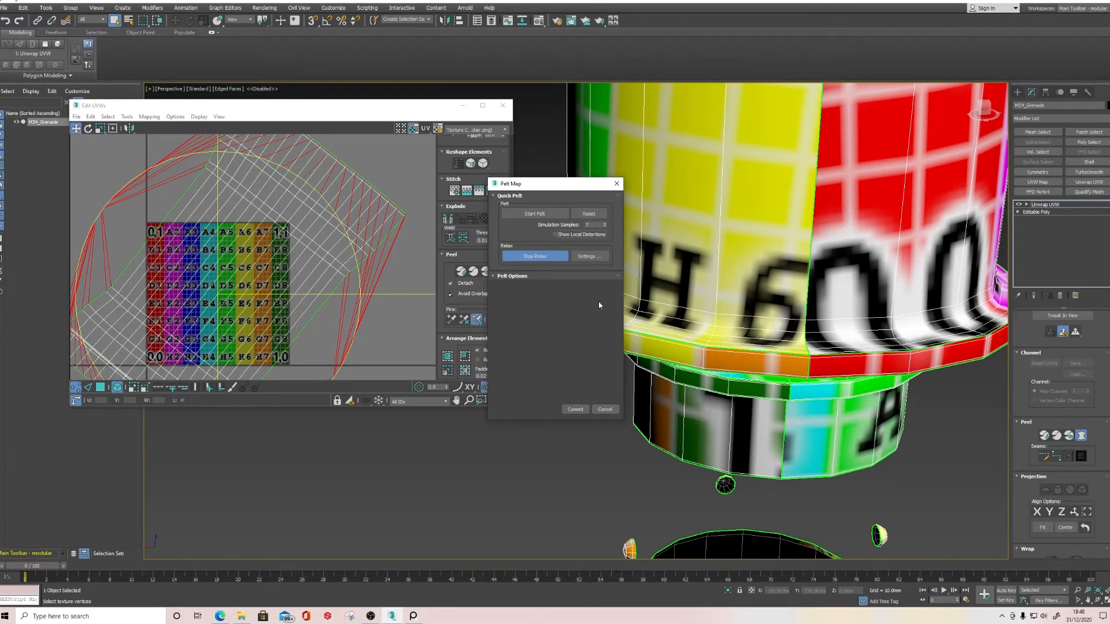
scroll(347, 314, down, 3)
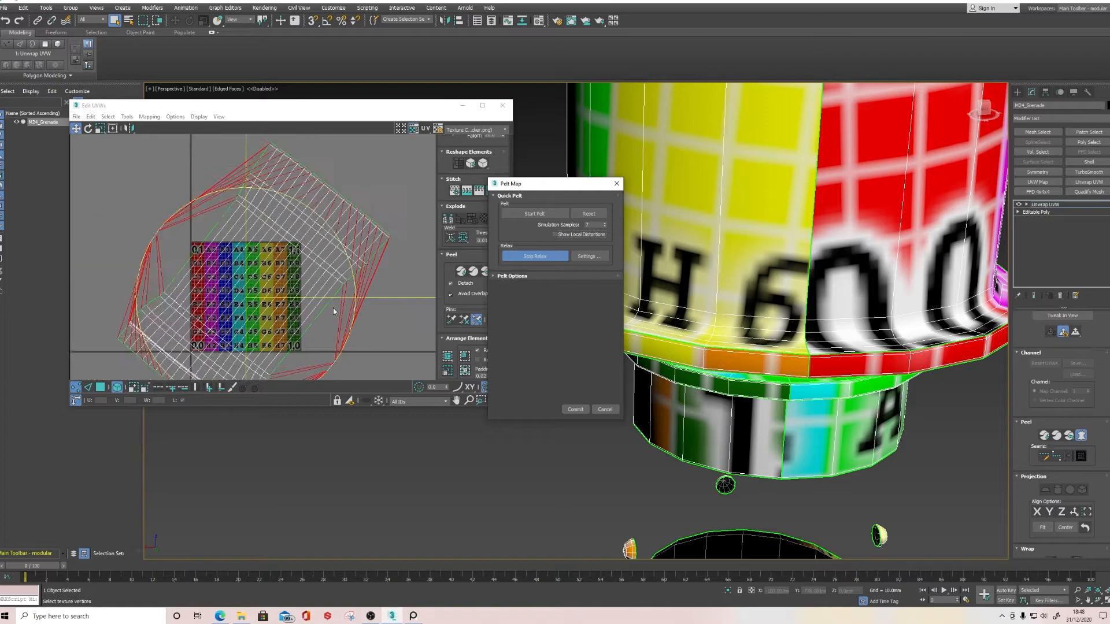
Commit the handle's Pelt Map and repack all the UV shells with Pack UVs using the Non-Convex method.
click(567, 407)
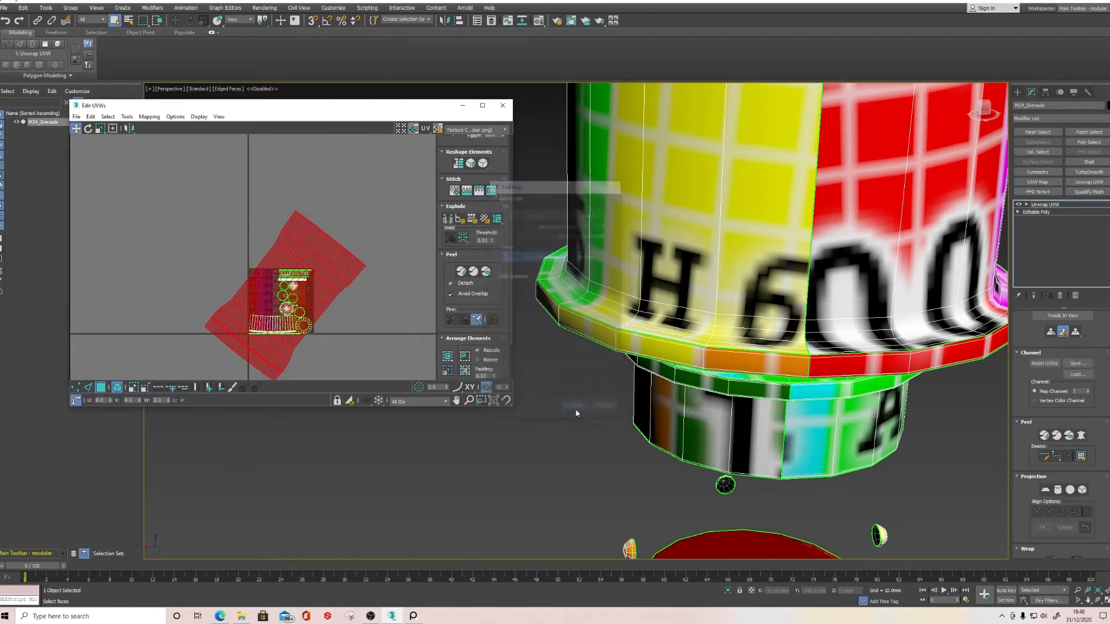
click(126, 116)
click(147, 229)
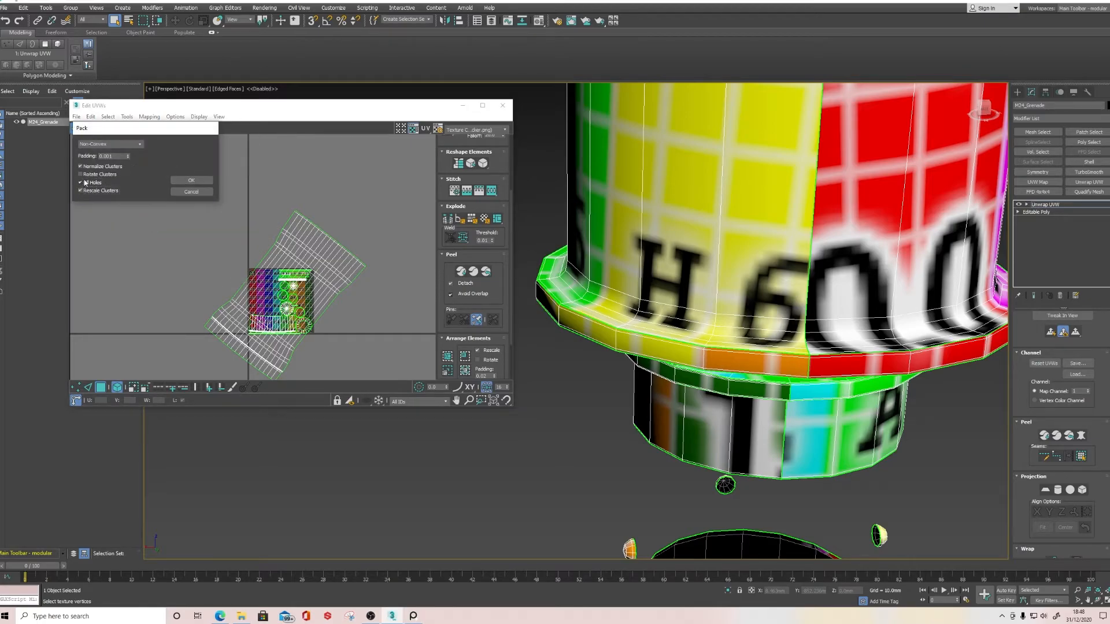
Examine the packed UV layout for shell spacing and overlaps, including the small circular shells and thin strips.
scroll(243, 246, up, 6)
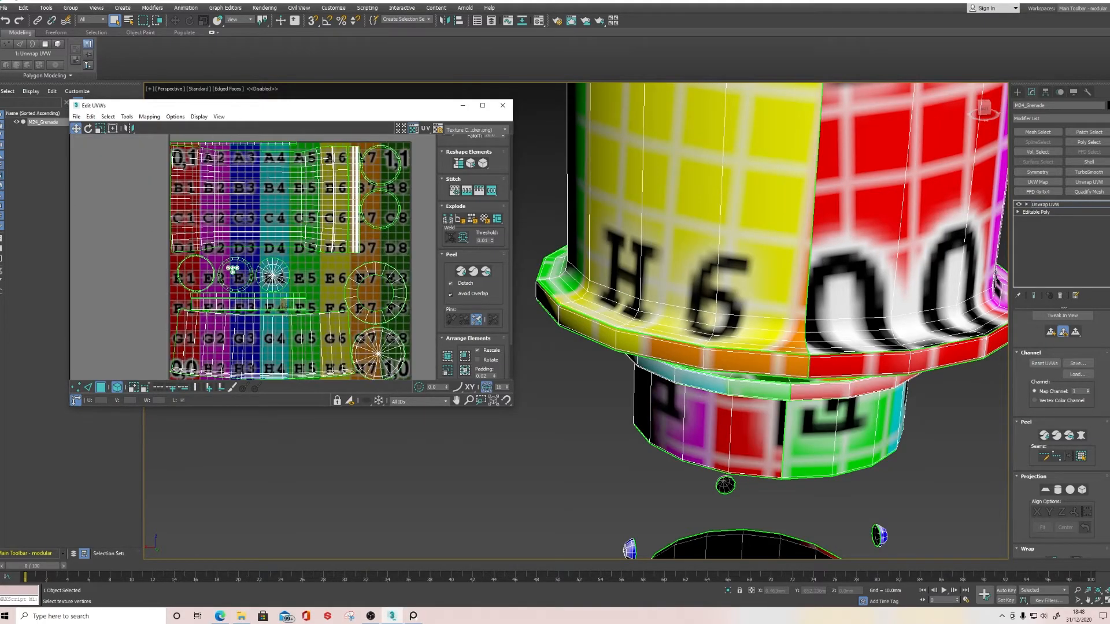
scroll(243, 246, up, 4)
scroll(242, 246, down, 6)
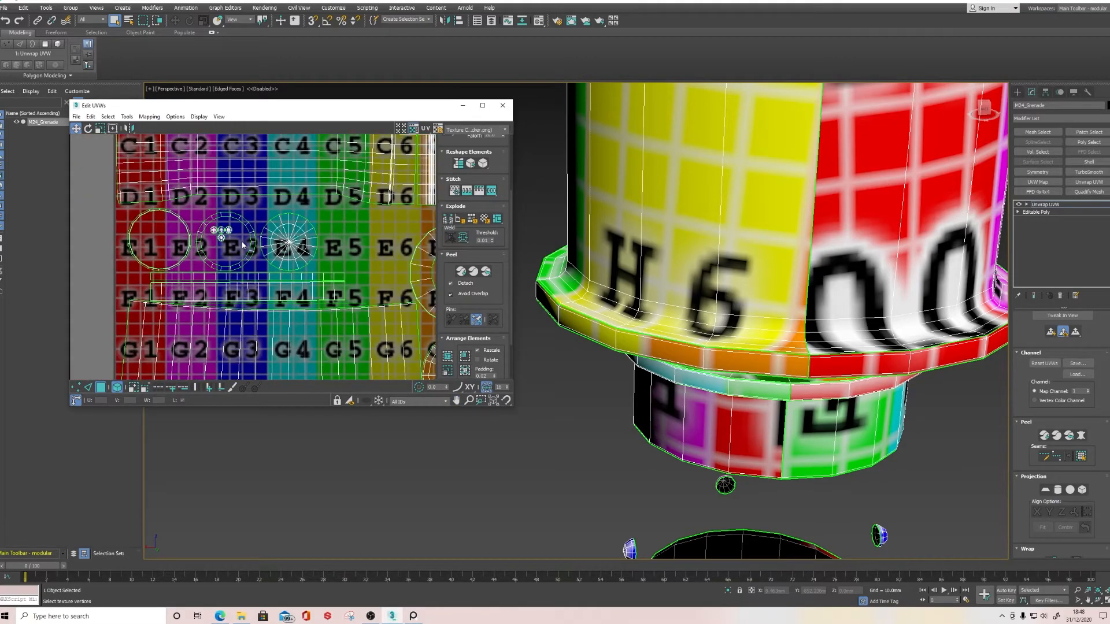
mouse_move(331, 254)
middle_down()
mouse_move(262, 303)
mouse_move(313, 265)
middle_up()
scroll(263, 302, down, 2)
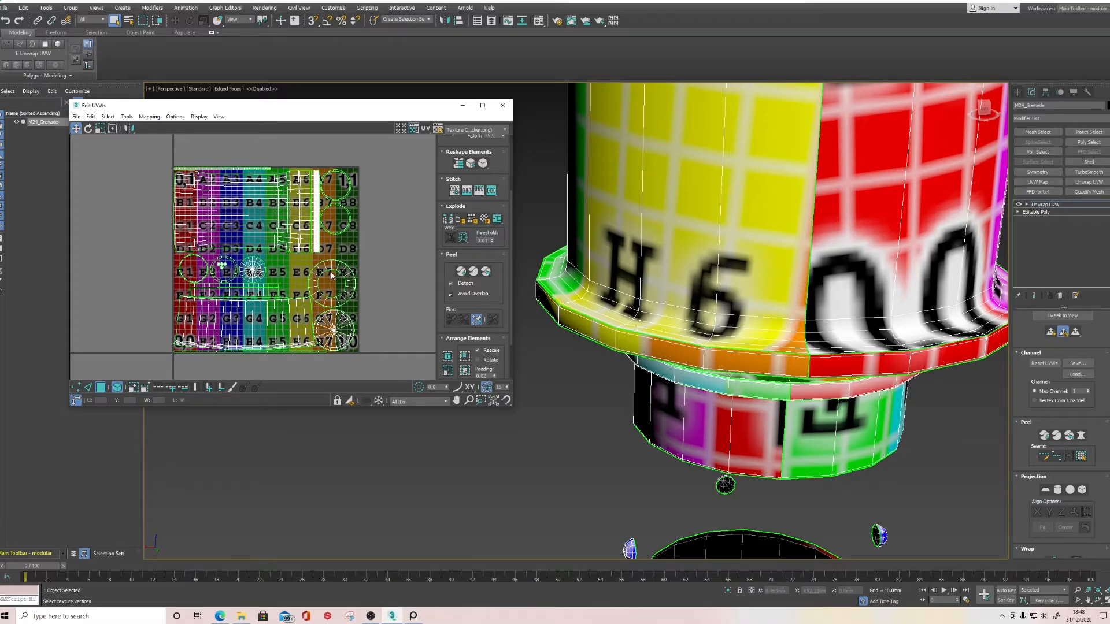
scroll(209, 286, up, 5)
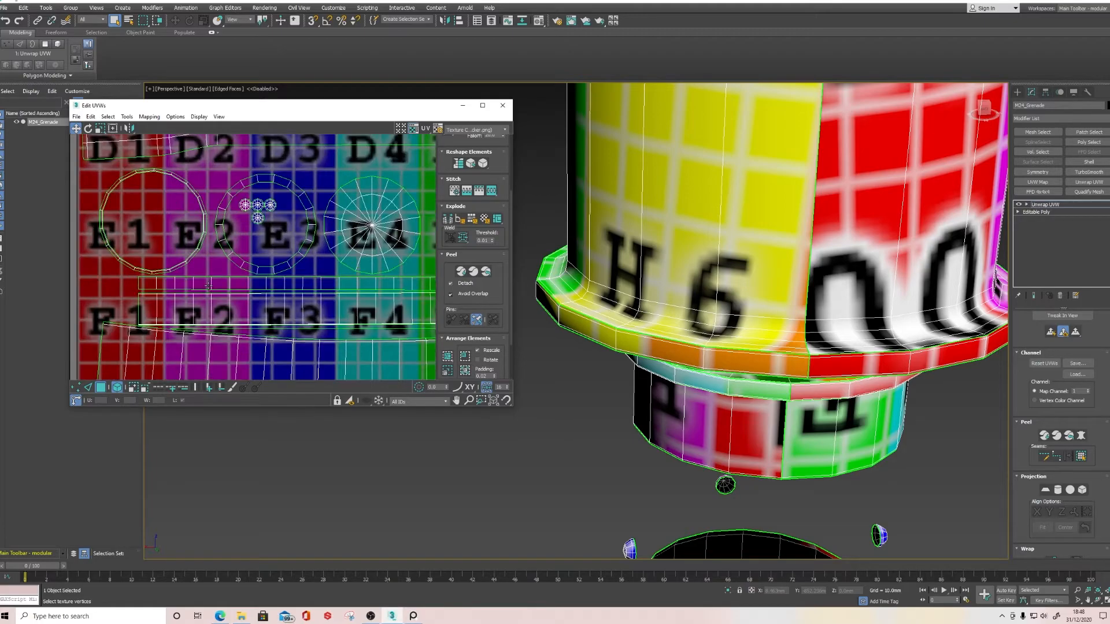
scroll(201, 227, down, 4)
middle_drag(201, 226, 192, 260)
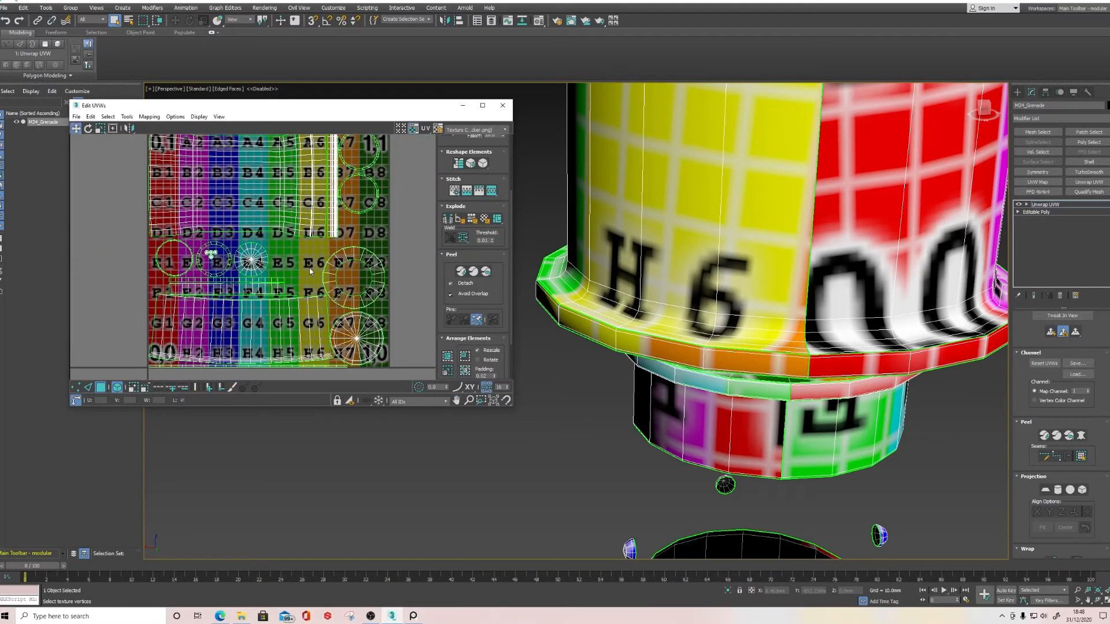
scroll(310, 268, down, 1)
scroll(559, 145, down, 3)
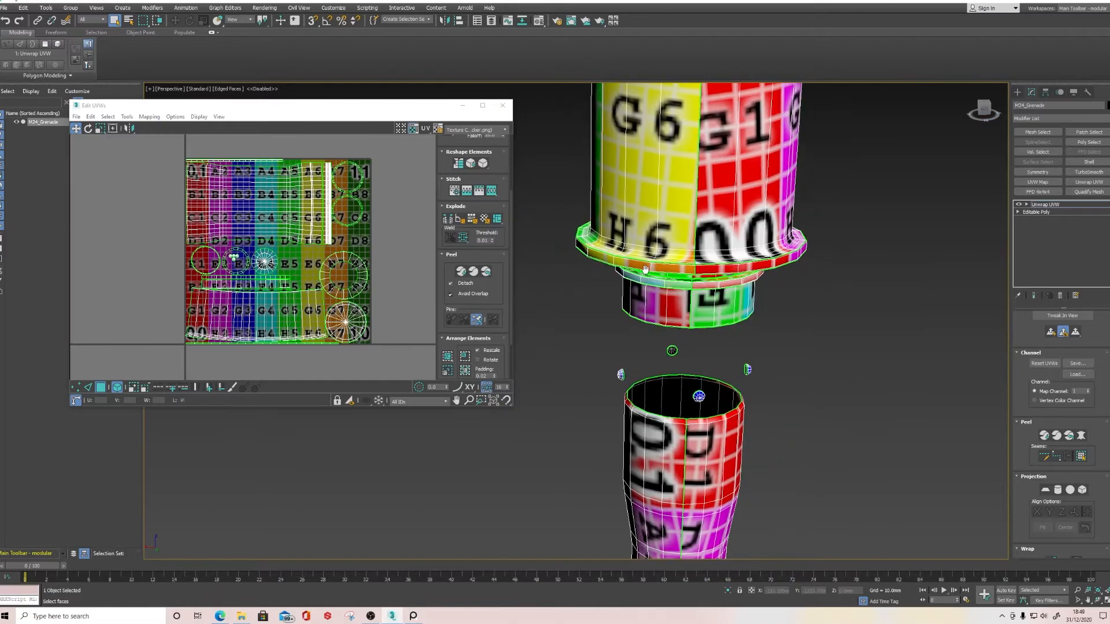
Close the UV editor, open the Material Editor and start choosing a diffuse map for the unused 07 - Default material.
click(503, 105)
scroll(627, 297, down, 3)
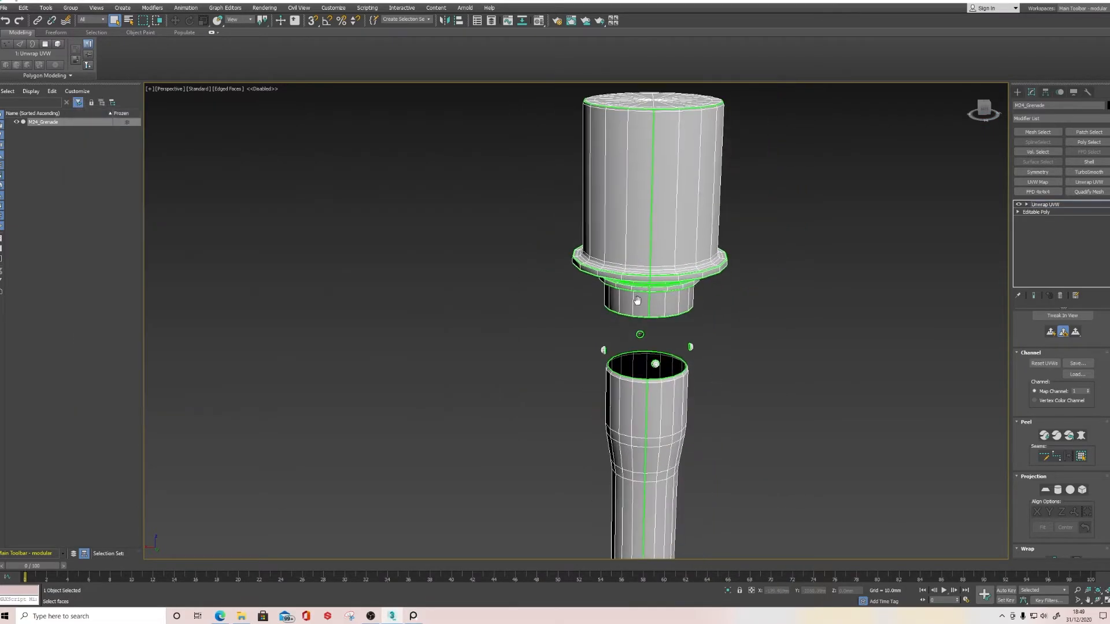
middle_drag(632, 296, 557, 220)
mouse_move(615, 269)
alt+middle_down()
mouse_move(562, 266)
mouse_move(723, 250)
mouse_move(632, 272)
alt+middle_up()
key(m)
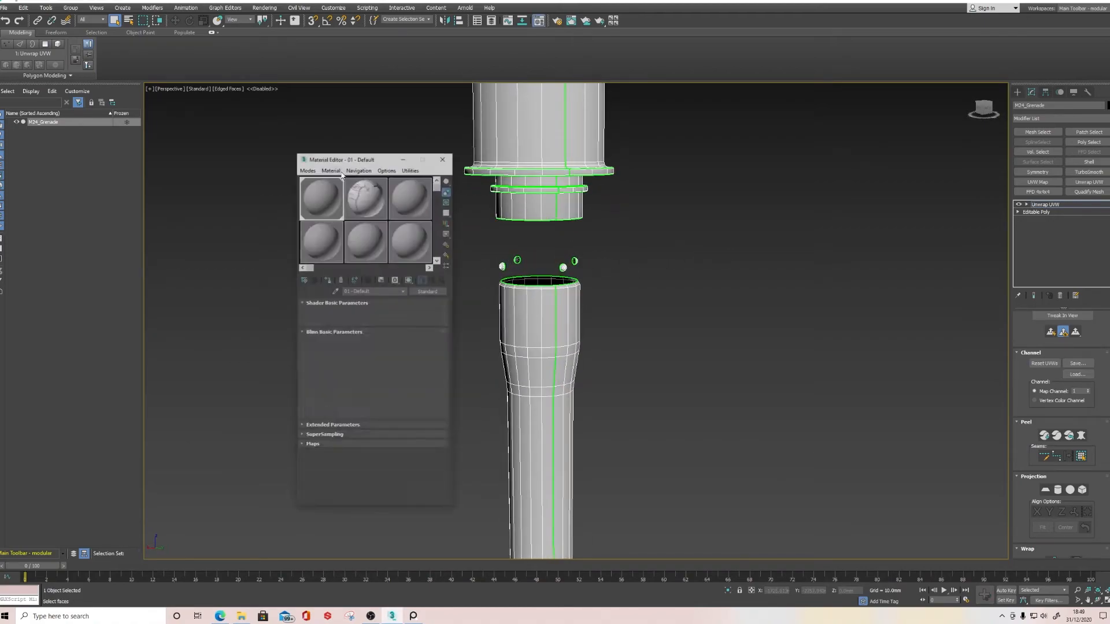
click(354, 281)
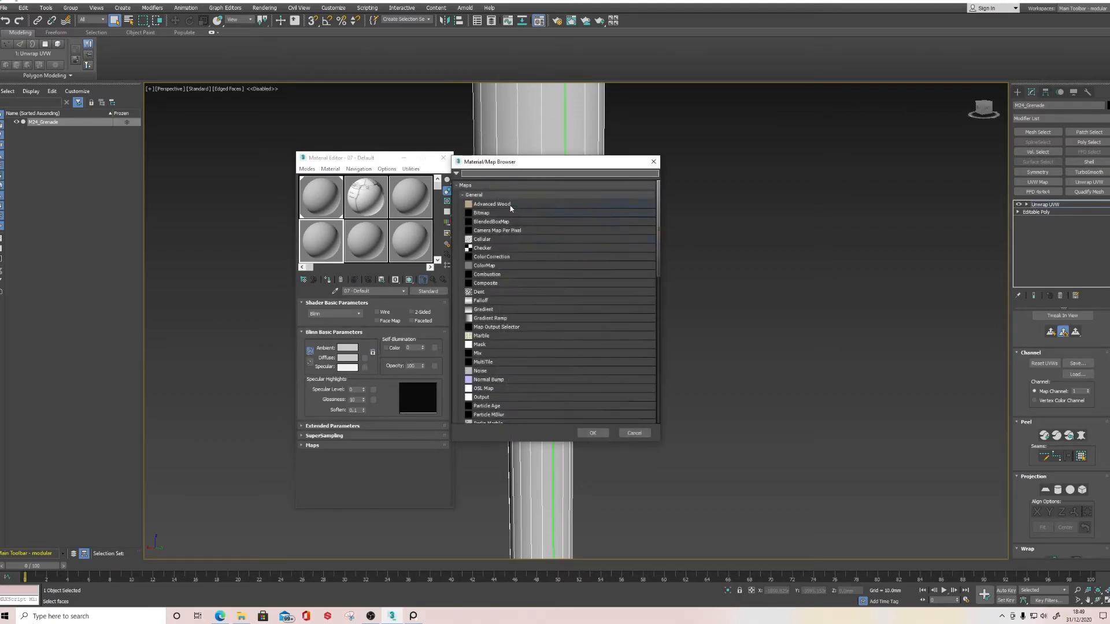
double_click(499, 212)
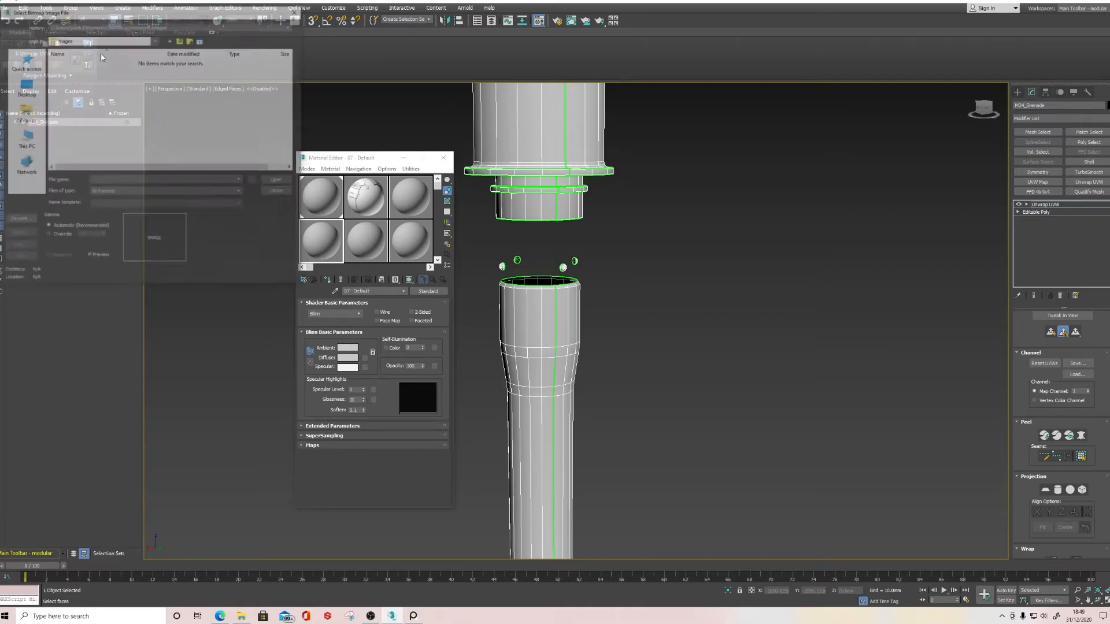
click(297, 9)
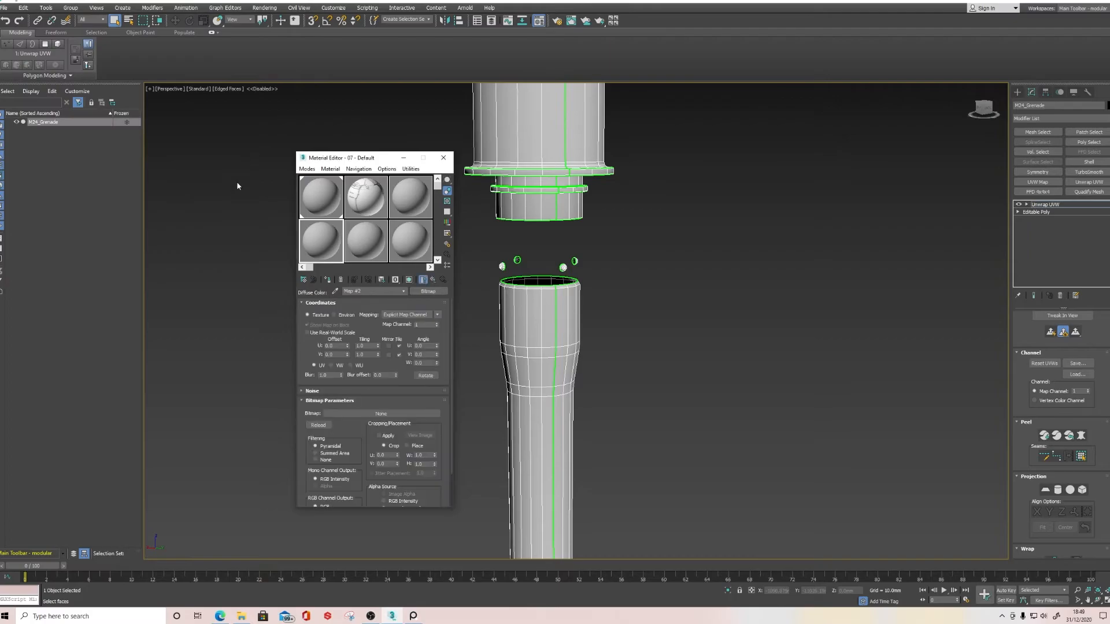
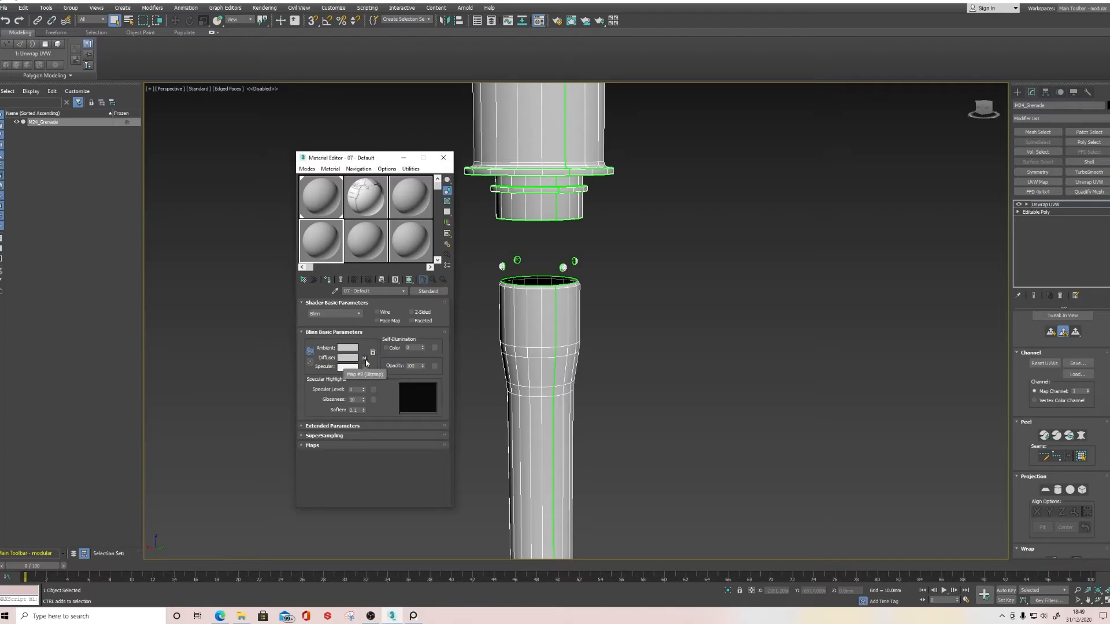
click(423, 281)
click(433, 280)
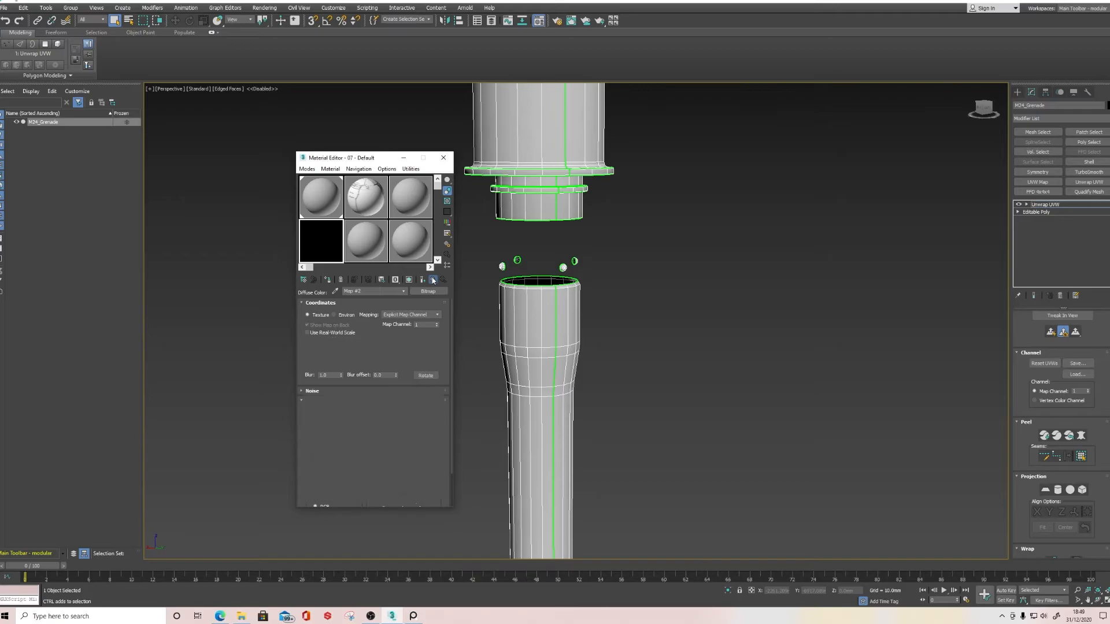
right_click(365, 359)
click(395, 385)
click(366, 359)
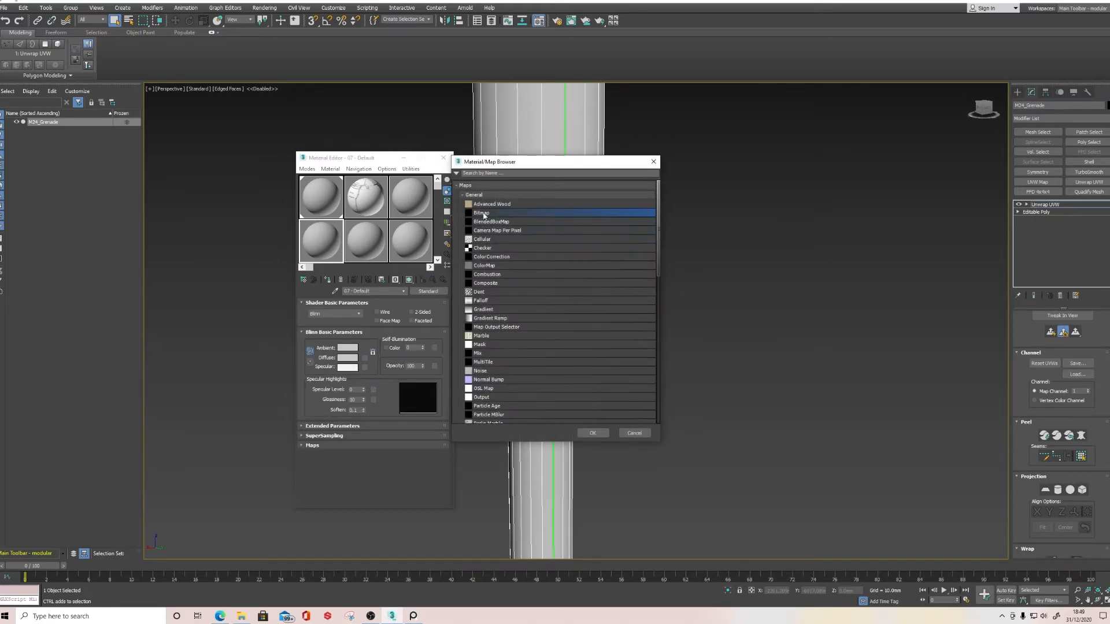
click(593, 433)
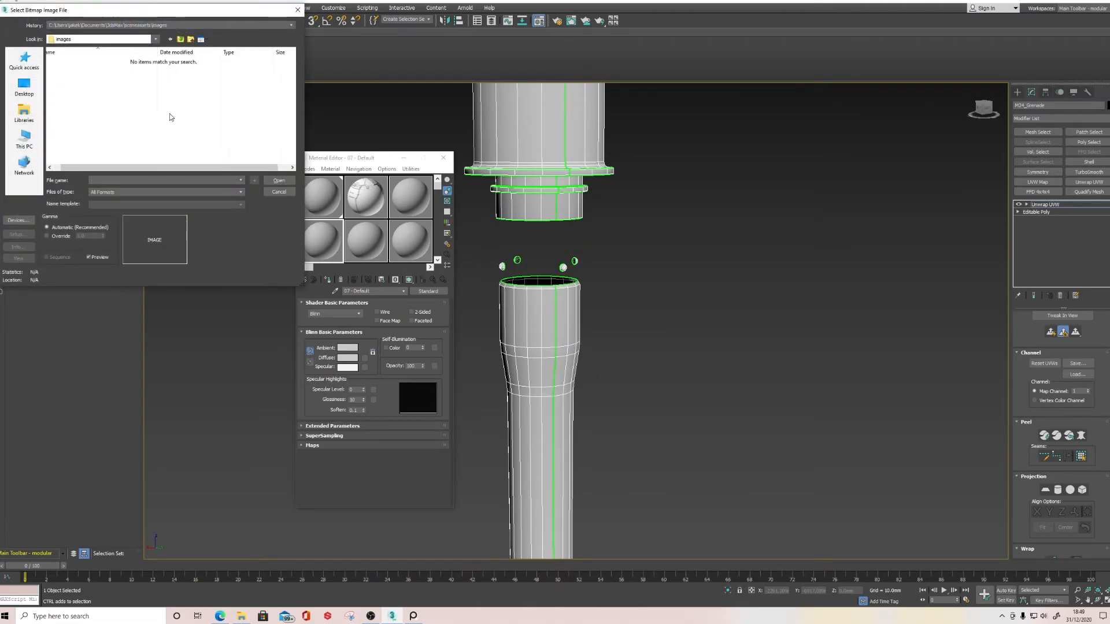
click(279, 192)
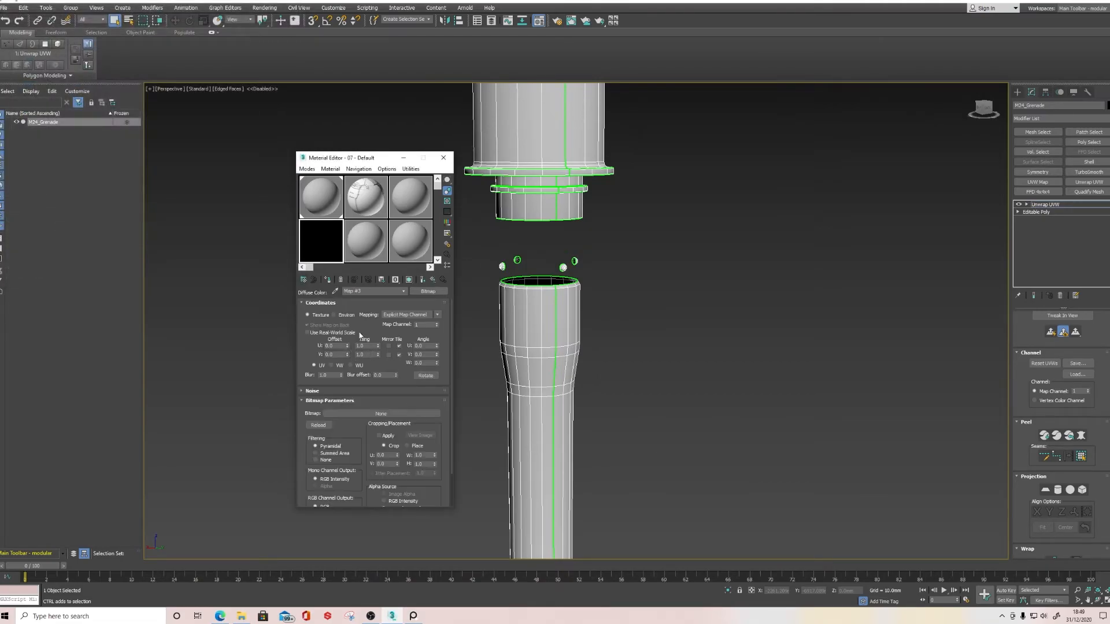
click(417, 281)
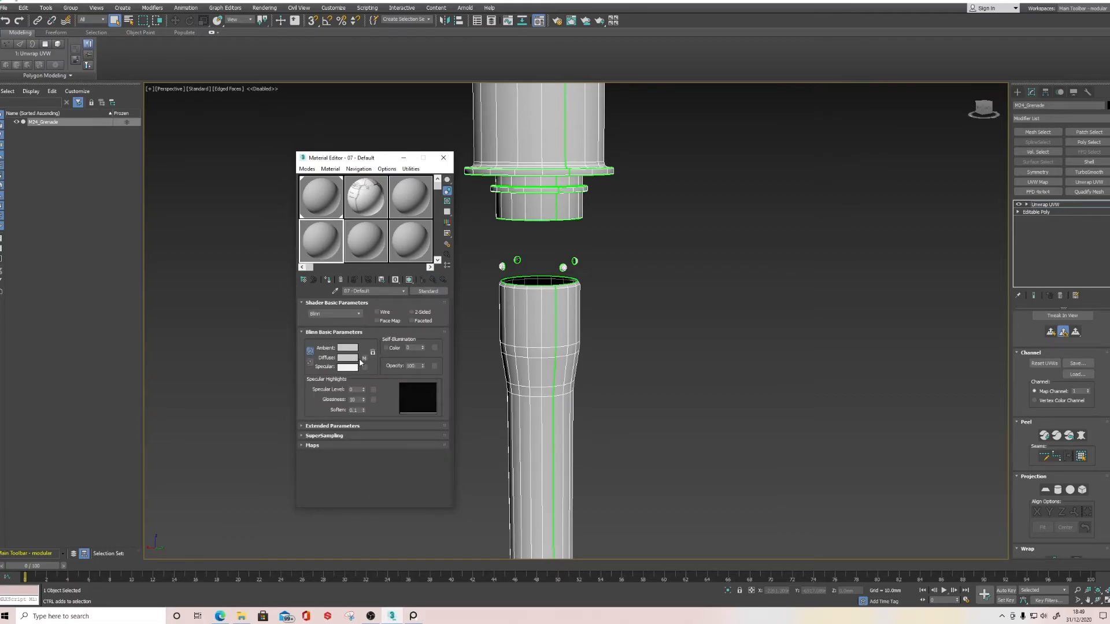
click(365, 358)
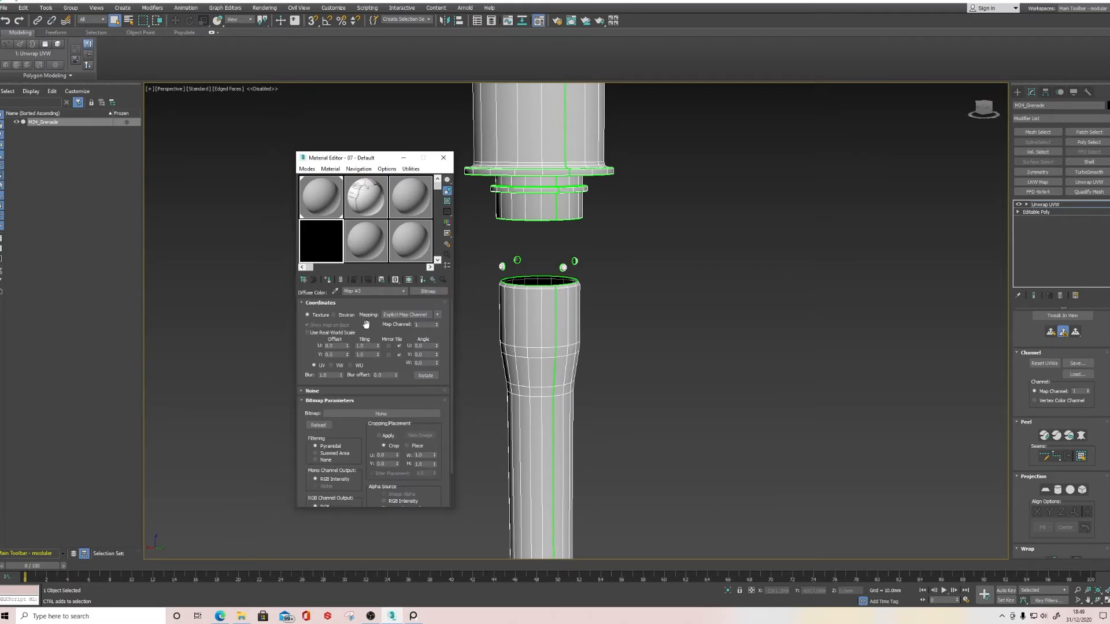
click(423, 280)
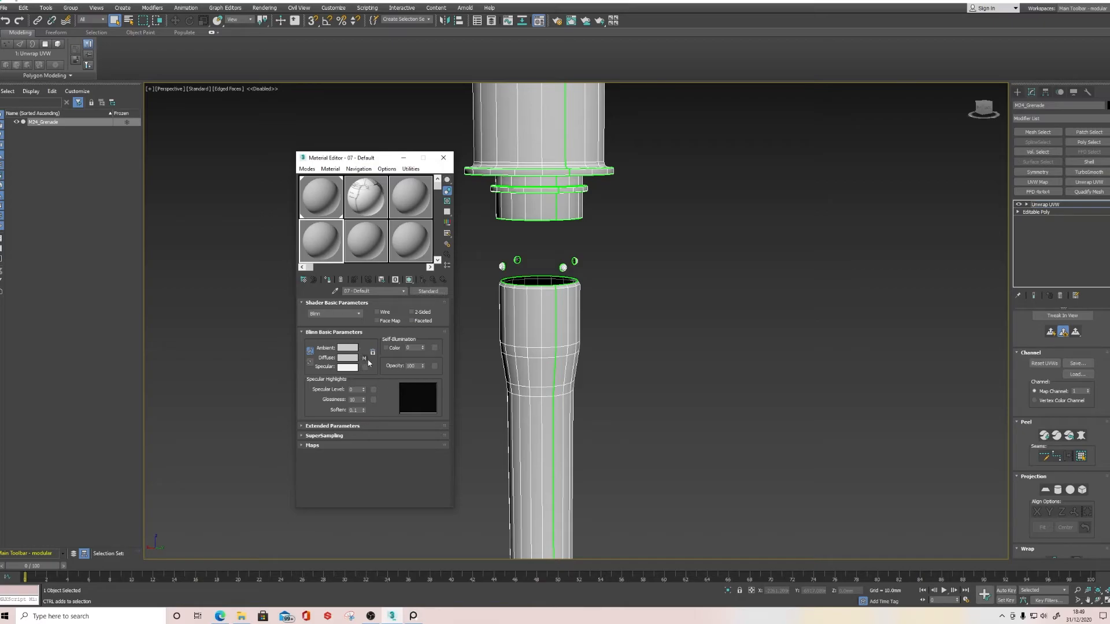
right_click(365, 358)
click(395, 385)
Assign the scene's CheckerPattern Checker map to the 07 - Default material's diffuse colour as an instance.
click(365, 359)
scroll(523, 349, down, 10)
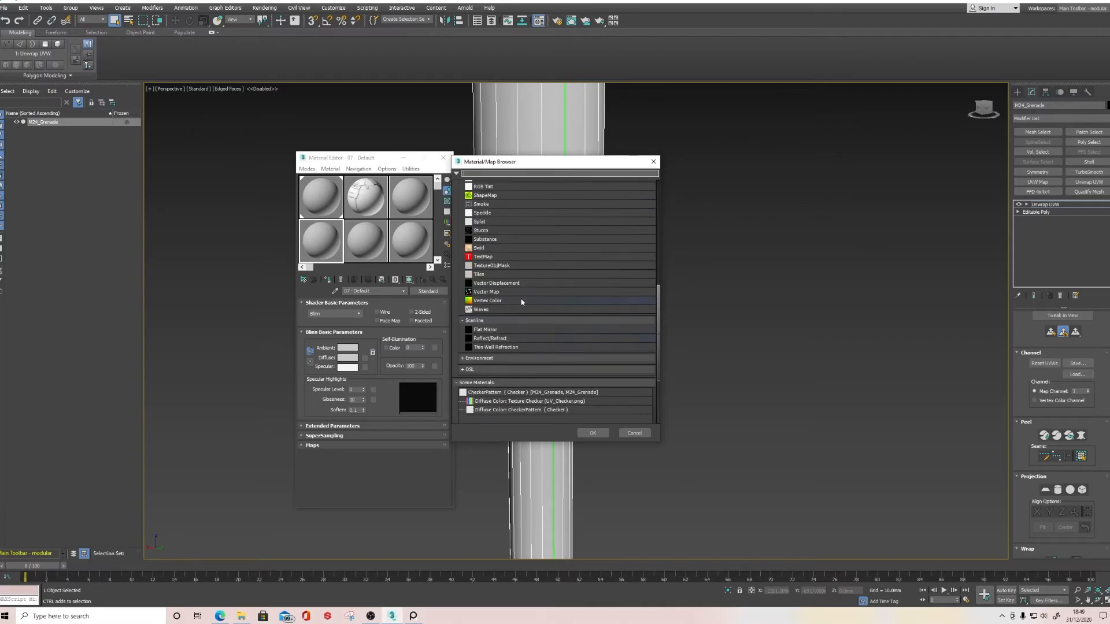
scroll(549, 318, down, 4)
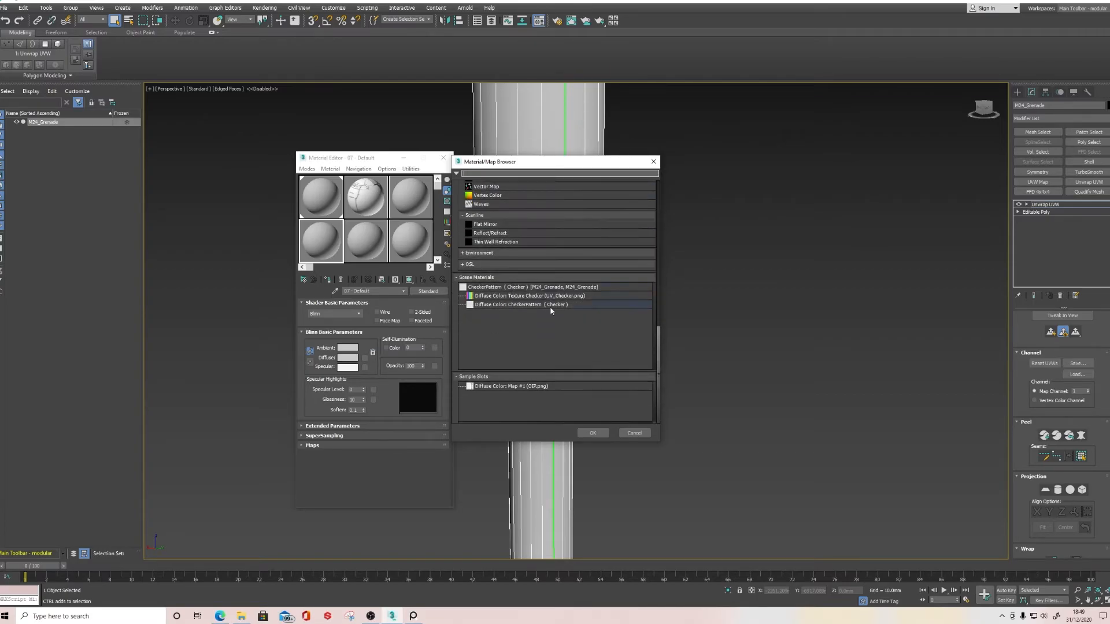
click(528, 294)
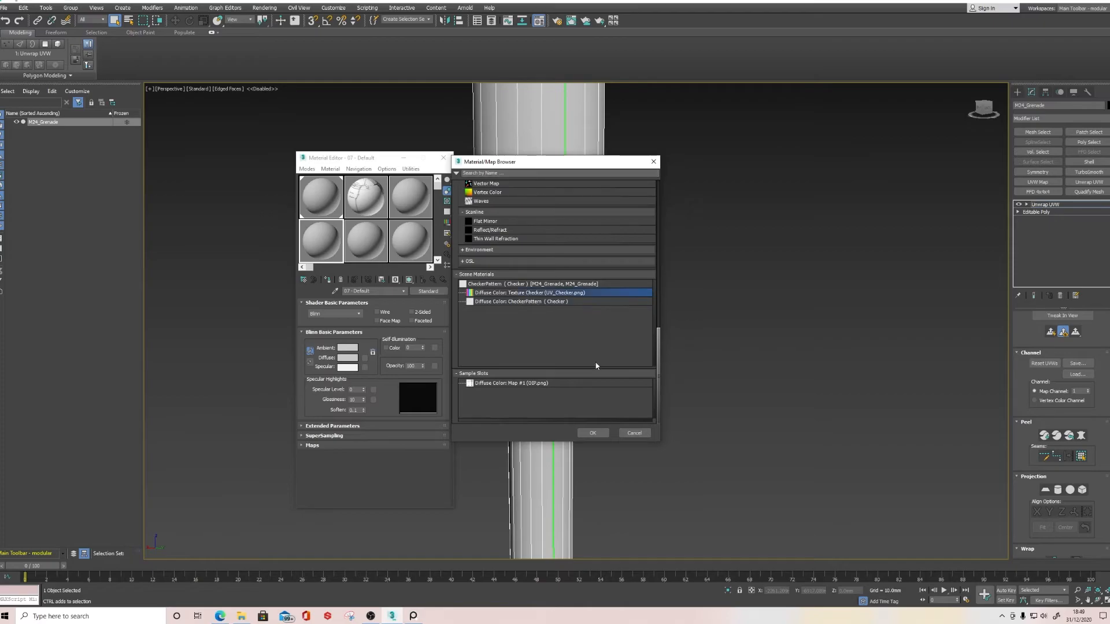
click(493, 302)
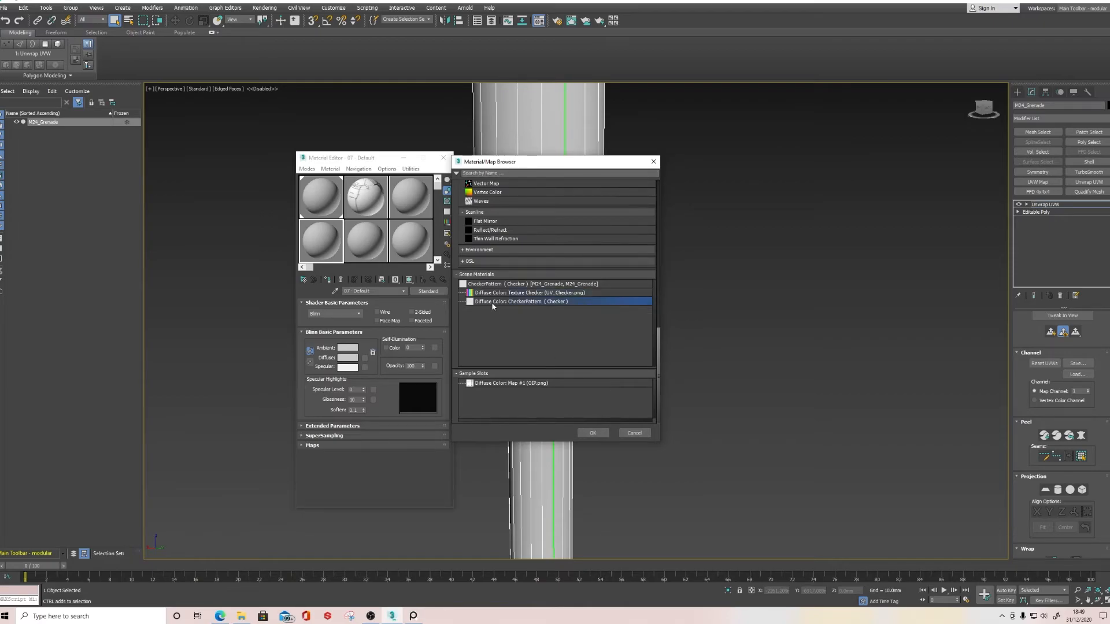
click(593, 433)
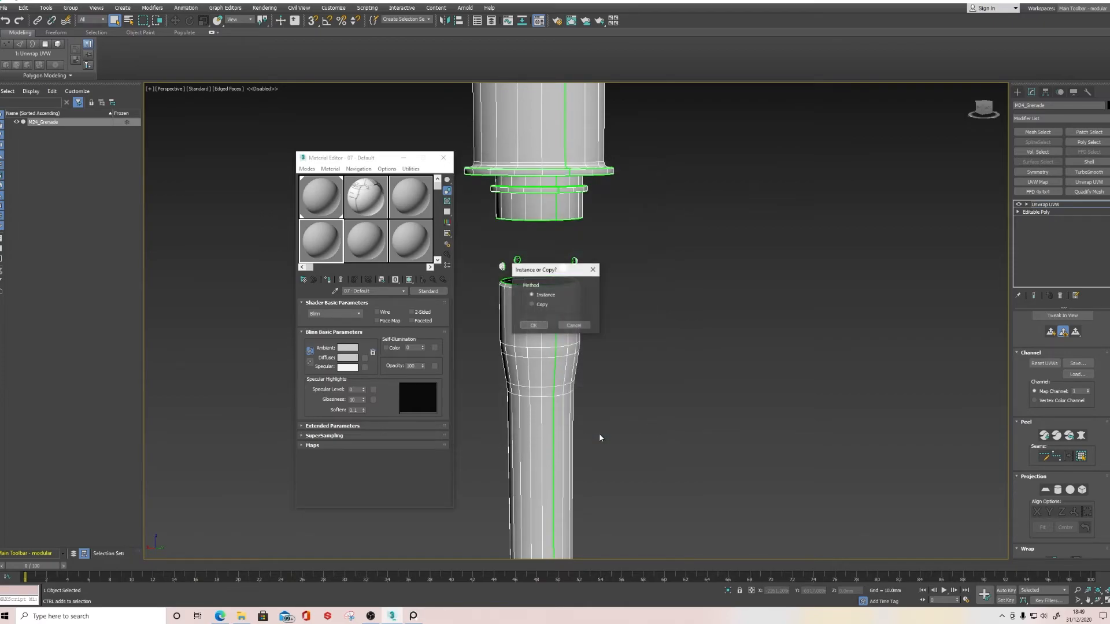
click(533, 326)
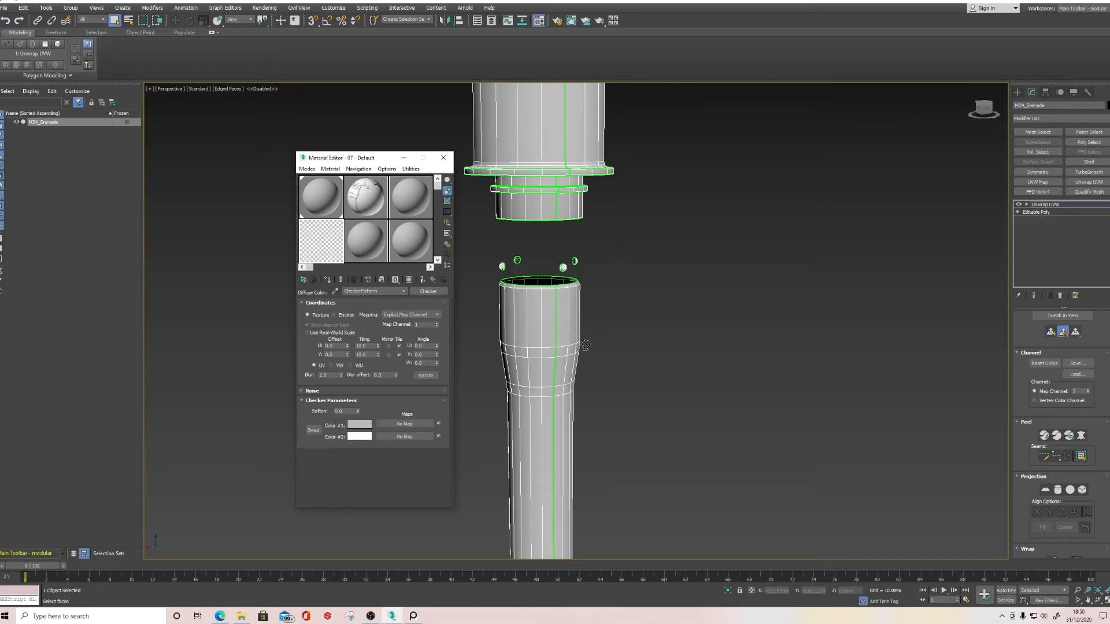
Display the checker map on the shaded grenade in the viewport and close the Material Editor.
click(408, 280)
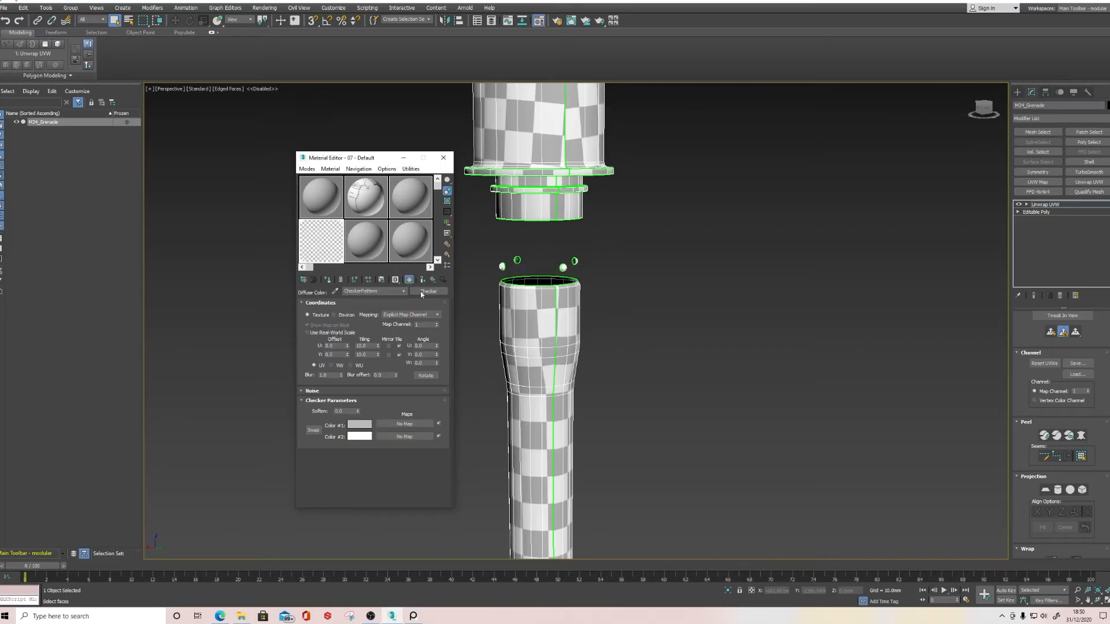
key(z)
click(446, 157)
Turn off the edged faces display and examine the checker pattern on the grenade's head, handle and end cap for distortion.
alt+middle_drag(569, 385, 701, 370)
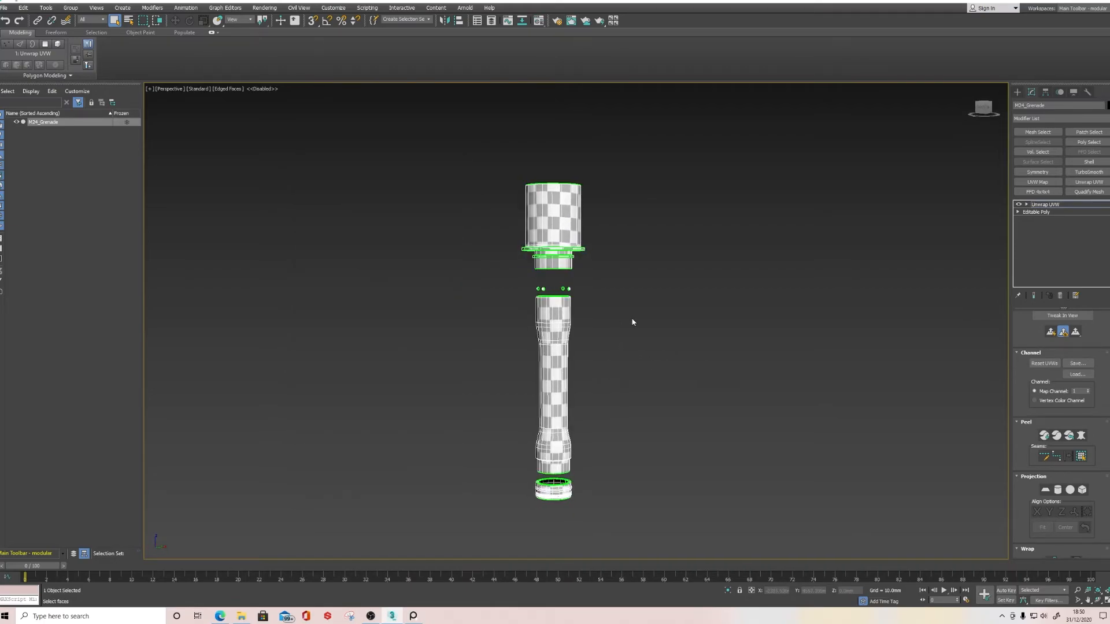
scroll(586, 239, up, 3)
middle_drag(661, 388, 682, 249)
scroll(682, 248, up, 5)
scroll(743, 326, down, 3)
key(F4)
middle_drag(649, 377, 638, 438)
middle_drag(616, 289, 621, 347)
middle_drag(627, 188, 639, 349)
scroll(640, 349, down, 3)
middle_drag(696, 426, 655, 259)
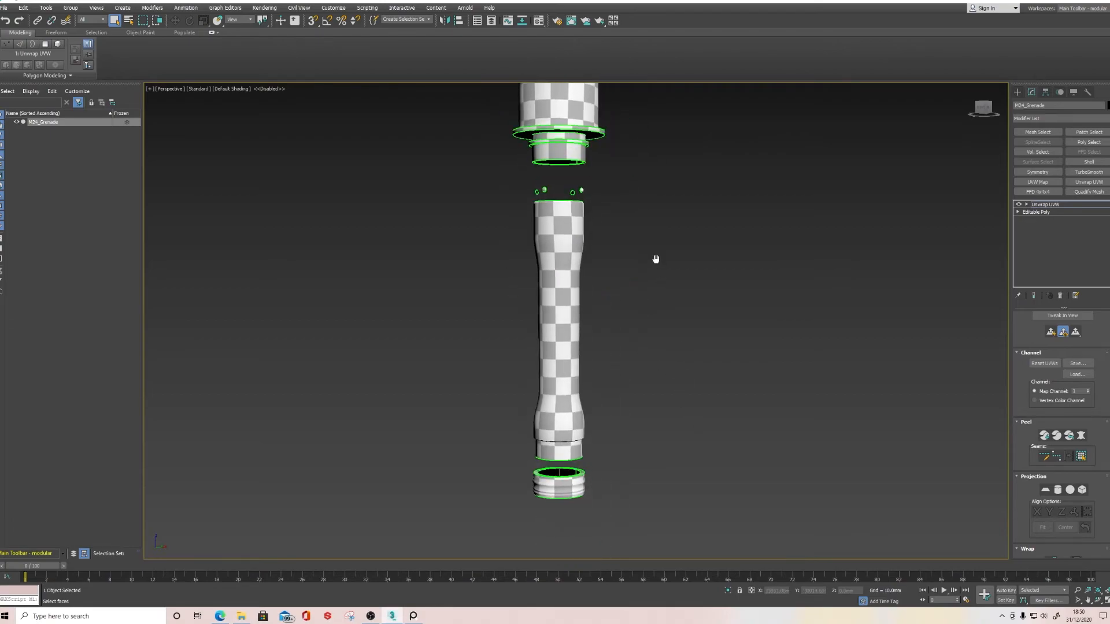
scroll(588, 186, up, 3)
middle_drag(588, 187, 663, 277)
scroll(670, 372, up, 2)
scroll(673, 529, down, 2)
scroll(664, 276, down, 3)
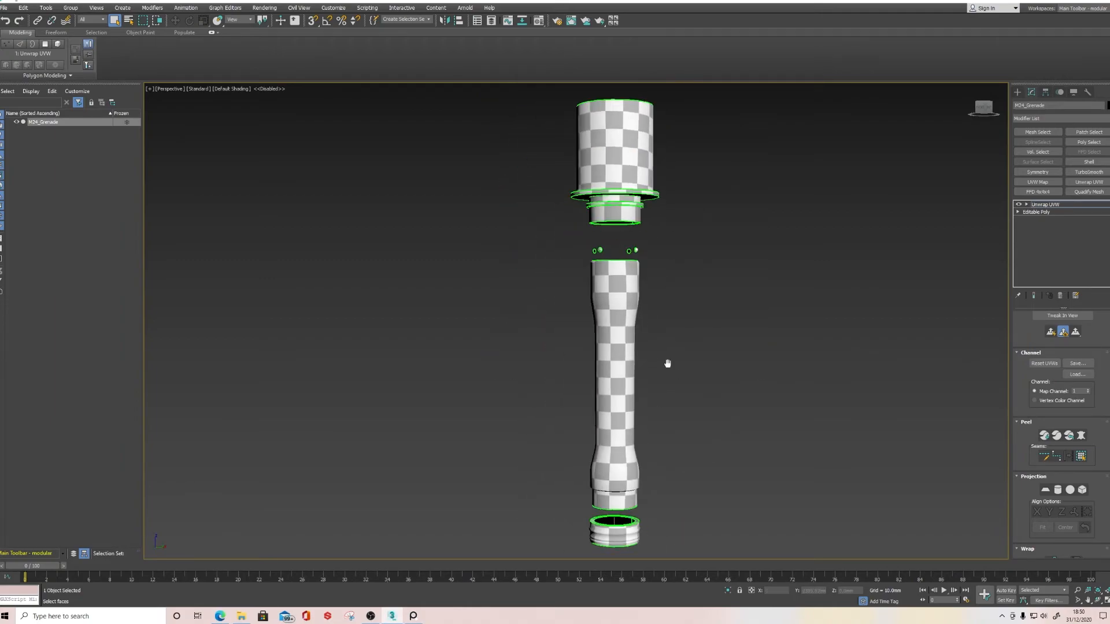
Collapse the grenade's whole modifier stack to an Editable Poly and accept the warning.
right_click(1044, 207)
click(1045, 292)
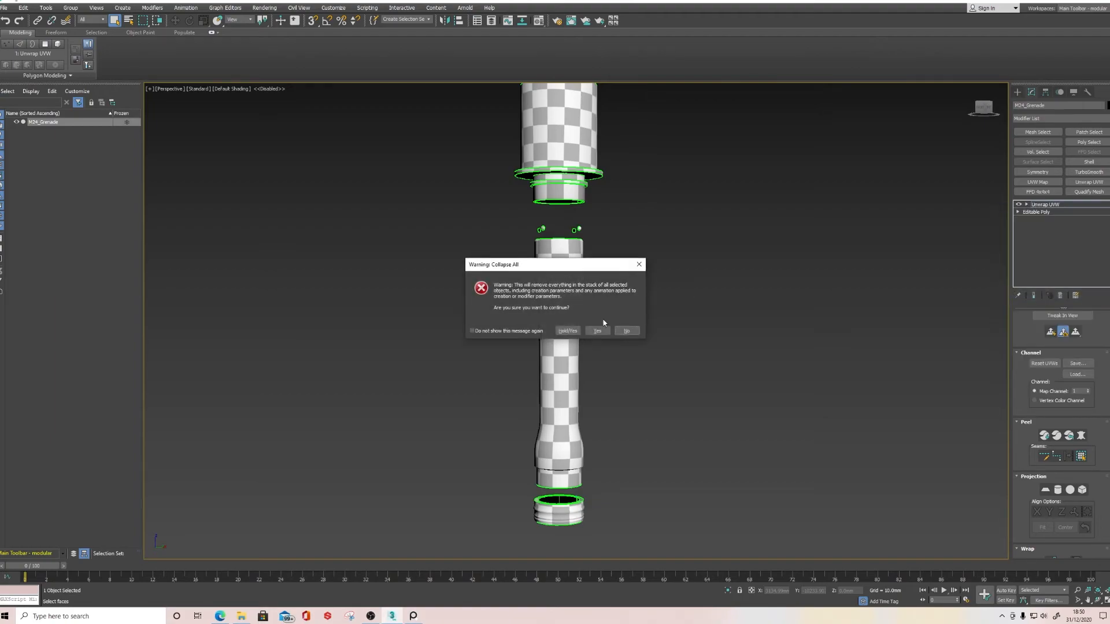
click(597, 332)
middle_drag(764, 230, 770, 256)
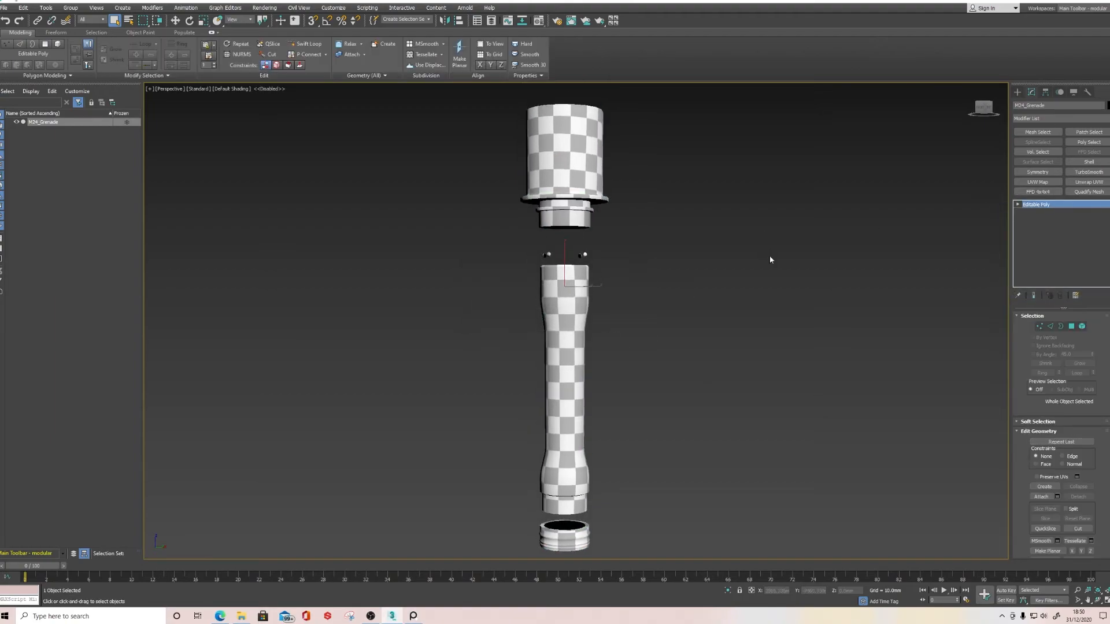
Move the grenade's head element straight down so its neck meets the upper end of the handle.
click(1082, 326)
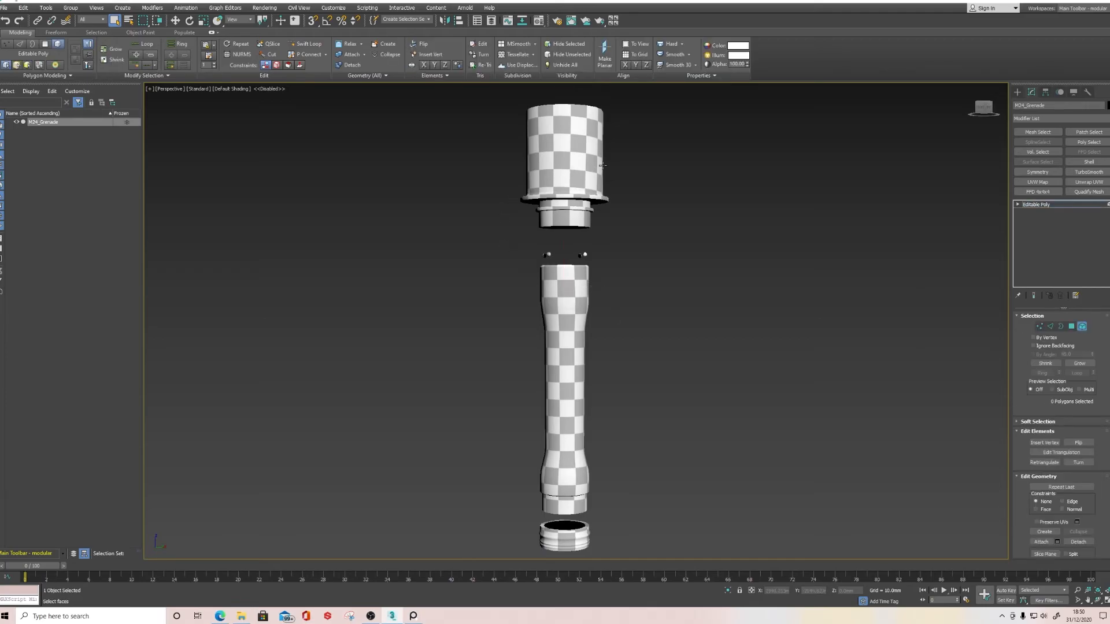
click(570, 173)
key(w)
drag(562, 169, 587, 207)
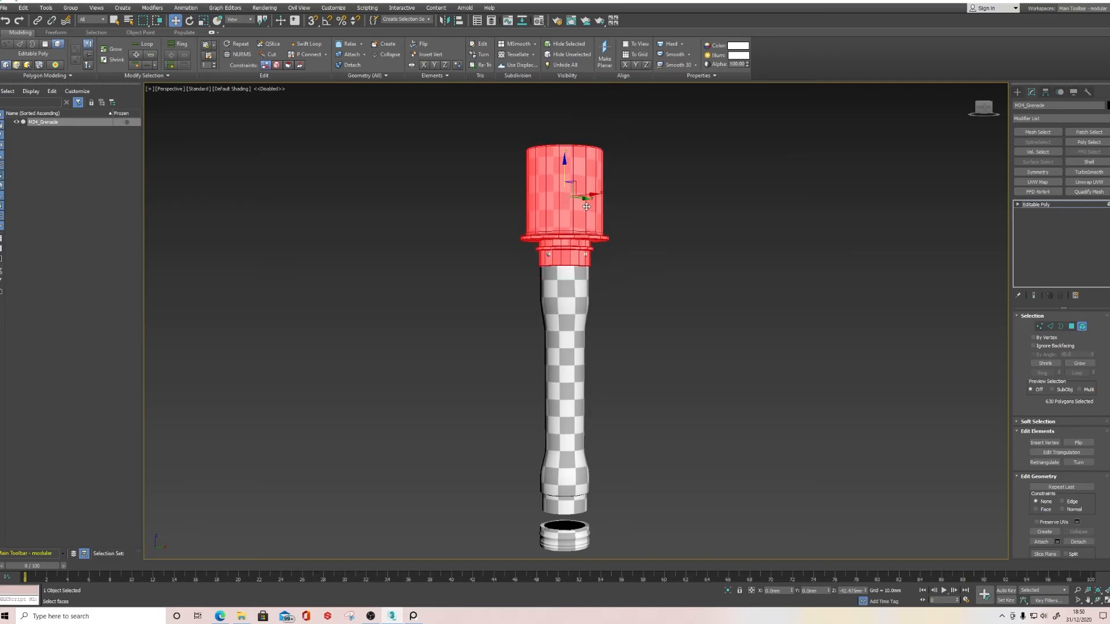
Select the handle element and nudge it slightly upward against the head's neck.
scroll(587, 207, up, 4)
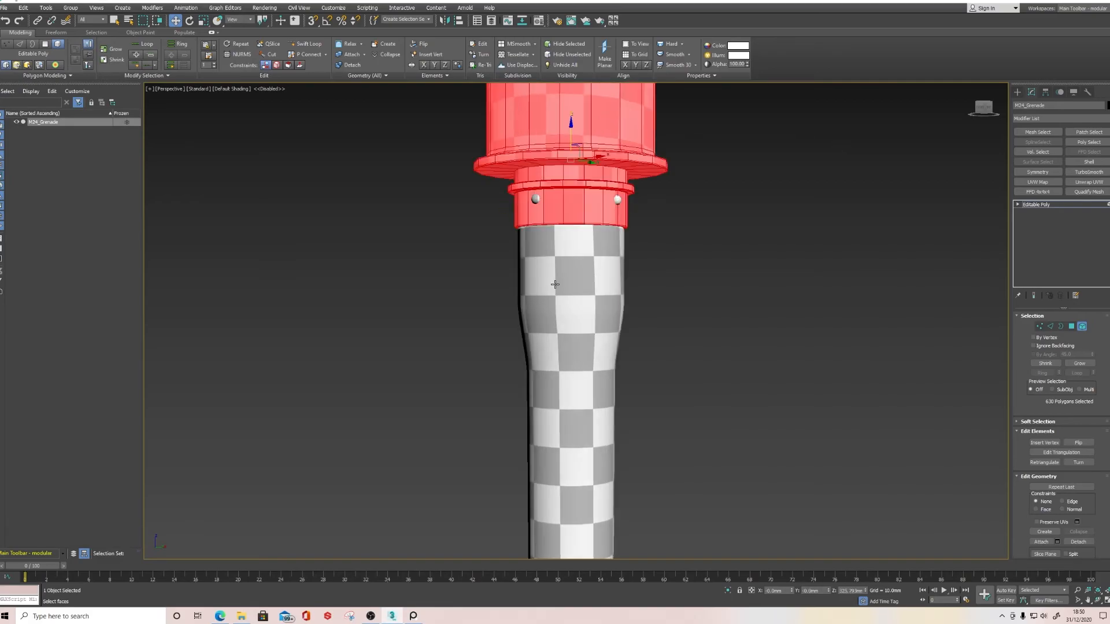
click(573, 276)
middle_drag(563, 335, 564, 227)
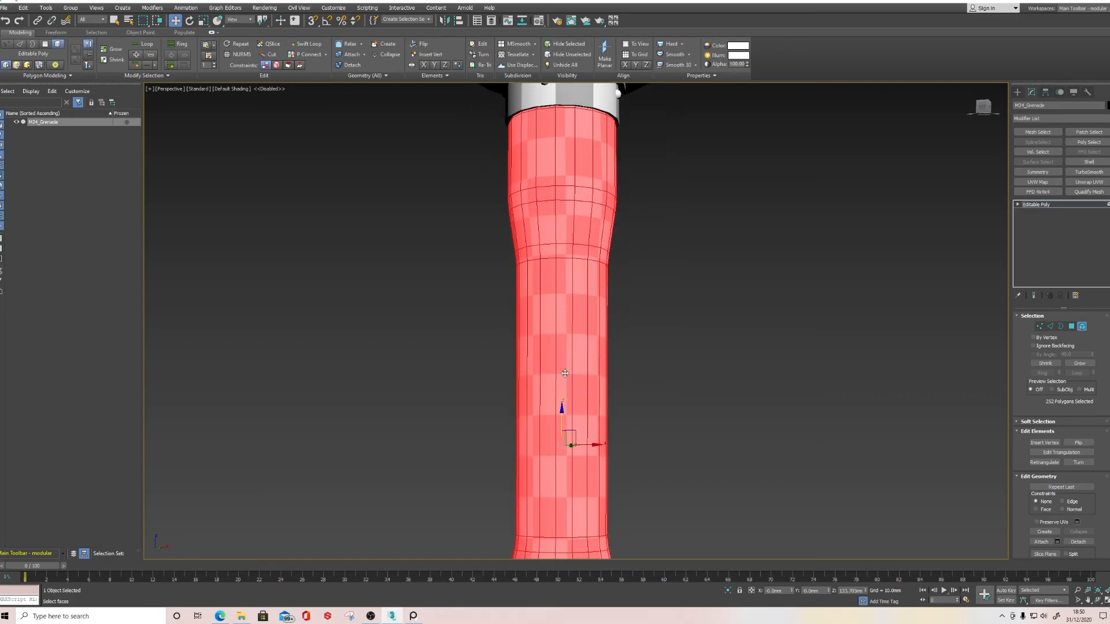
drag(562, 410, 563, 408)
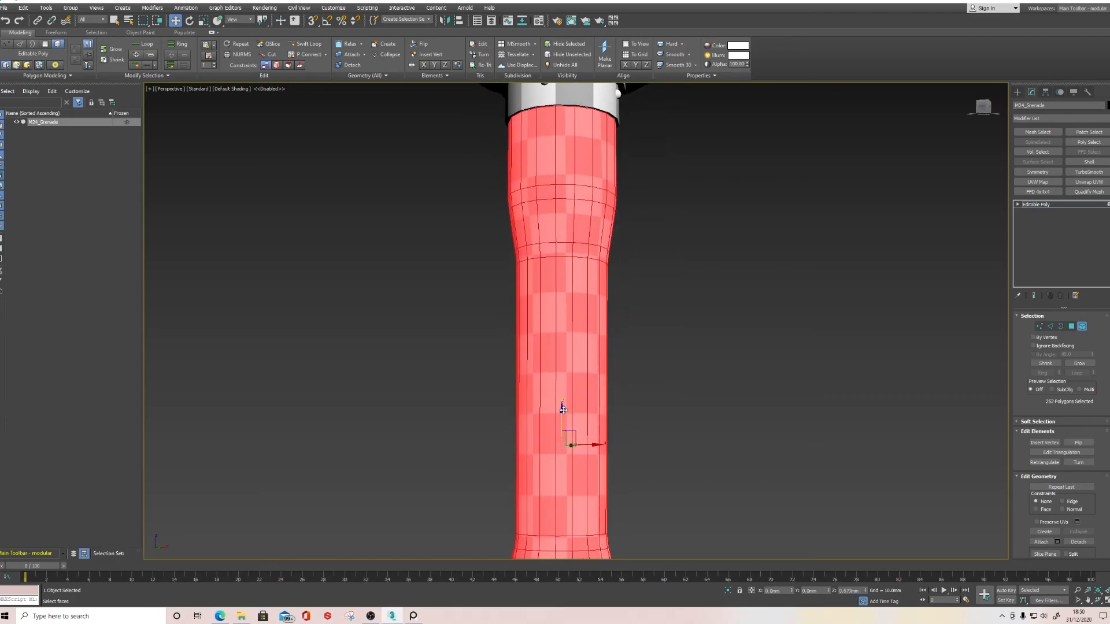
Move the end cap element up until it fits against the handle's lower end, and clear the selection.
scroll(564, 405, down, 3)
middle_drag(552, 508, 545, 404)
click(539, 387)
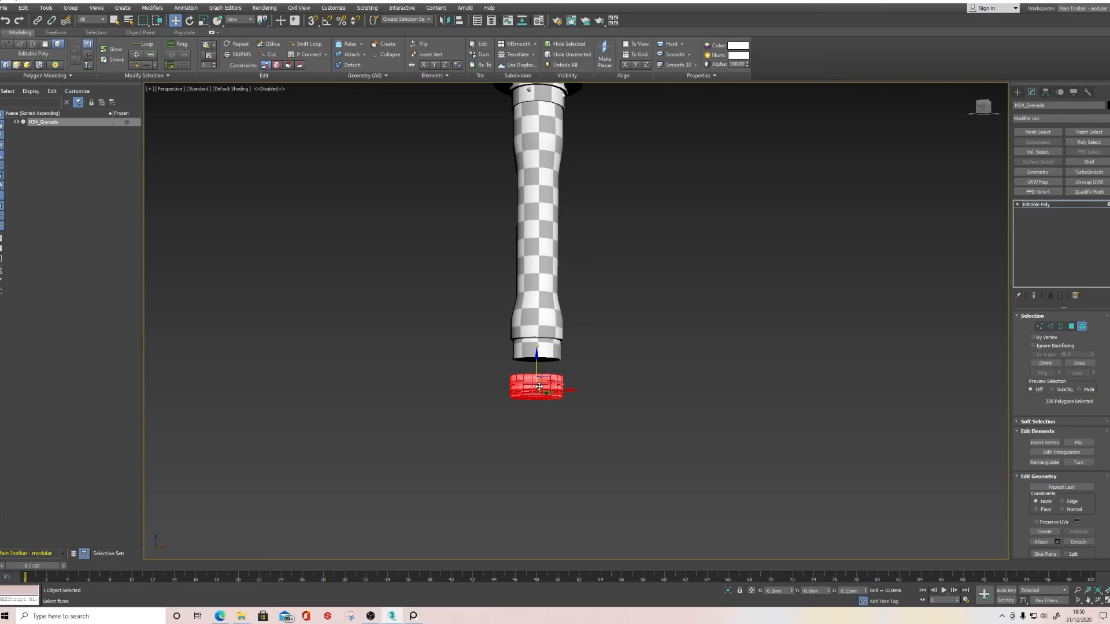
drag(537, 364, 537, 332)
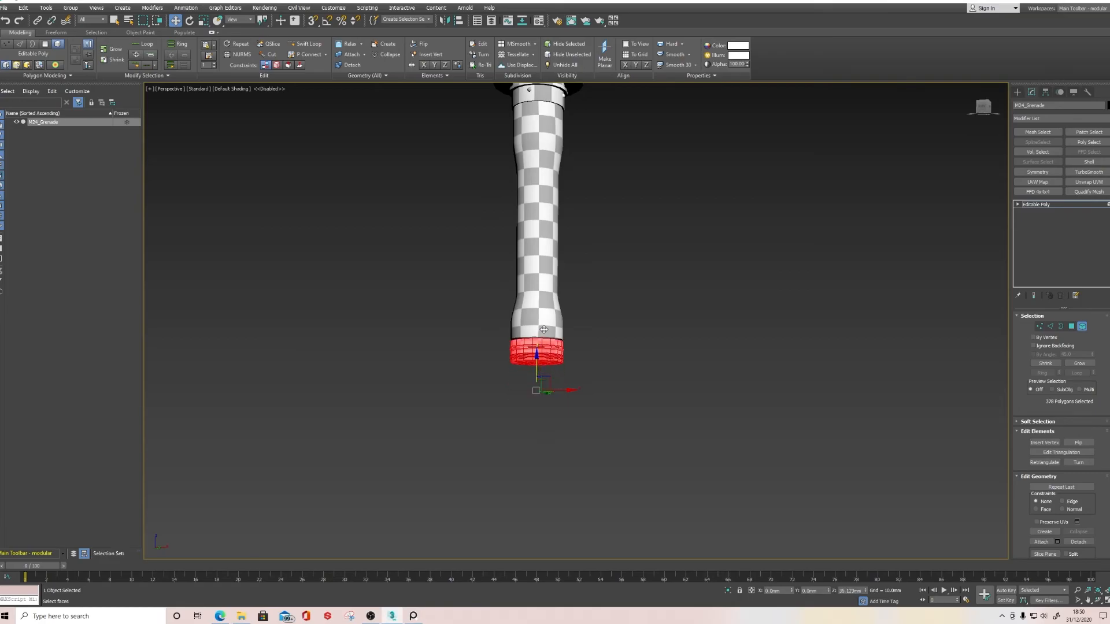
scroll(522, 365, up, 2)
scroll(522, 366, up, 3)
scroll(575, 313, up, 2)
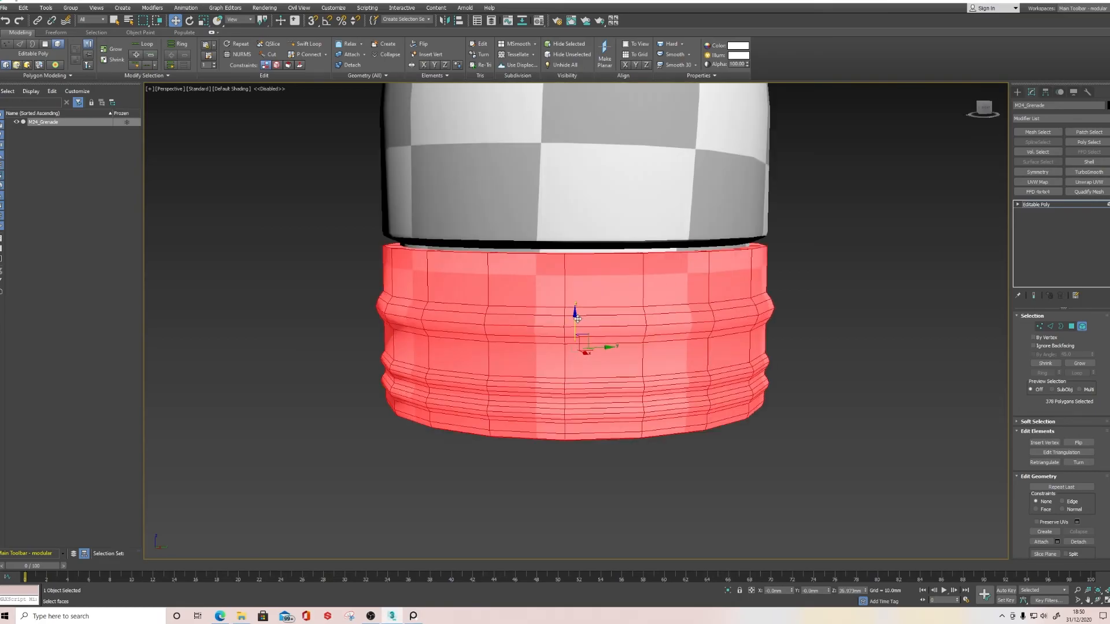
drag(575, 314, 576, 312)
scroll(578, 260, down, 6)
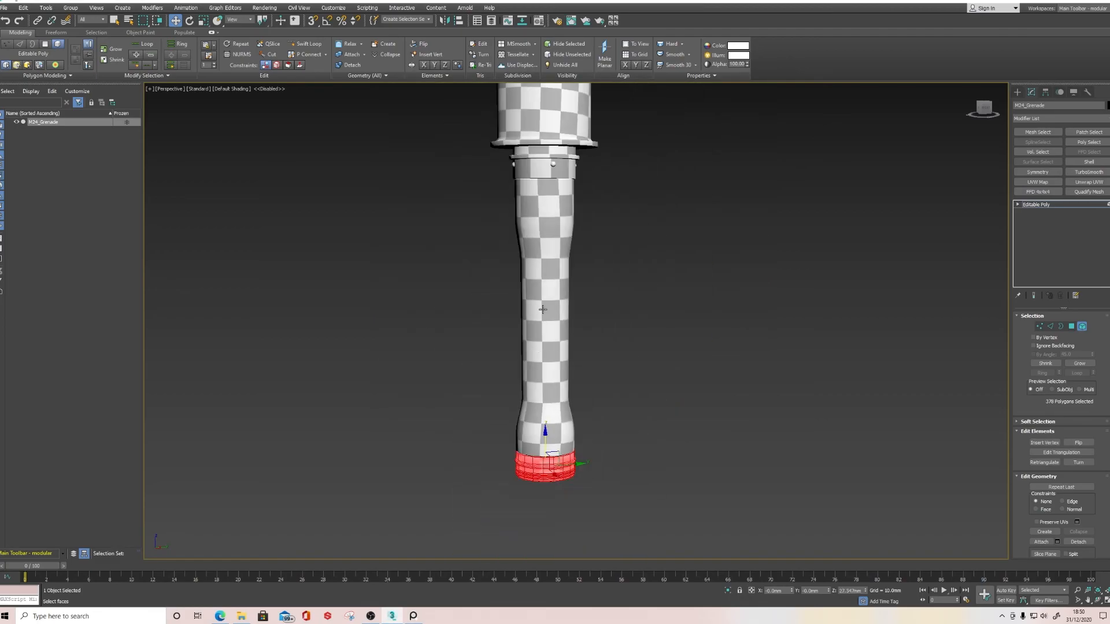
click(619, 345)
middle_drag(550, 269, 576, 271)
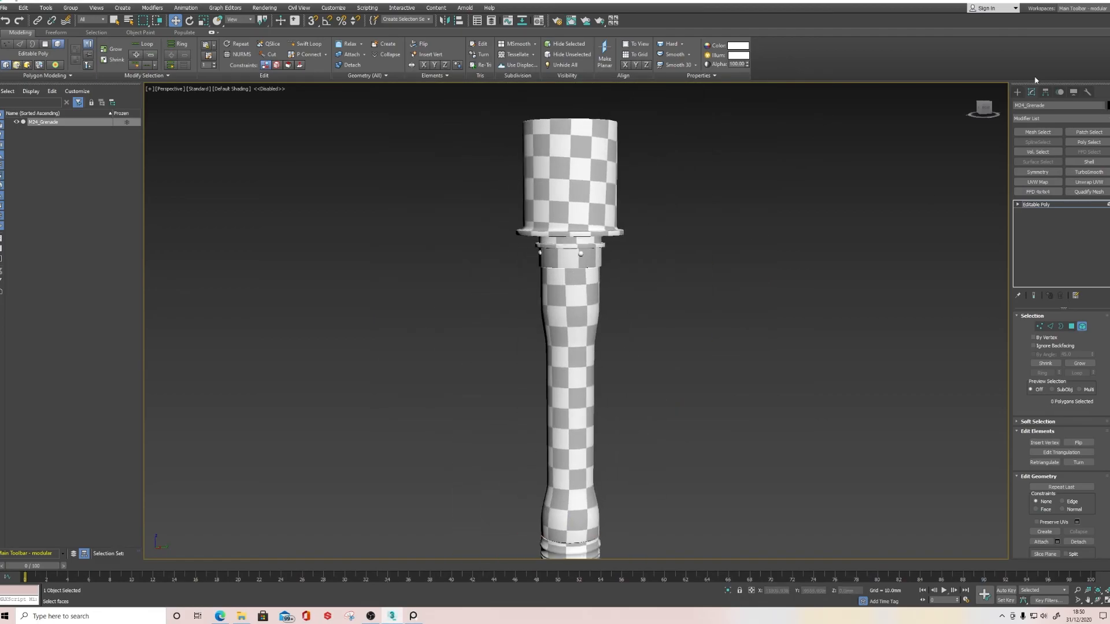
Leave element editing and apply a TurboSmooth modifier with 2 iterations to the whole grenade.
click(1017, 93)
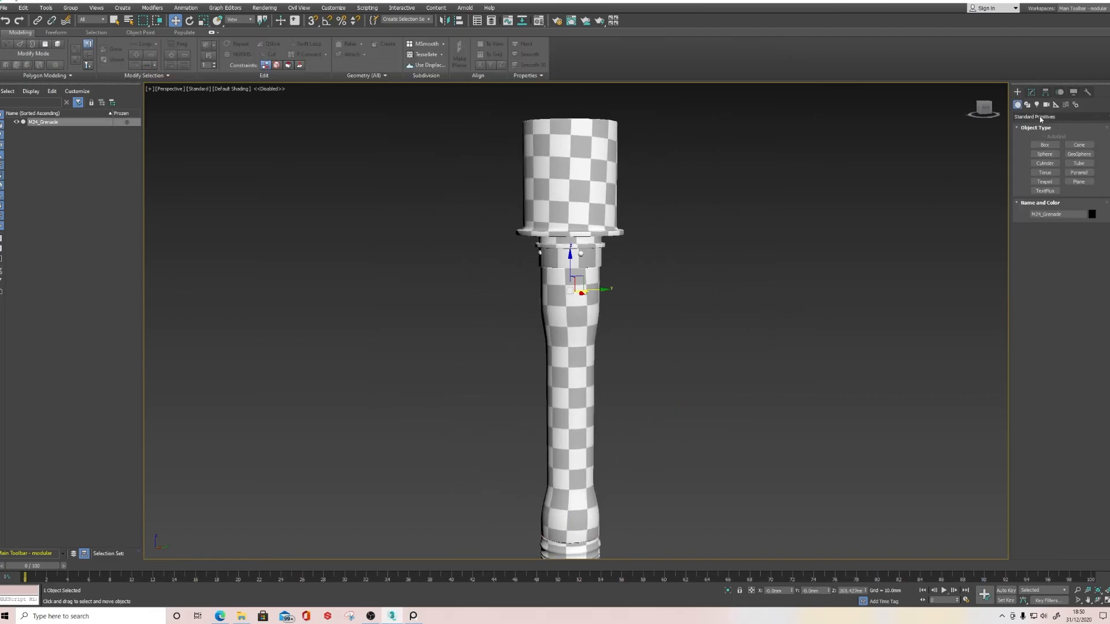
click(1033, 92)
middle_drag(709, 377, 738, 334)
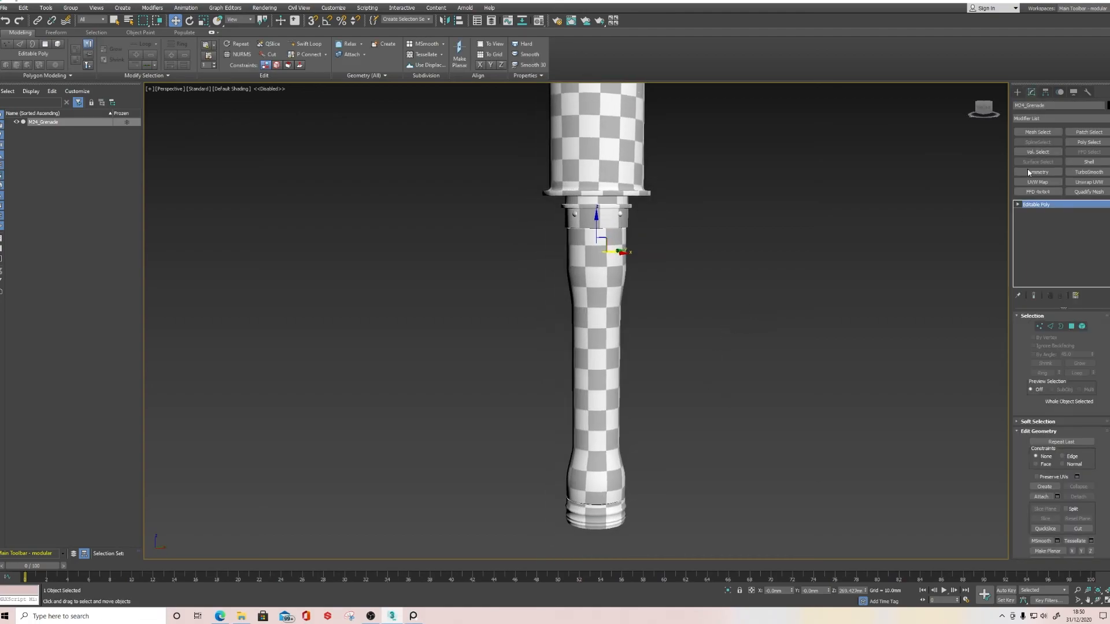
click(1089, 172)
middle_drag(753, 252, 764, 287)
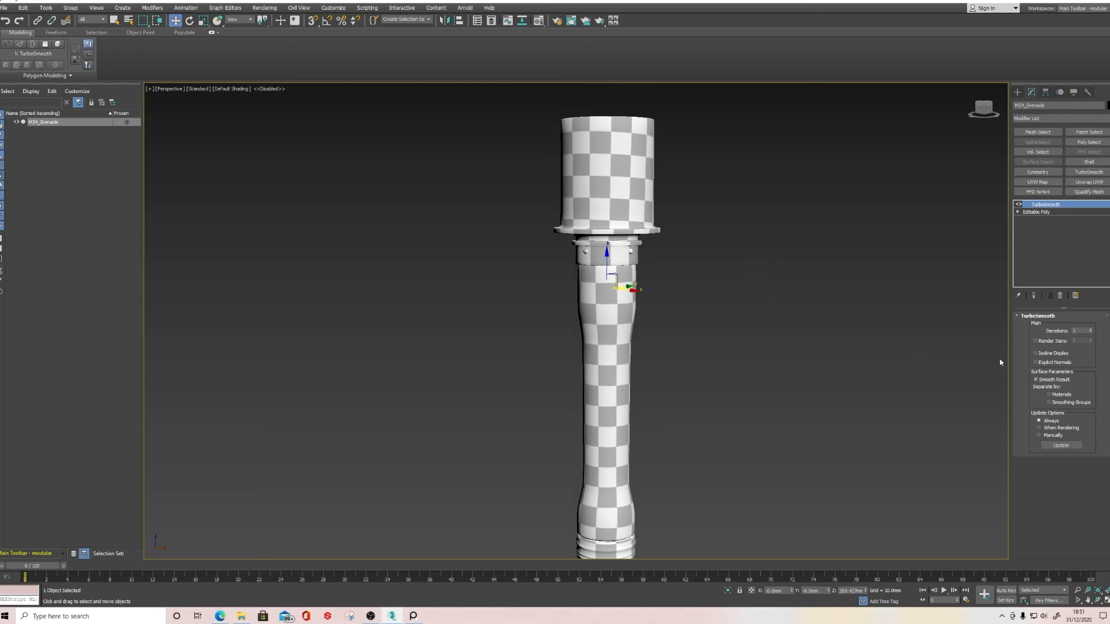
click(1090, 330)
middle_drag(799, 336, 674, 286)
alt+middle_drag(635, 328, 691, 375)
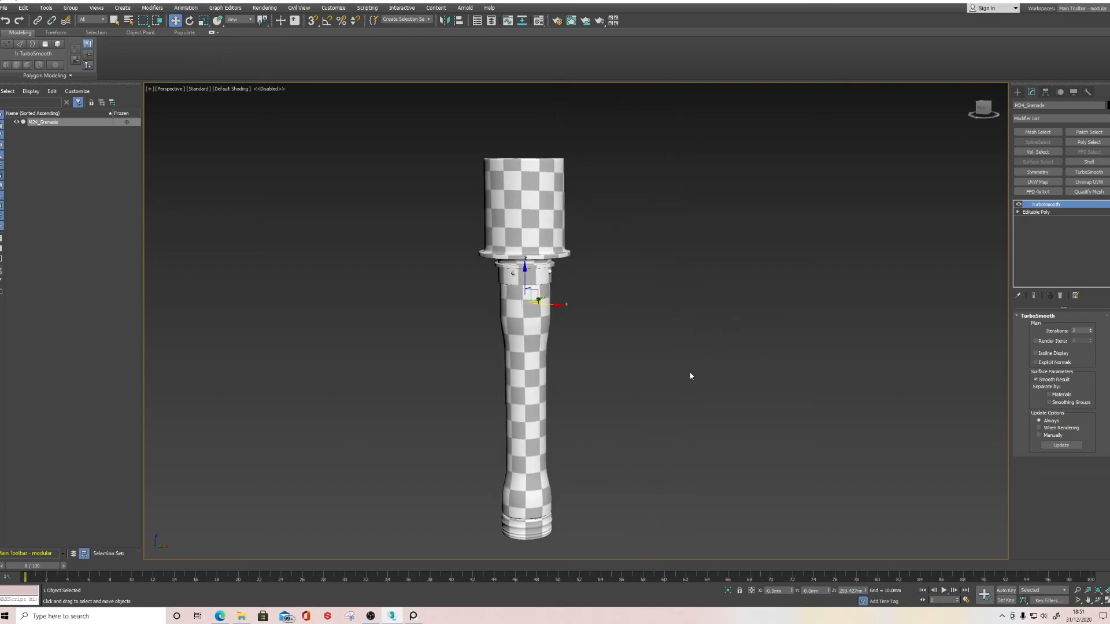